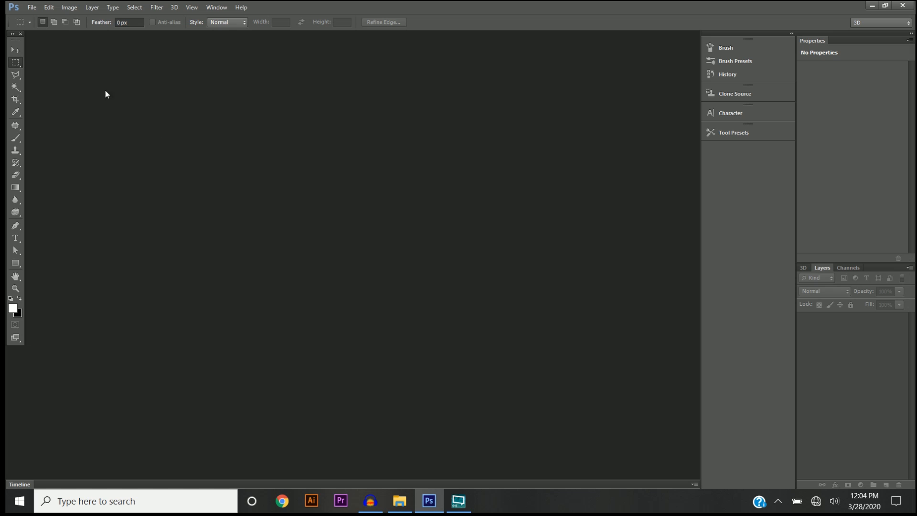
- Open the car image from the Adobe Photoshop Tutorial folder and activate the Move tool
left_click(33, 10)
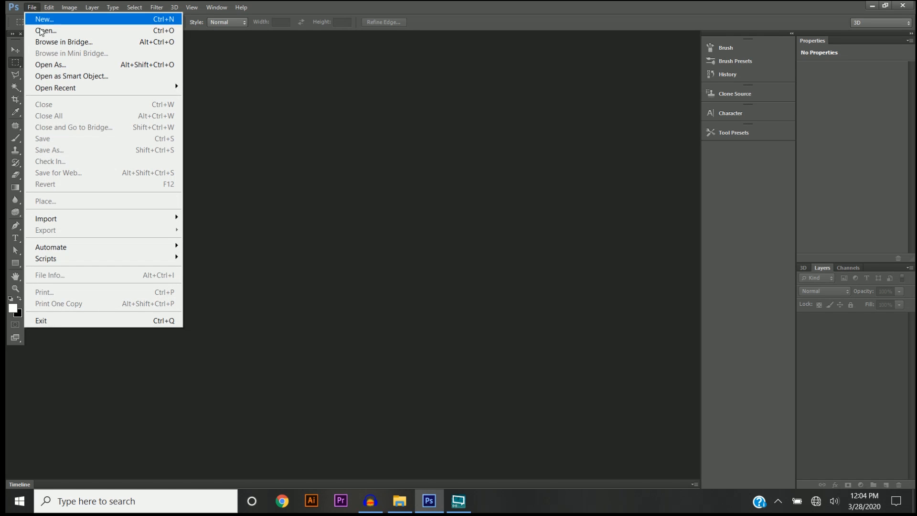
left_click(48, 29)
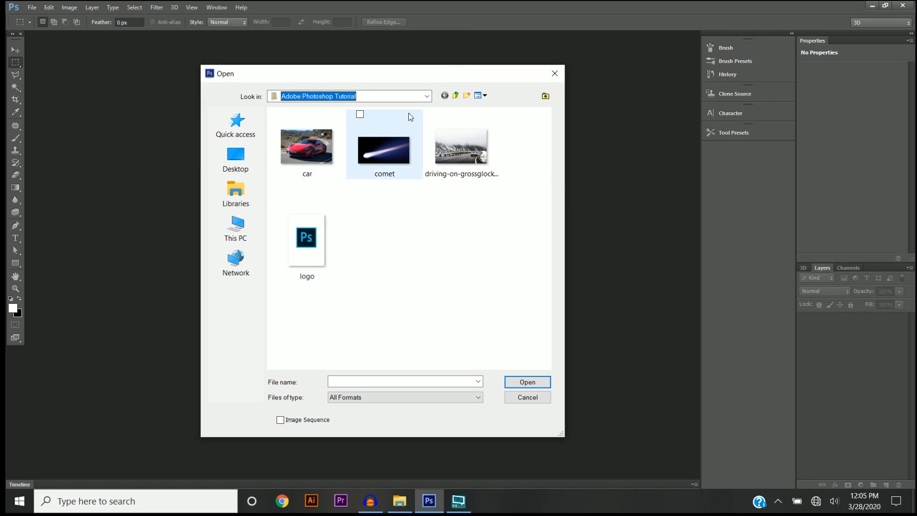
left_click(428, 97)
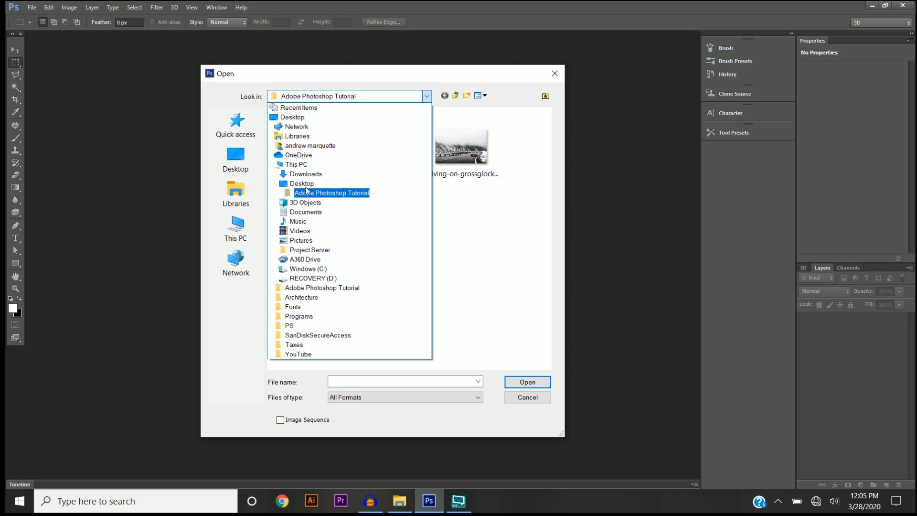
left_click(458, 224)
left_click(306, 163)
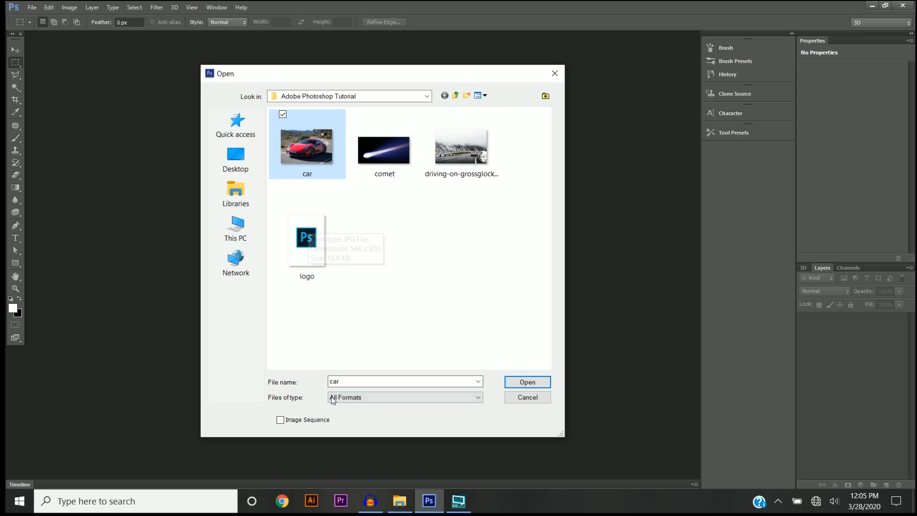
left_click(527, 382)
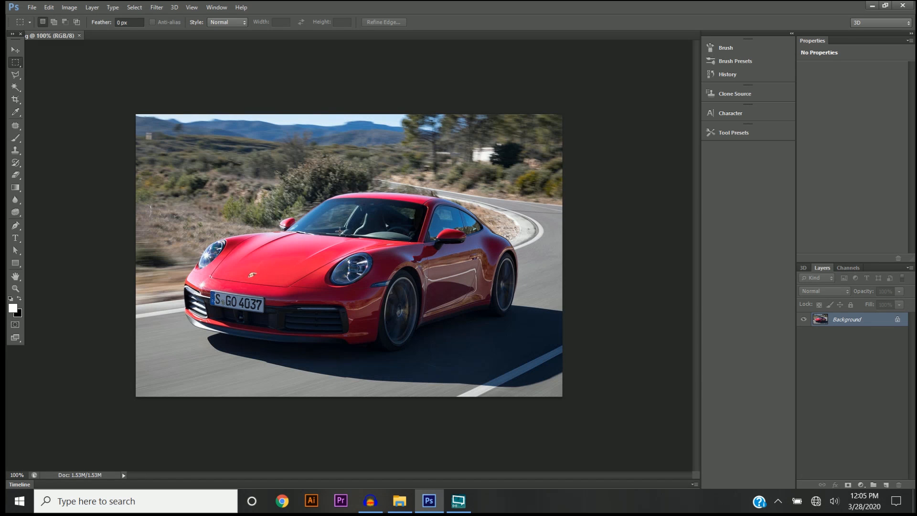
key("v")
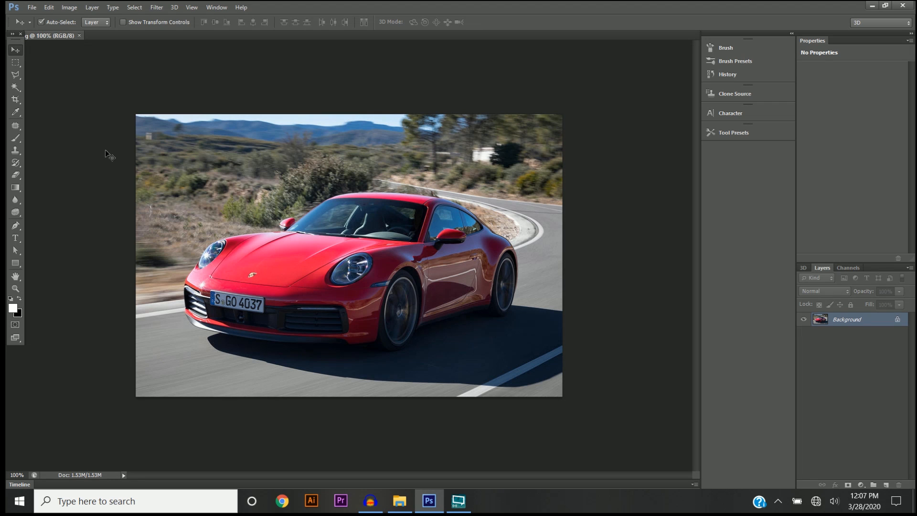
- Start a new document named Tutorial, keeping its size at 1920 by 1080 with pixels as the unit
left_click(32, 7)
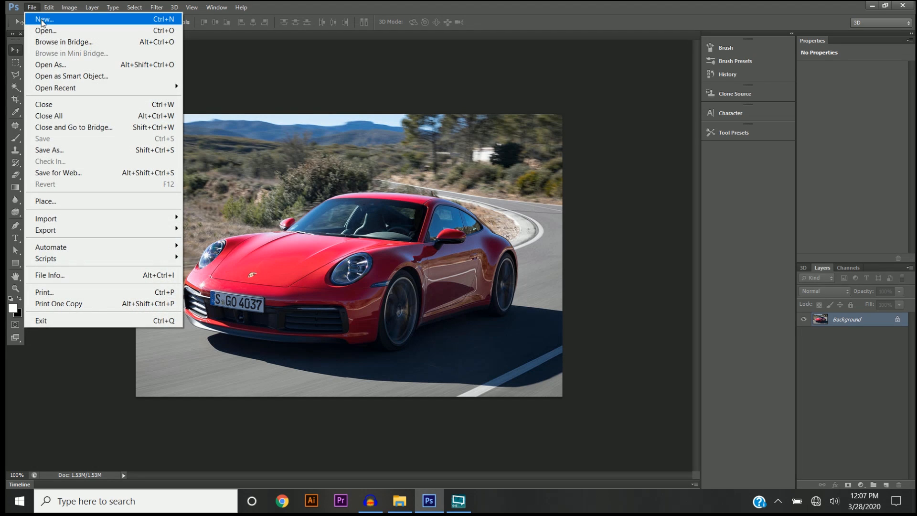
left_click(41, 19)
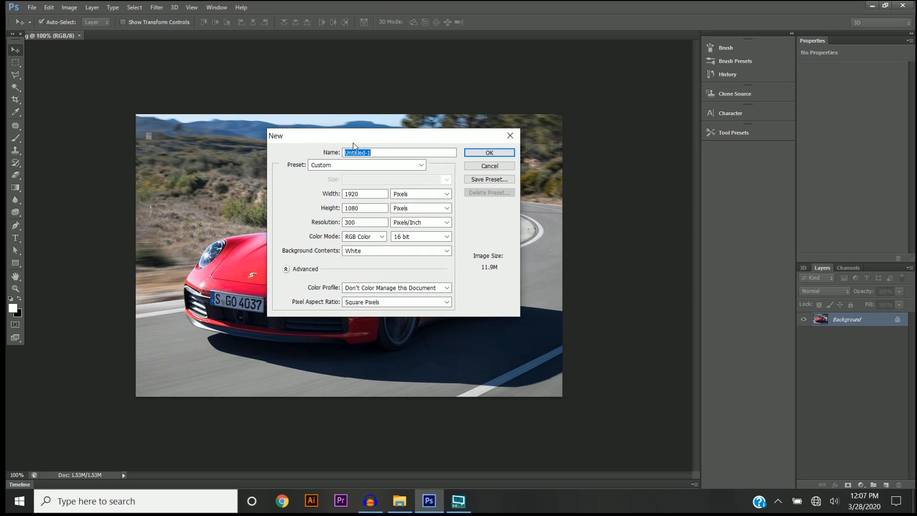
type("Tutorial")
key("Tab")
key("Tab")
left_click(446, 194)
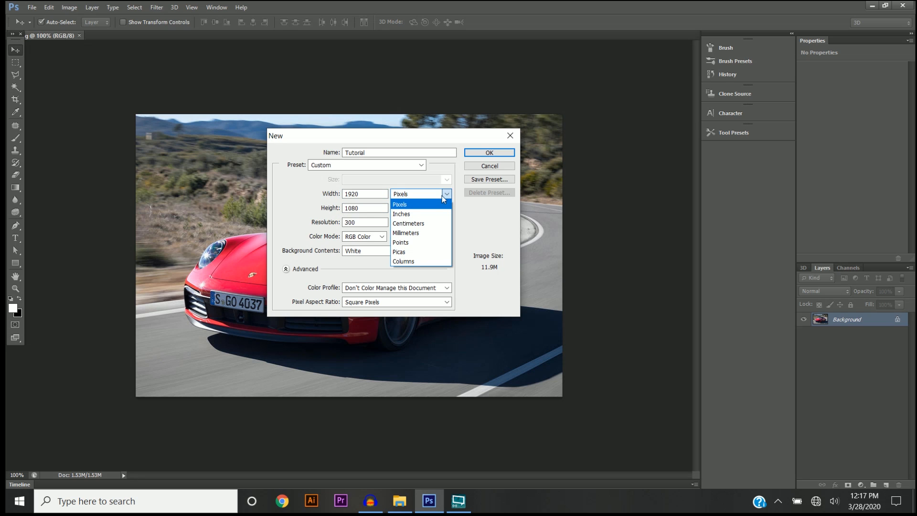
left_click(414, 205)
left_click(368, 208)
key("shift+Tab")
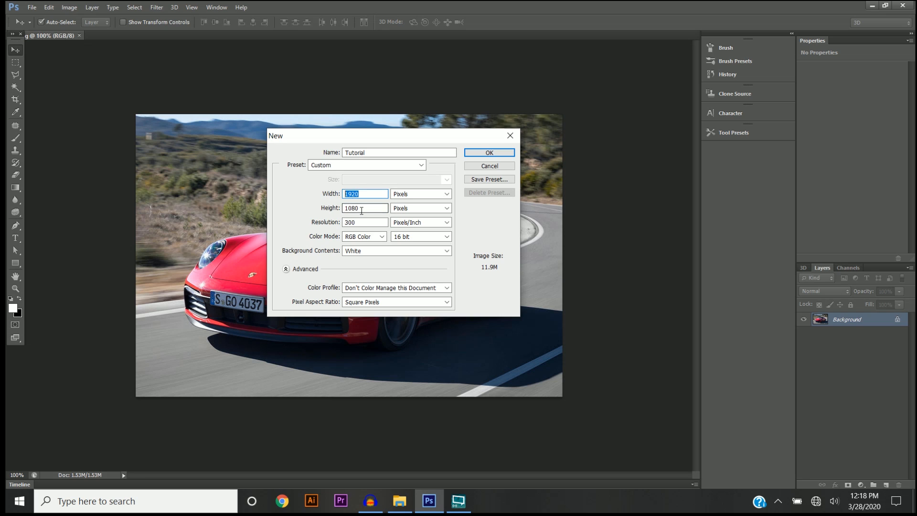
key("Tab")
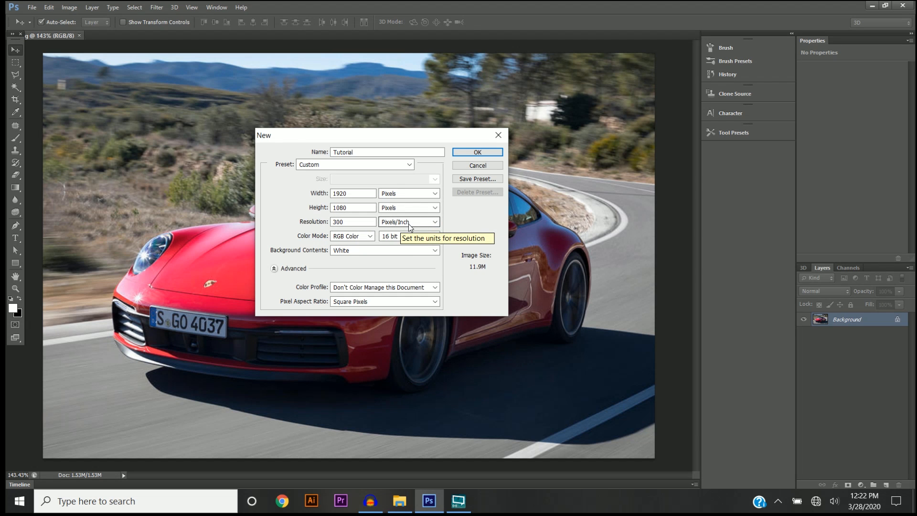
- Examine the individual pixels of the car photo up close behind the new document settings
scroll(234, 305, "up", 5)
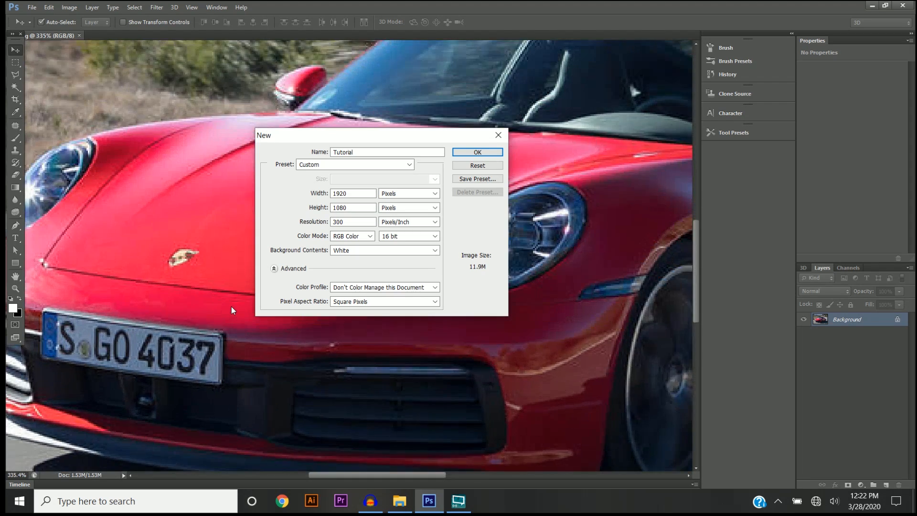
scroll(232, 307, "up", 5)
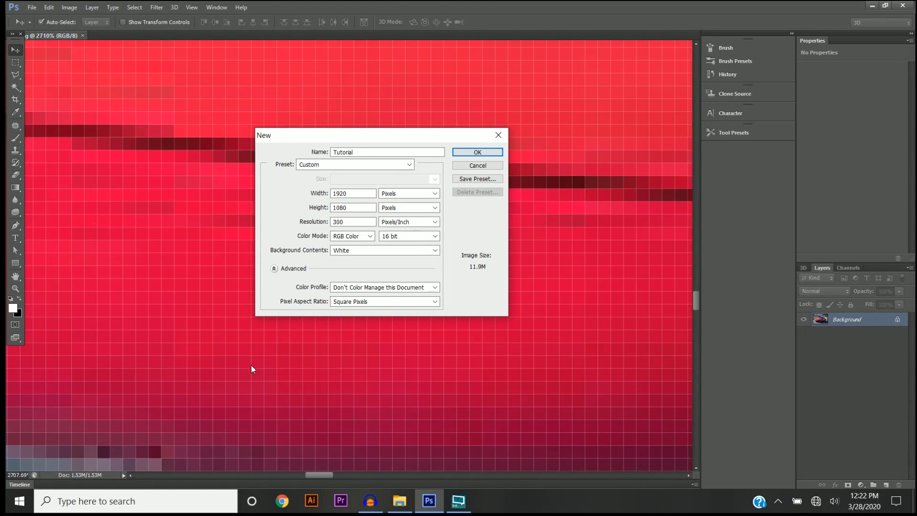
scroll(246, 371, "down", 4)
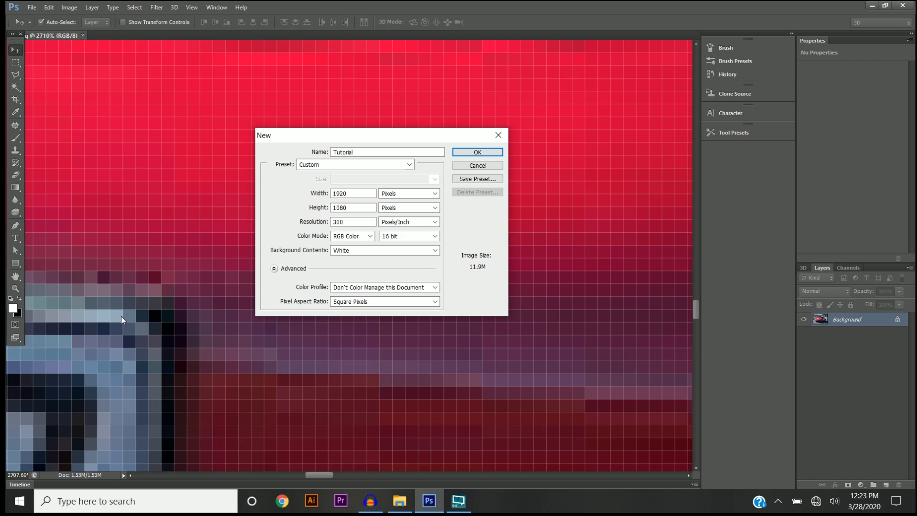
scroll(192, 311, "down", 10)
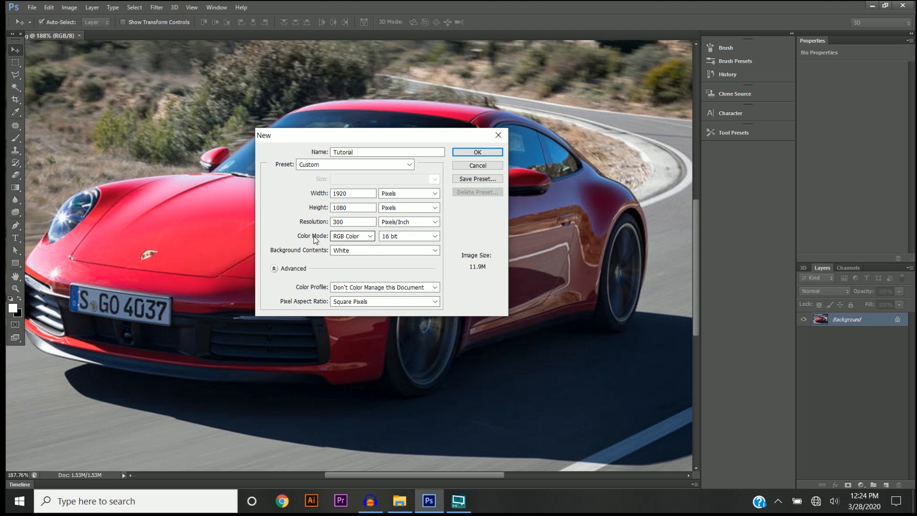
- Choose 16 bit color depth and White background contents for the new document, and create it
left_click(412, 241)
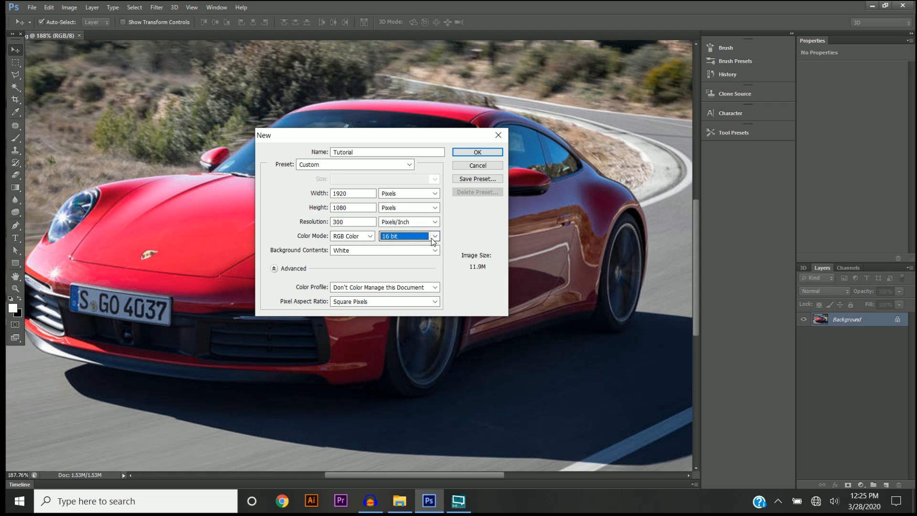
left_click(435, 237)
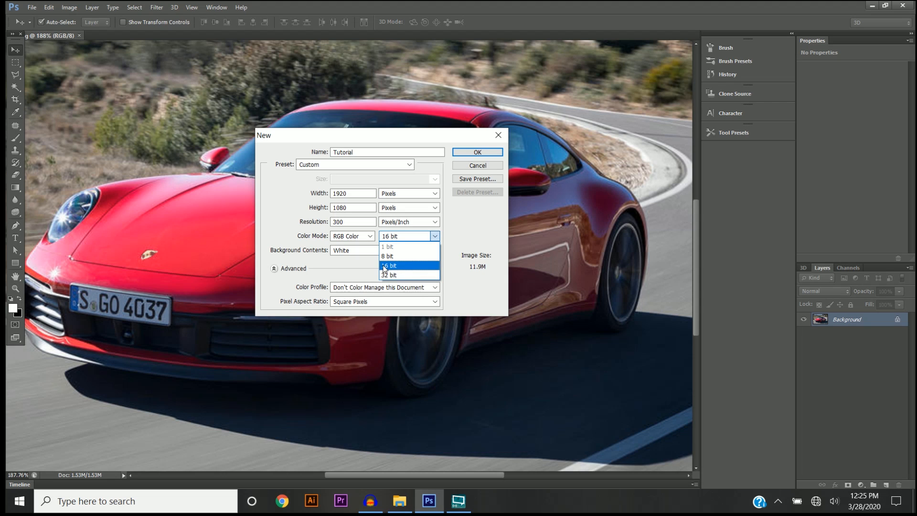
left_click(391, 265)
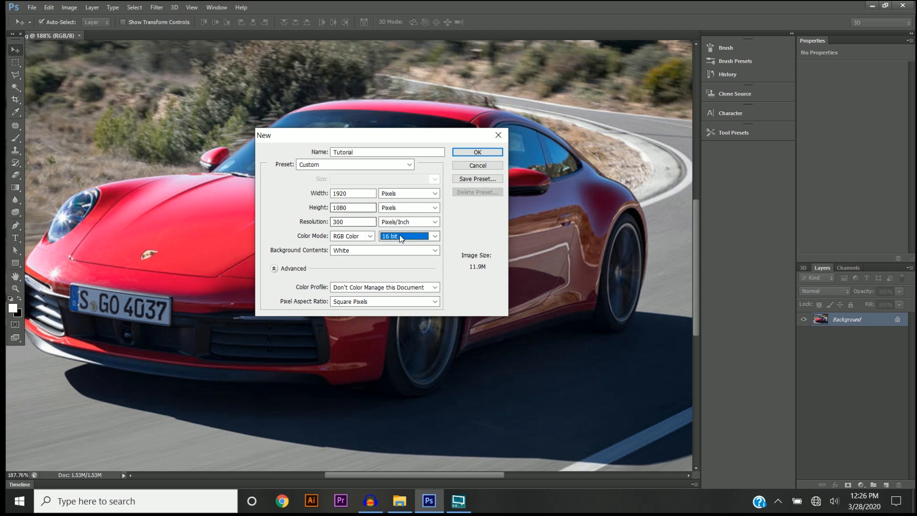
left_click(435, 250)
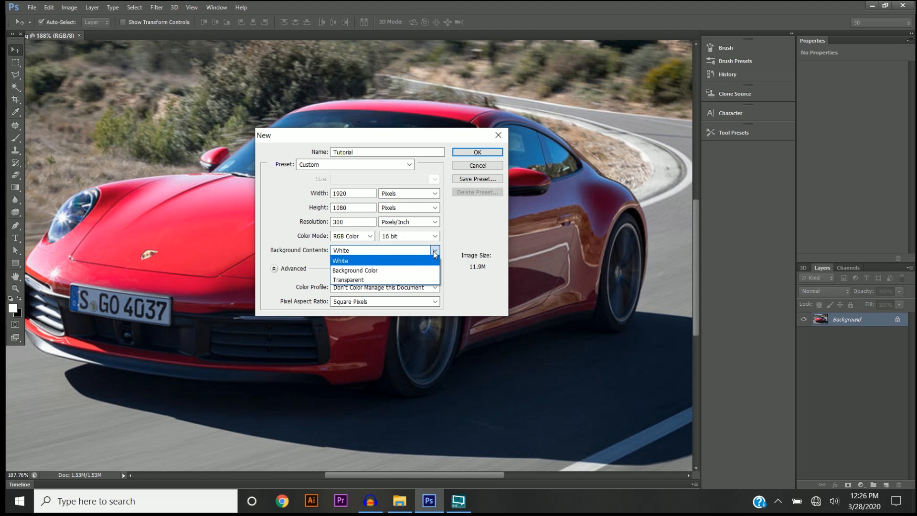
left_click(339, 262)
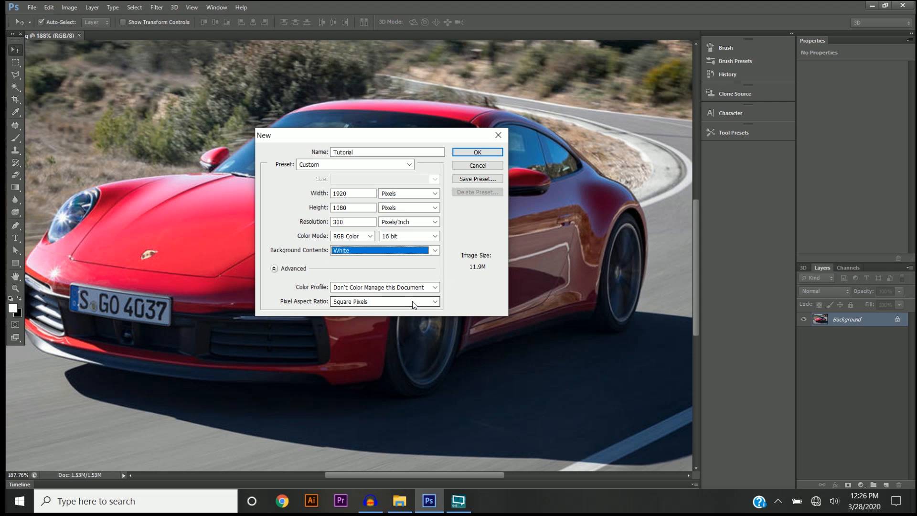
left_click(478, 151)
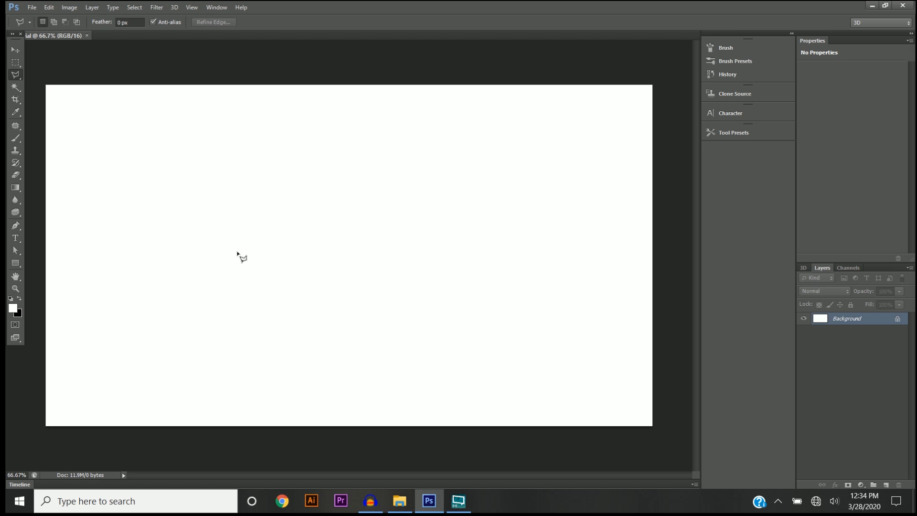
- Draw a black ellipse about 498 by 243 px with the Ellipse tool, and undo it
left_click(16, 263)
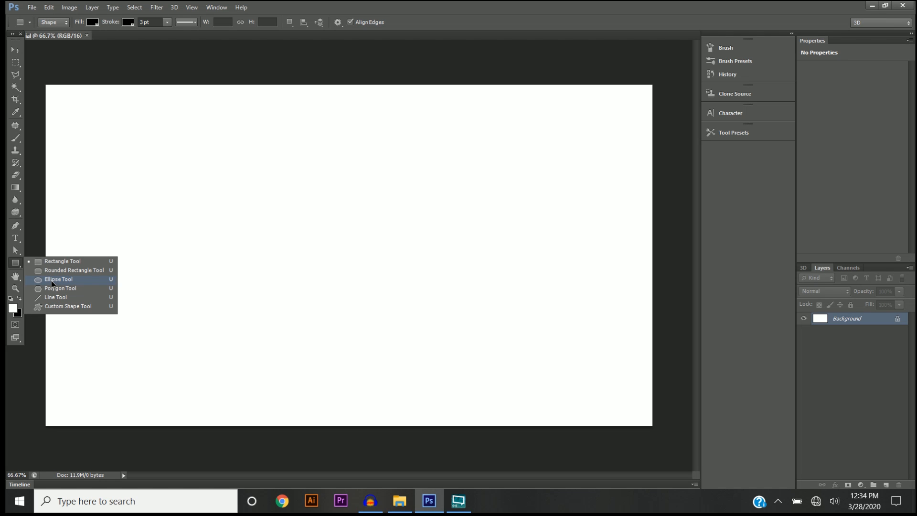
left_click(52, 283)
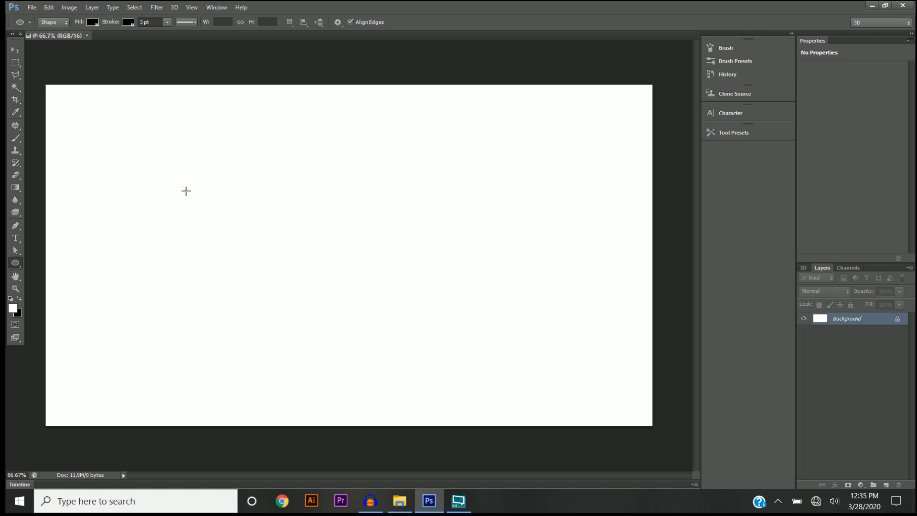
left_click_drag(186, 191, 343, 268)
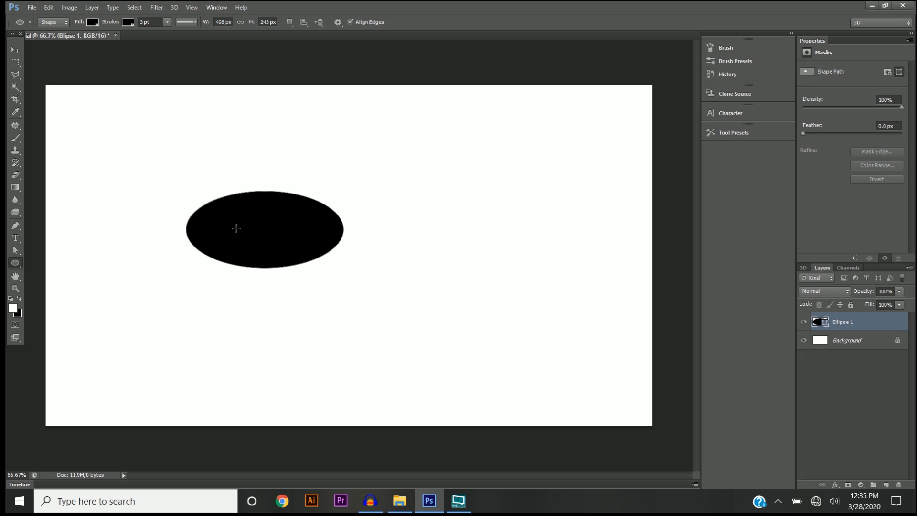
key("ctrl+alt+z")
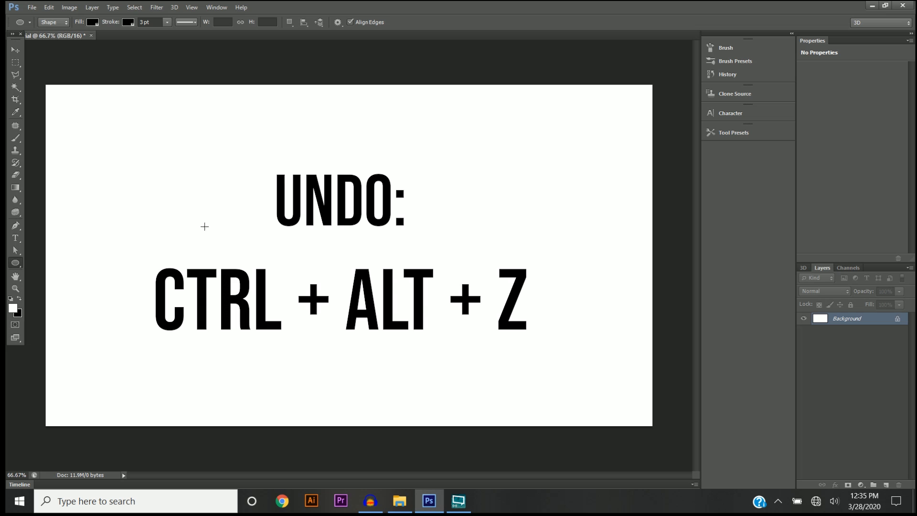
- Draw a black rectangle about 683 by 244 px in the upper middle of the canvas with the Rectangle tool
left_click(16, 264)
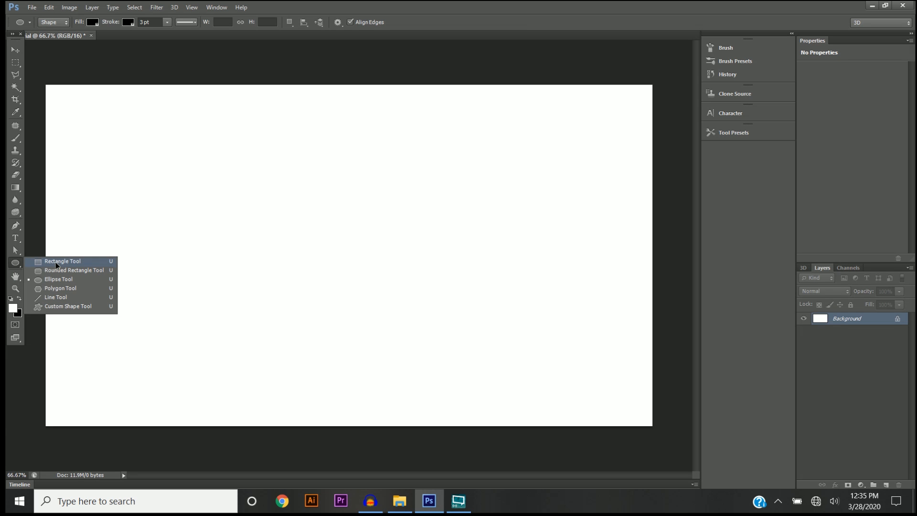
left_click(56, 262)
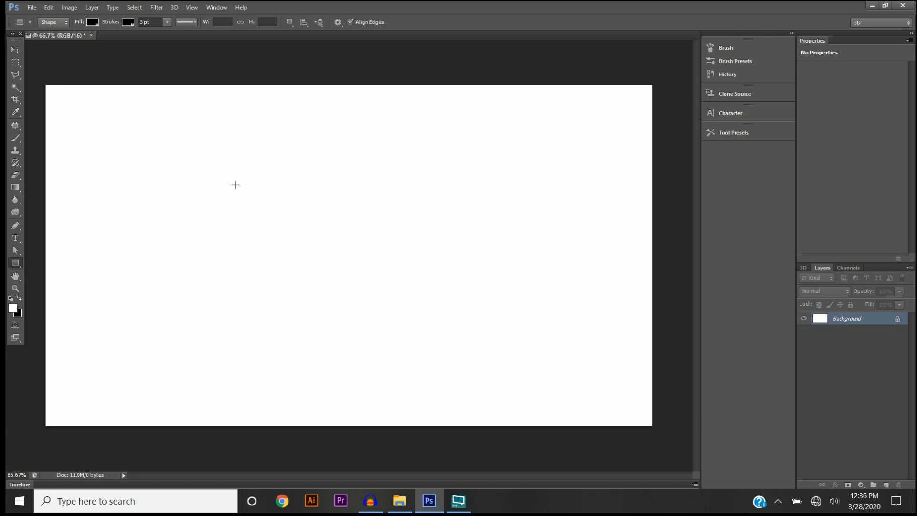
left_click_drag(226, 176, 442, 253)
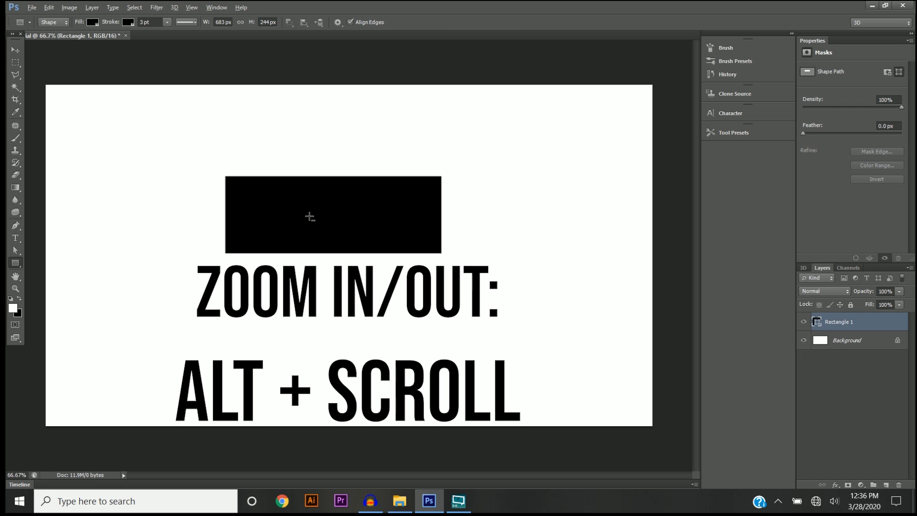
scroll(269, 236, "up", 5)
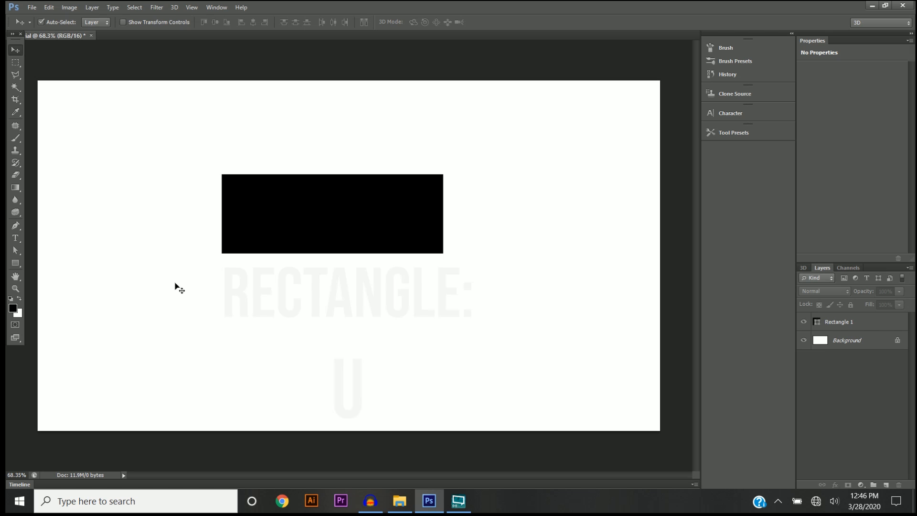
- Set the foreground color to pure red (ff0000) and make the Rectangle tool active
key("u")
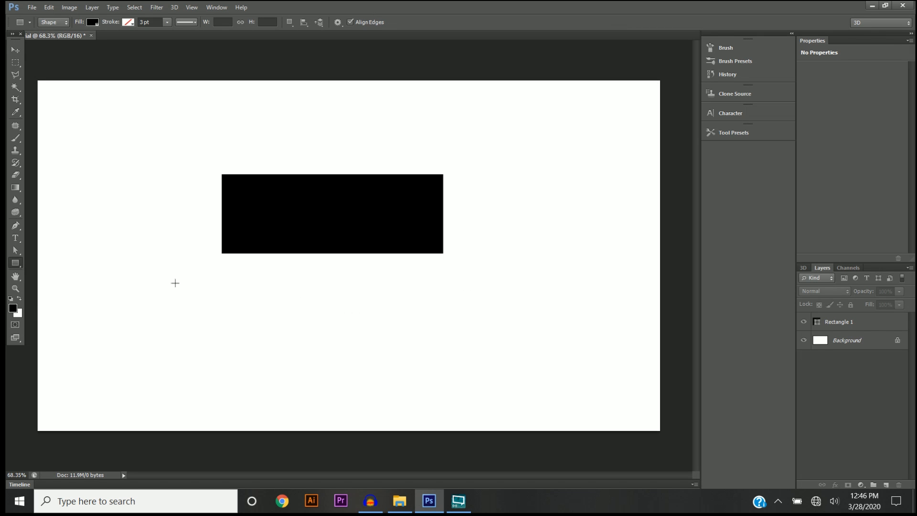
left_click(13, 310)
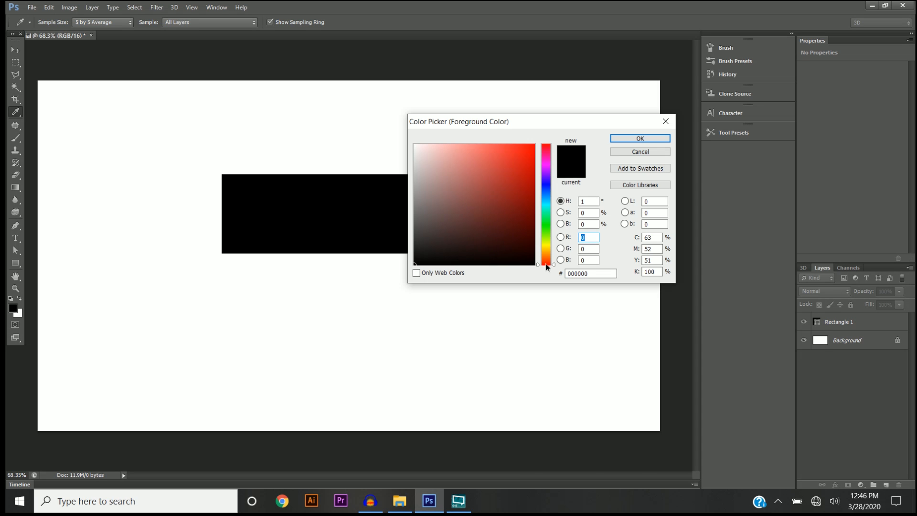
left_click_drag(547, 263, 546, 189)
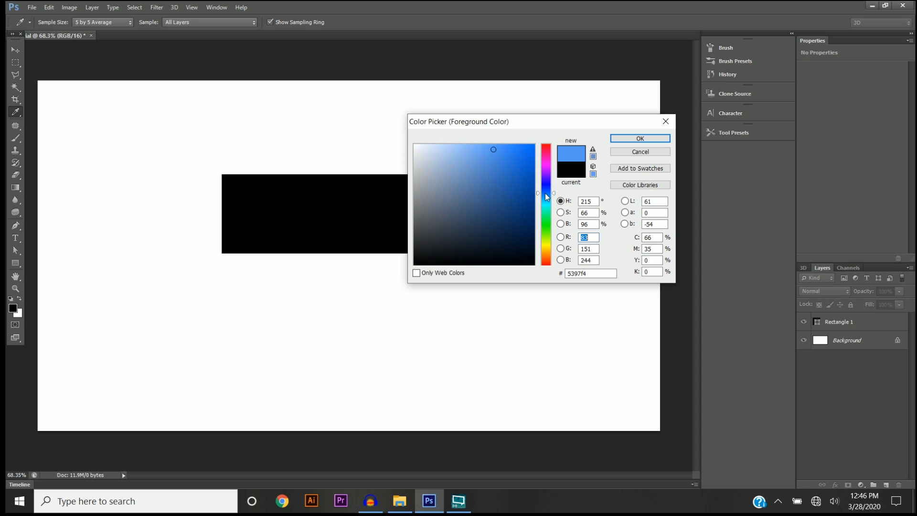
left_click_drag(547, 193, 551, 274)
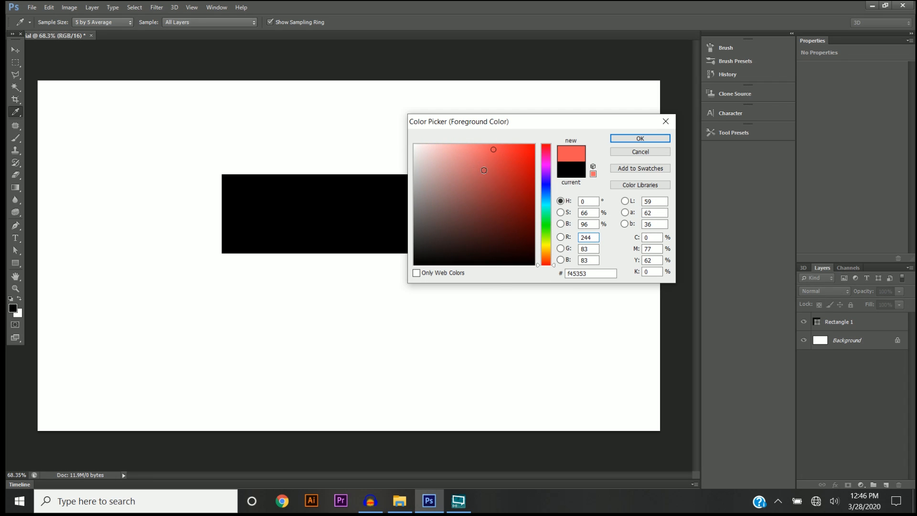
left_click_drag(484, 170, 535, 144)
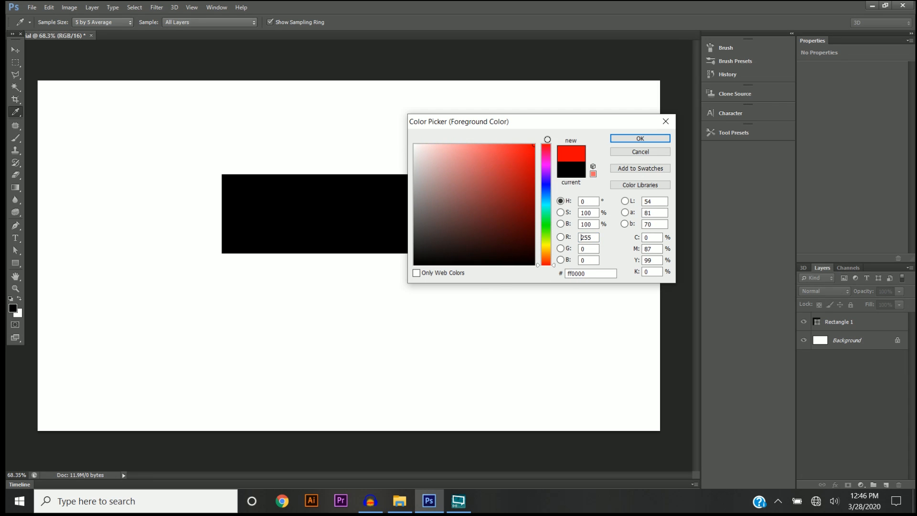
left_click(640, 139)
key("u")
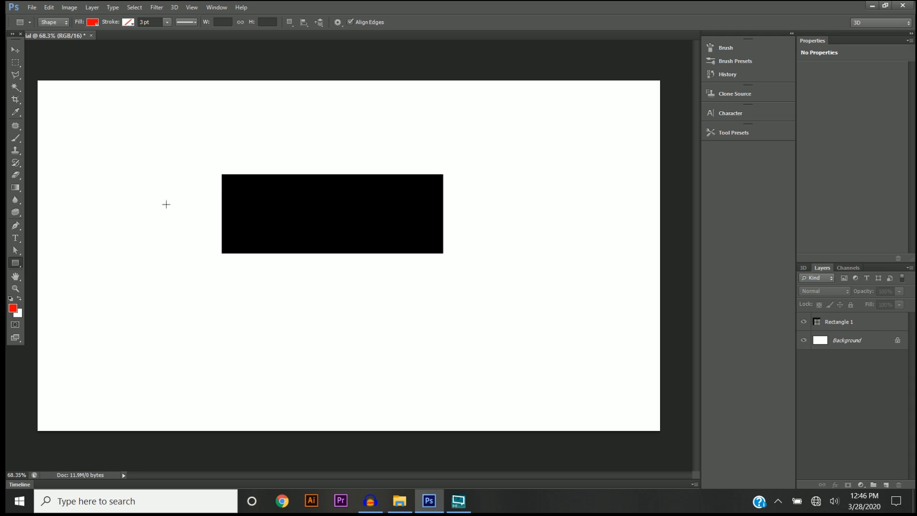
- Draw a red rectangle about 548 by 428 px overlapping the black one's lower-left corner, and move its layer below Rectangle 1
left_click_drag(159, 199, 337, 338)
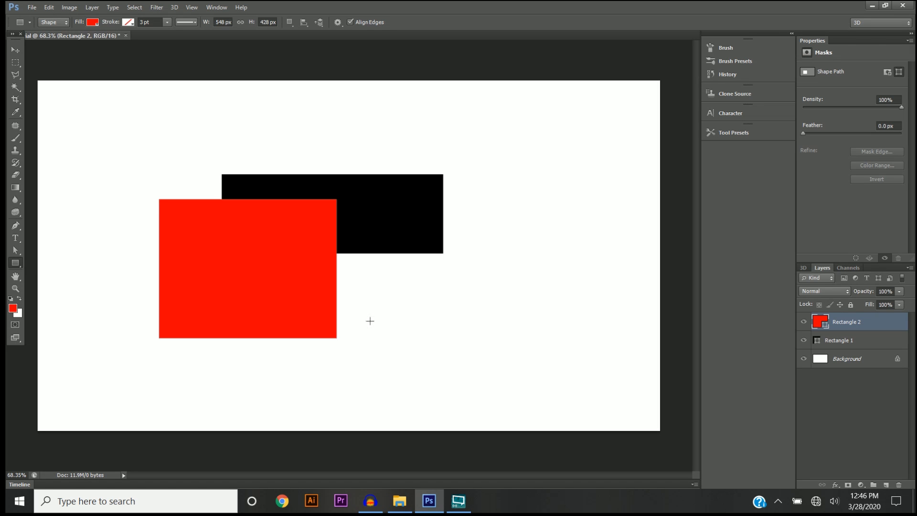
left_click(15, 50)
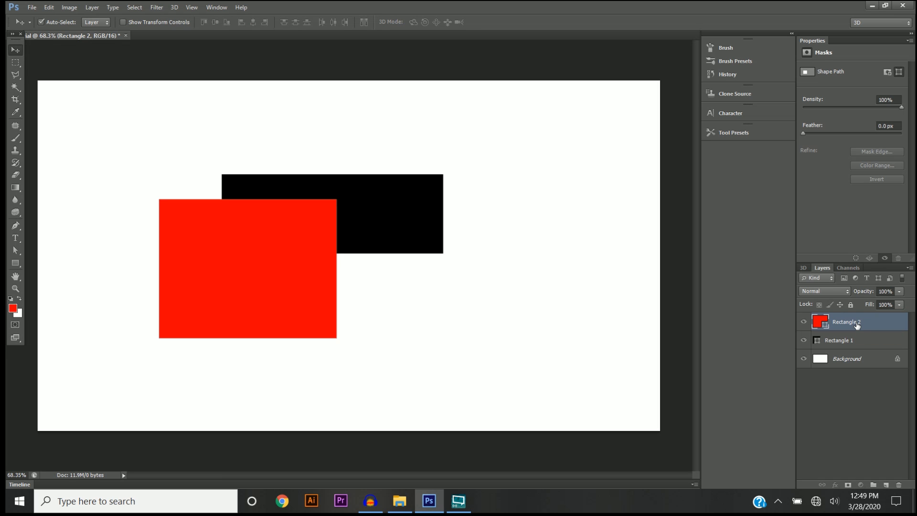
left_click_drag(858, 325, 860, 349)
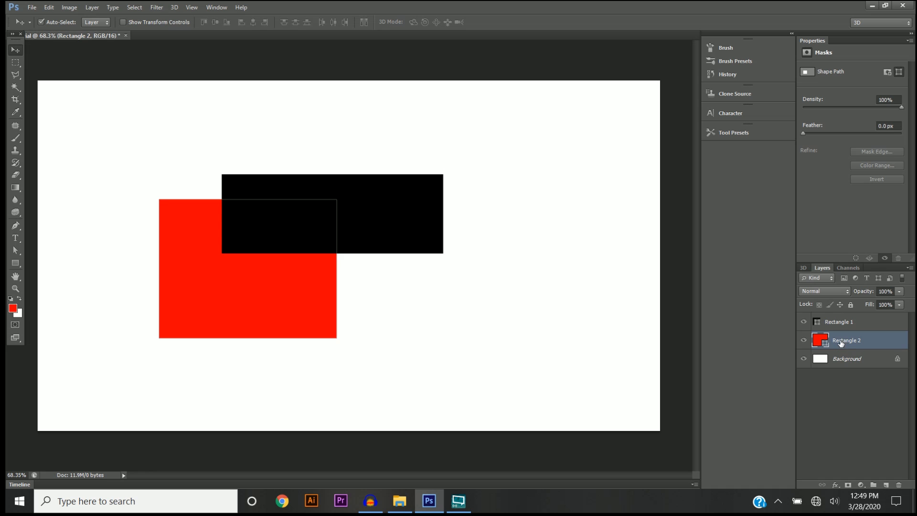
- Lower the red rectangle layer's opacity to 29%, and return it to 100%
left_click(899, 292)
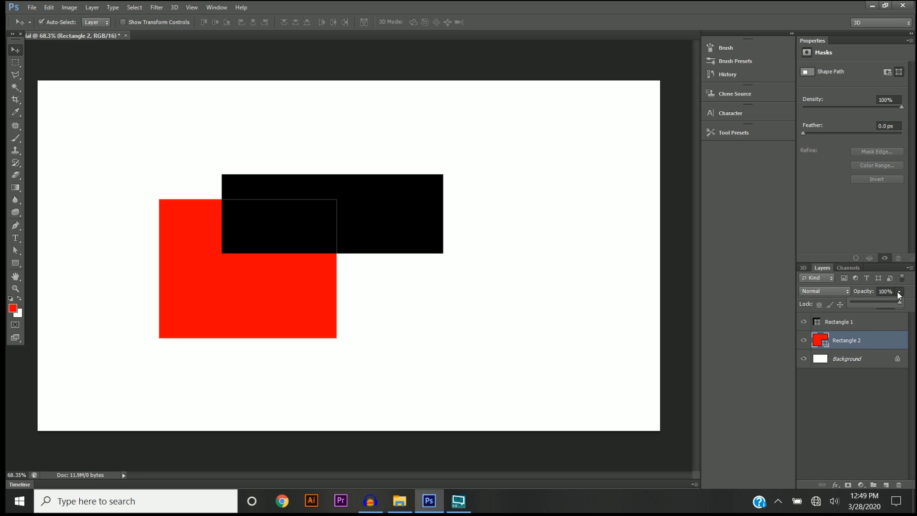
left_click(857, 303)
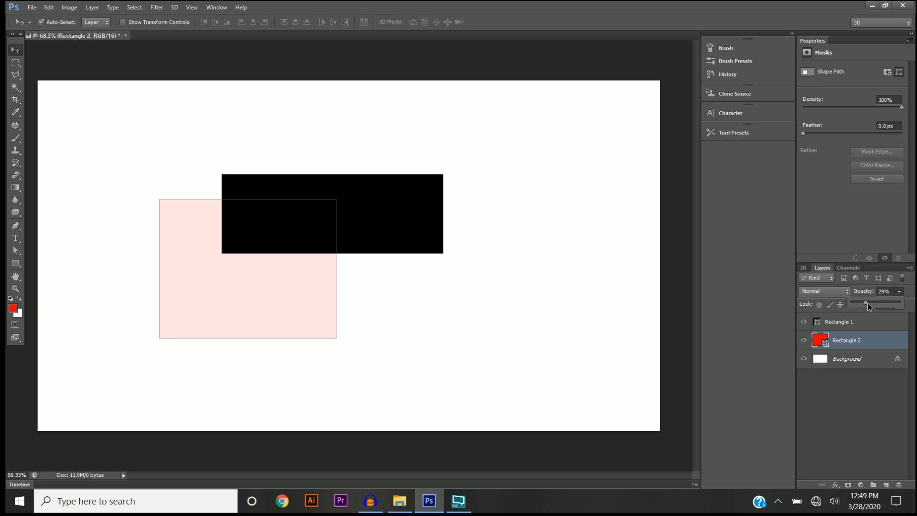
left_click_drag(868, 303, 910, 307)
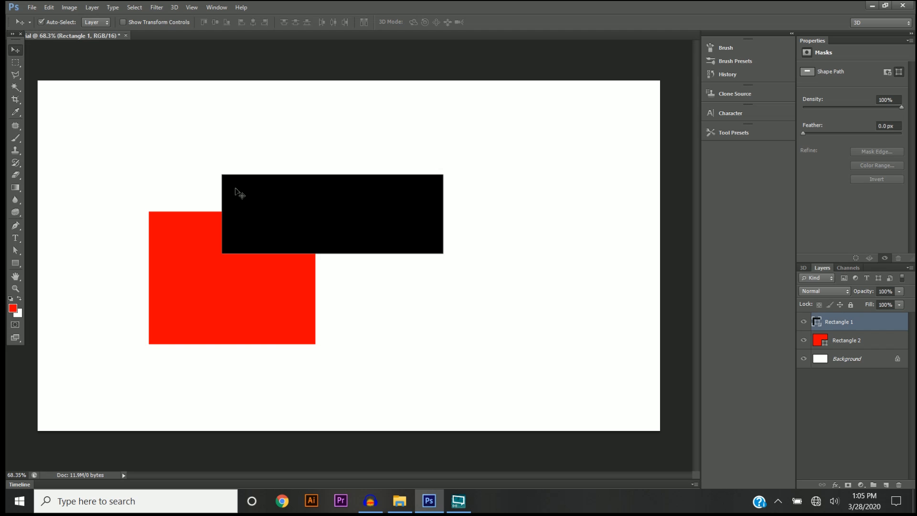
- Rasterize the Rectangle 1 and Rectangle 2 shape layers
right_click(844, 324)
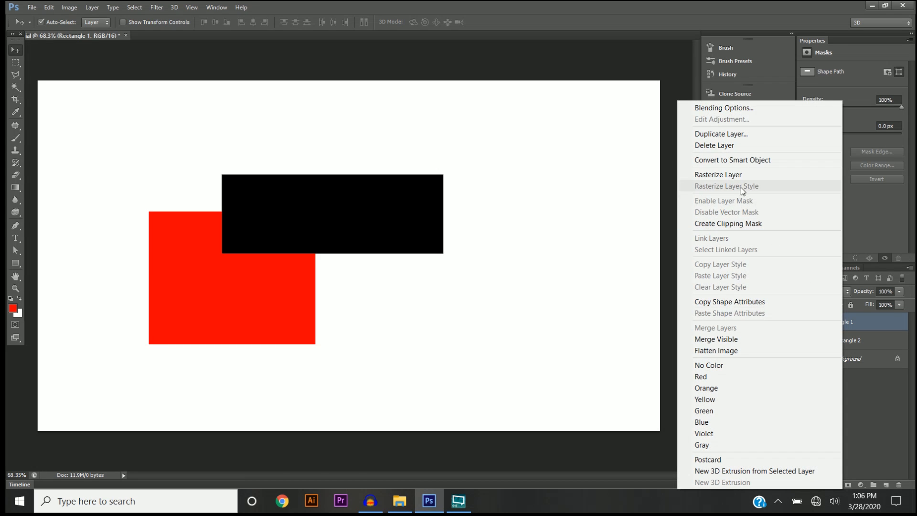
left_click(719, 175)
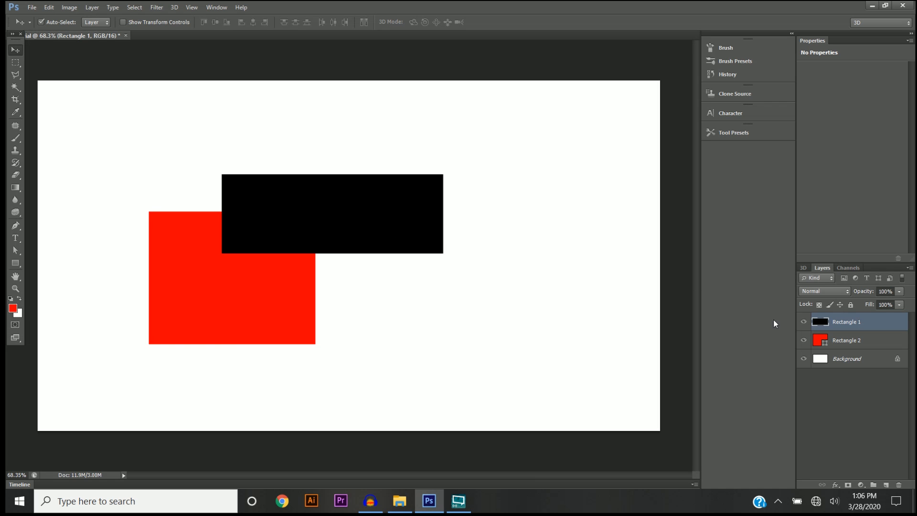
left_click(848, 345)
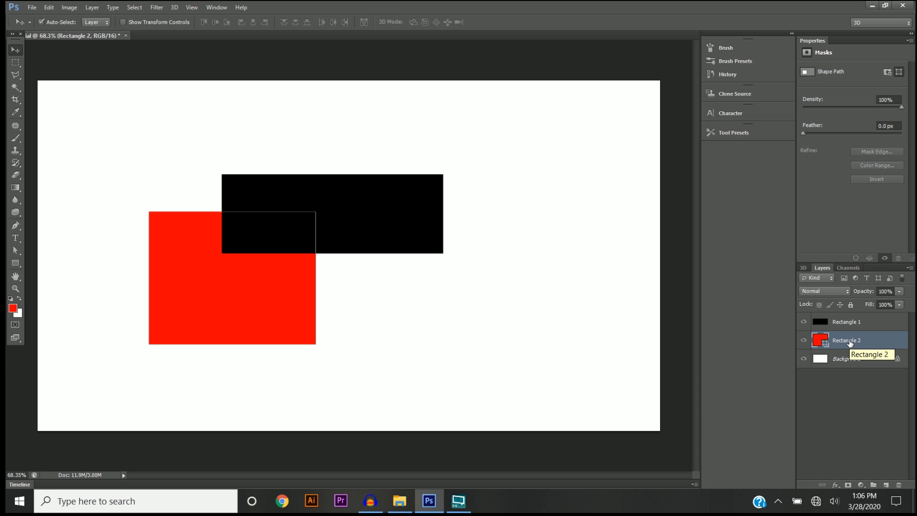
right_click(850, 343)
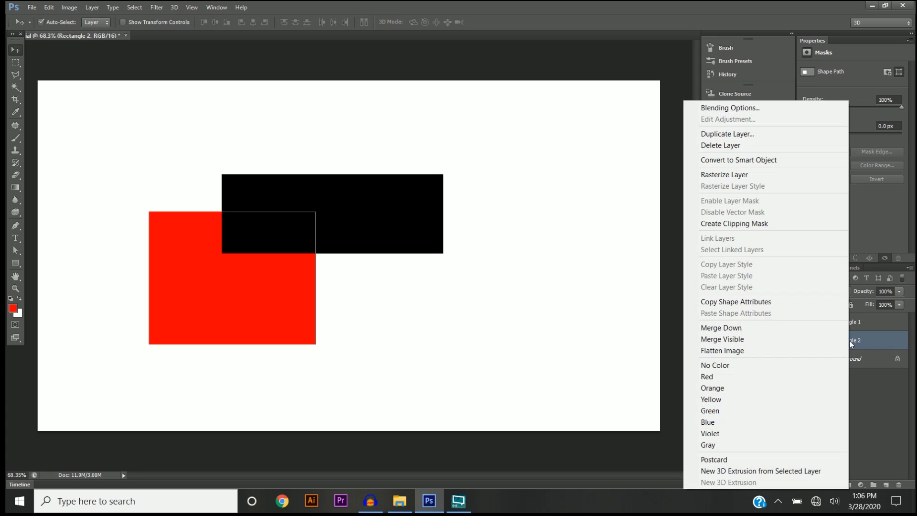
left_click(735, 174)
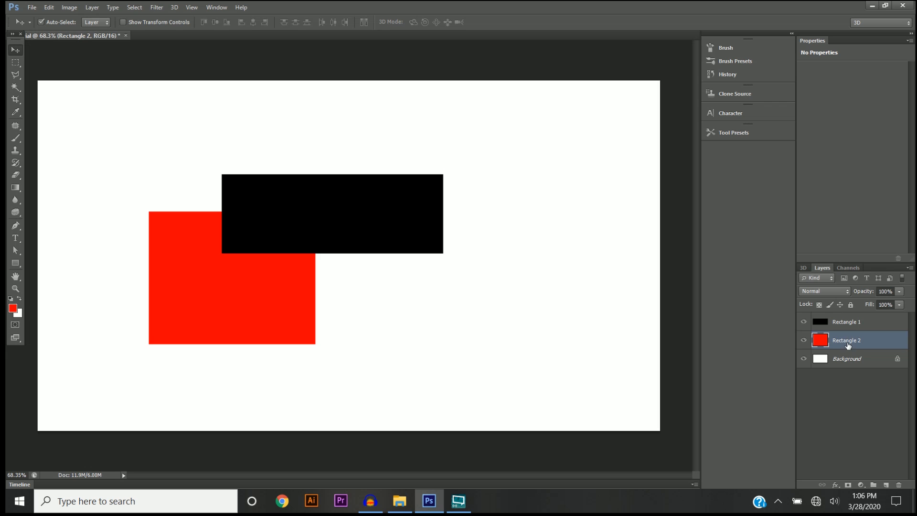
- Lock the Rectangle 2 layer, and softly erase the black rectangle's lower-left corner on the Rectangle 1 layer with the Eraser tool
left_click(850, 305)
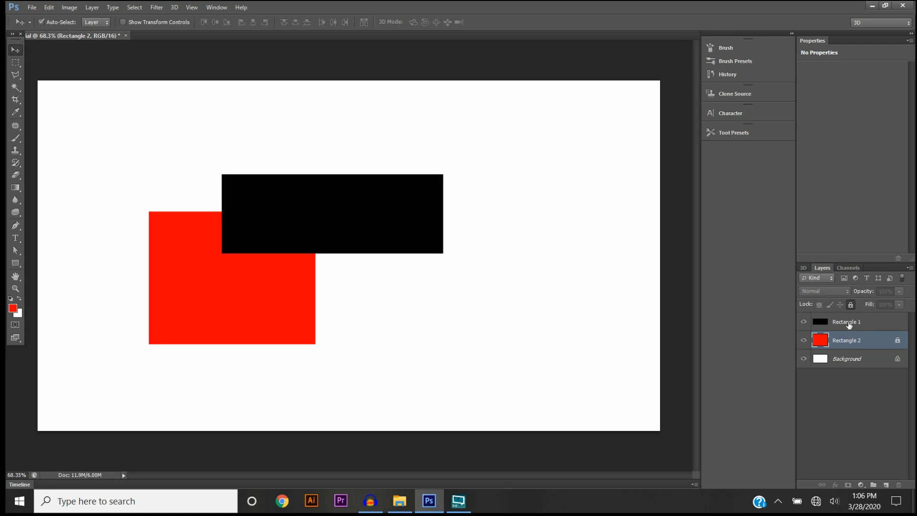
left_click(849, 323)
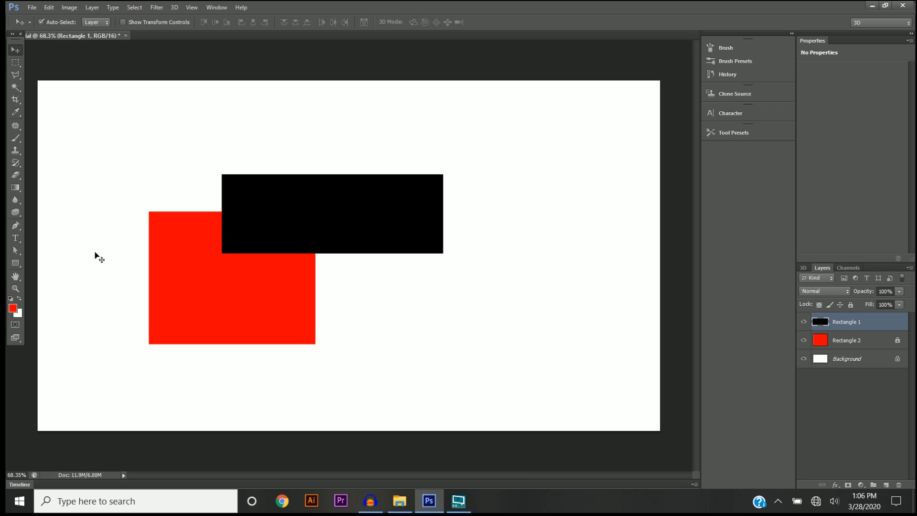
left_click(16, 175)
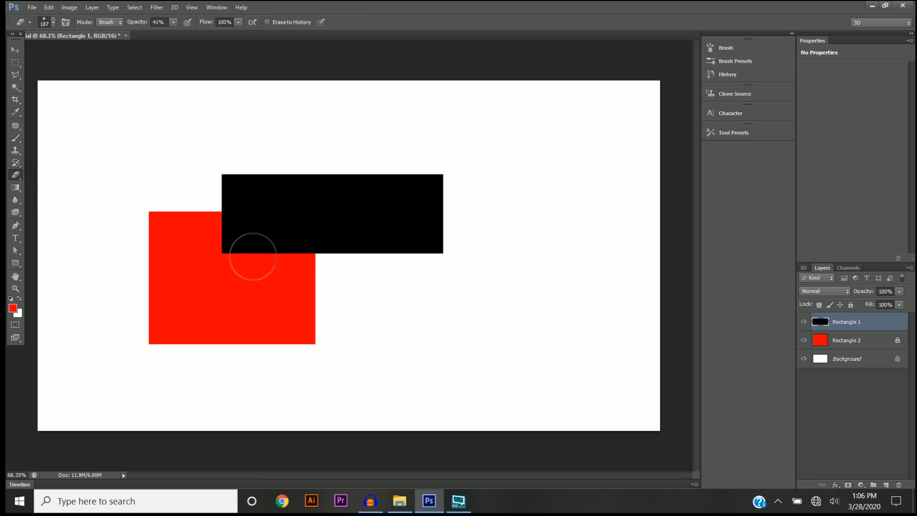
mouse_move(252, 253)
left_mouse_down()
mouse_move(232, 250)
mouse_move(231, 212)
mouse_move(221, 262)
mouse_move(233, 238)
mouse_move(282, 266)
mouse_move(247, 243)
mouse_move(235, 246)
mouse_move(237, 257)
mouse_move(210, 254)
mouse_move(215, 233)
mouse_move(229, 247)
mouse_move(220, 269)
mouse_move(250, 276)
mouse_move(223, 249)
left_mouse_up()
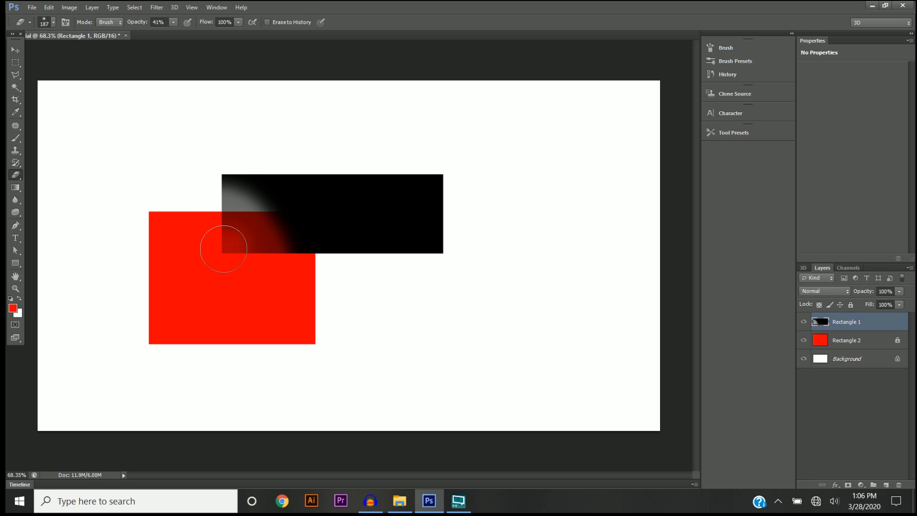
- Unlock the Rectangle 2 layer, and erase a soft round spot in the upper middle of the red rectangle
left_click(879, 341)
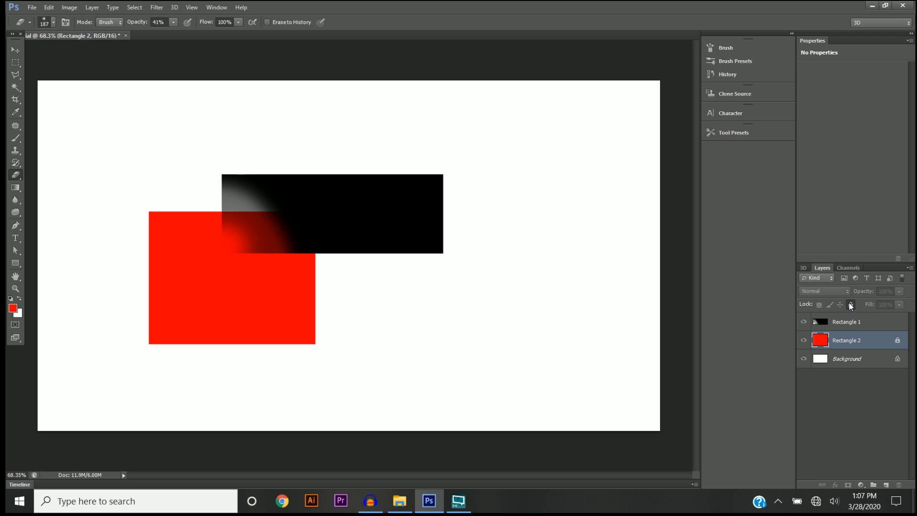
left_click(851, 304)
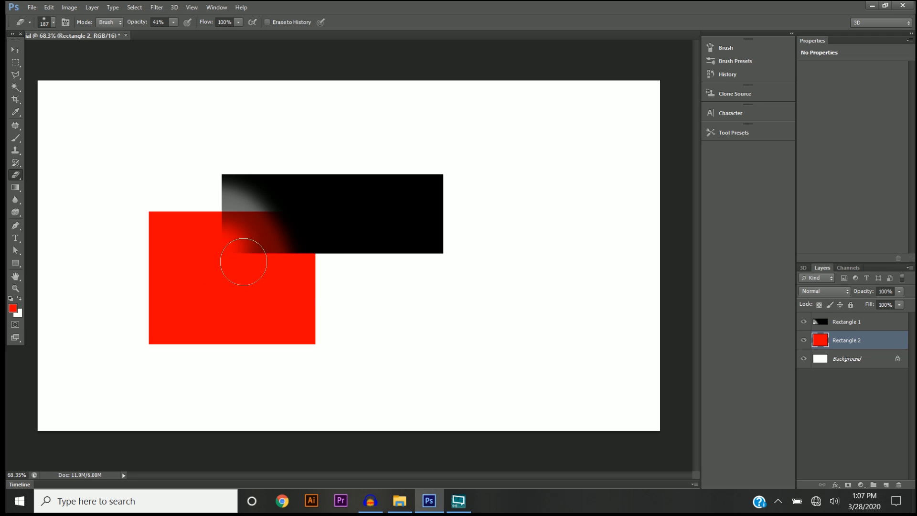
left_click_drag(215, 246, 234, 256)
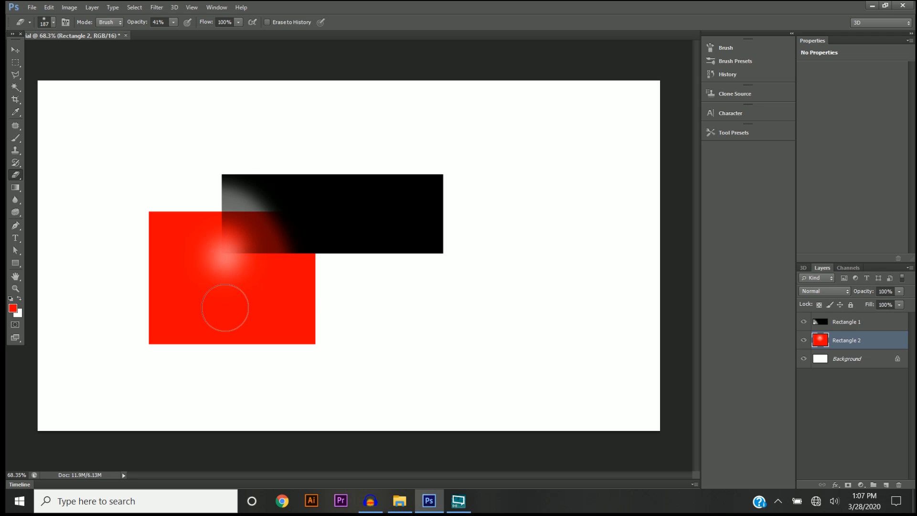
left_click(229, 258)
left_click(230, 258)
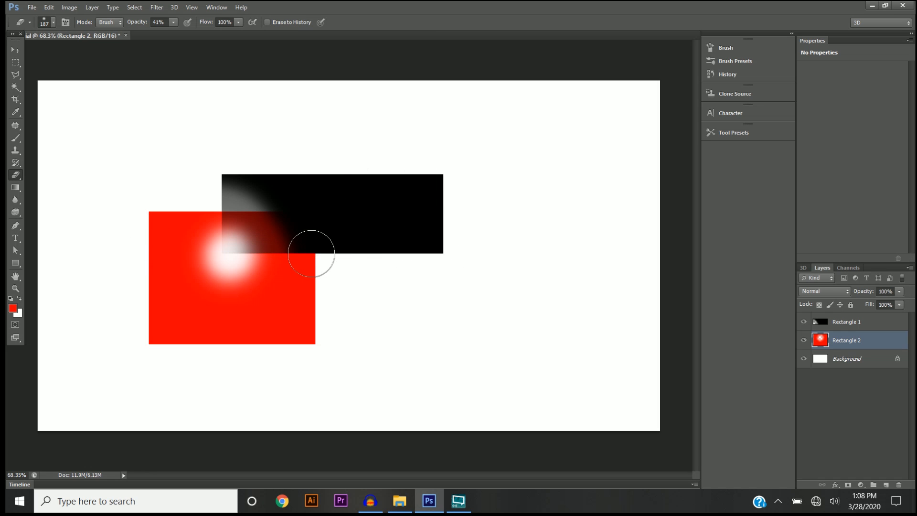
- Erase the red rectangle's upper-right corner while the Rectangle 1 layer is hidden, and show that layer again
left_click(804, 323)
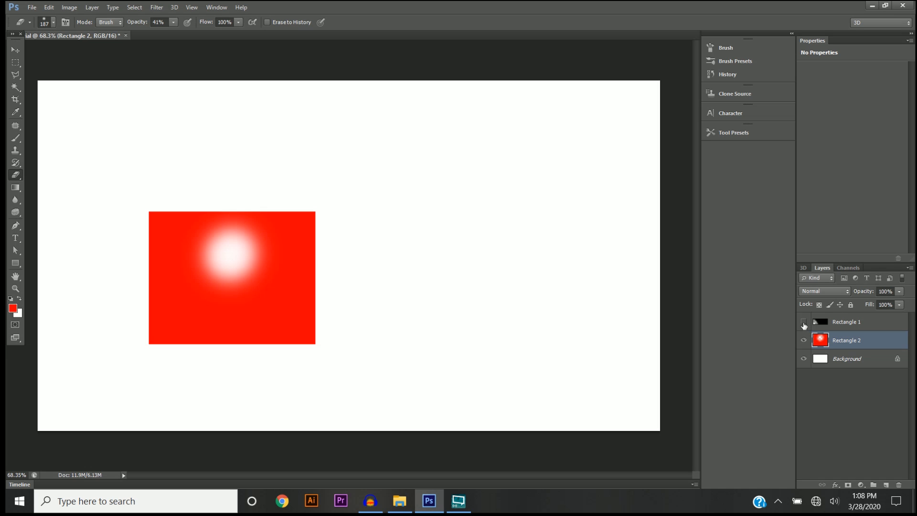
left_click(306, 229)
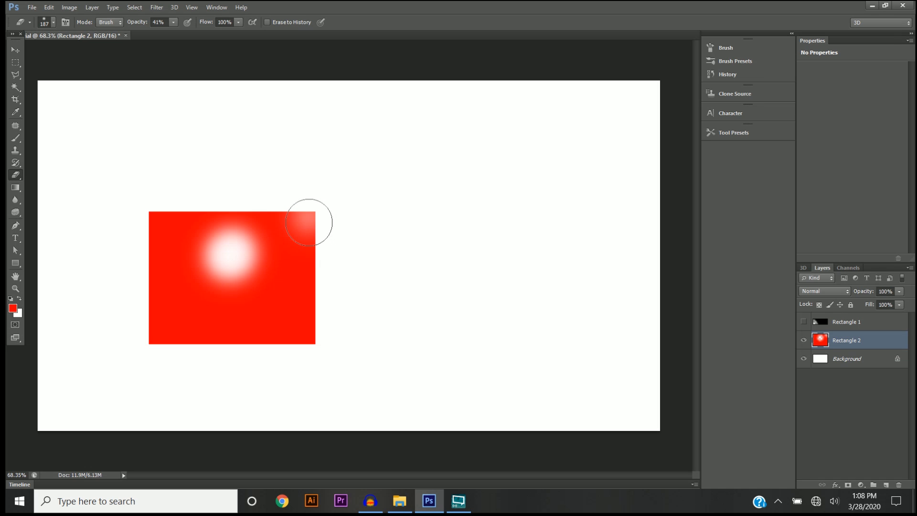
left_click(309, 222)
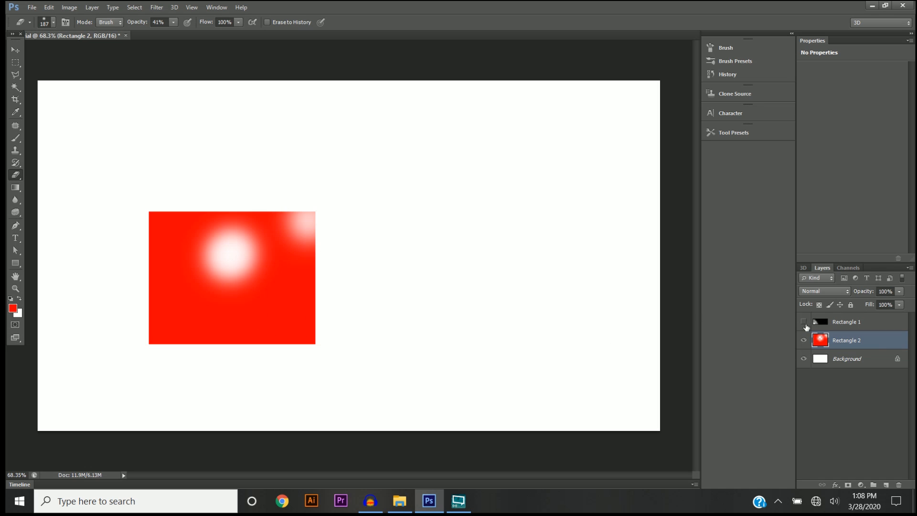
left_click(805, 323)
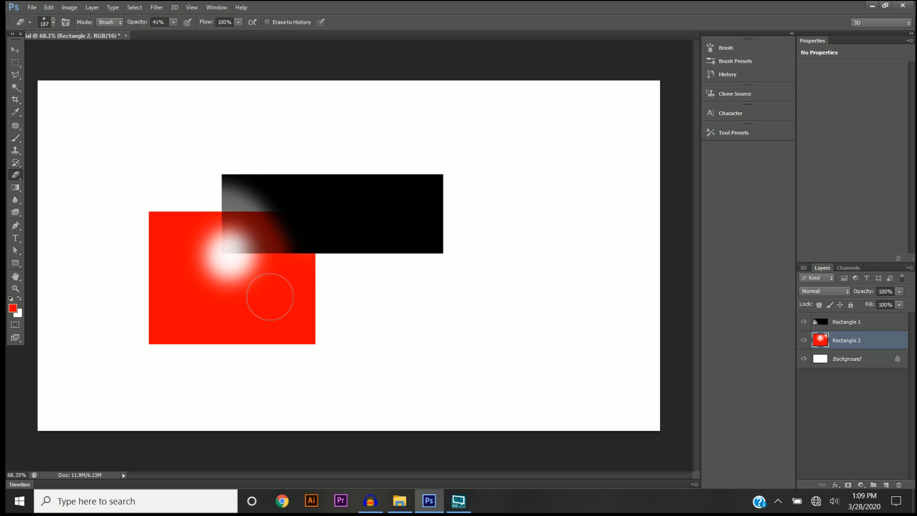
- Duplicate the Rectangle 2 layer, and move the copy to the lower-right area of the canvas with the Move tool
key("v")
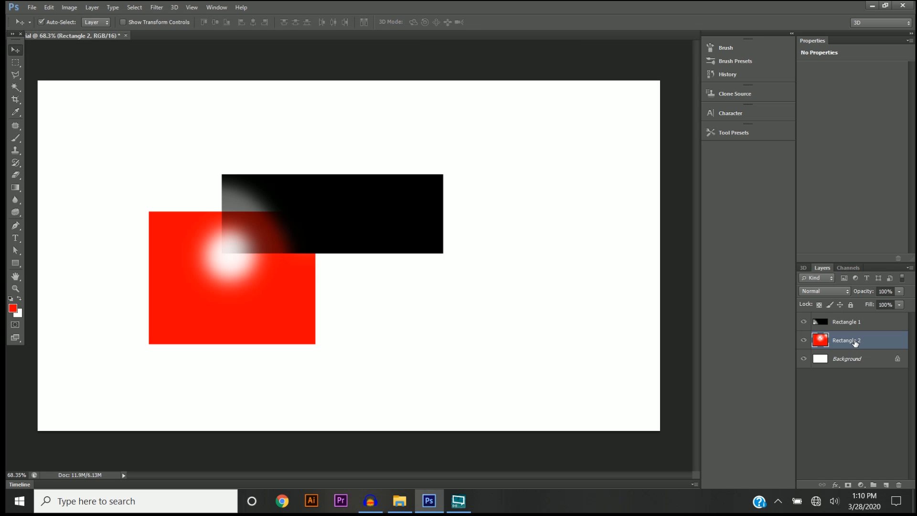
right_click(856, 342)
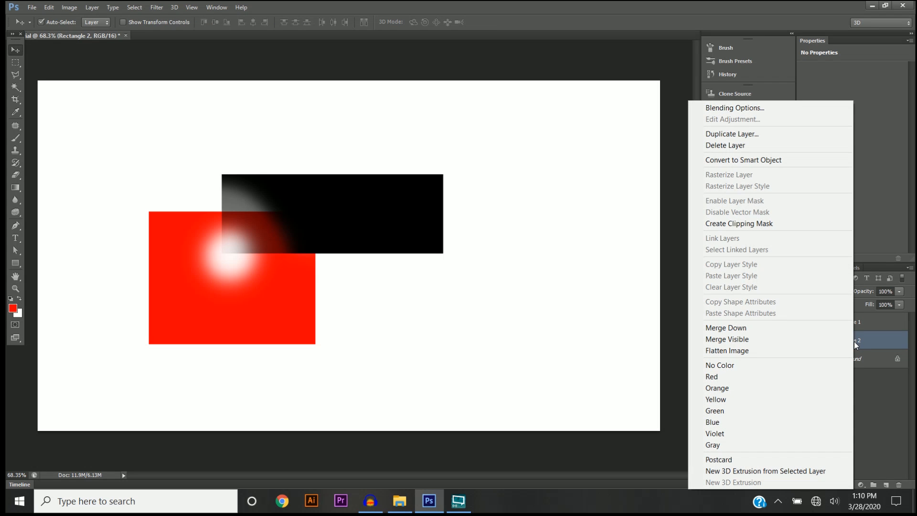
left_click(735, 138)
left_click(410, 108)
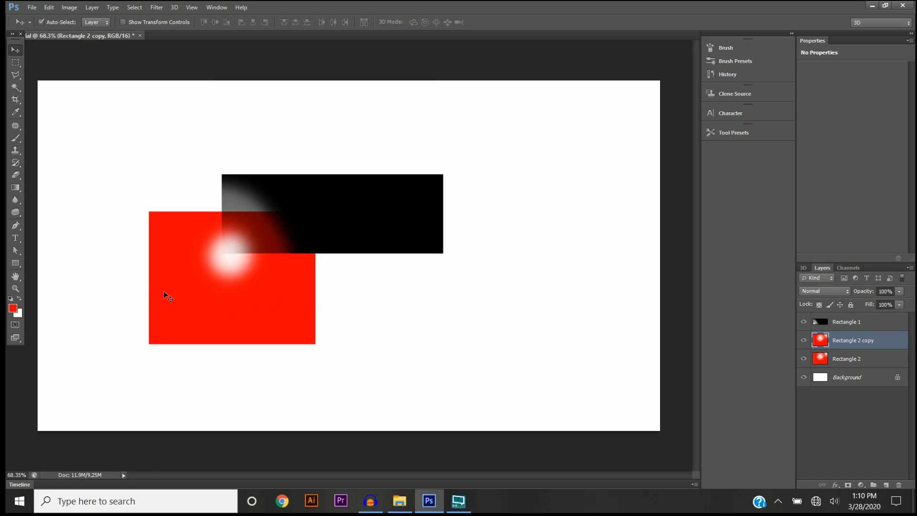
left_click_drag(233, 305, 546, 352)
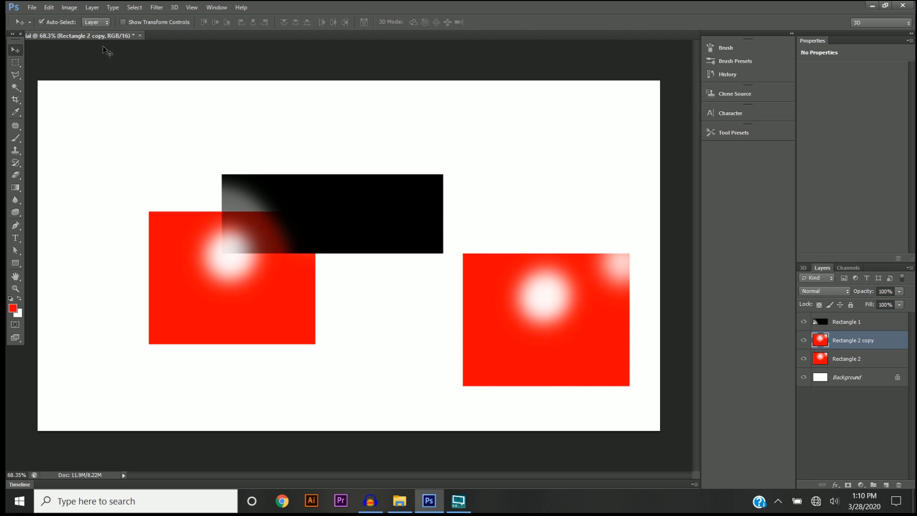
- Skew the copied red rectangle into a trapezoid with a widened top edge and a narrowed bottom edge, and apply the transformation
left_click(49, 7)
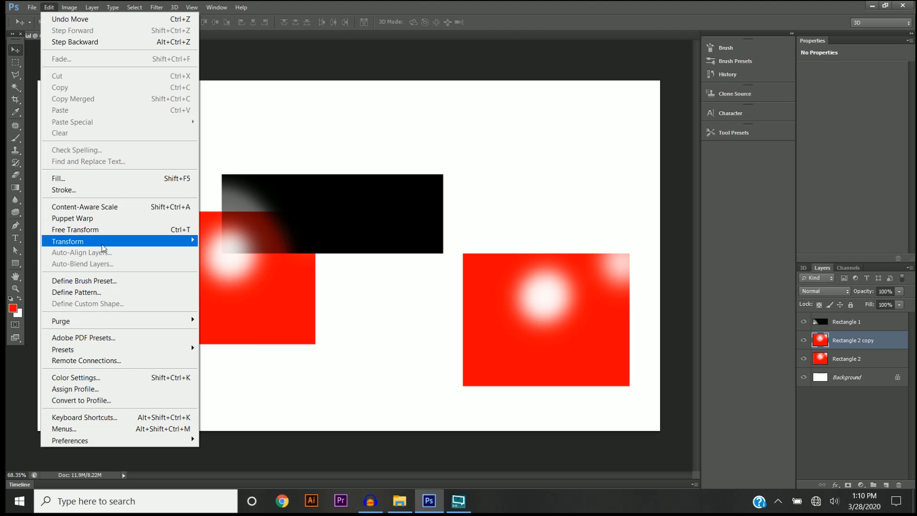
mouse_move(102, 248)
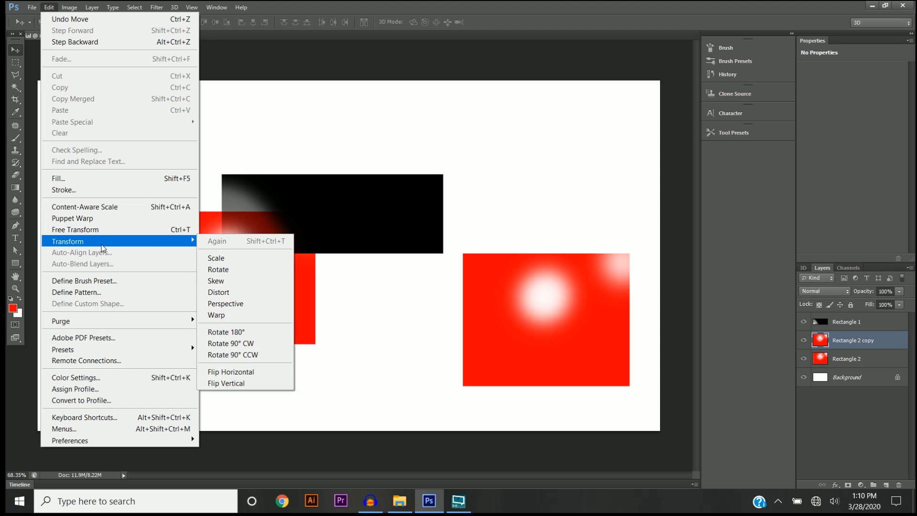
left_click(233, 280)
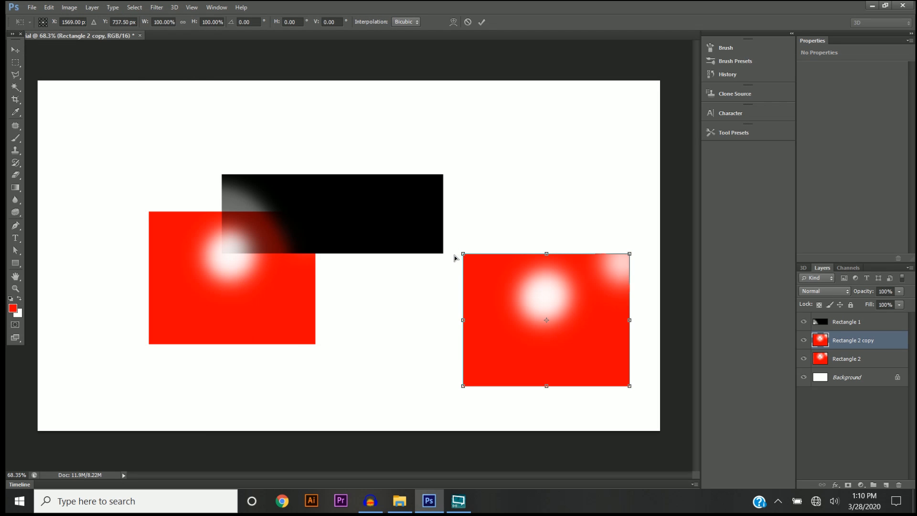
left_click_drag(463, 254, 422, 266)
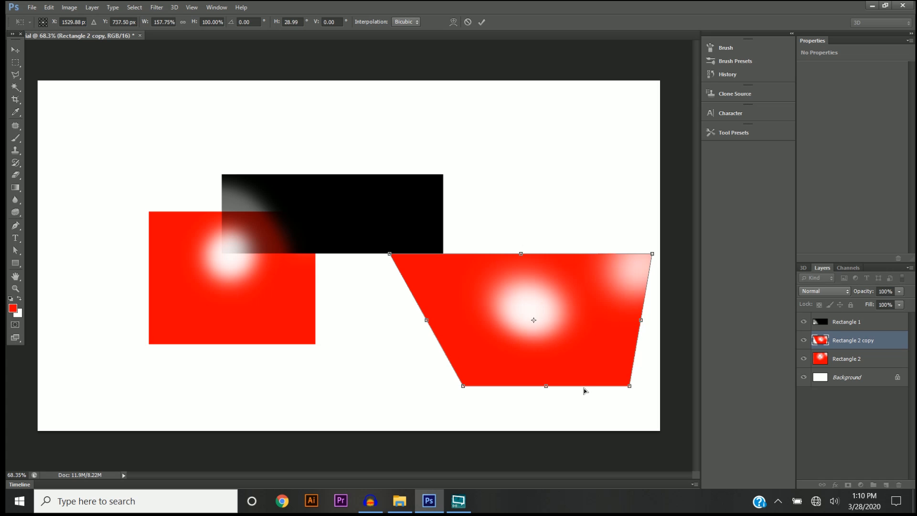
left_click_drag(630, 386, 585, 395)
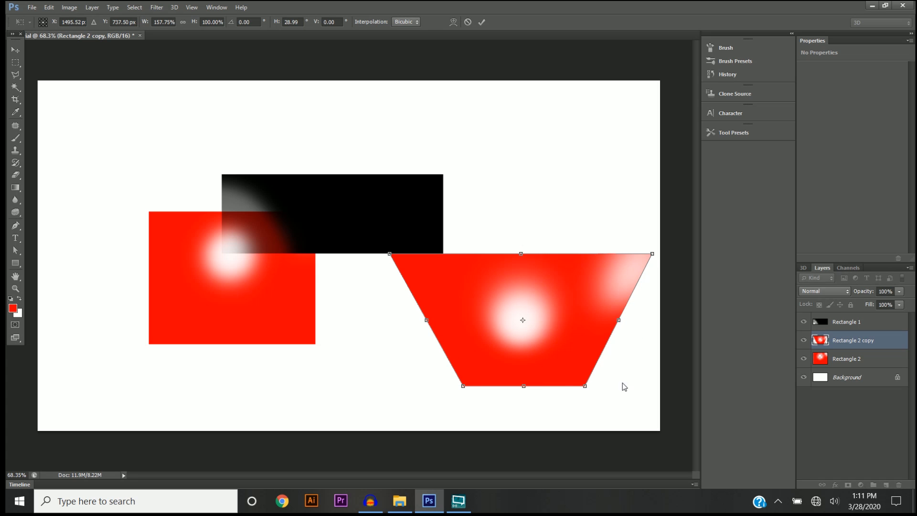
left_click(16, 50)
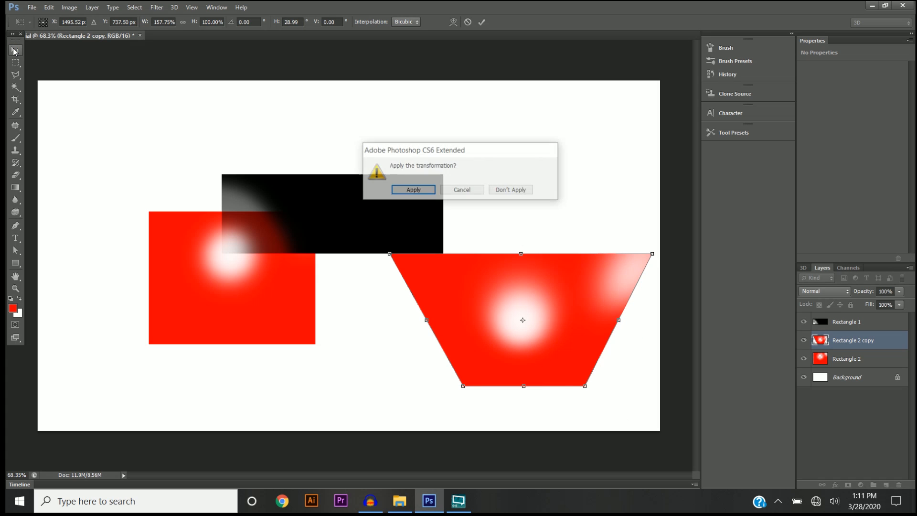
left_click(419, 196)
- Rotate the red trapezoid copy to 45 degrees, and apply the transformation
left_click(54, 7)
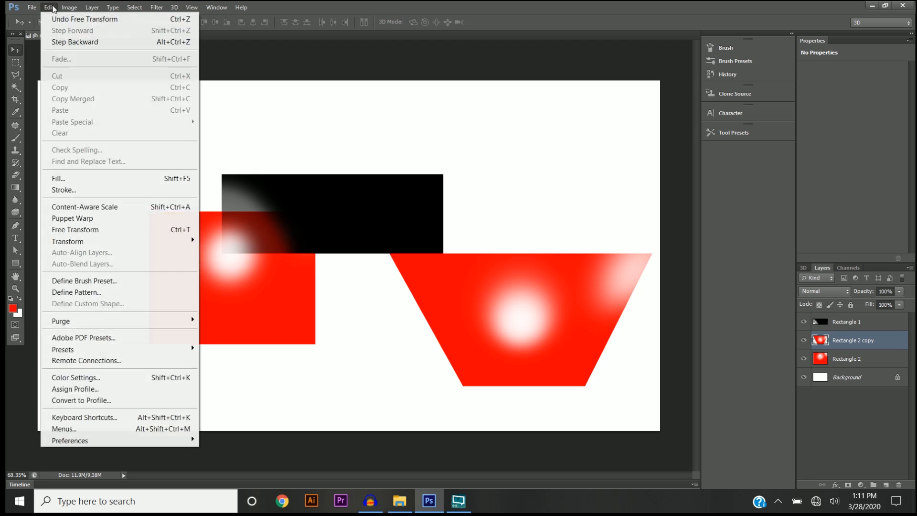
mouse_move(96, 243)
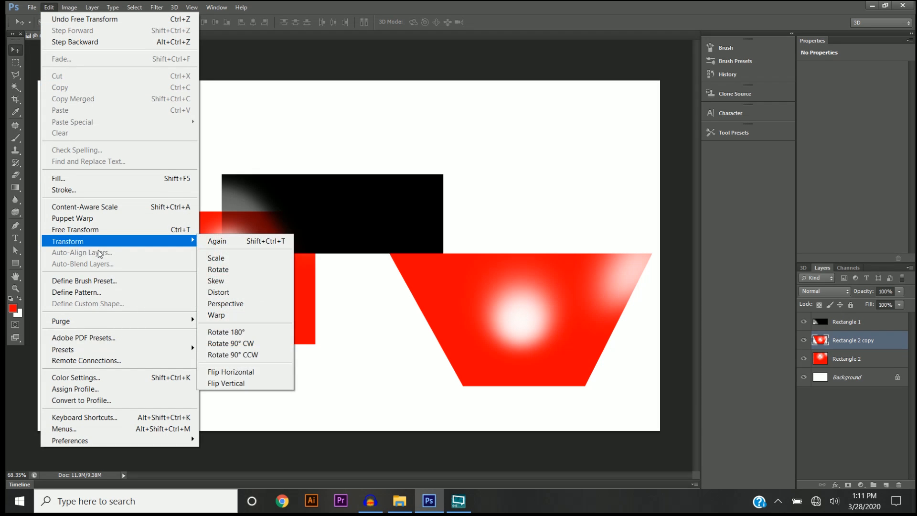
left_click(237, 274)
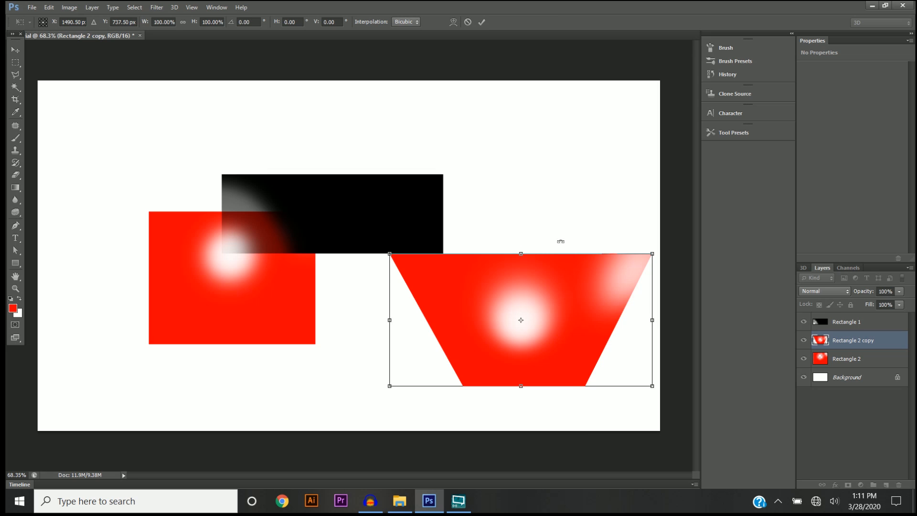
left_click_drag(560, 241, 535, 277)
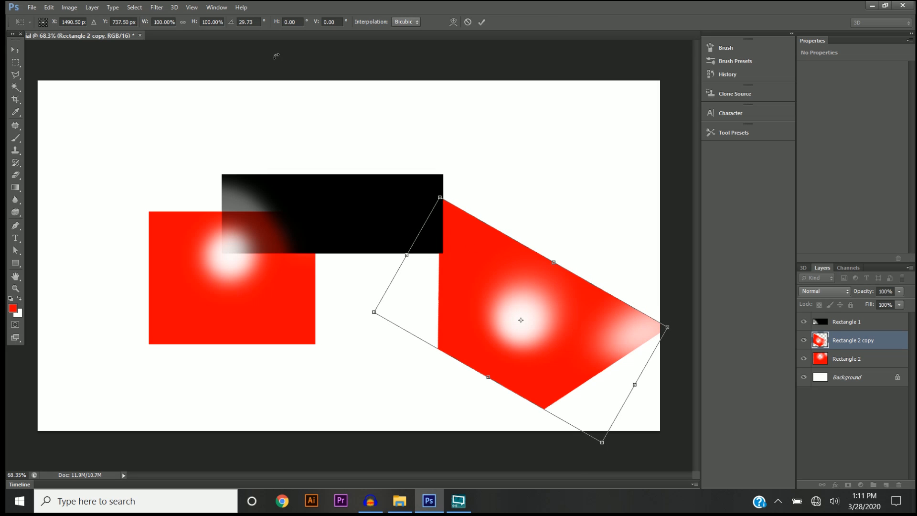
left_click(255, 22)
double_click(248, 22)
type("45")
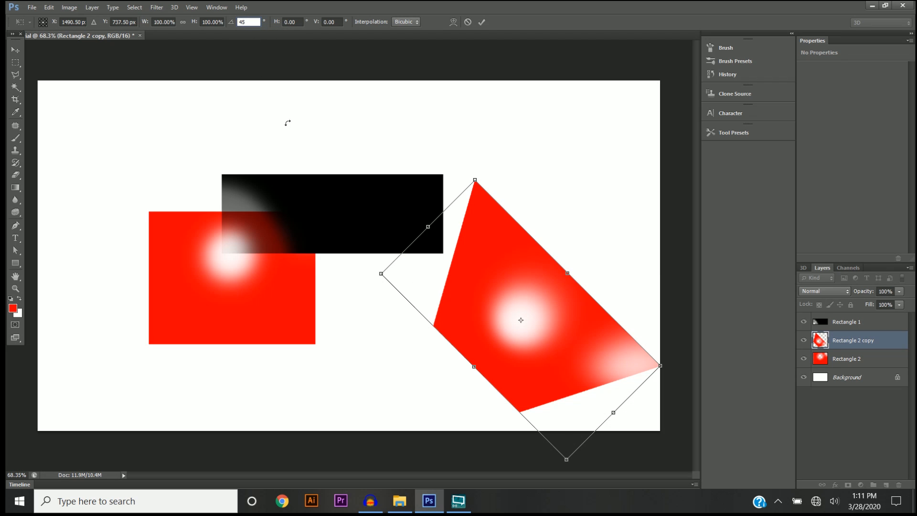
key("Return")
left_click(15, 53)
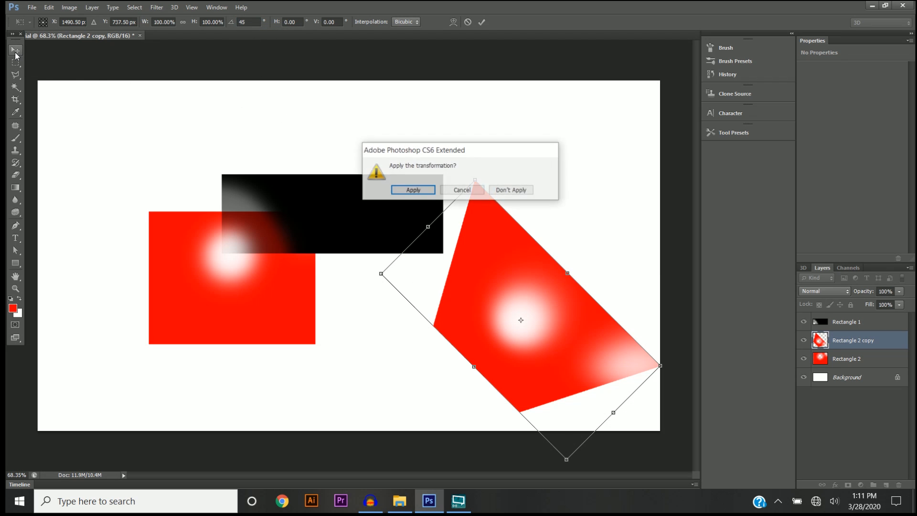
left_click(409, 191)
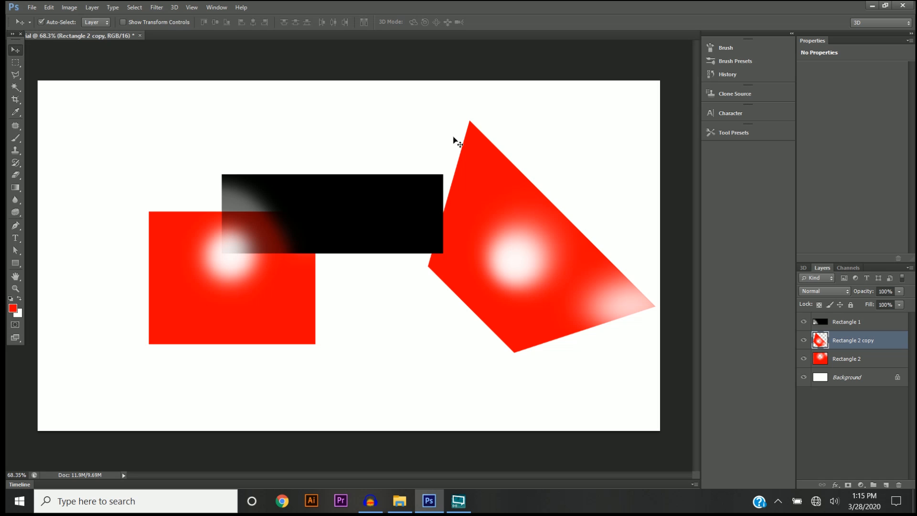
- Draw a rectangle about 451 by 181 px in the canvas's upper-left area, and fill it with the Light Blue Violet swatch
key("u")
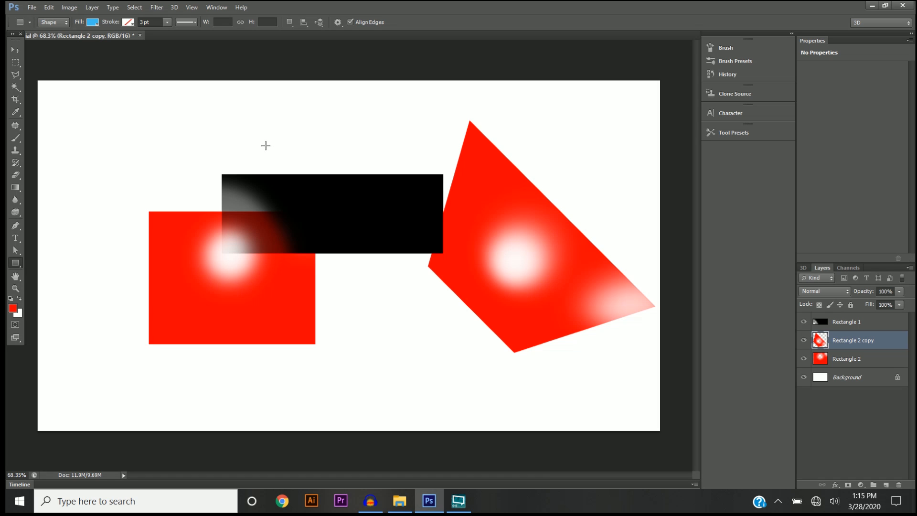
left_click_drag(120, 88, 266, 146)
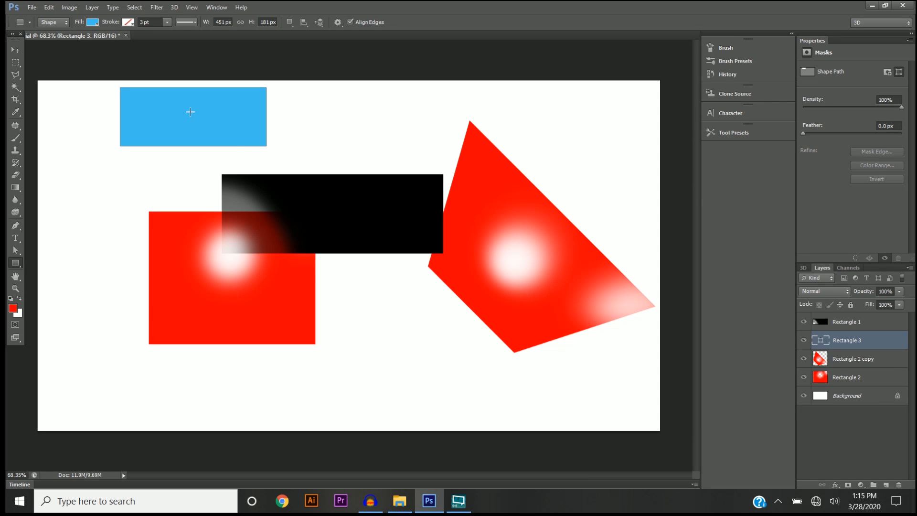
left_click(94, 23)
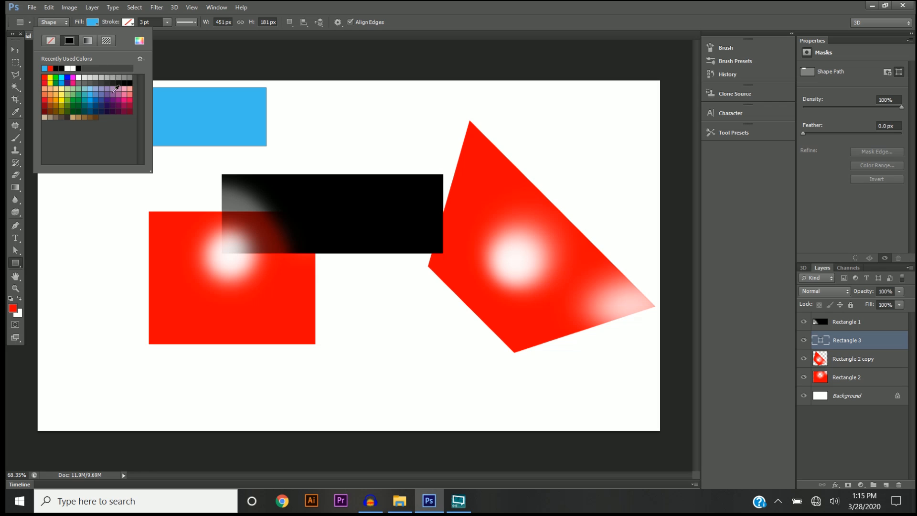
left_click(79, 94)
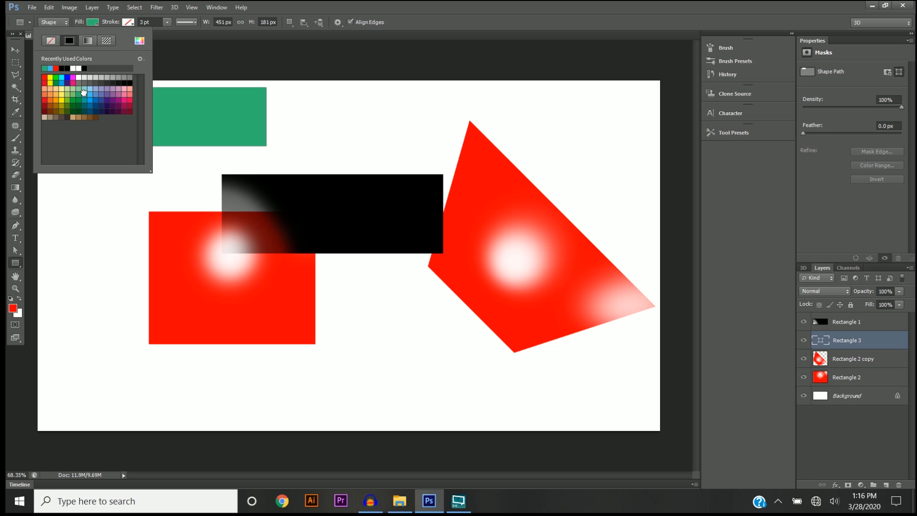
left_click(84, 93)
left_click(107, 94)
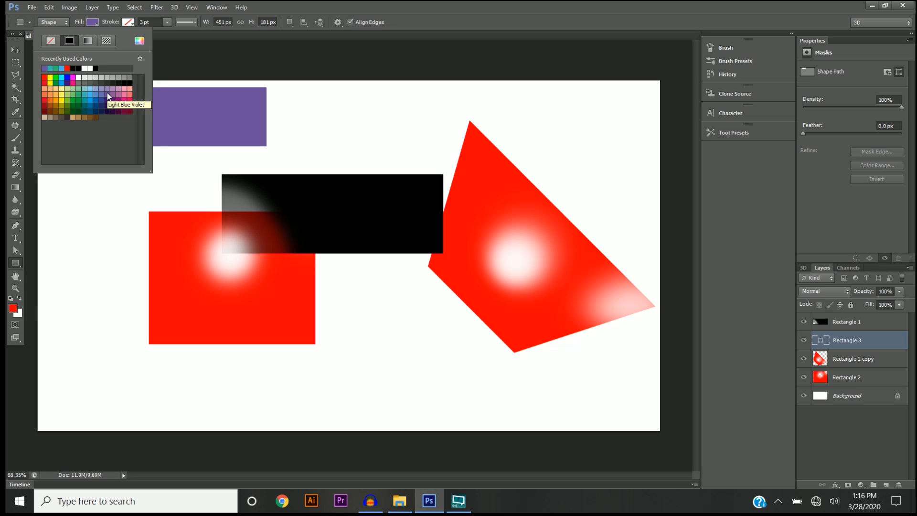
- Change the new rectangle's solid fill to a custom bright blue, 0918da
left_click(138, 40)
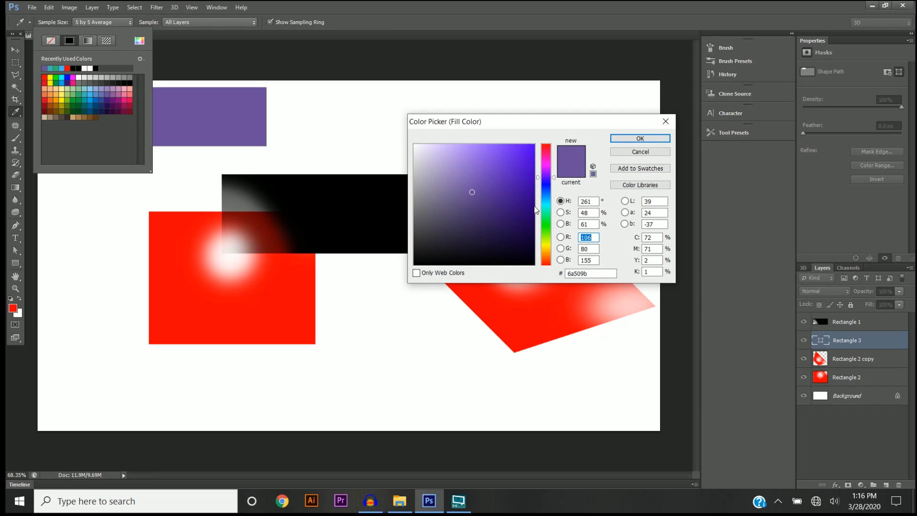
left_click_drag(546, 171, 546, 228)
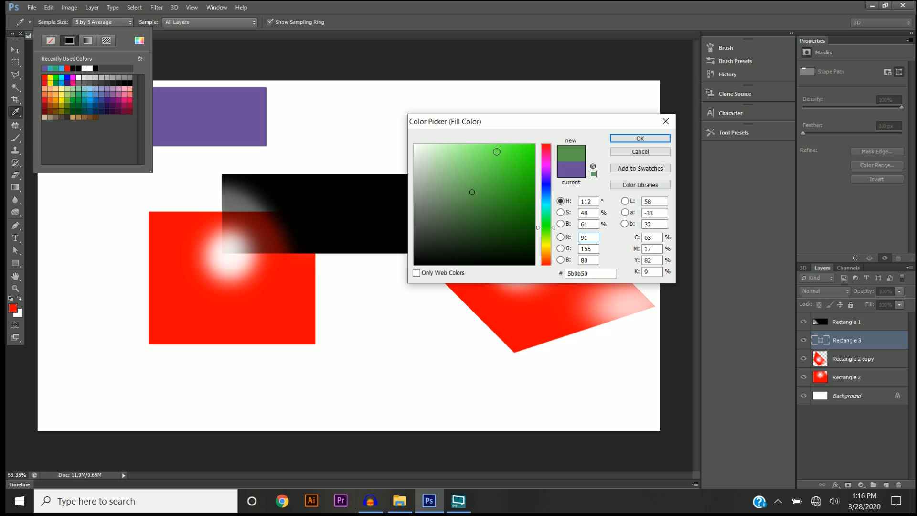
left_click(548, 245)
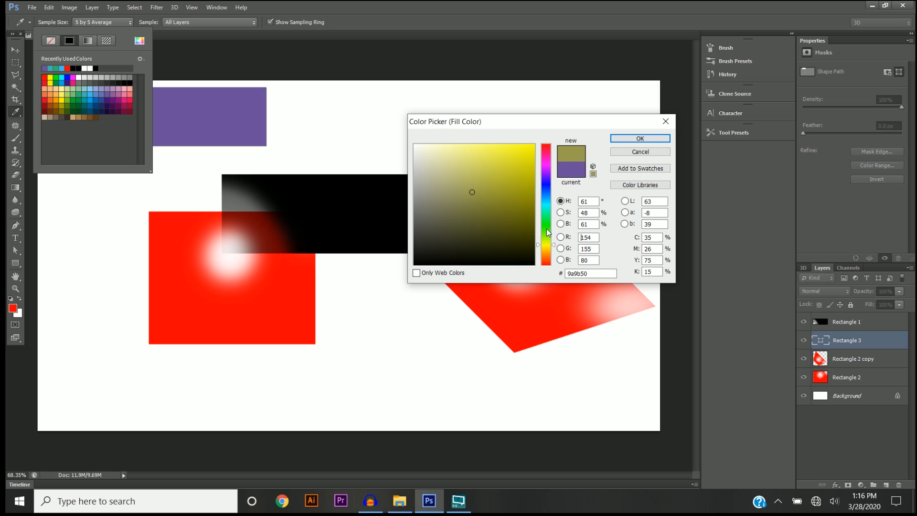
left_click(547, 228)
left_click(546, 185)
left_click(529, 162)
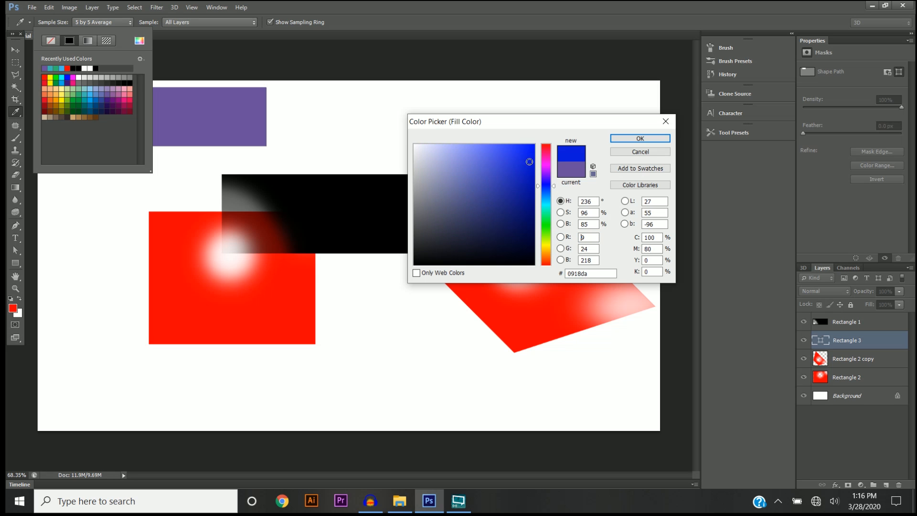
left_click(614, 141)
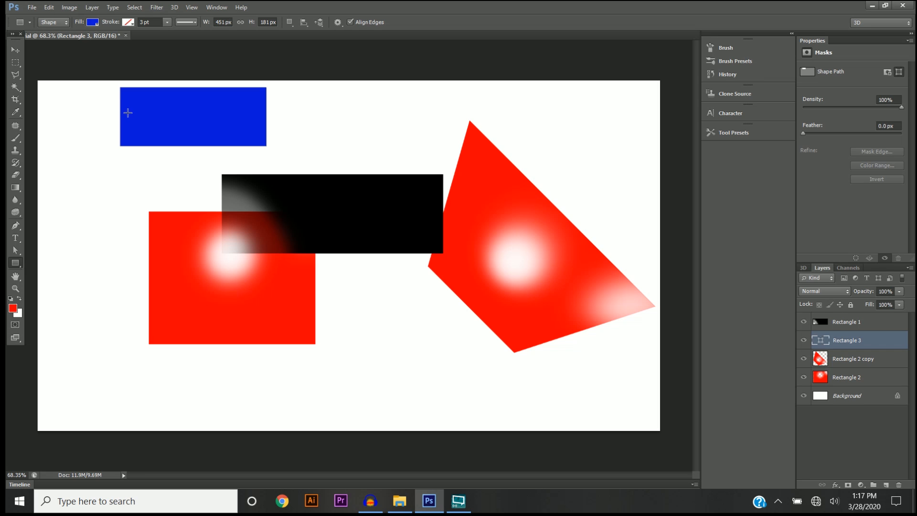
- Switch the rectangle's fill to a linear gradient, and set its black color stop to pure blue, 0000ff
left_click(92, 22)
left_click(88, 41)
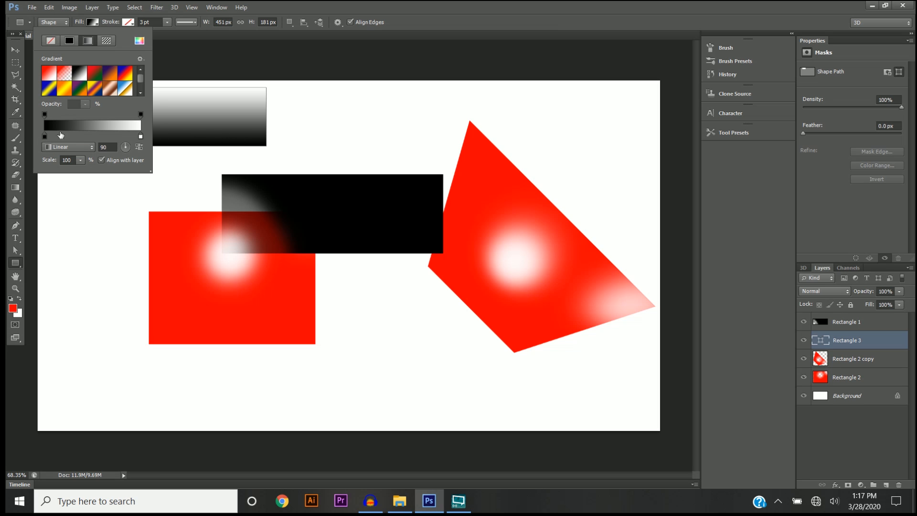
double_click(45, 136)
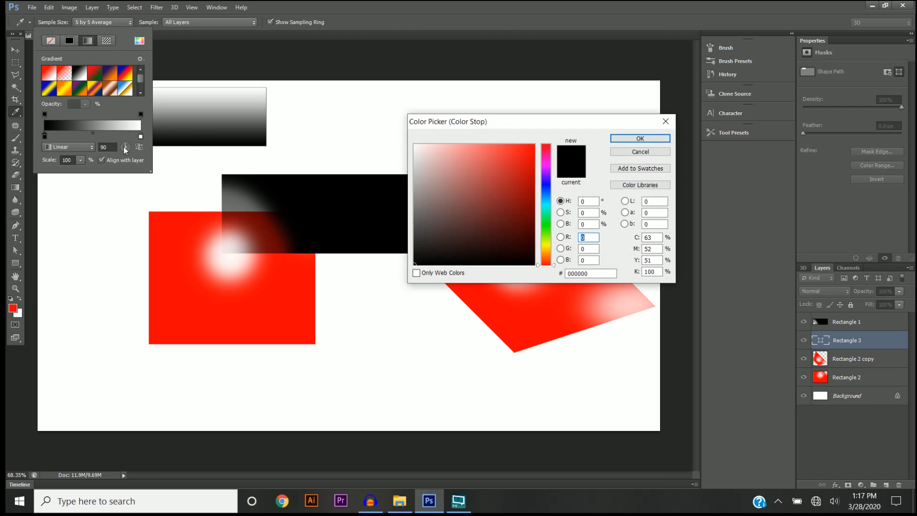
left_click(546, 184)
left_click(534, 144)
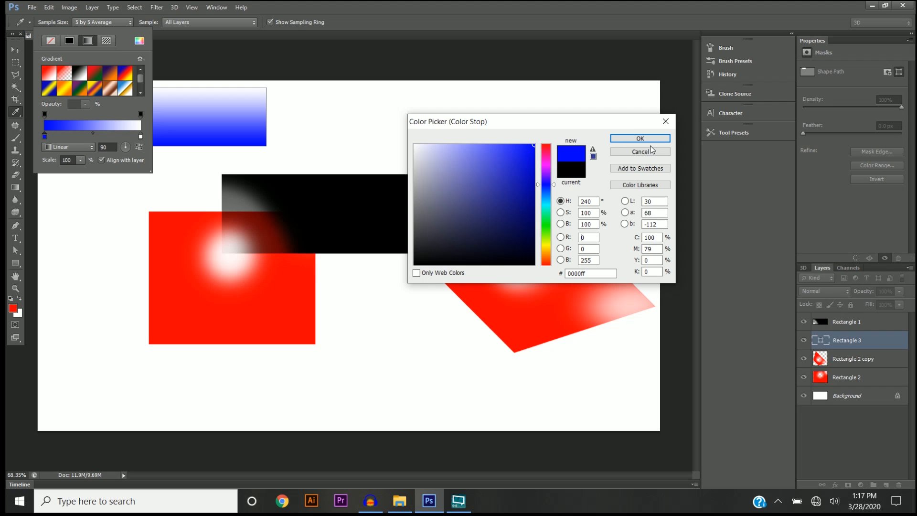
key("Return")
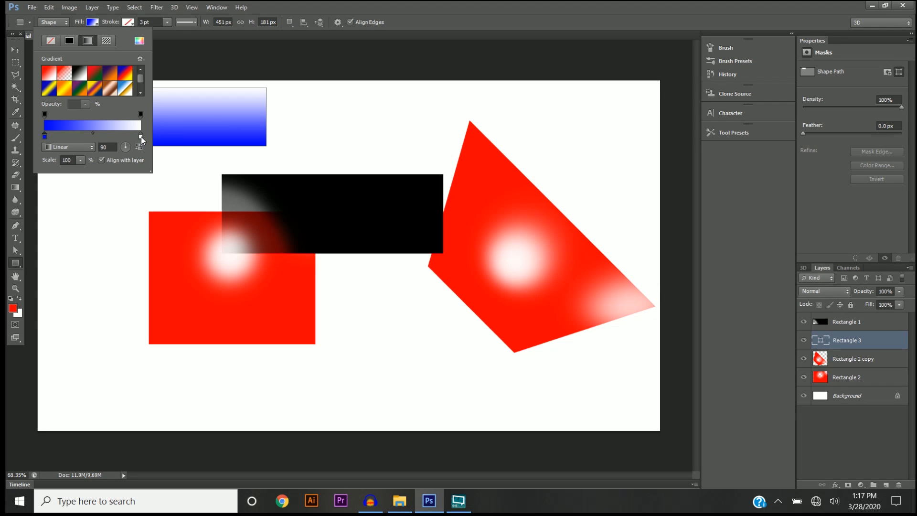
- Set the white color stop of the rectangle's gradient fill to cyan, 00f0ff
double_click(141, 137)
left_click(547, 203)
left_click(534, 145)
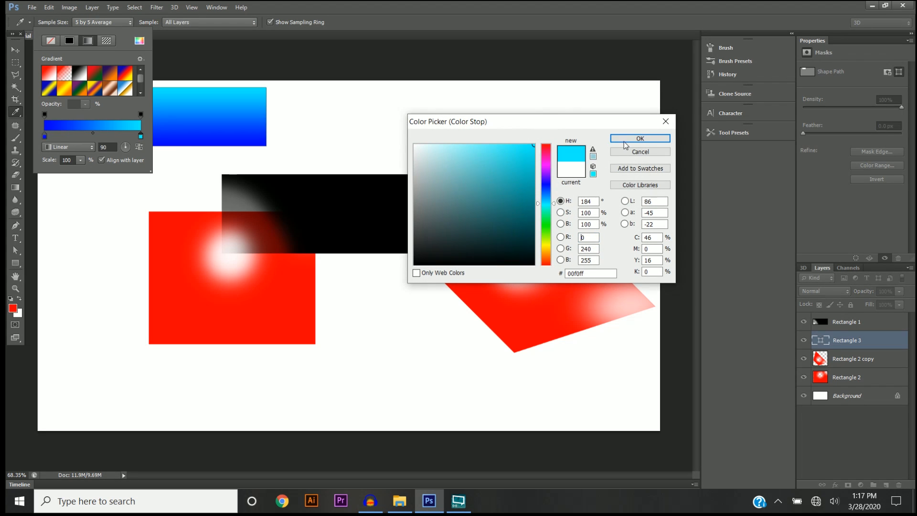
left_click(641, 138)
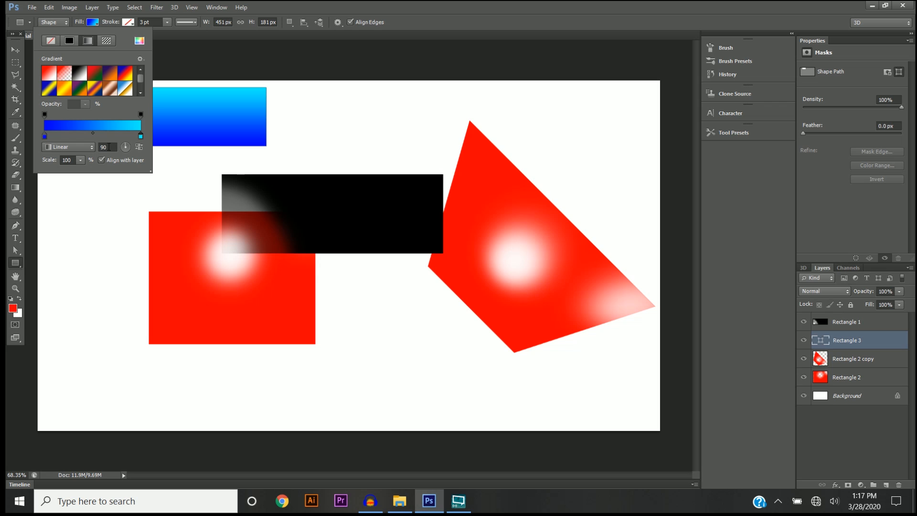
- Try a gradient angle of 45 degrees, set it to 225 degrees, and reverse the gradient's colors
left_click(110, 147)
type("45")
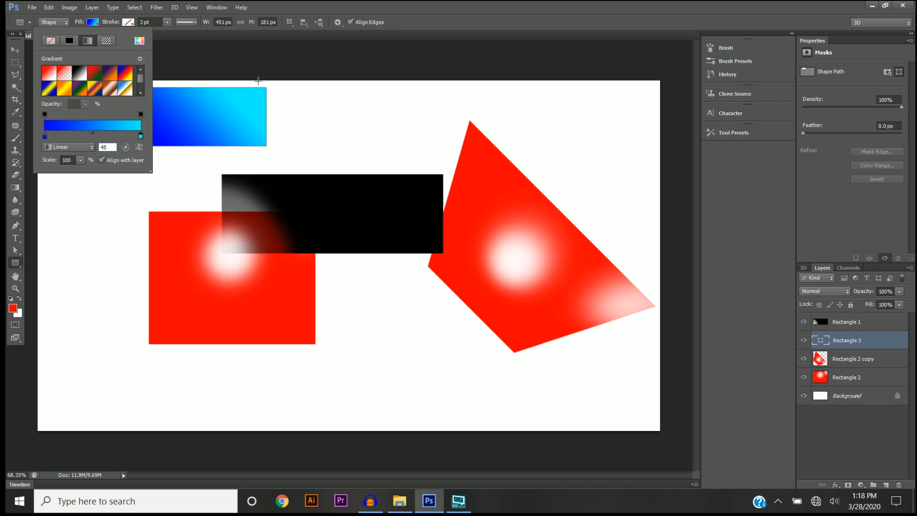
left_click(108, 147)
type("225")
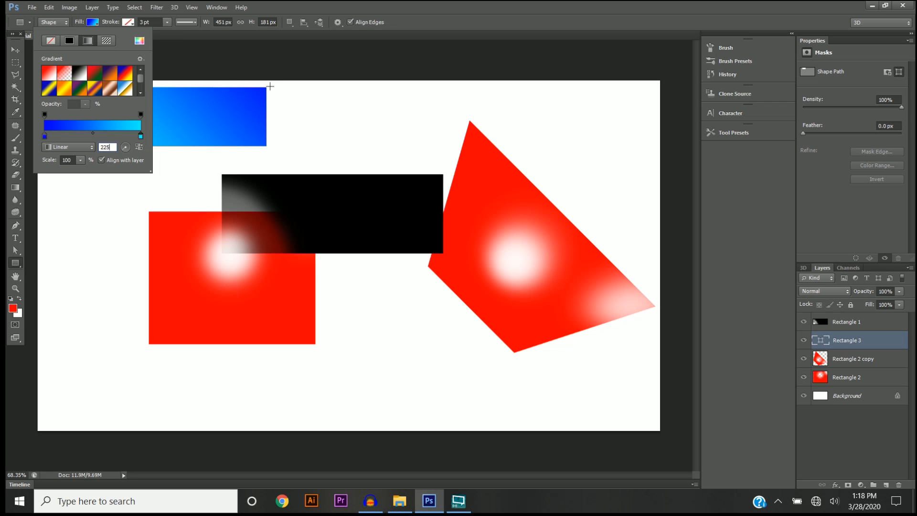
left_click(139, 148)
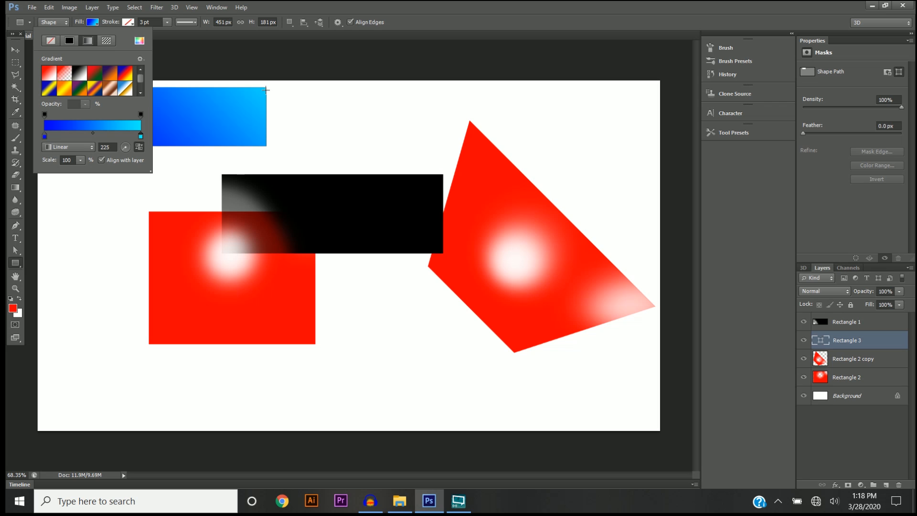
- Try the Radial, Angle and Diamond styles on the rectangle's gradient fill, and settle on Radial
left_click(86, 148)
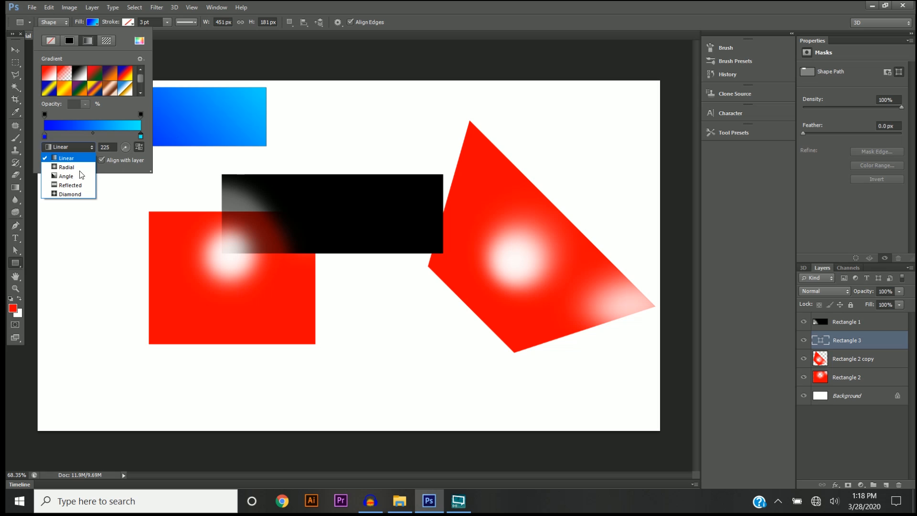
left_click(66, 167)
left_click(80, 148)
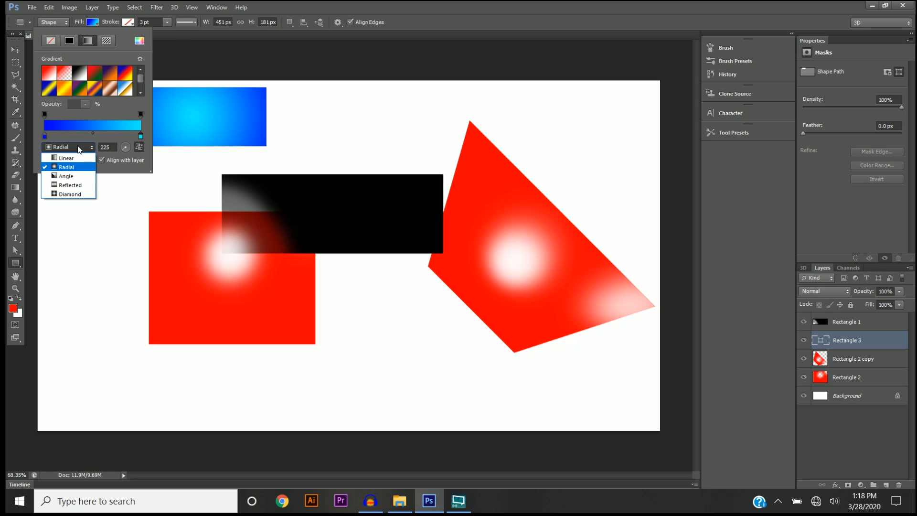
left_click(70, 177)
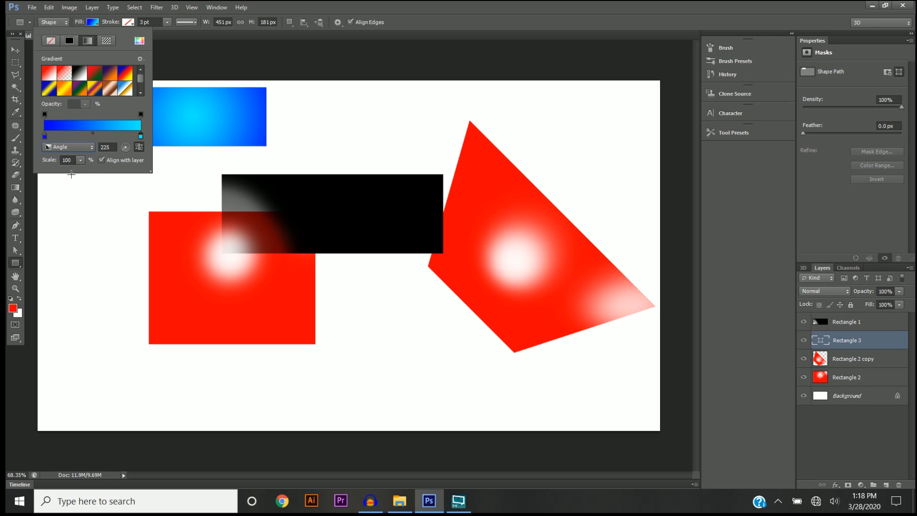
left_click(78, 147)
left_click(69, 196)
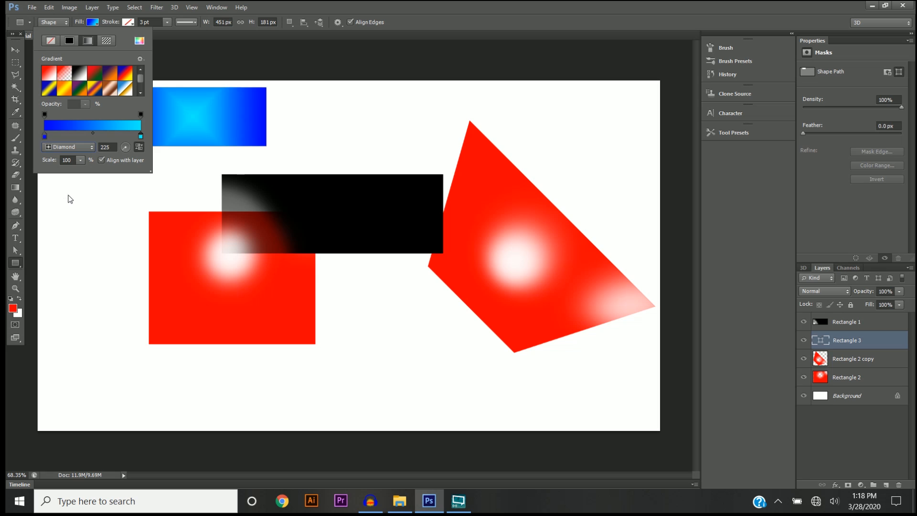
left_click(82, 149)
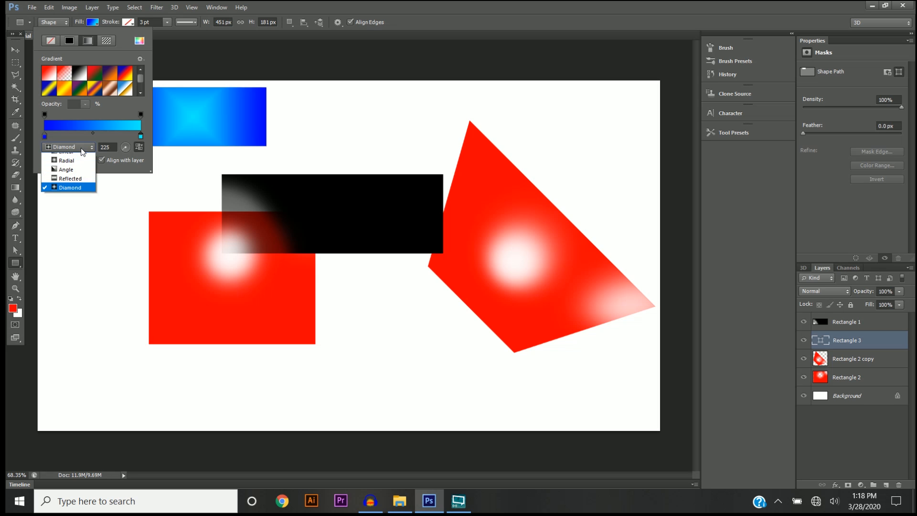
left_click(79, 162)
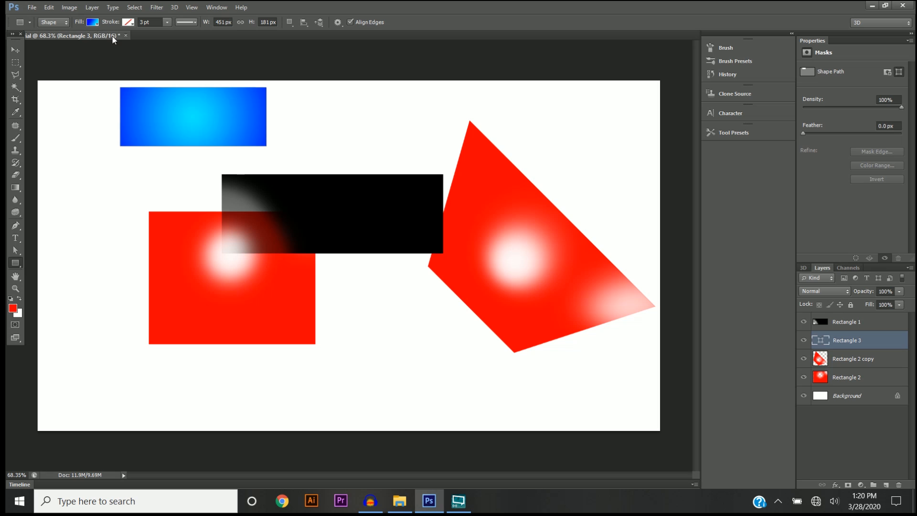
- Give the gradient-filled rectangle a solid black stroke, and change that stroke to a black-to-white linear gradient
left_click(129, 23)
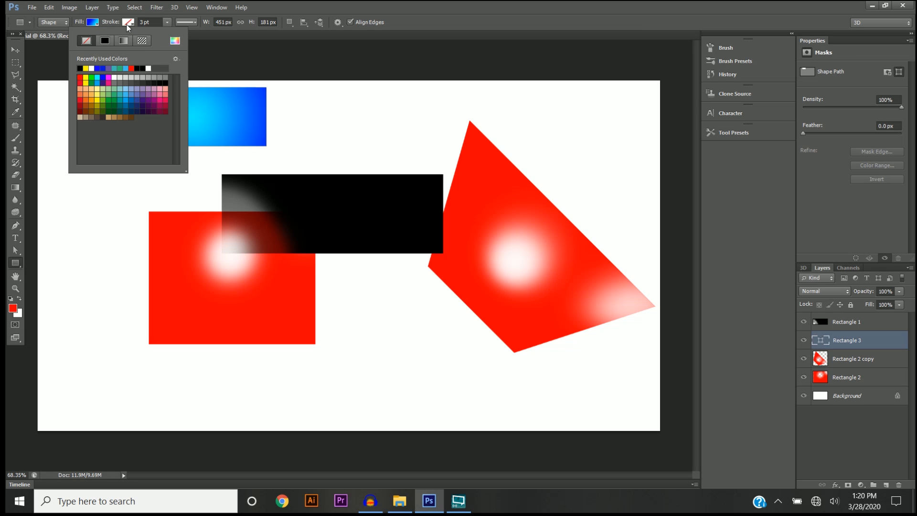
left_click(105, 40)
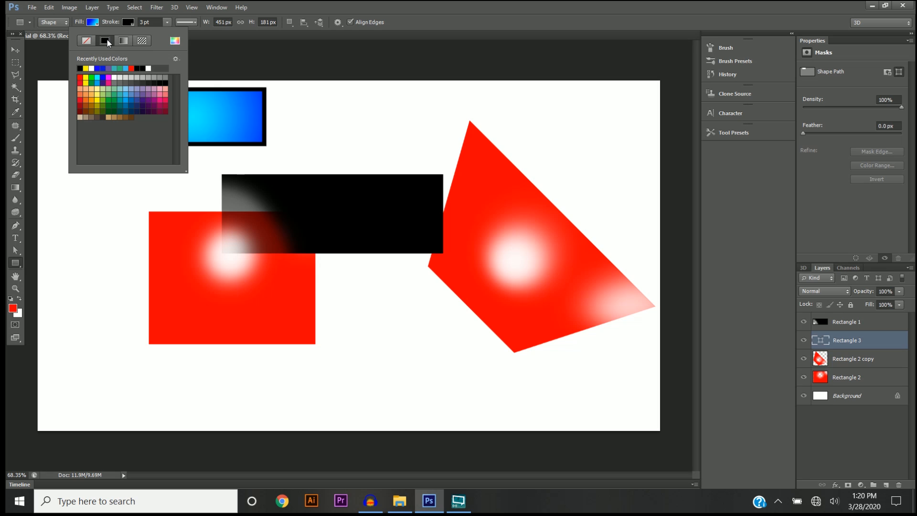
left_click(120, 42)
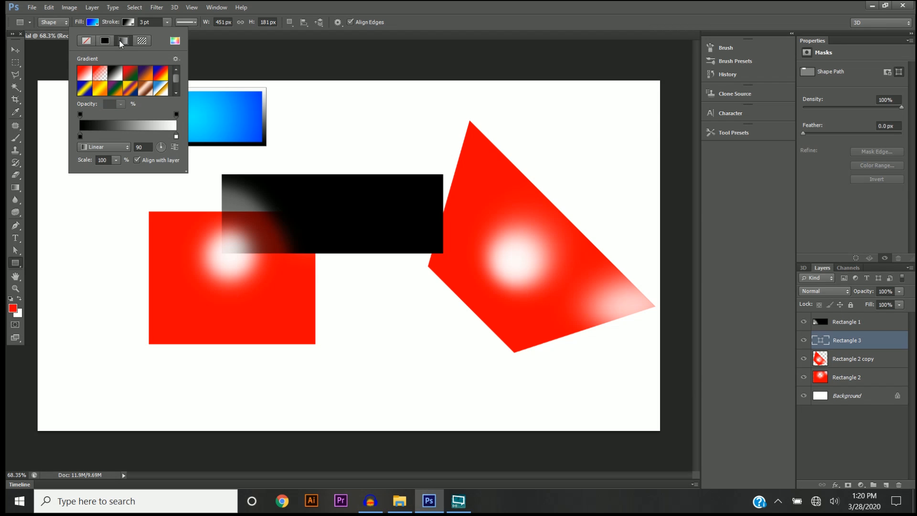
- Switch the blue rectangle's stroke to a solid color, try yellow, and set a muted yellow, d3d170
left_click(105, 41)
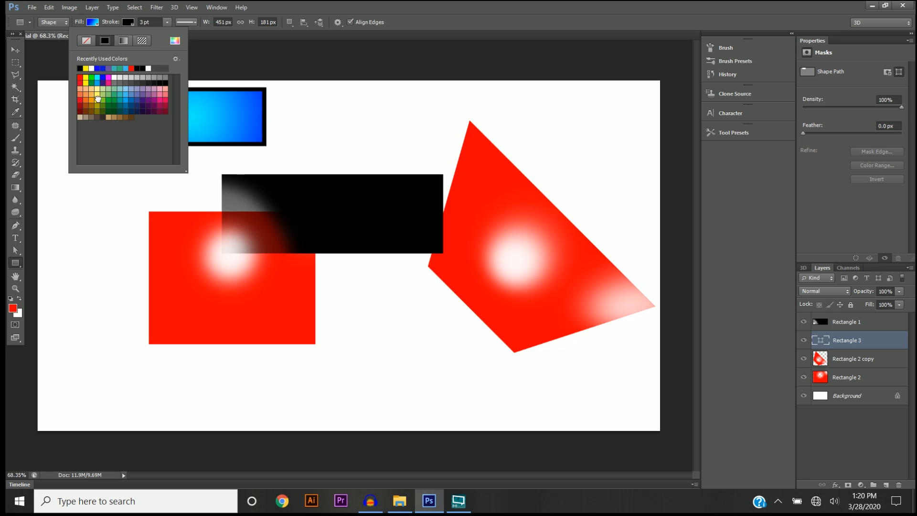
left_click(86, 77)
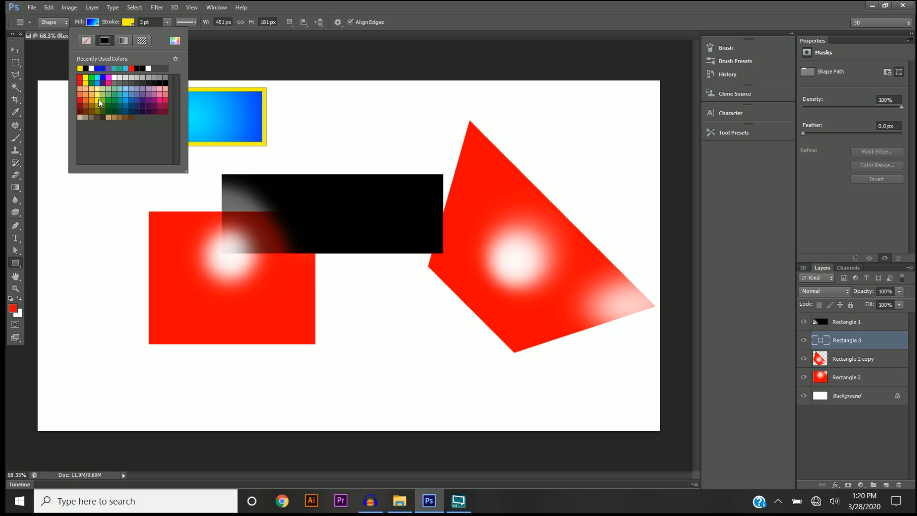
left_click(175, 43)
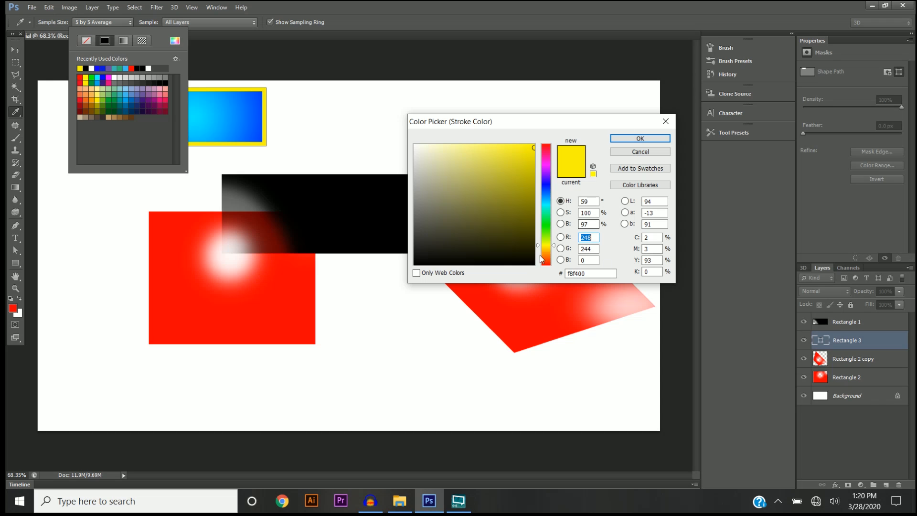
mouse_move(517, 164)
left_mouse_down()
mouse_move(501, 175)
mouse_move(474, 150)
mouse_move(475, 171)
left_mouse_up()
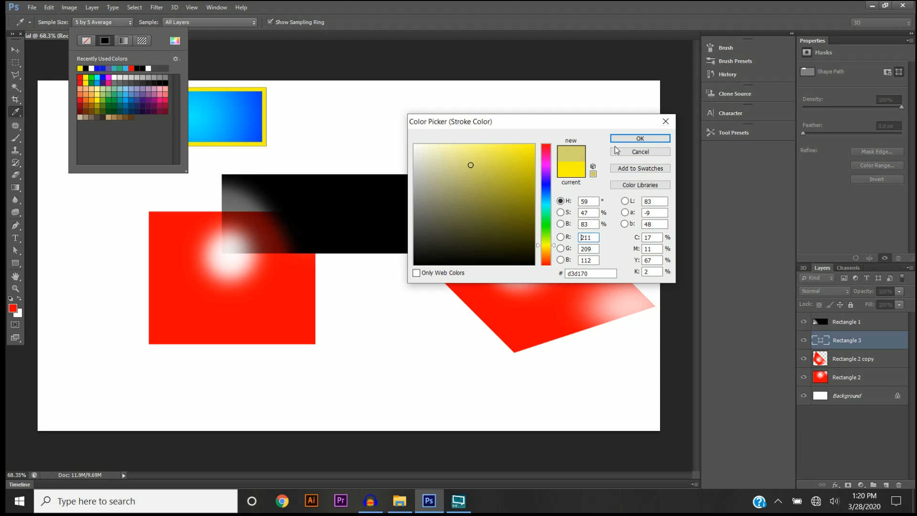
left_click(640, 138)
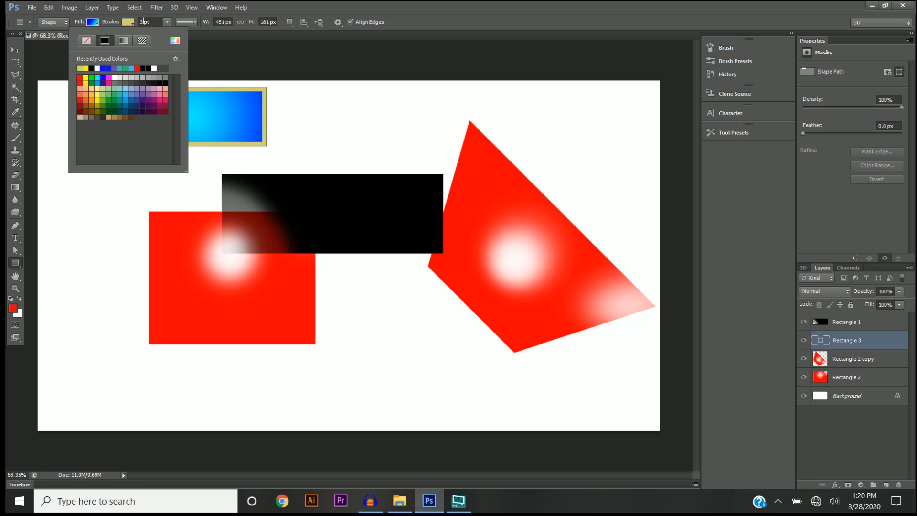
- Set the blue rectangle's stroke width to 10 pt
left_click(143, 22)
double_click(147, 22)
type("10")
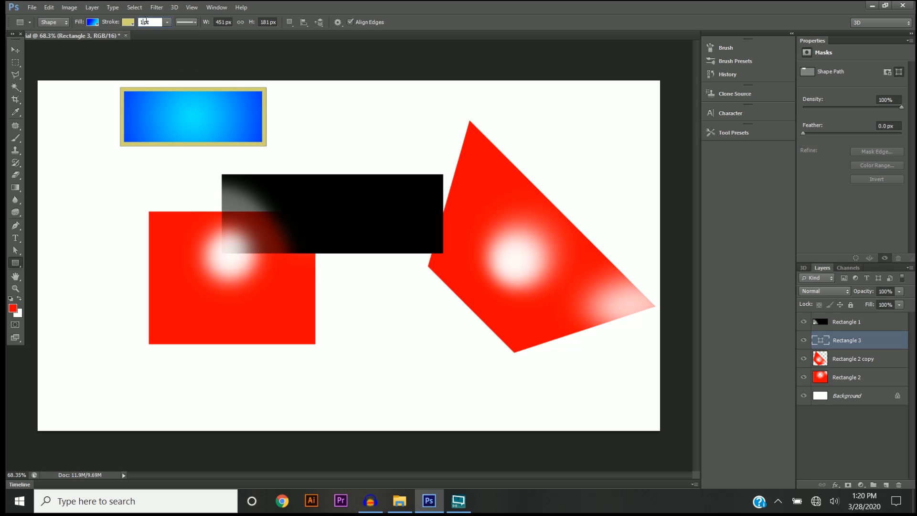
key("Return")
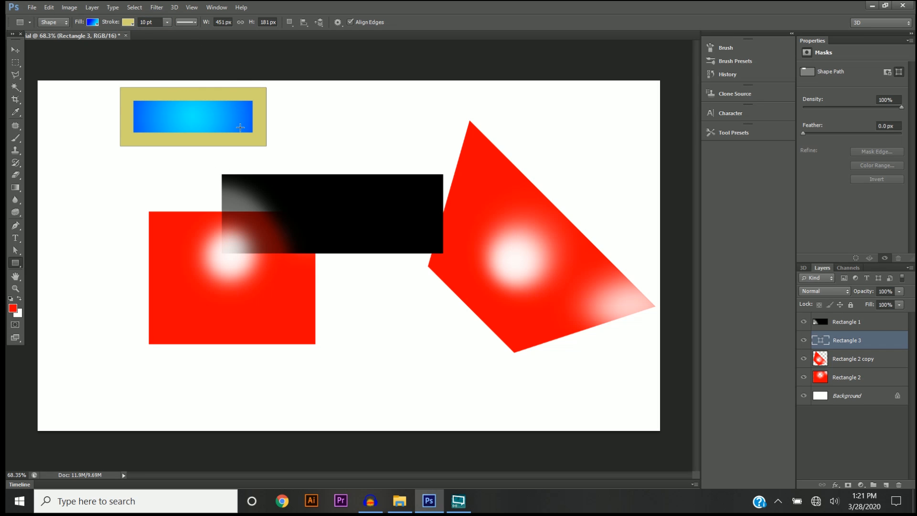
- Resize the blue rectangle to a width of 400 px and a height of 200 px
left_click(225, 21)
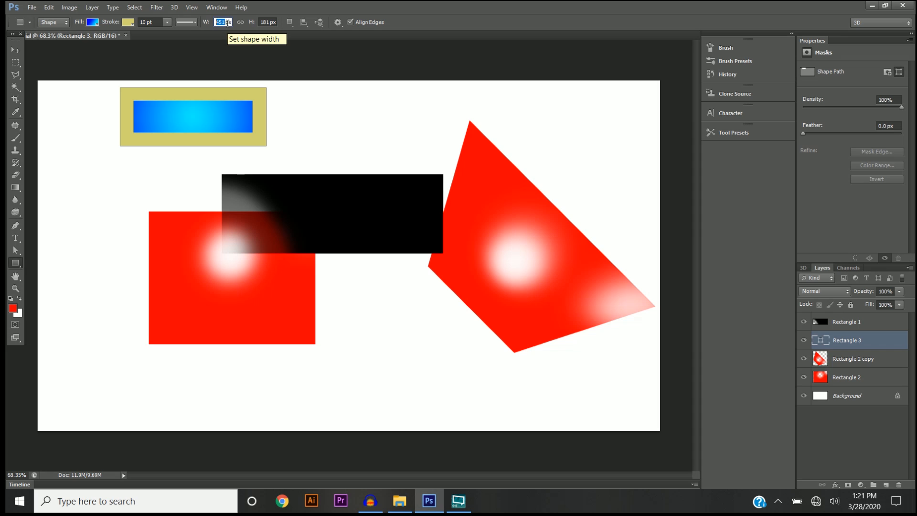
type("400")
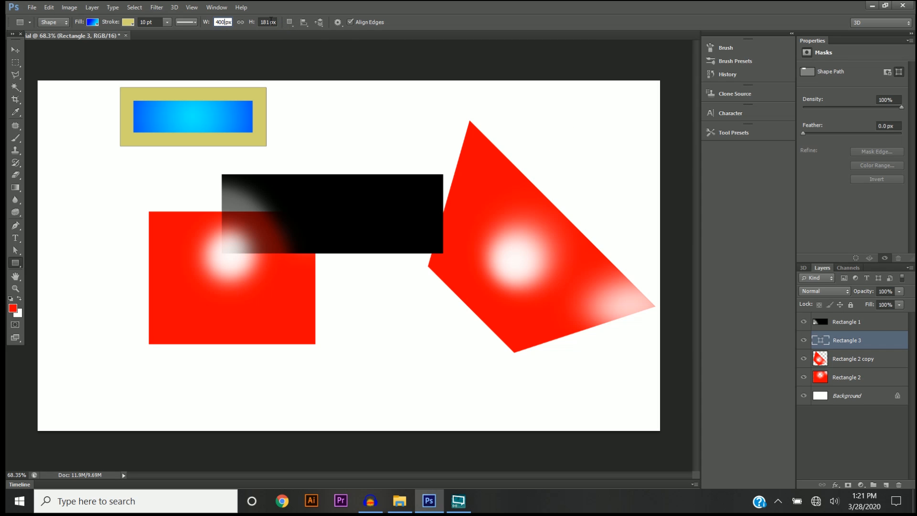
left_click(269, 22)
type("200")
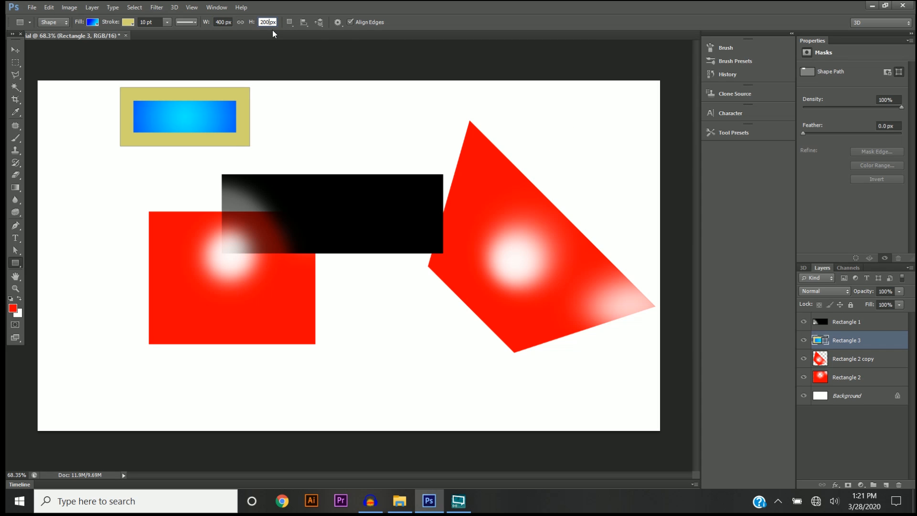
key("Return")
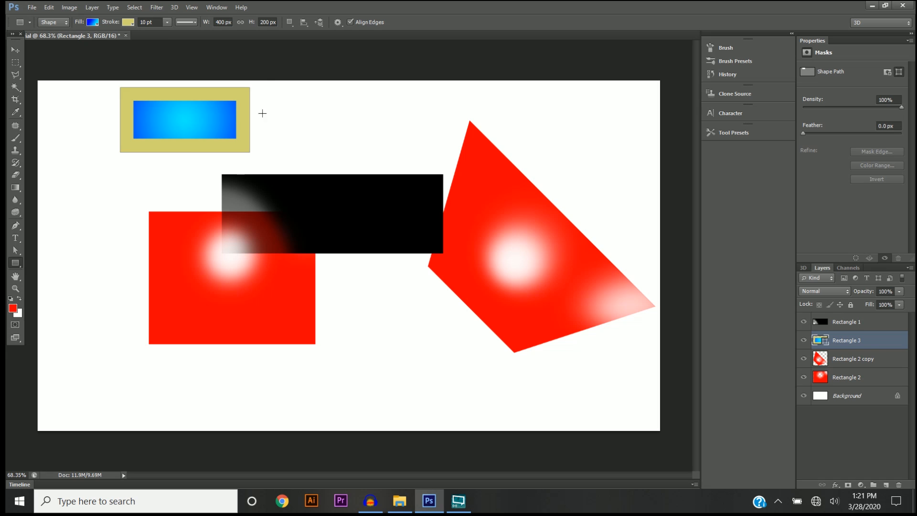
- Select all four rectangle layers above the Background and delete them
left_click(15, 49)
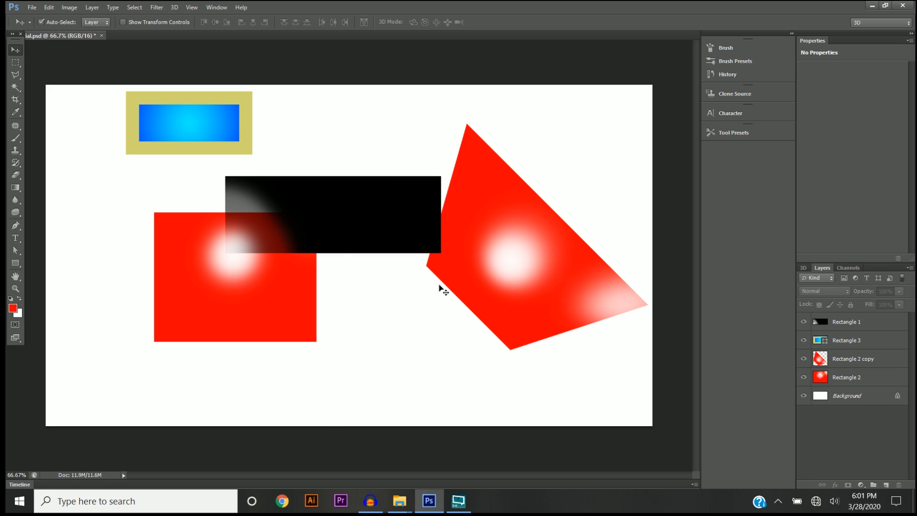
left_click(855, 324)
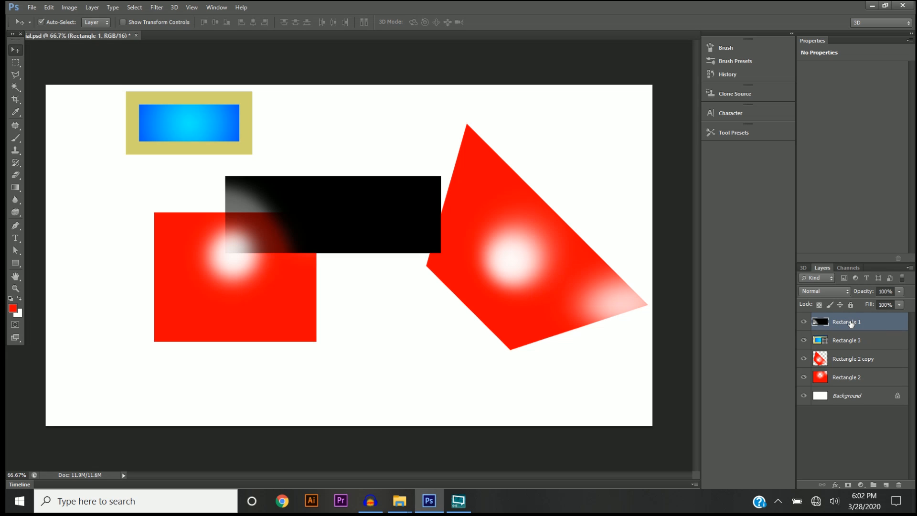
left_click(851, 378, "shift")
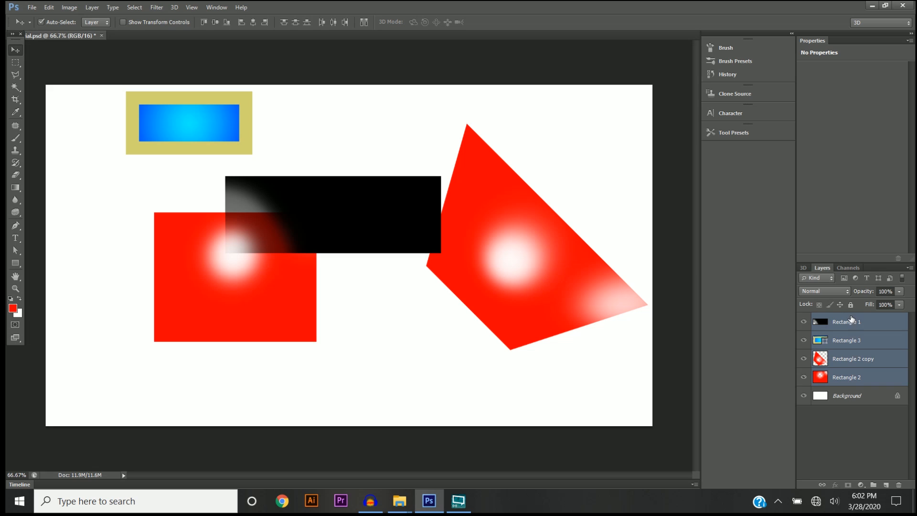
right_click(855, 378)
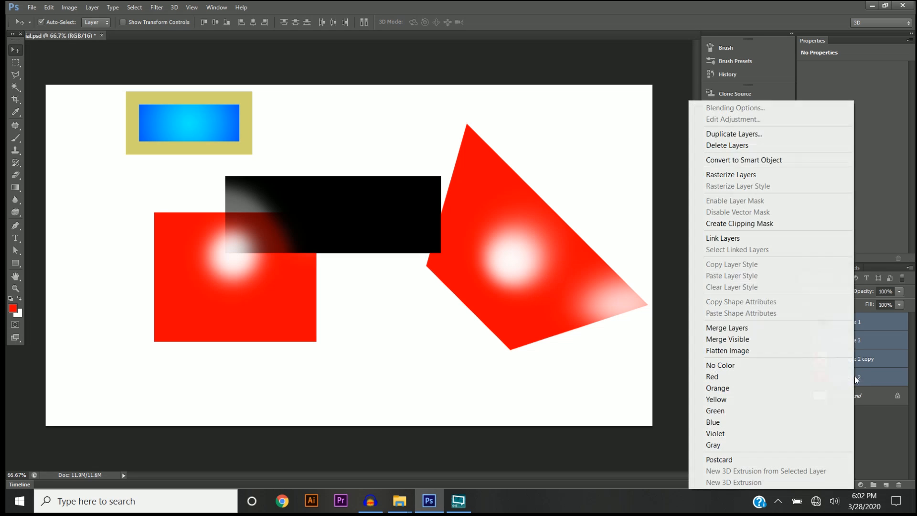
left_click(722, 150)
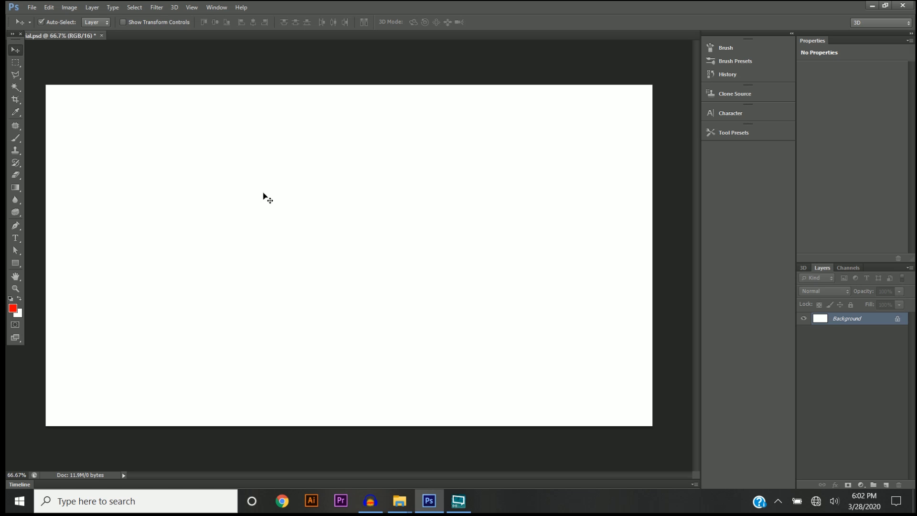
- Draw a light blue rectangle about 580 by 277 px near the middle of the canvas, and switch to the Move tool
key("u")
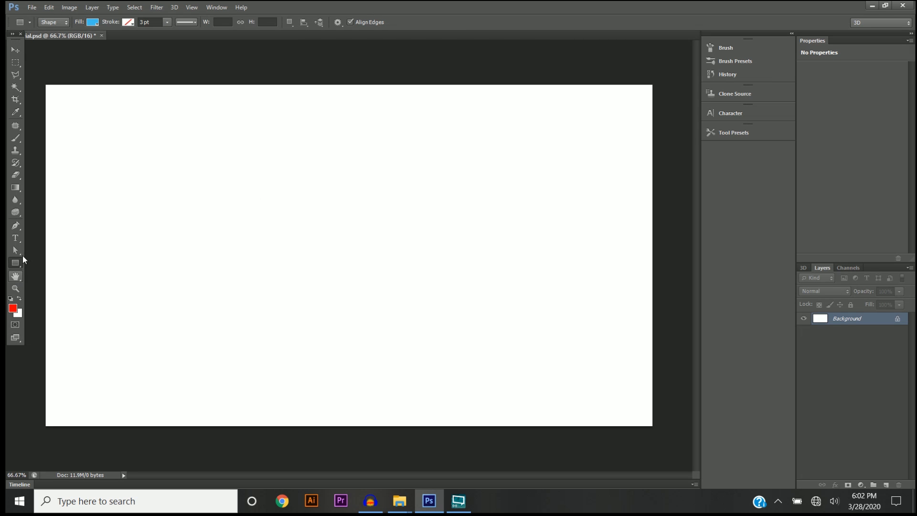
left_click_drag(234, 195, 419, 282)
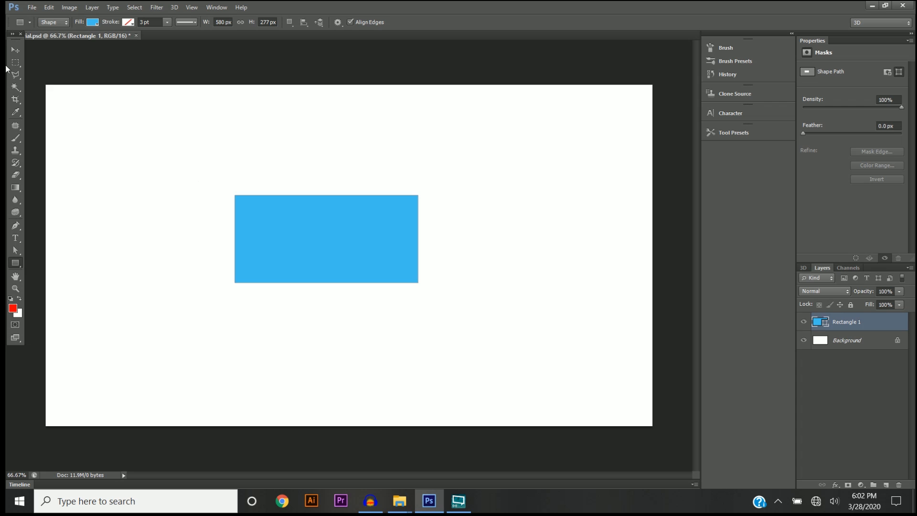
left_click(21, 48)
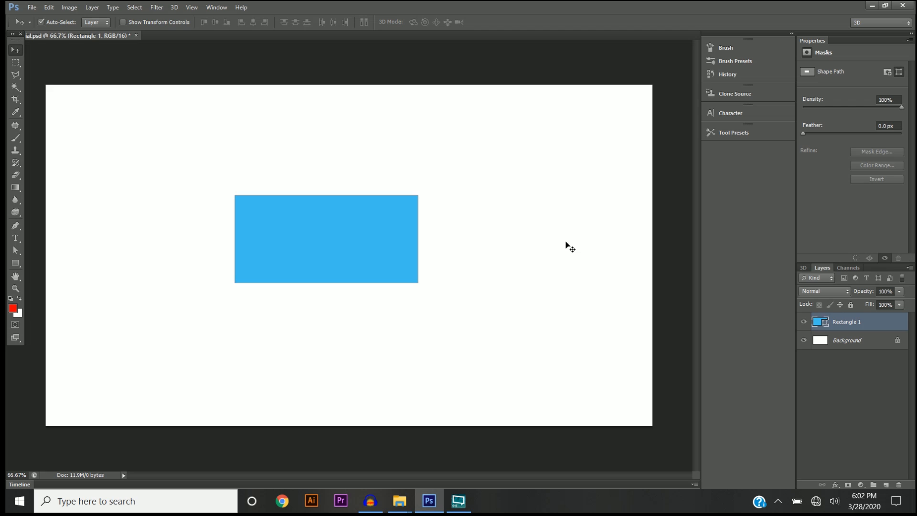
- Add a Bevel & Emboss effect to the Rectangle 1 layer and set its shading angle to 60 degrees
right_click(847, 323)
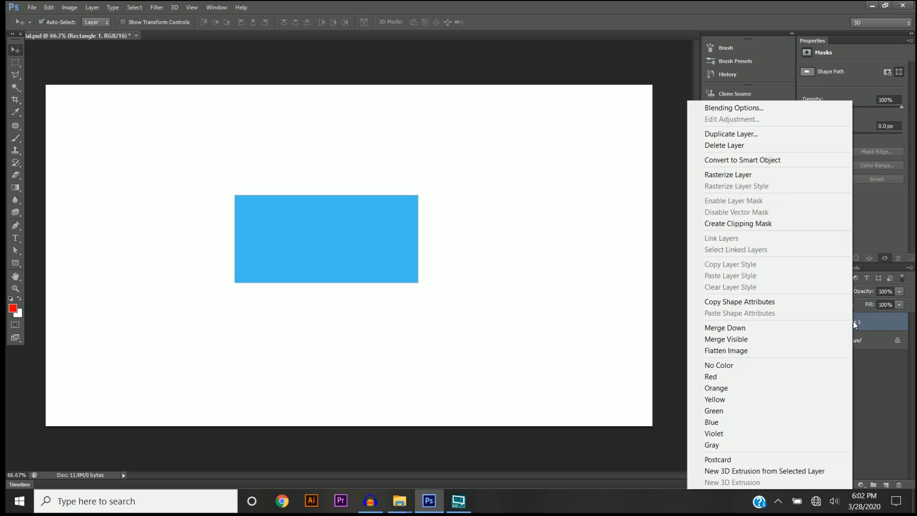
left_click(736, 110)
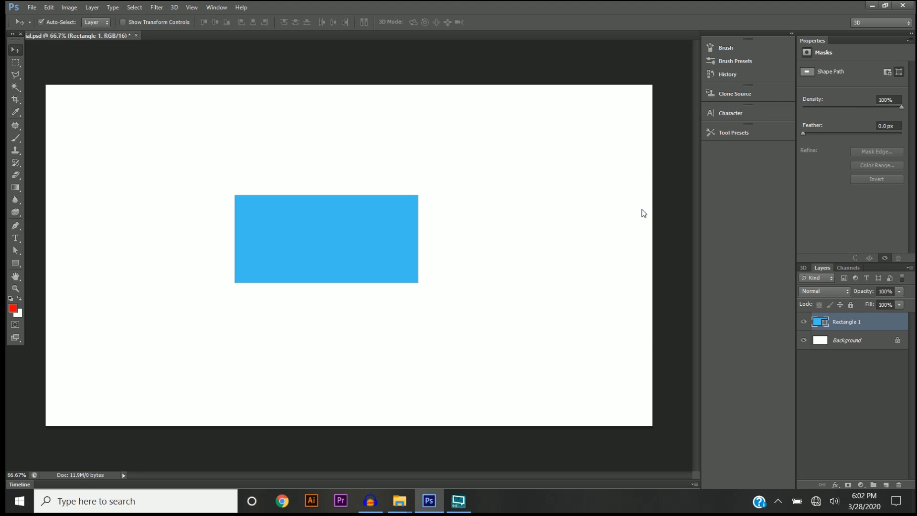
mouse_move(562, 136)
left_mouse_down()
mouse_move(577, 133)
mouse_move(550, 127)
mouse_move(560, 131)
left_mouse_up()
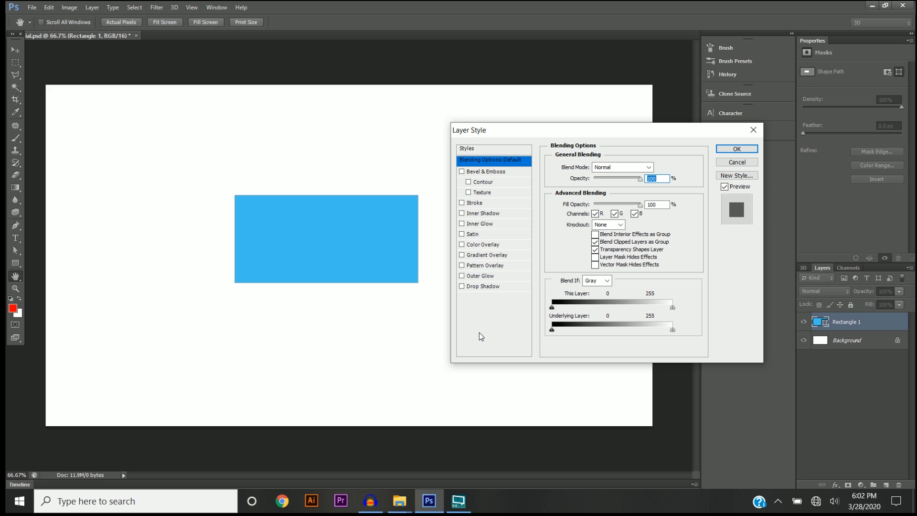
left_click(462, 171)
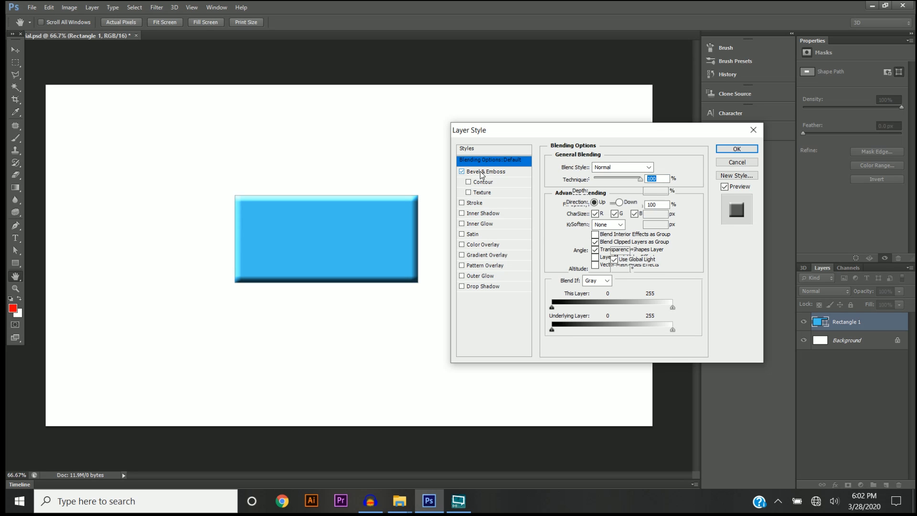
left_click(480, 172)
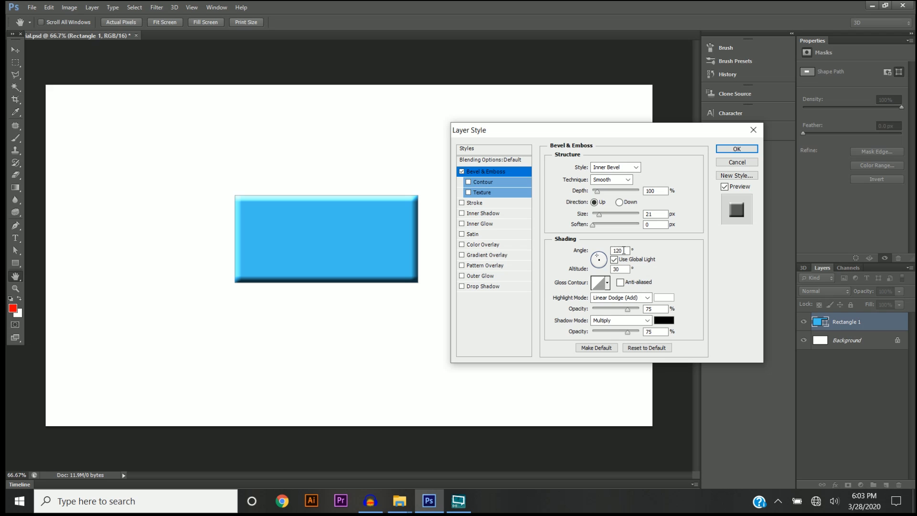
left_click(625, 250)
type("60")
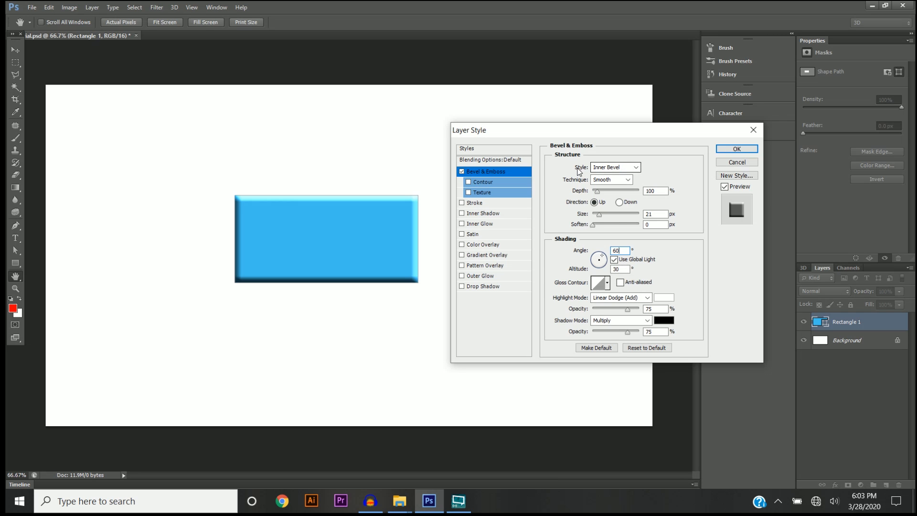
- Try the Outer Bevel and Emboss styles on the rectangle's bevel effect, and return to Inner Bevel
left_click(637, 173)
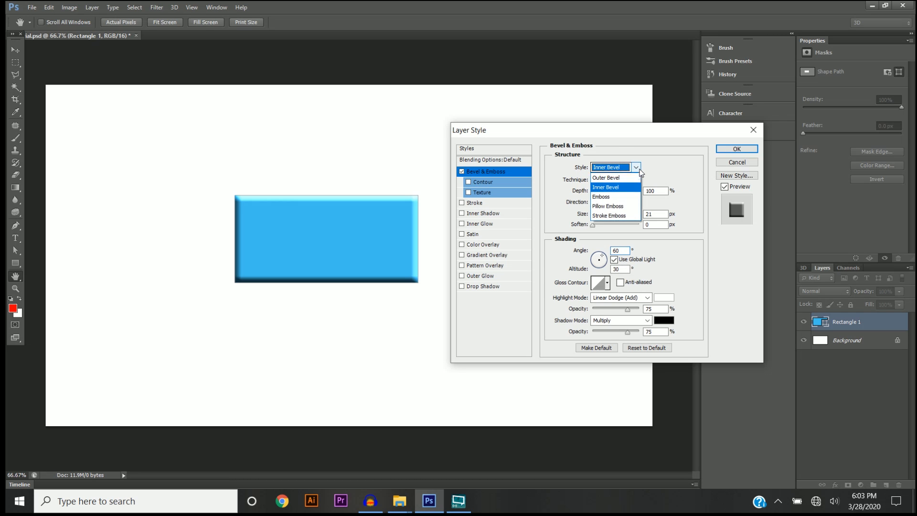
left_click(619, 180)
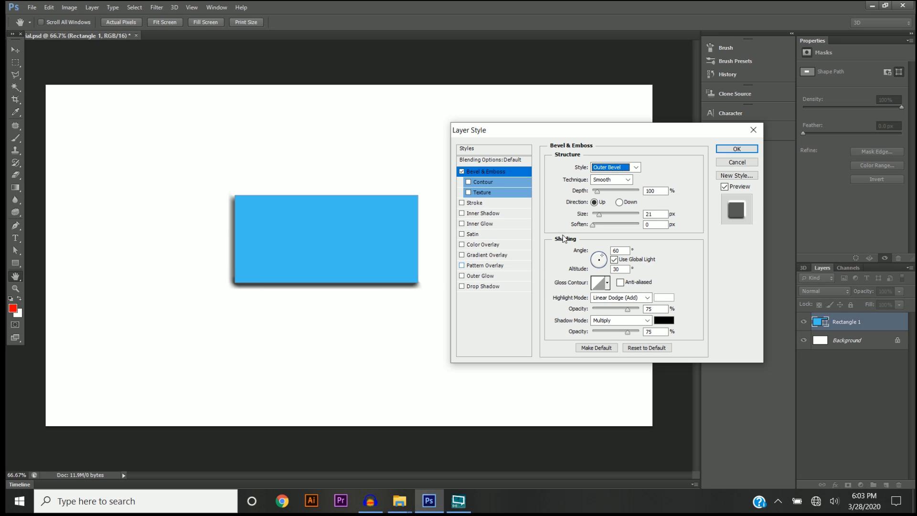
left_click(638, 169)
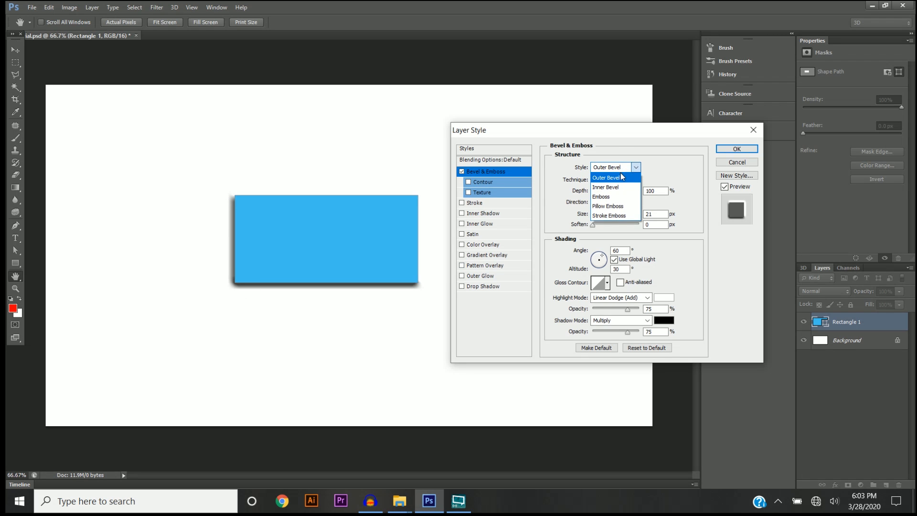
left_click(614, 196)
left_click(637, 167)
left_click(615, 191)
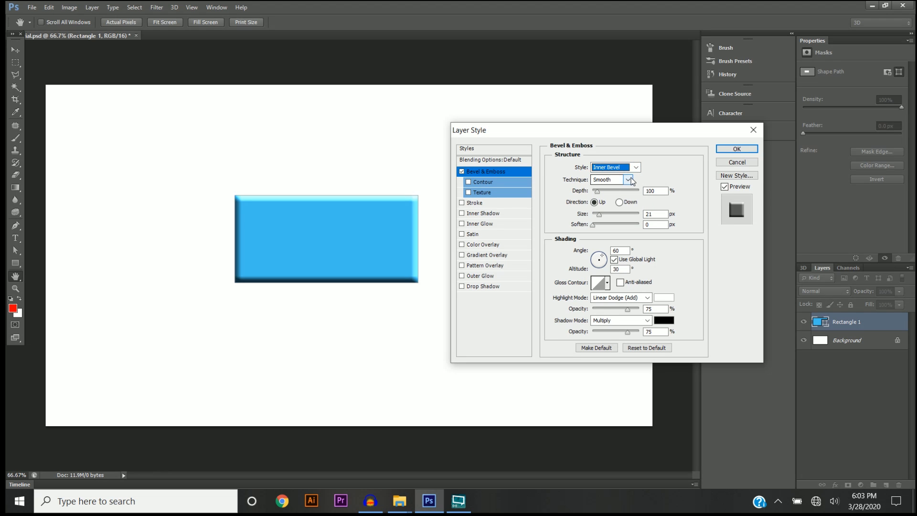
- Try the Chisel Hard bevel technique, set it to Chisel Soft, and increase the bevel's depth and size
left_click(626, 180)
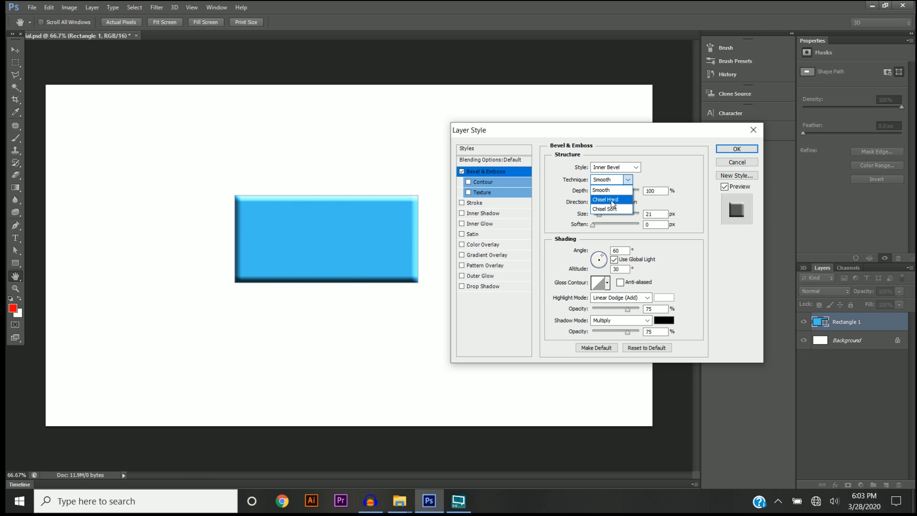
left_click(606, 200)
left_click(610, 179)
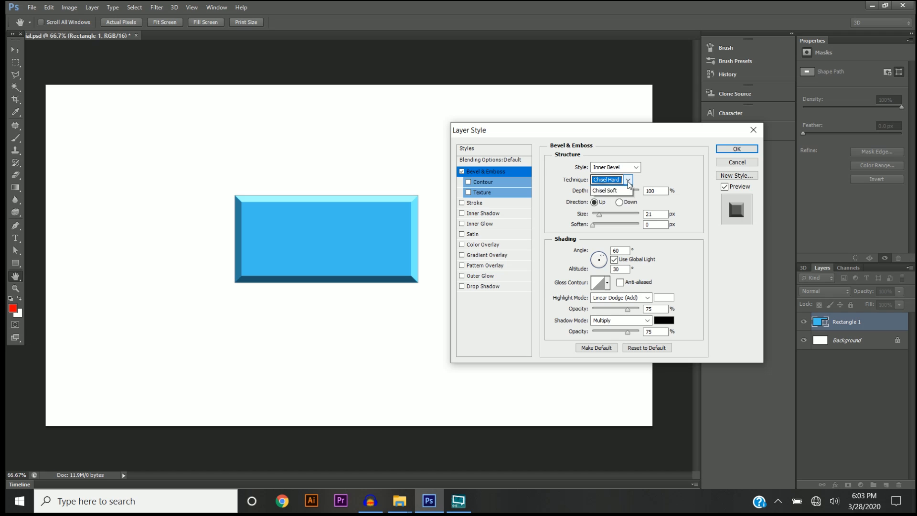
left_click(612, 210)
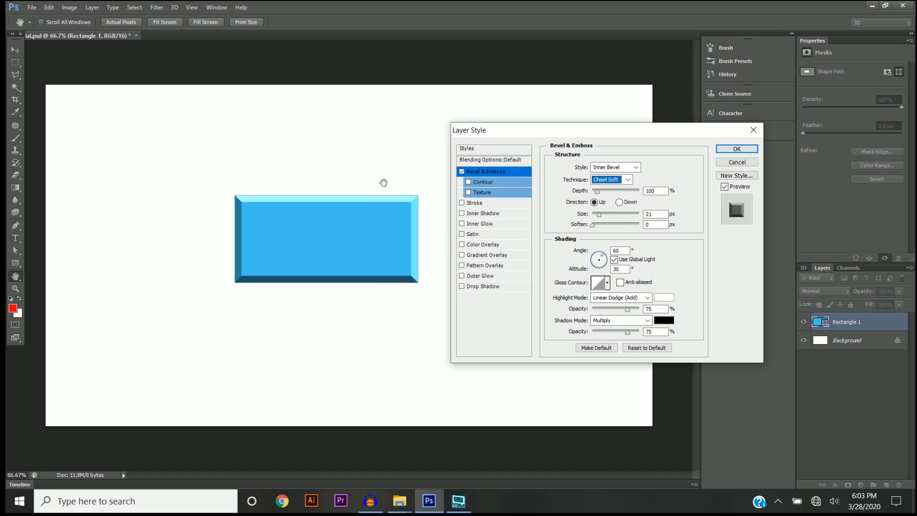
mouse_move(597, 191)
left_mouse_down()
mouse_move(626, 196)
mouse_move(601, 197)
mouse_move(600, 215)
mouse_move(618, 217)
mouse_move(604, 220)
left_mouse_up()
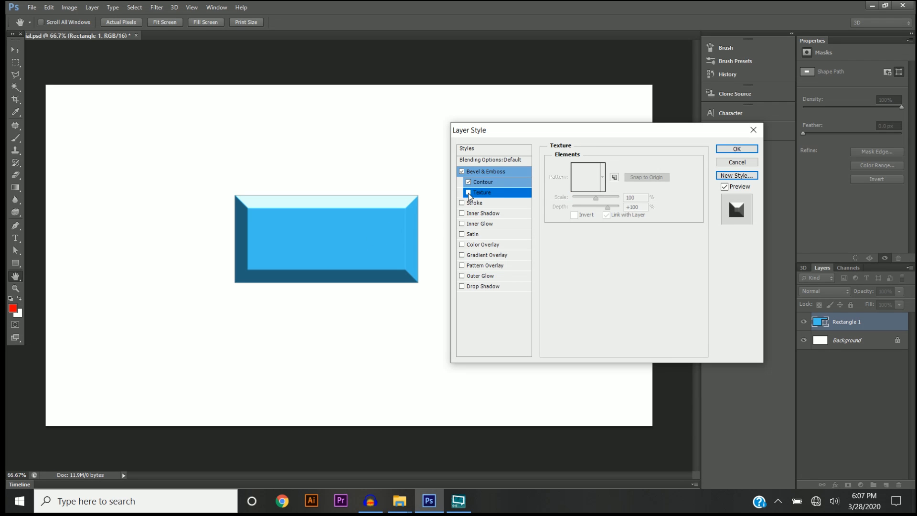
- Add a texture to the rectangle's bevel, try several patterns, choose Laid-horizontal, and set its scale to 41% and depth to +14%
left_click(469, 193)
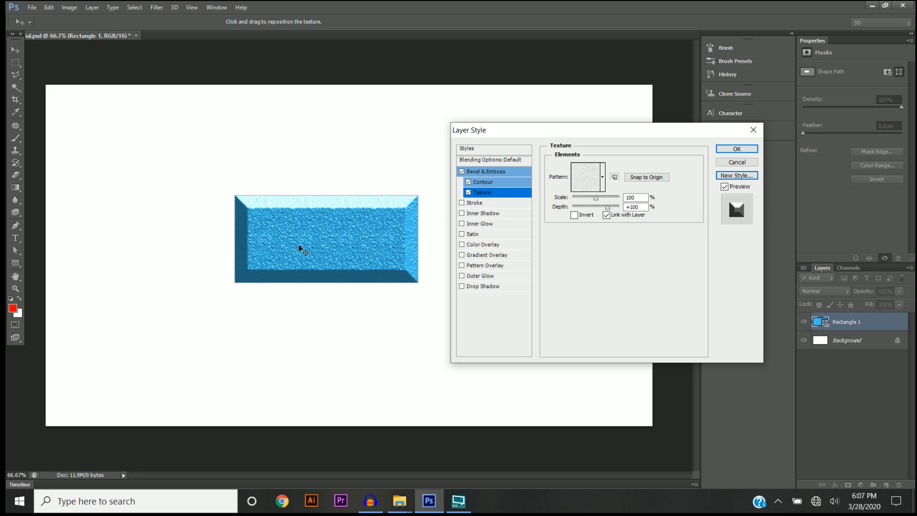
left_click(603, 177)
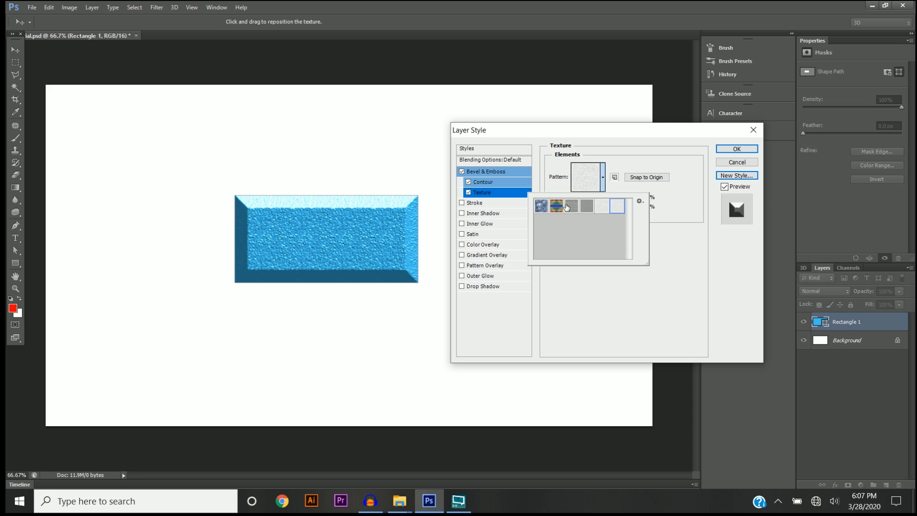
left_click(586, 207)
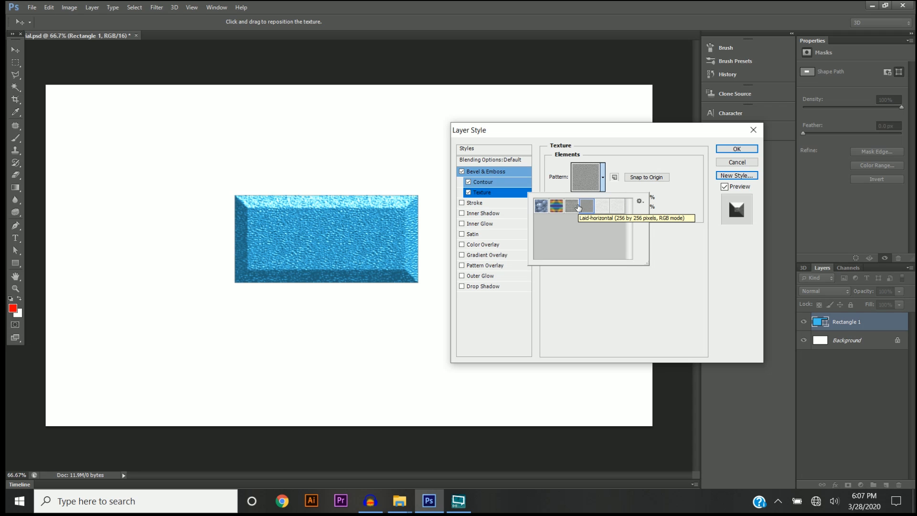
left_click(572, 206)
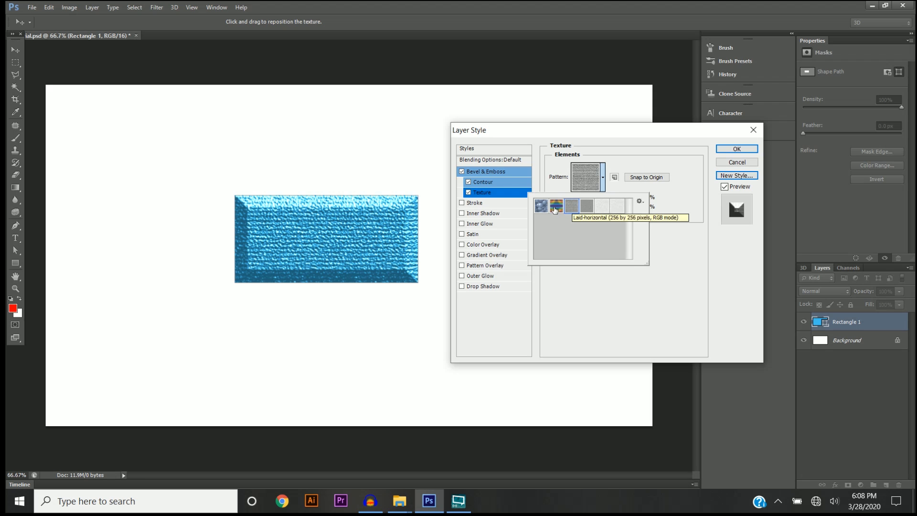
left_click(556, 206)
left_click(542, 206)
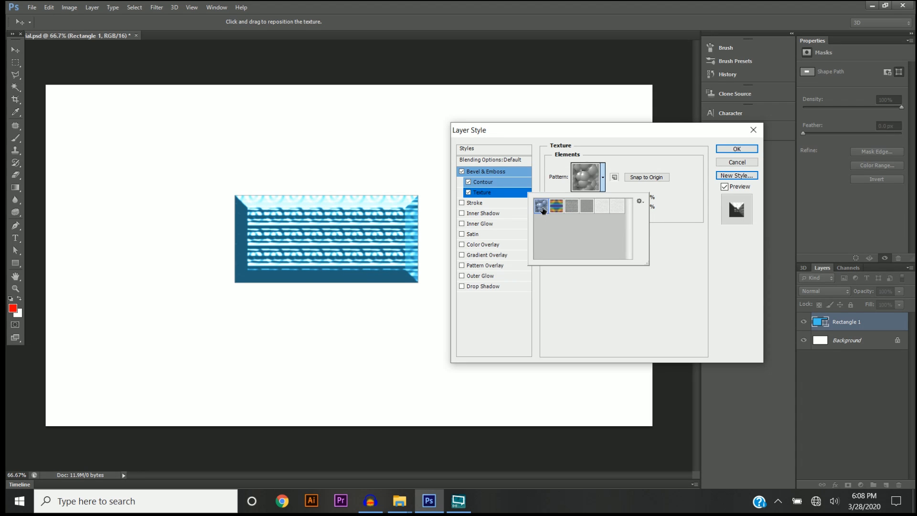
left_click(575, 208)
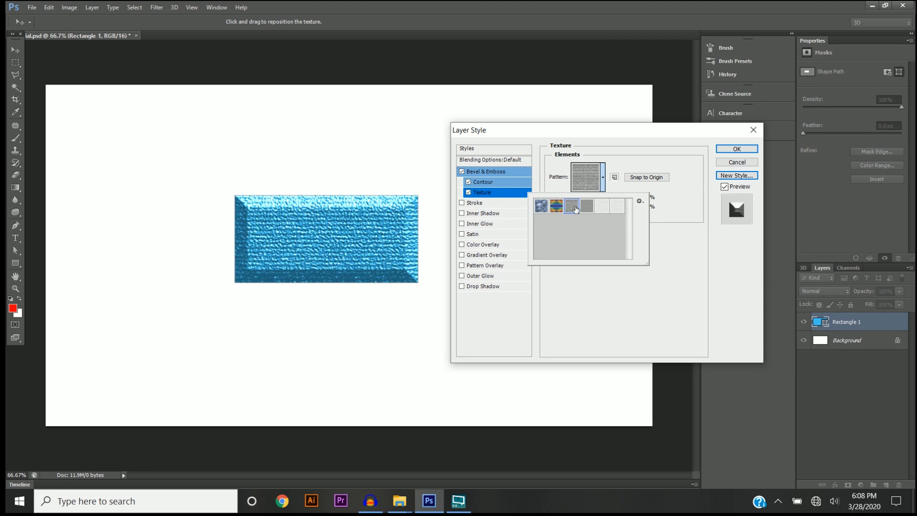
left_click(615, 191)
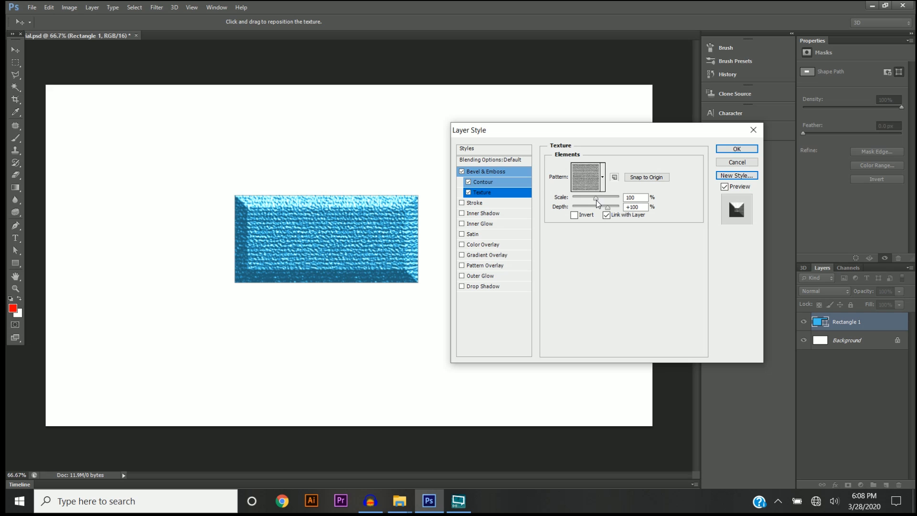
mouse_move(597, 201)
left_mouse_down()
mouse_move(580, 201)
mouse_move(601, 201)
left_mouse_up()
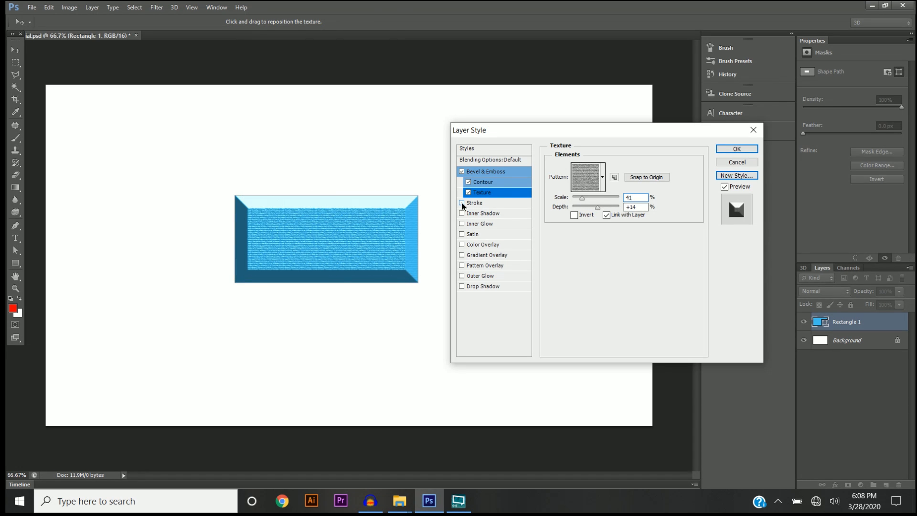
- Add a Stroke effect to the rectangle and set its size to 3 px
left_click(462, 203)
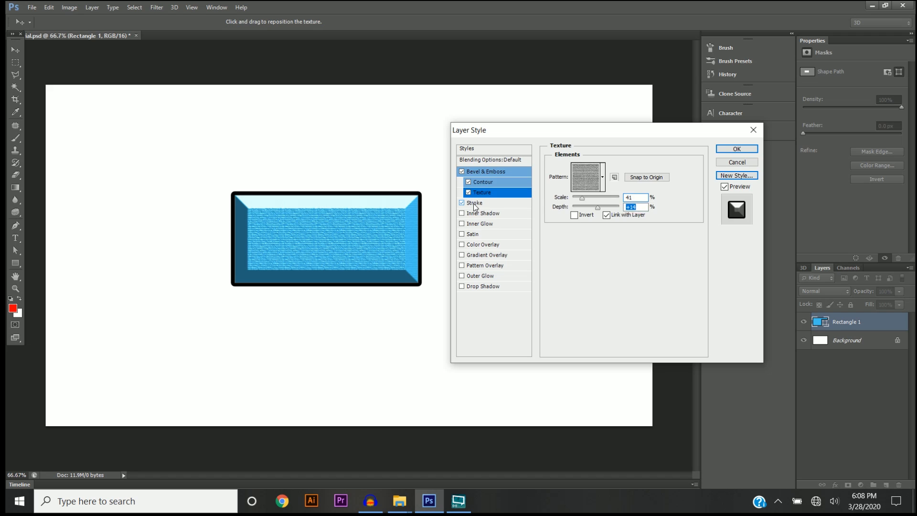
left_click(475, 205)
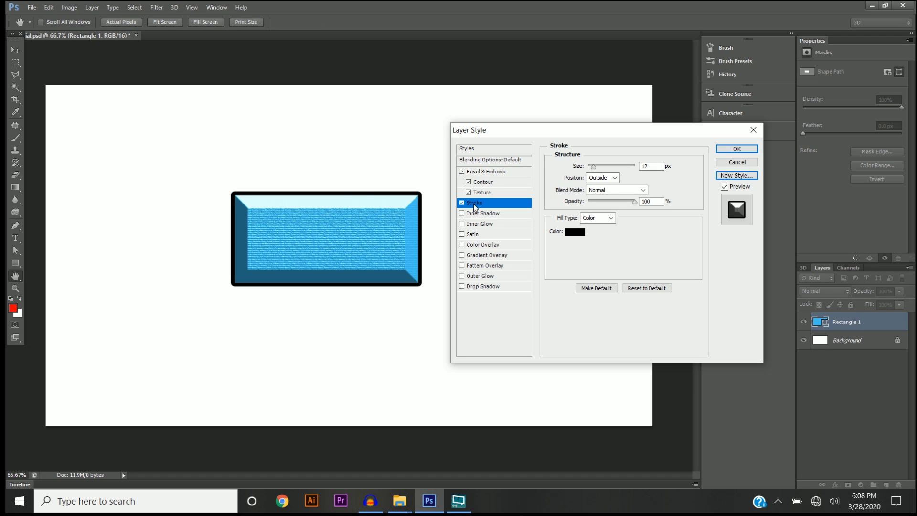
double_click(650, 167)
type("3")
key("Tab")
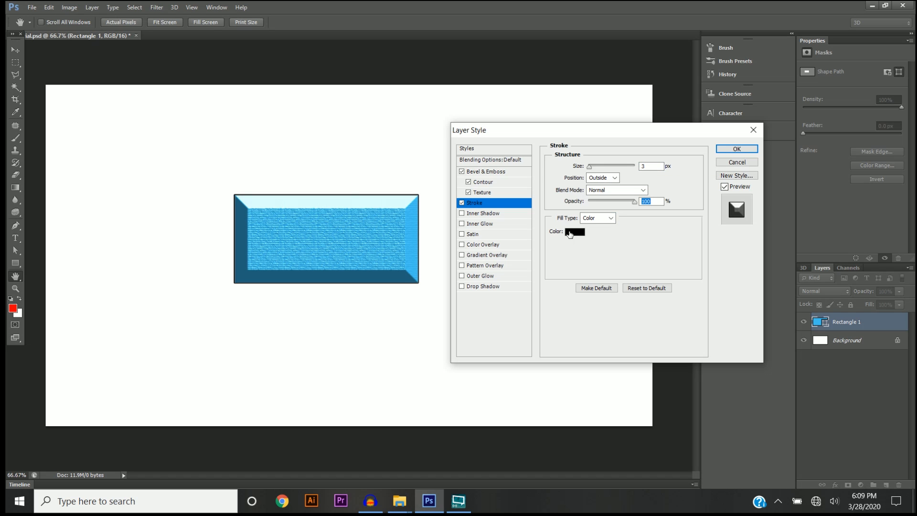
- Set the stroke's fill type to Gradient and change the gradient's black starting stop to red (ff0000)
left_click(610, 221)
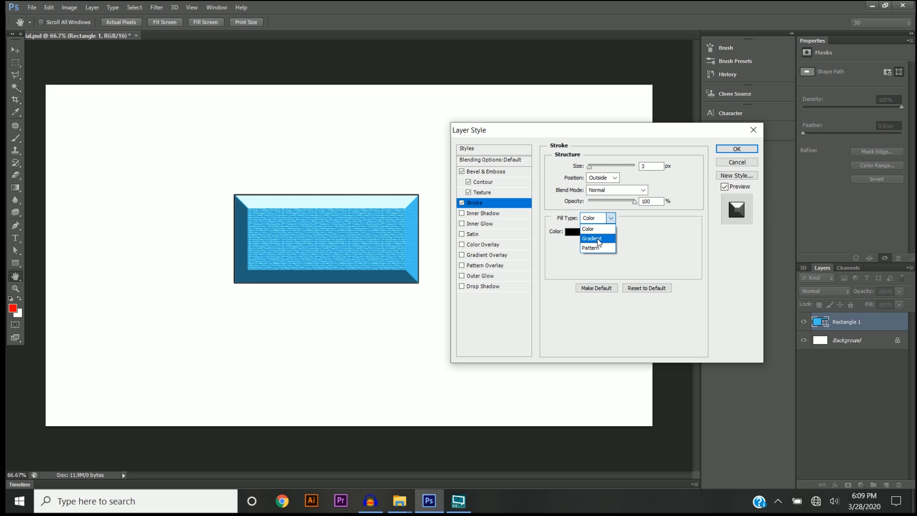
left_click(599, 241)
left_click(594, 234)
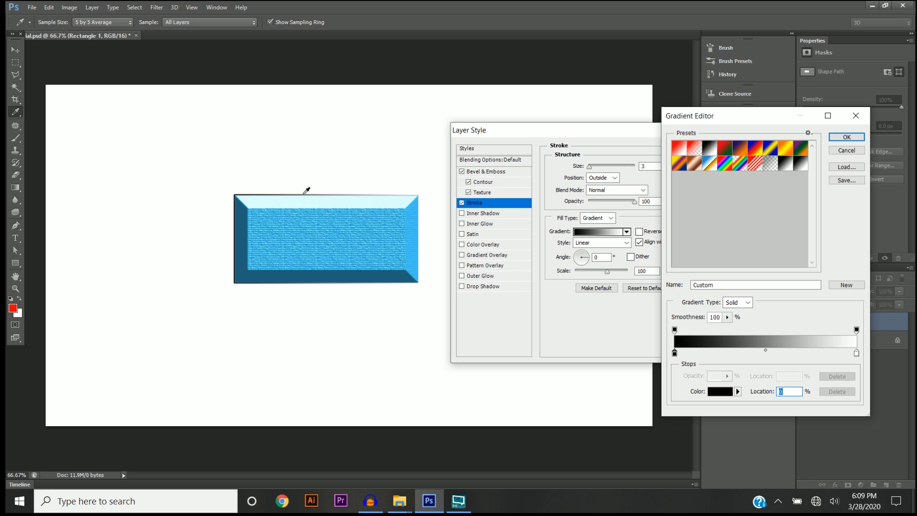
double_click(676, 354)
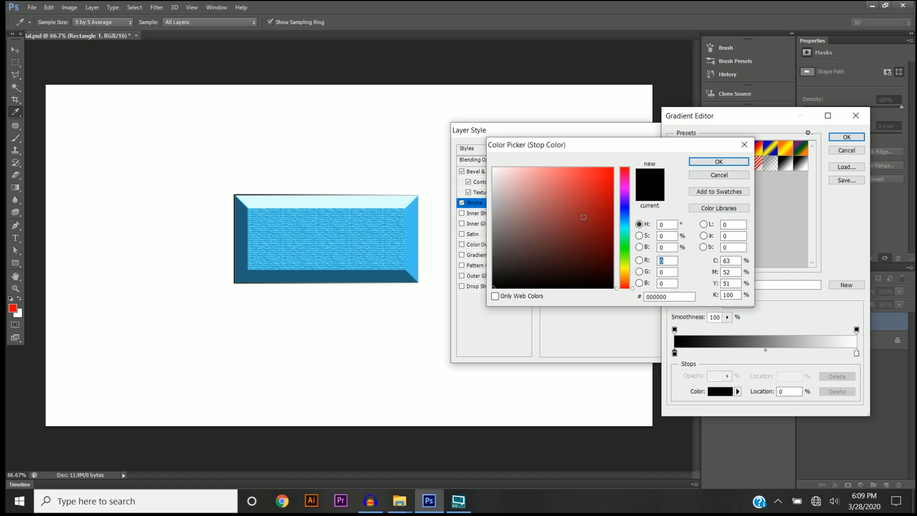
left_click(582, 217)
left_click_drag(582, 216, 616, 164)
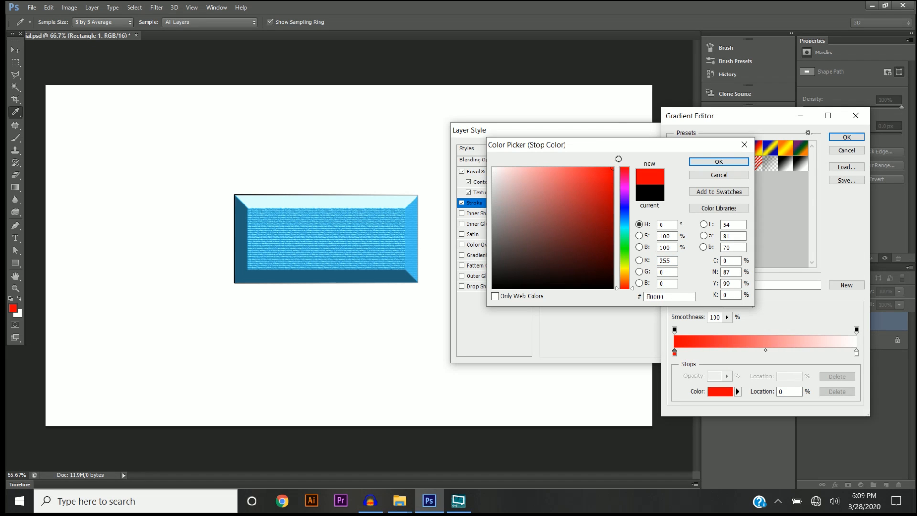
left_click(719, 162)
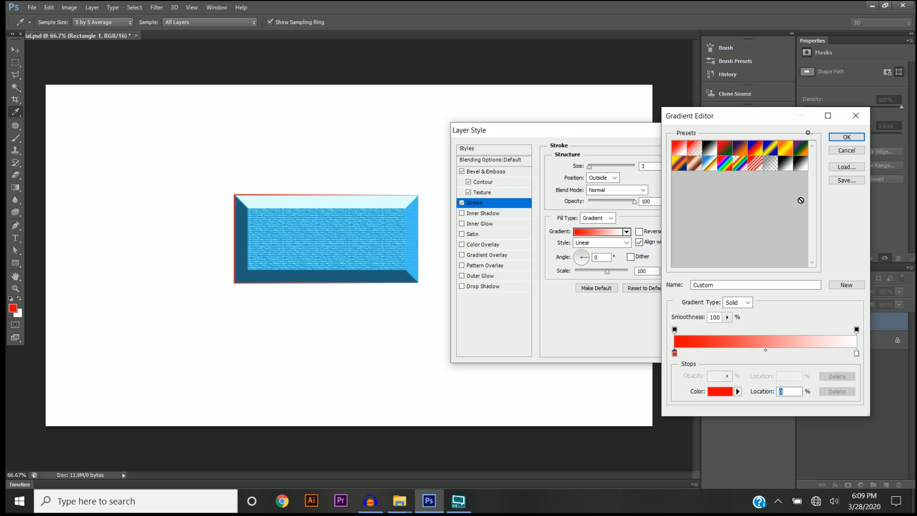
left_click(854, 137)
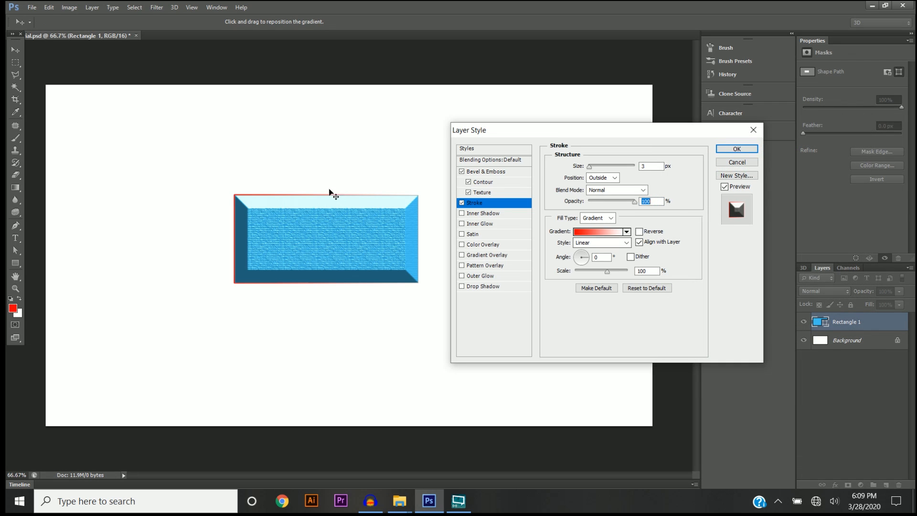
- Reverse the stroke's gradient and rotate its angle to nearly vertical
left_click(639, 232)
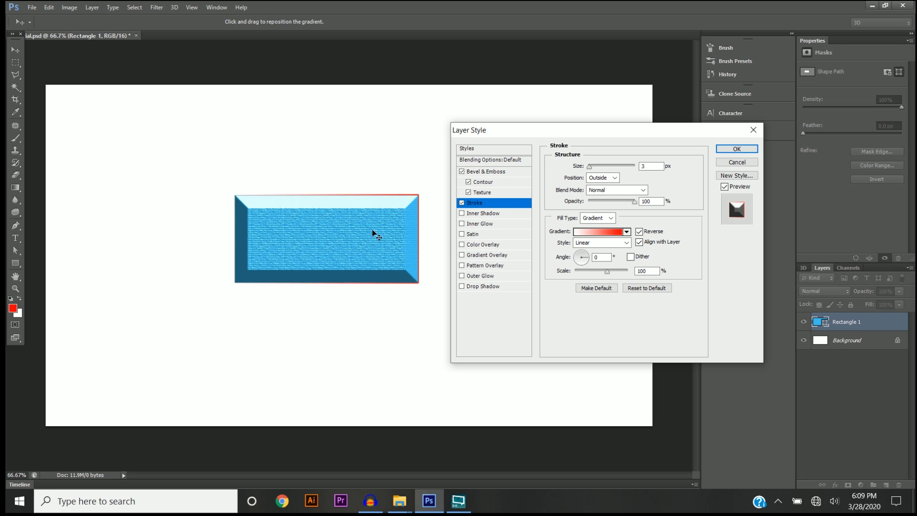
left_click(582, 254)
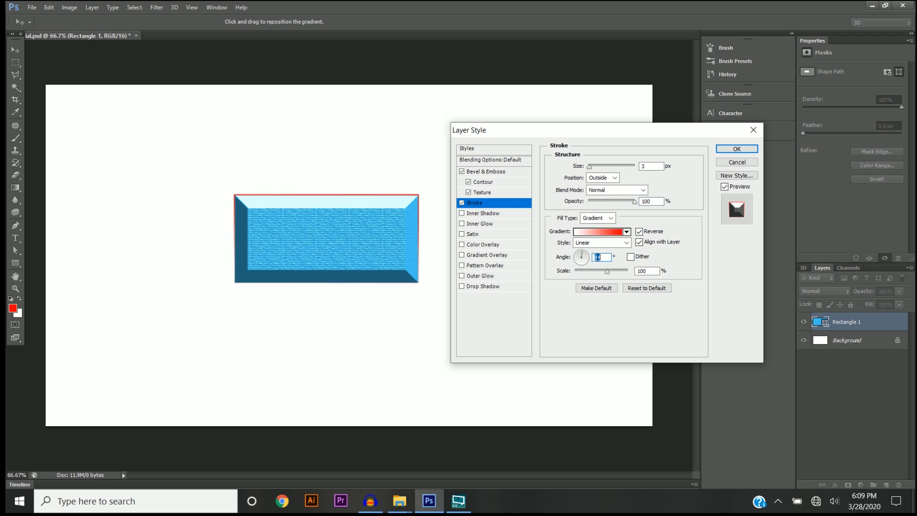
left_click(579, 254)
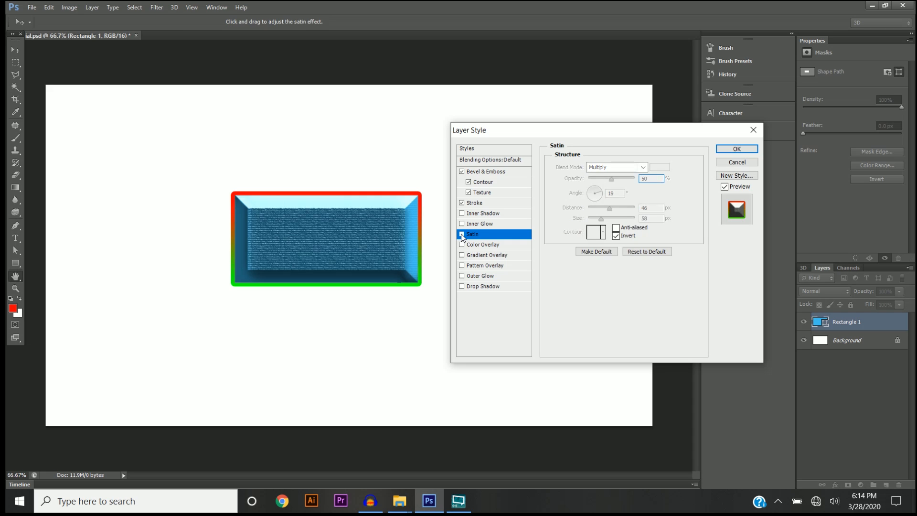
- Turn off the Satin effect and add a Gradient Overlay effect to the rectangle at 100% opacity
left_click(461, 234)
left_click(462, 255)
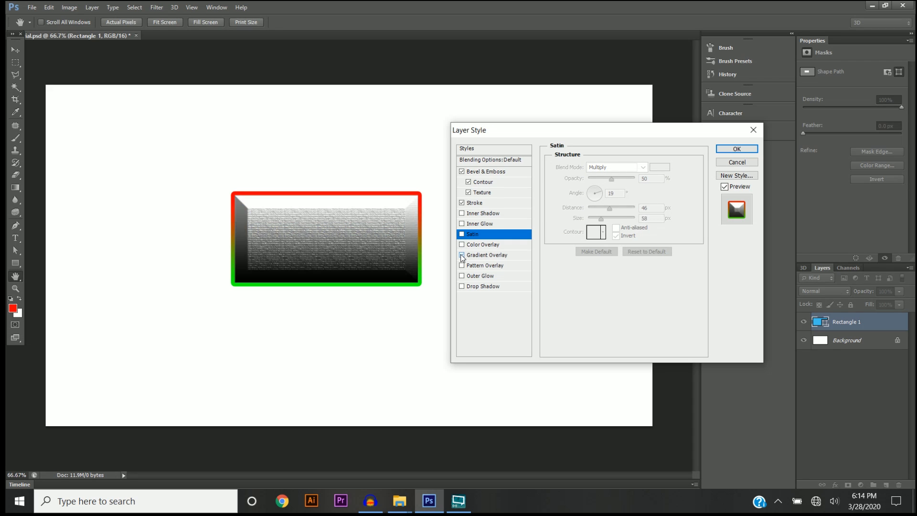
left_click(478, 256)
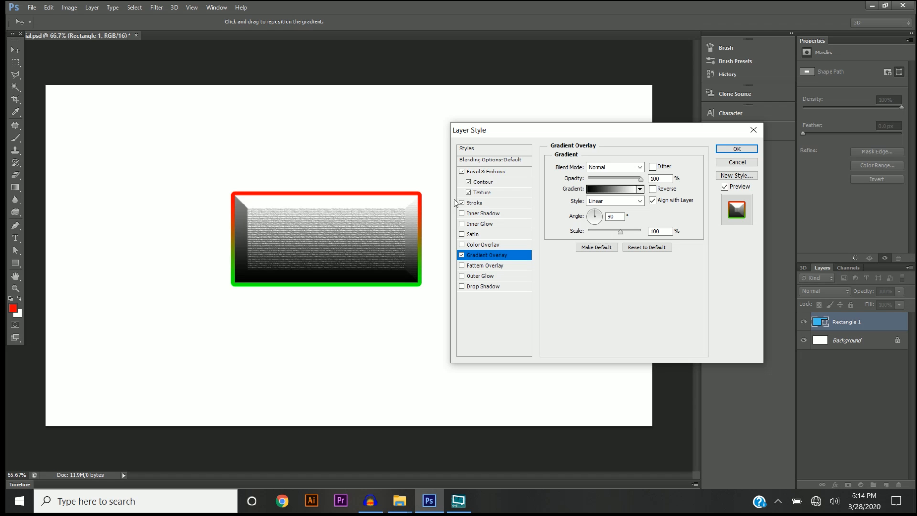
mouse_move(641, 178)
left_mouse_down()
mouse_move(608, 183)
mouse_move(646, 183)
left_mouse_up()
- Save a green and transparent striped overlay gradient as a new preset named Green Flag, and compare it with the first red preset
left_click(612, 190)
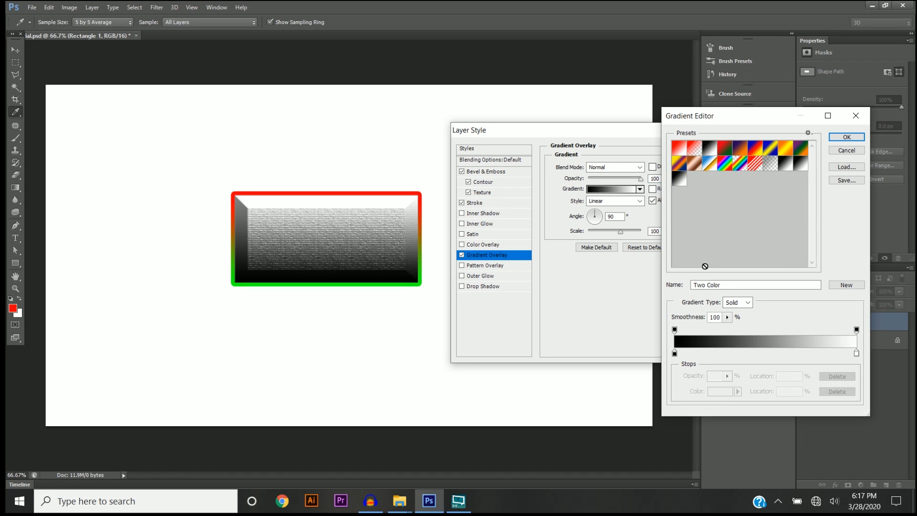
left_click(758, 167)
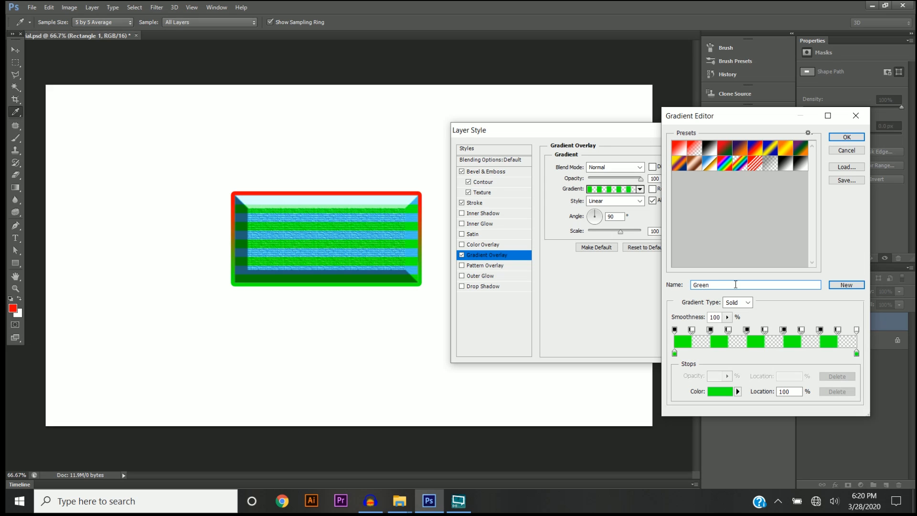
type("lag")
left_click(846, 285)
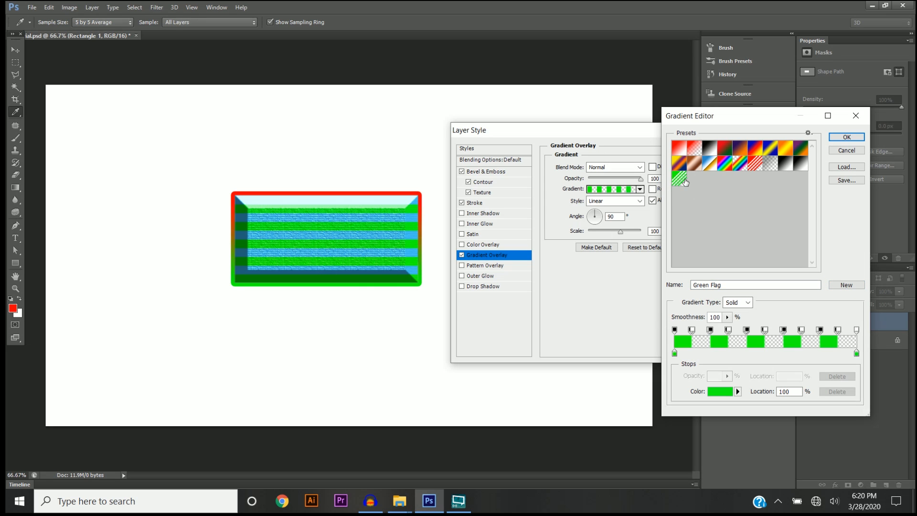
left_click(683, 149)
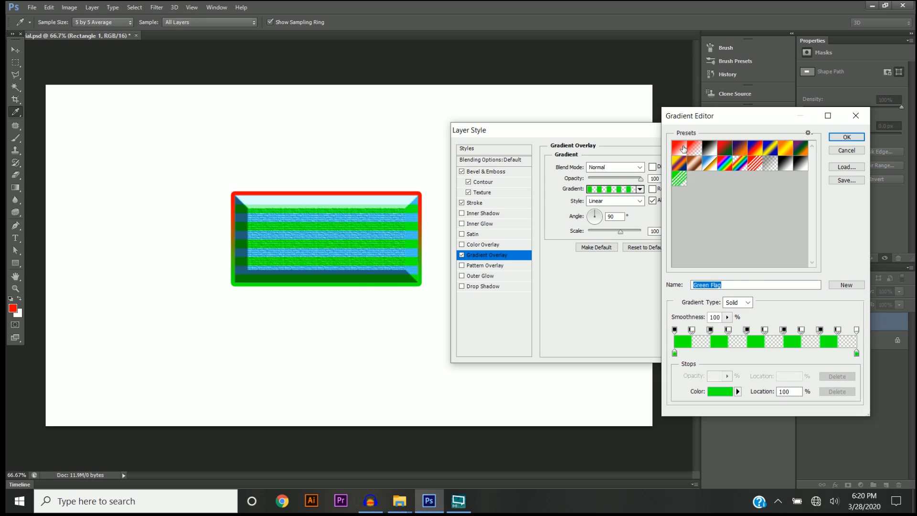
left_click(679, 178)
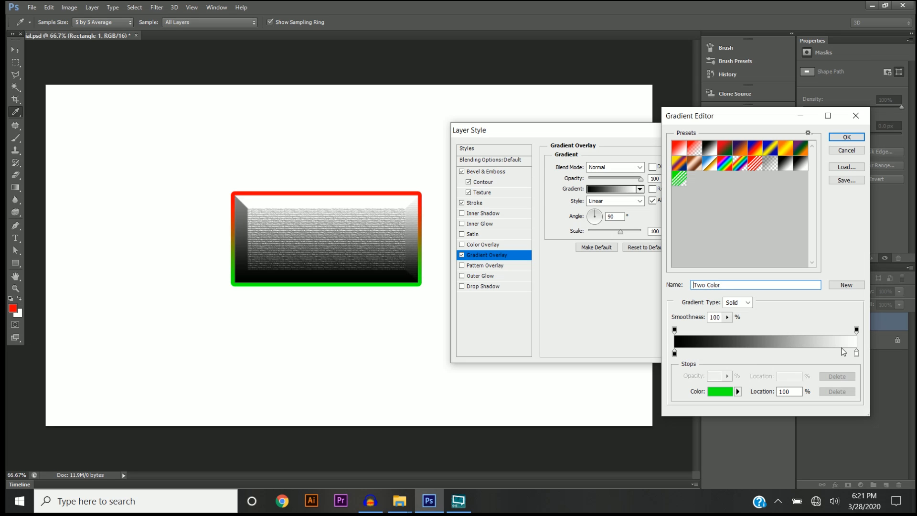
- Add a color stop at 42% to the black-to-white overlay gradient and color it blue (0012ff)
left_click(751, 355)
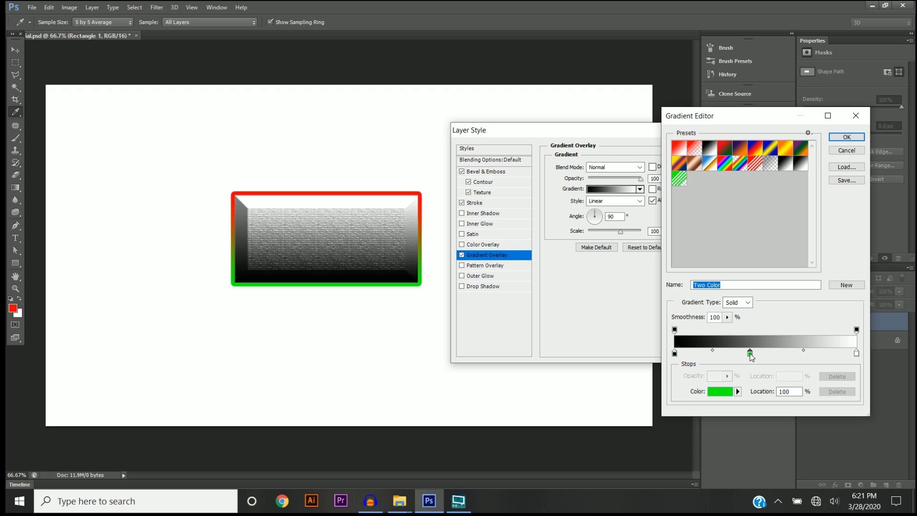
double_click(750, 354)
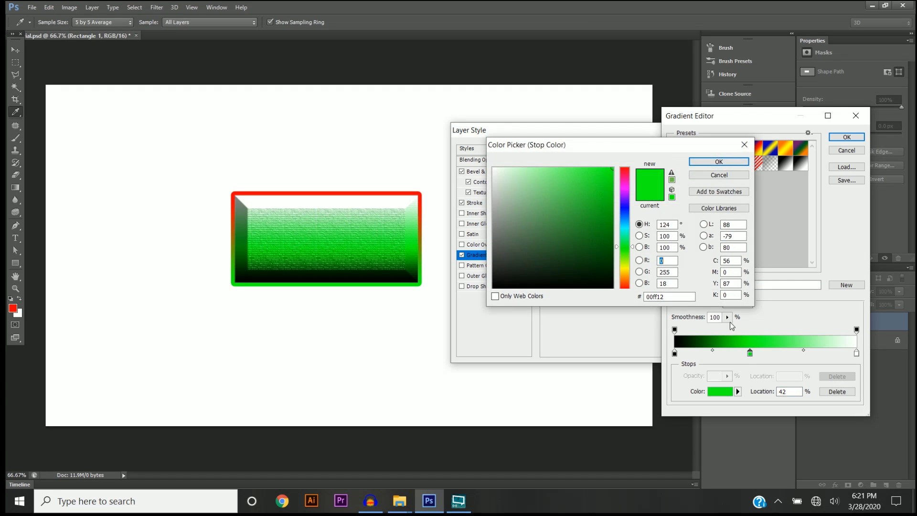
left_click(628, 210)
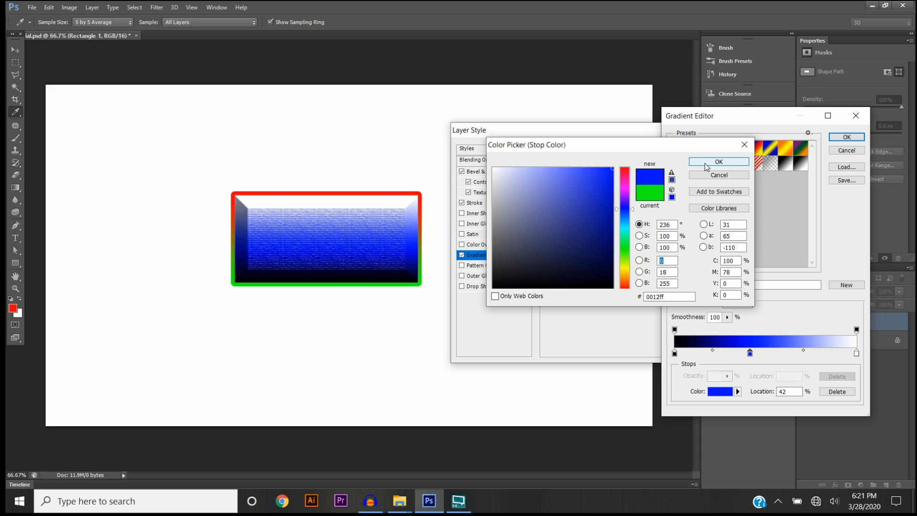
left_click(720, 162)
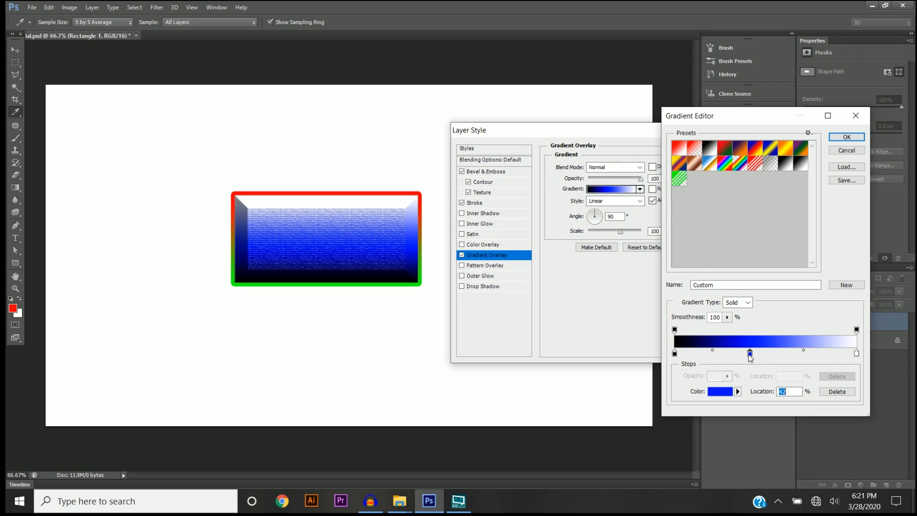
- Move the blue stop to 70% and set the color midpoint between it and the white stop to 5%
left_click_drag(751, 355, 803, 357)
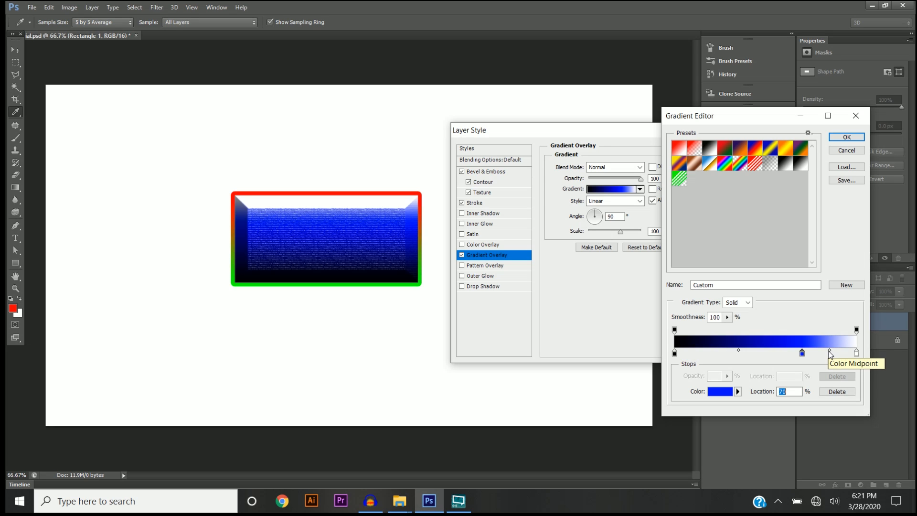
left_click_drag(830, 352, 814, 351)
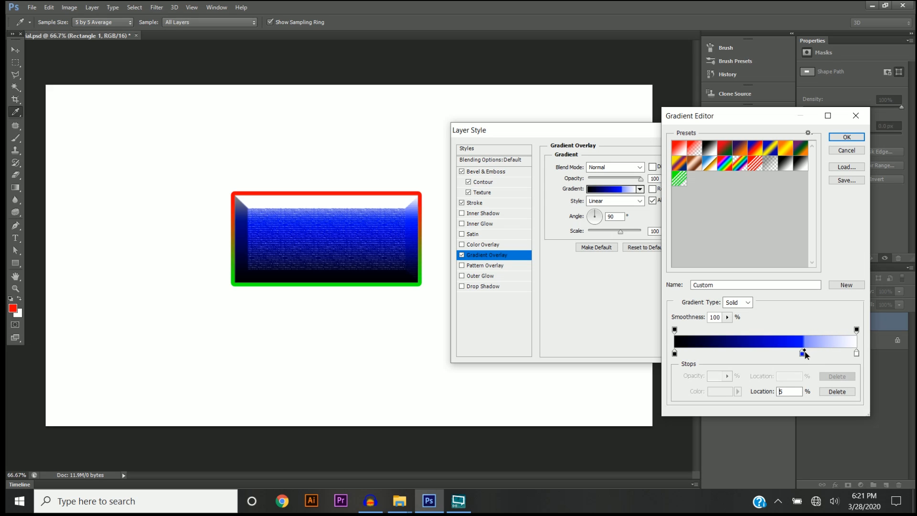
key("Return")
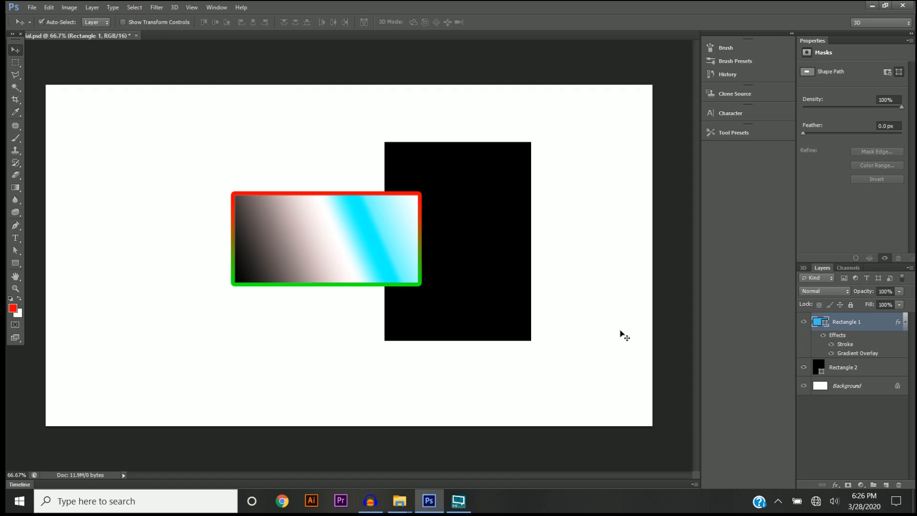
- Add an Outer Glow effect to the gradient rectangle with 100% opacity, about 20% spread and a size of 81 px
right_click(844, 323)
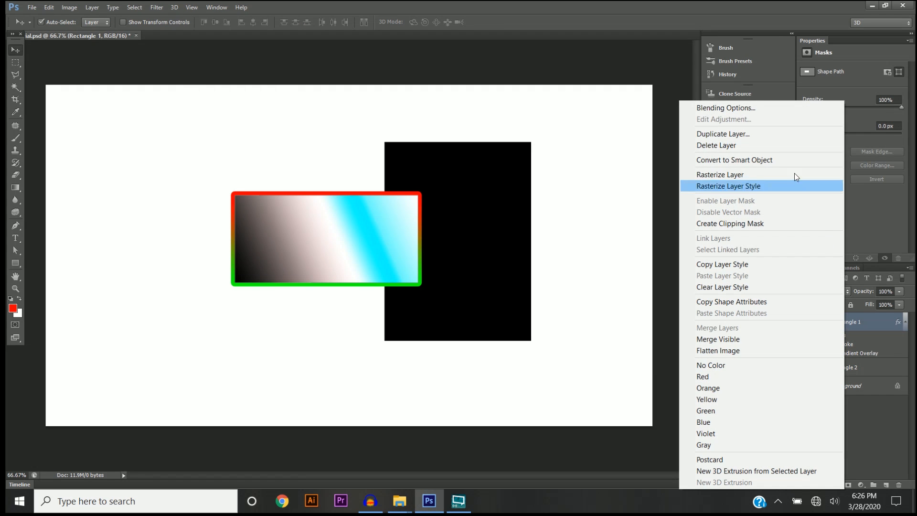
left_click(757, 110)
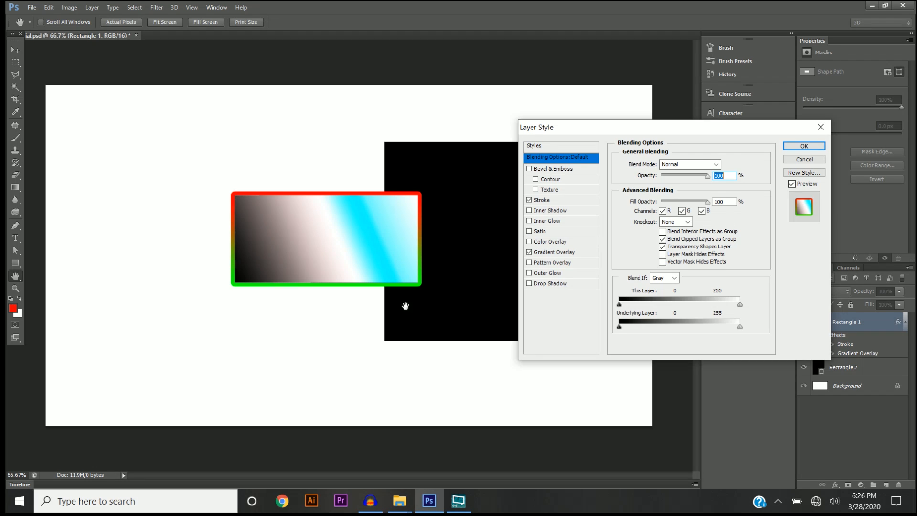
left_click(535, 273)
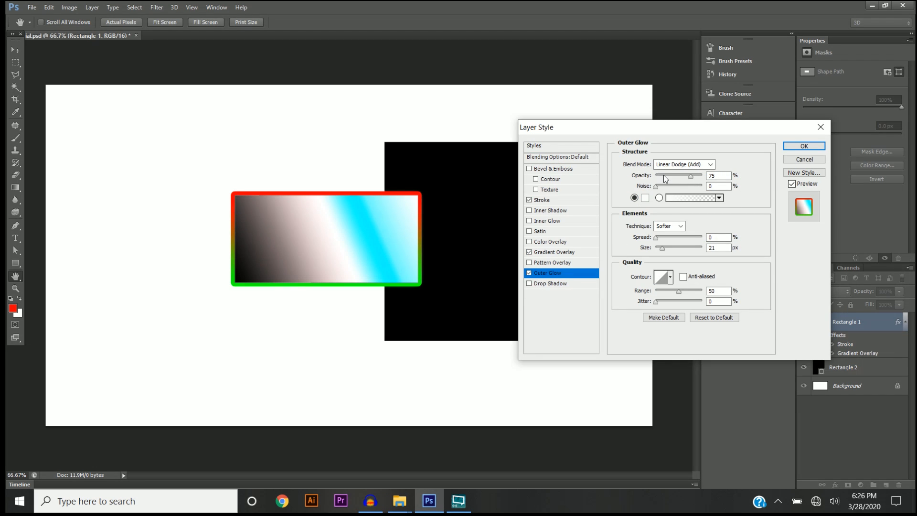
left_click_drag(702, 178, 708, 177)
left_click_drag(655, 239, 706, 242)
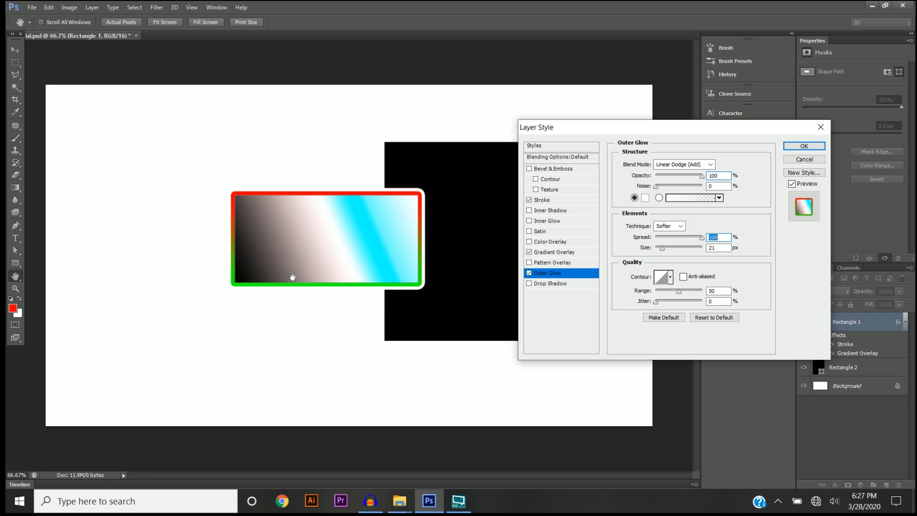
mouse_move(662, 249)
left_mouse_down()
mouse_move(706, 250)
mouse_move(663, 249)
mouse_move(675, 239)
mouse_move(660, 239)
mouse_move(673, 247)
mouse_move(665, 237)
left_mouse_up()
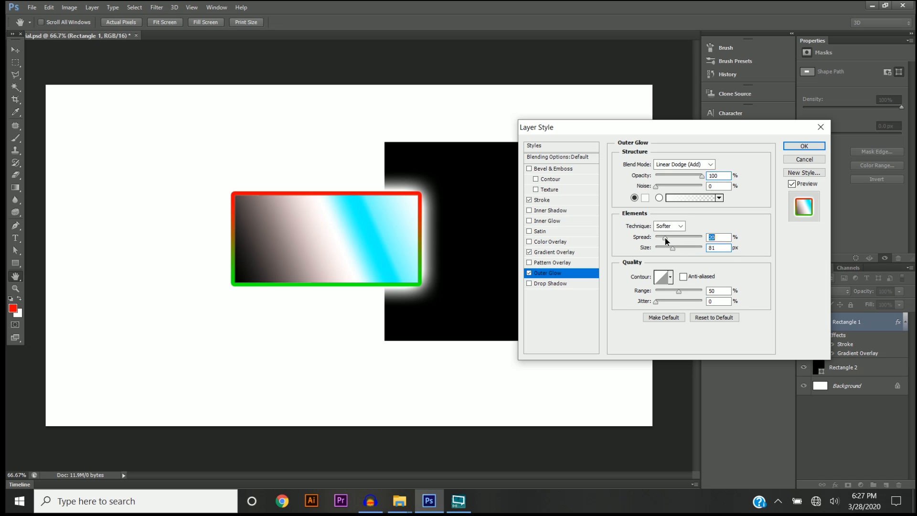
left_click(799, 148)
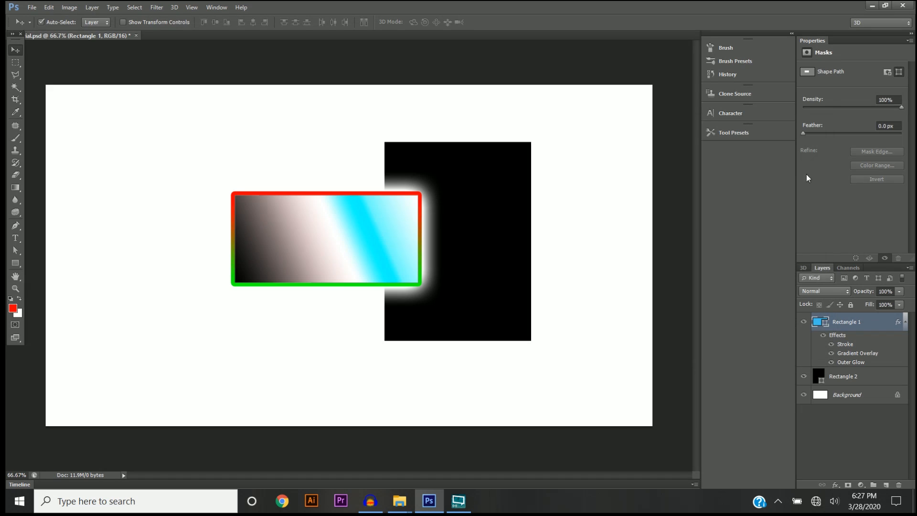
- Center the gradient rectangle over the black rectangle and replace its Outer Glow effect with a Drop Shadow
left_click_drag(330, 236, 462, 238)
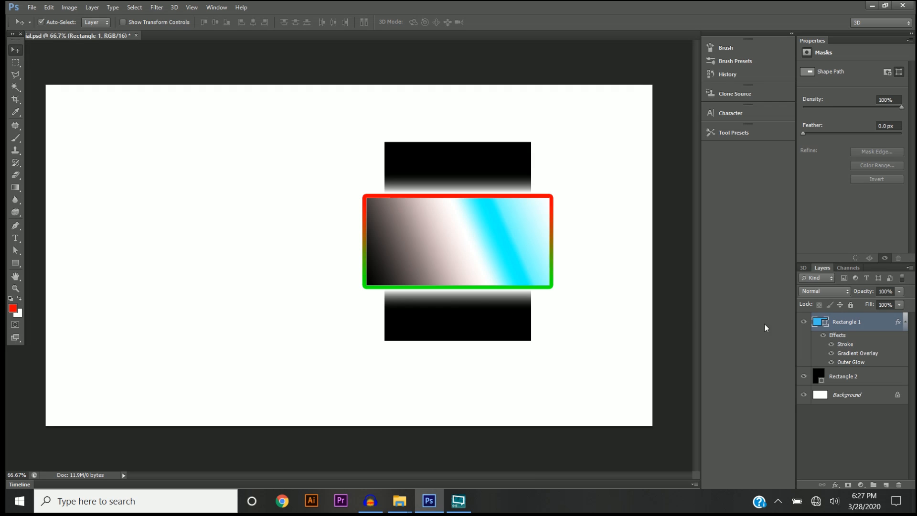
right_click(844, 323)
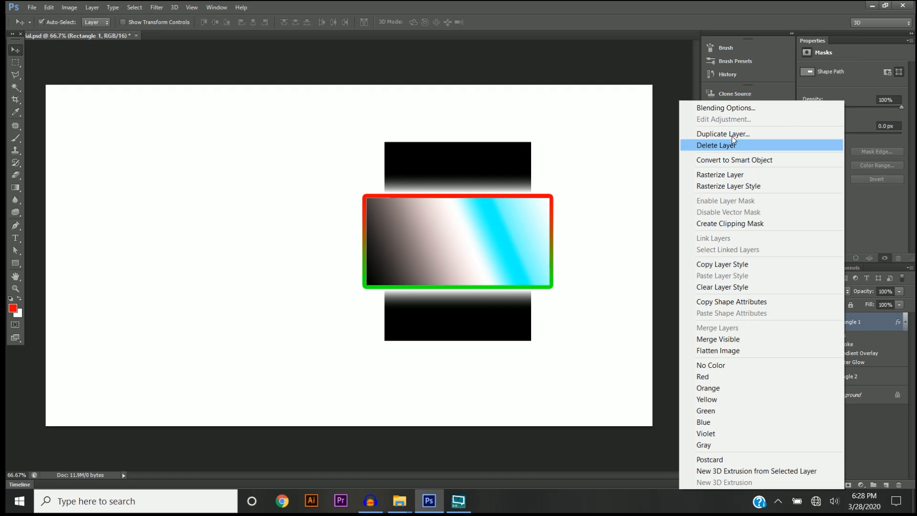
left_click(722, 109)
left_click_drag(593, 130, 710, 128)
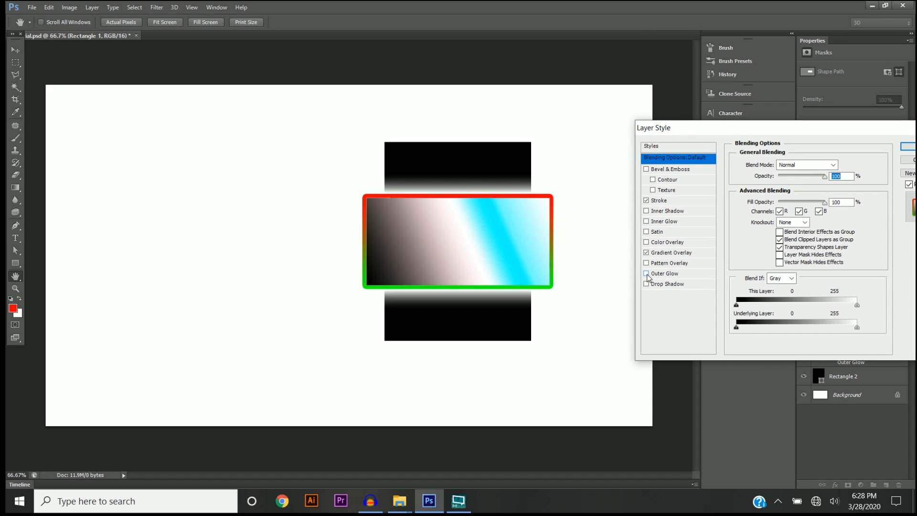
left_click(647, 275)
left_click(647, 285)
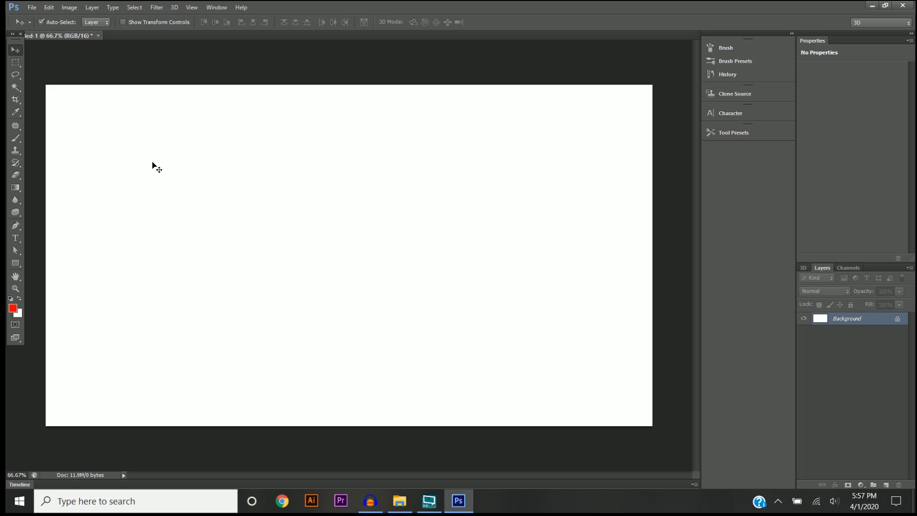
- Place the logo image in the blank document and shift it slightly to the right
left_click(32, 8)
left_click(73, 203)
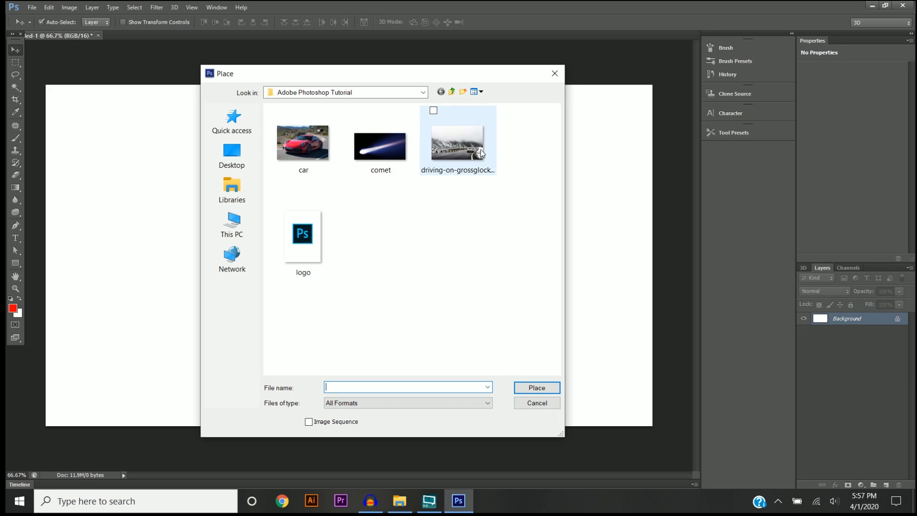
left_click(328, 245)
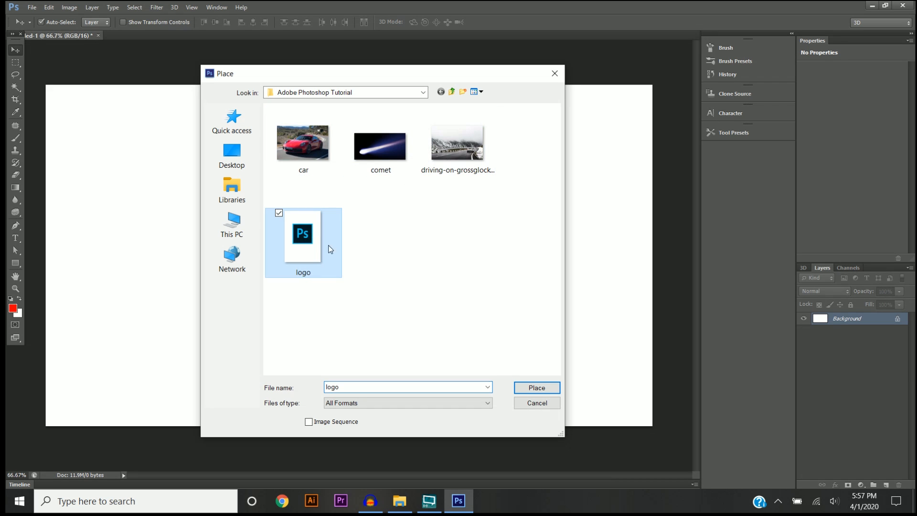
left_click(533, 390)
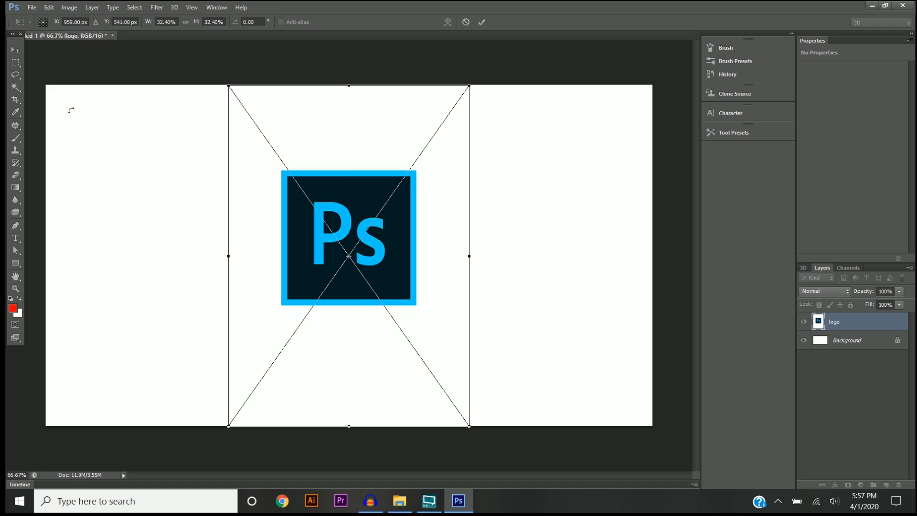
left_click(16, 51)
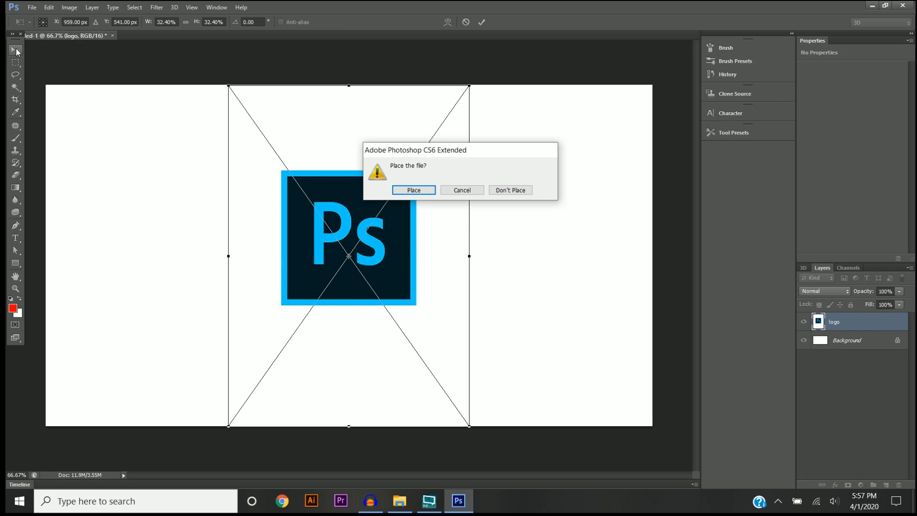
left_click(416, 191)
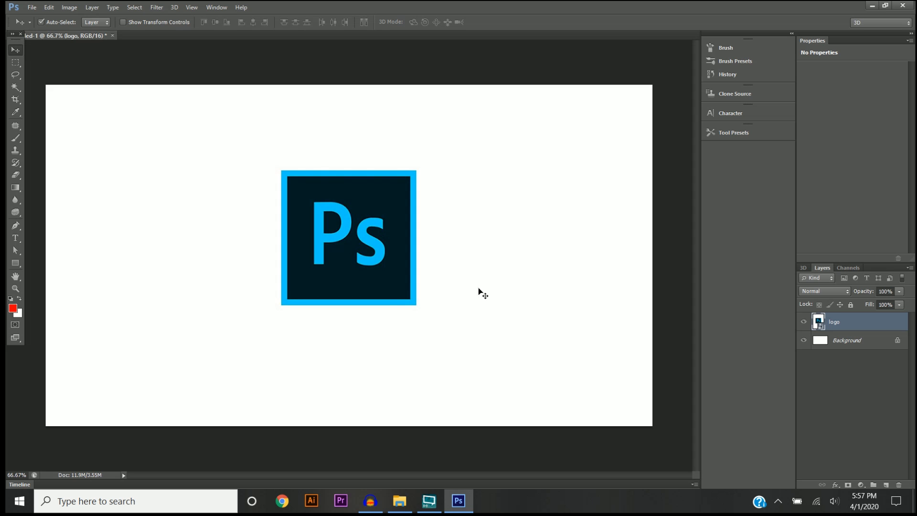
mouse_move(343, 245)
left_mouse_down()
mouse_move(363, 216)
mouse_move(451, 226)
mouse_move(355, 247)
mouse_move(328, 235)
left_mouse_up()
key("shift+Right")
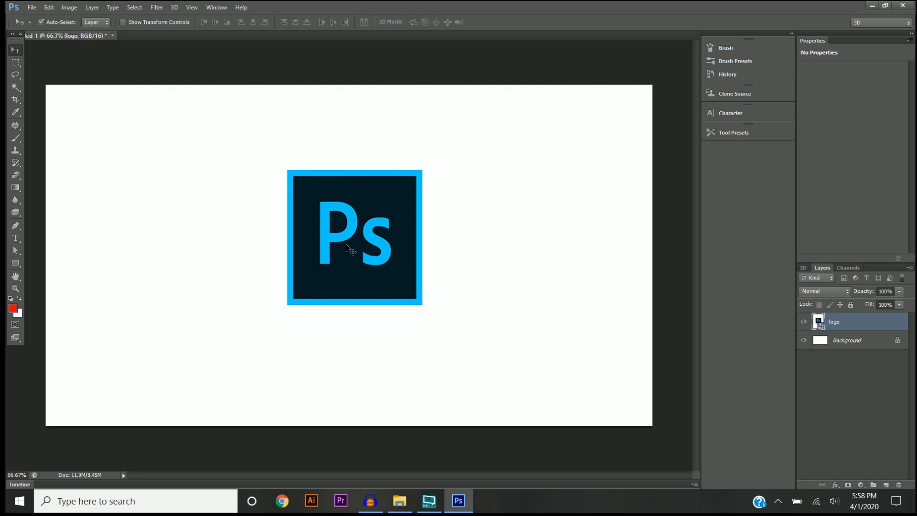
- Draw a black rectangle about 2010 by 1190 px covering the whole canvas and move its layer beneath the logo layer
left_click(16, 263)
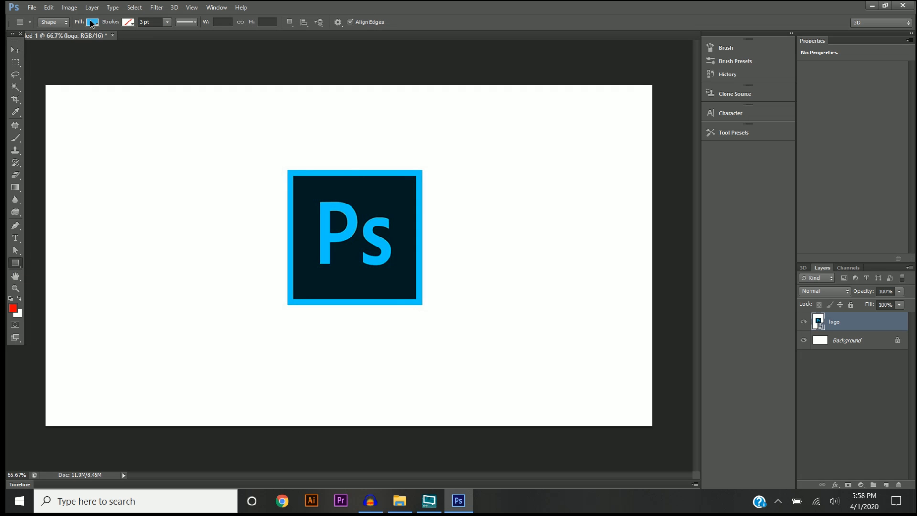
left_click(91, 22)
left_click(46, 68)
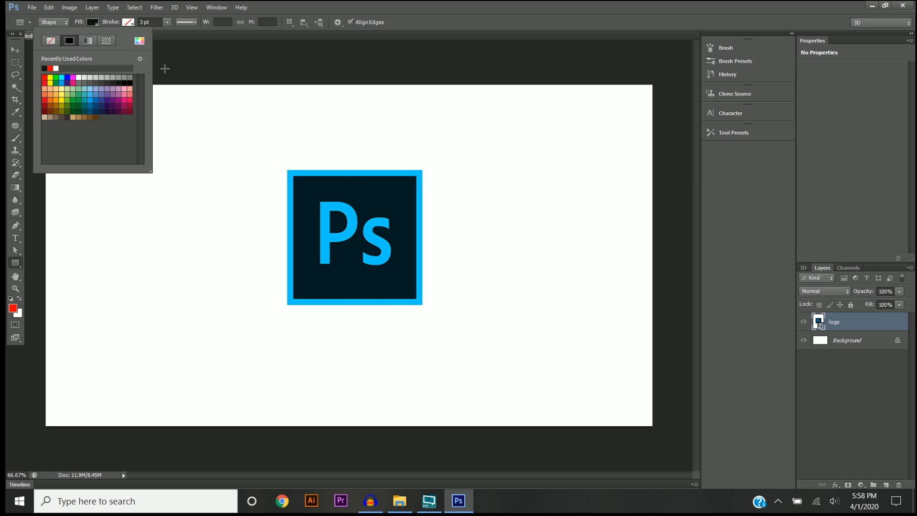
left_click(663, 72)
left_click_drag(663, 71, 30, 446)
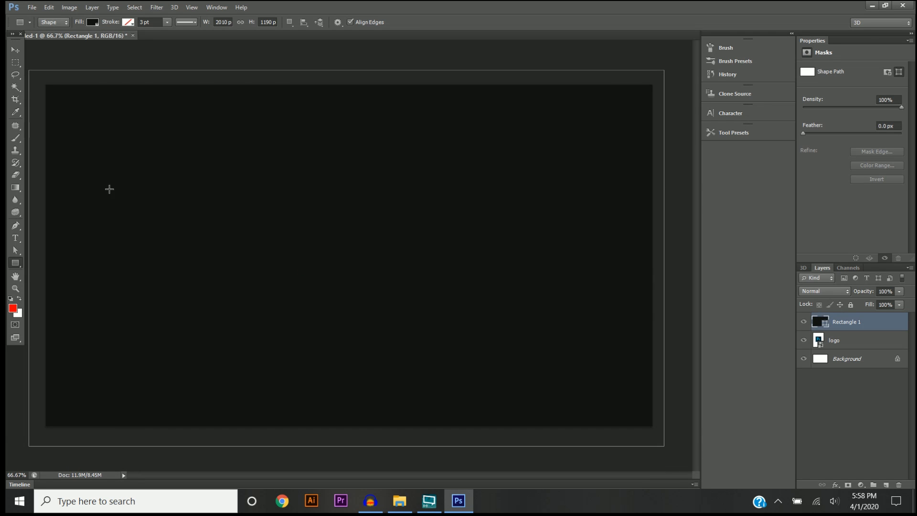
left_click(16, 50)
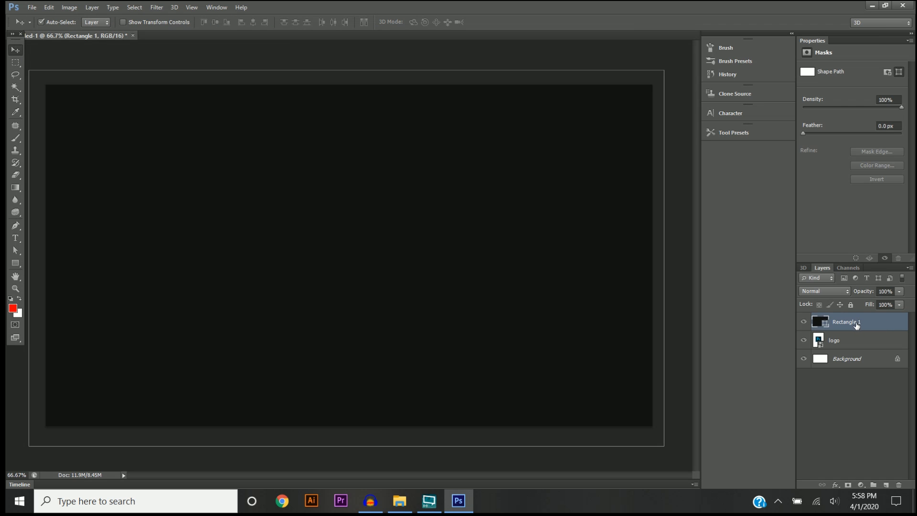
left_click_drag(853, 323, 852, 346)
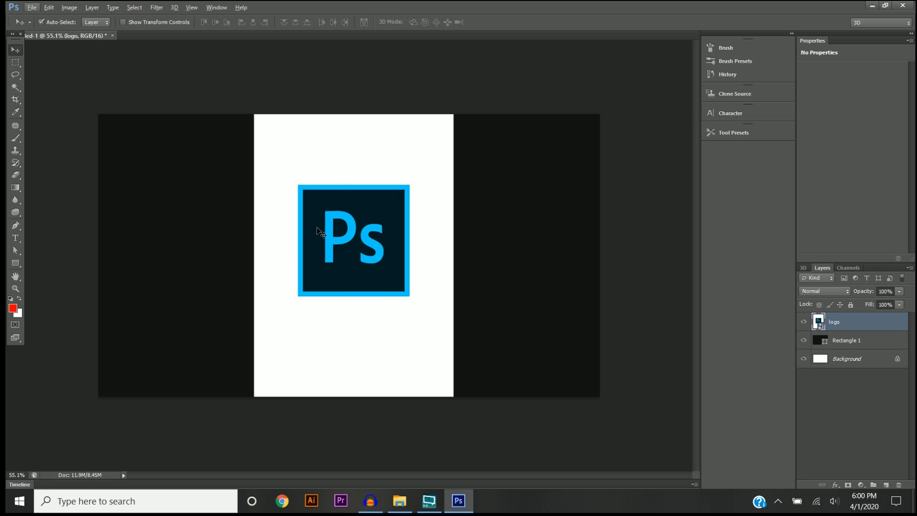
- Select the white background around the Ps logo with the Magic Wand Tool
scroll(327, 232, "up", 4)
scroll(328, 232, "down", 3)
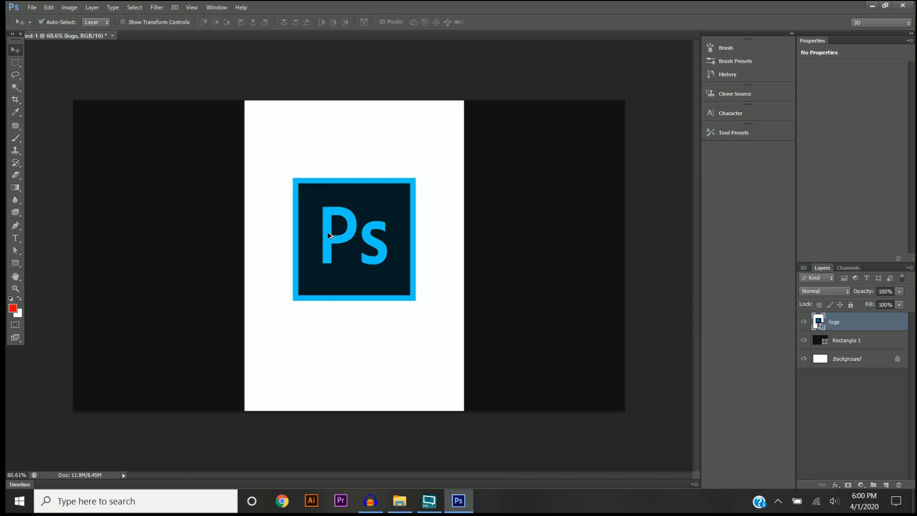
scroll(328, 232, "up", 1)
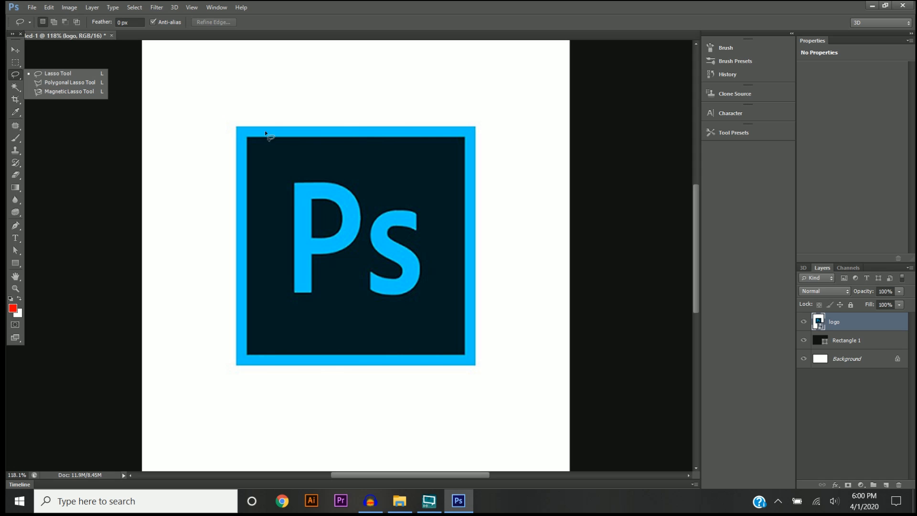
left_click(16, 88)
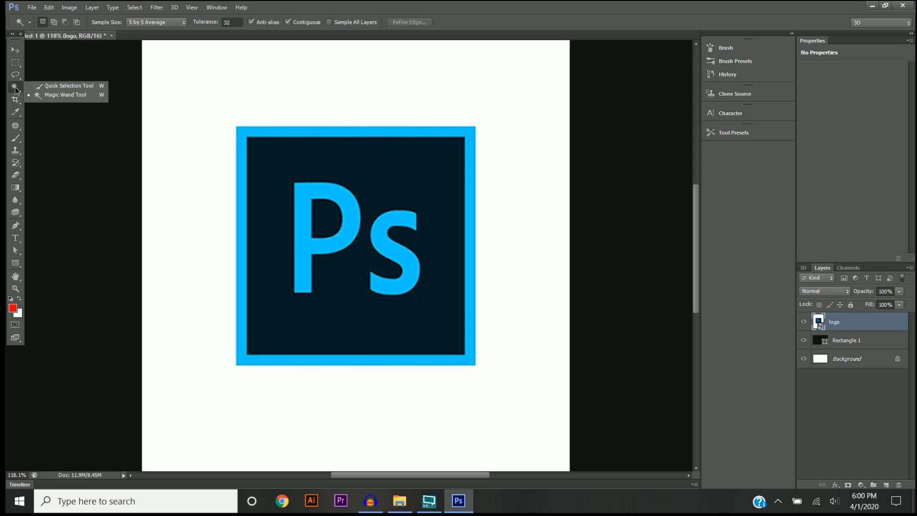
left_click(44, 95)
scroll(302, 138, "down", 2)
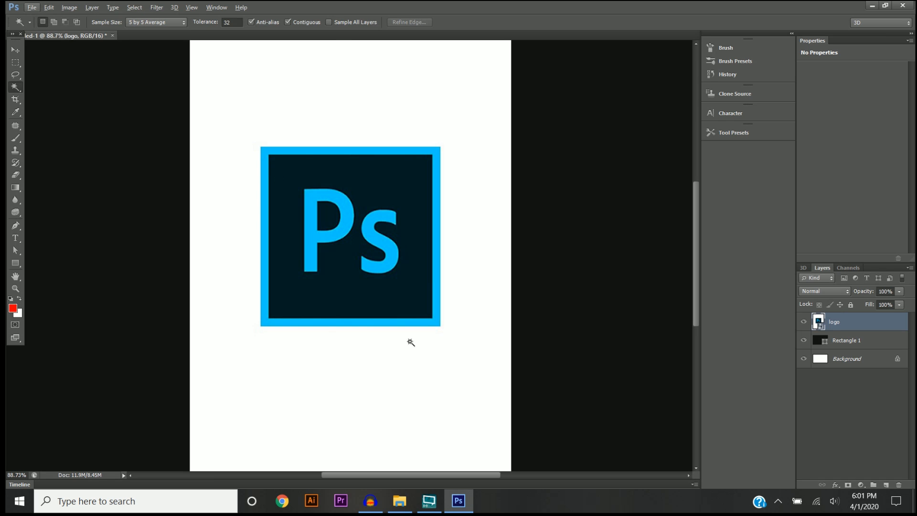
left_click(339, 113)
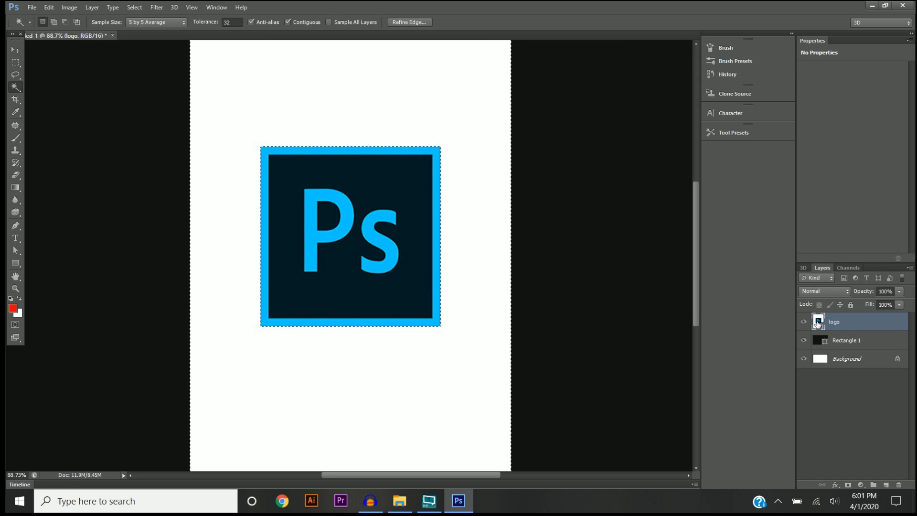
- Rasterize the logo layer, delete the selected white background and clear the selection
right_click(847, 328)
left_click(732, 200)
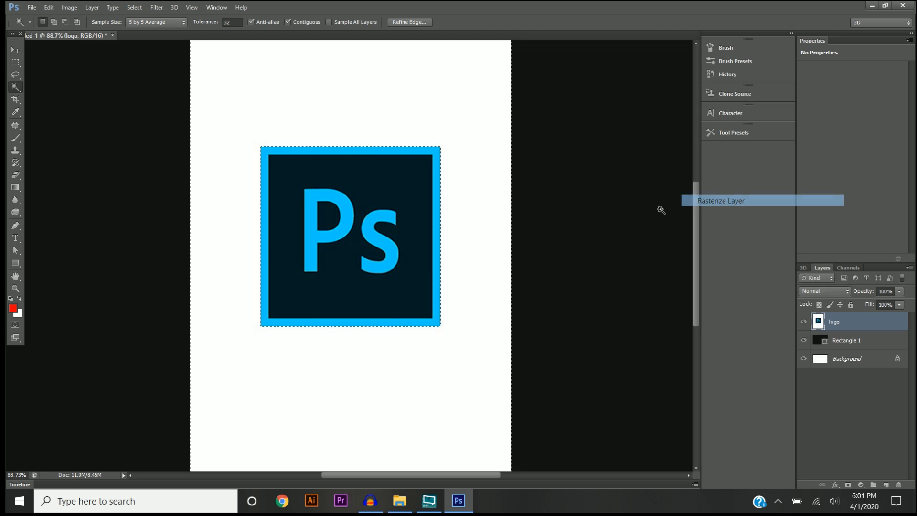
key("Delete")
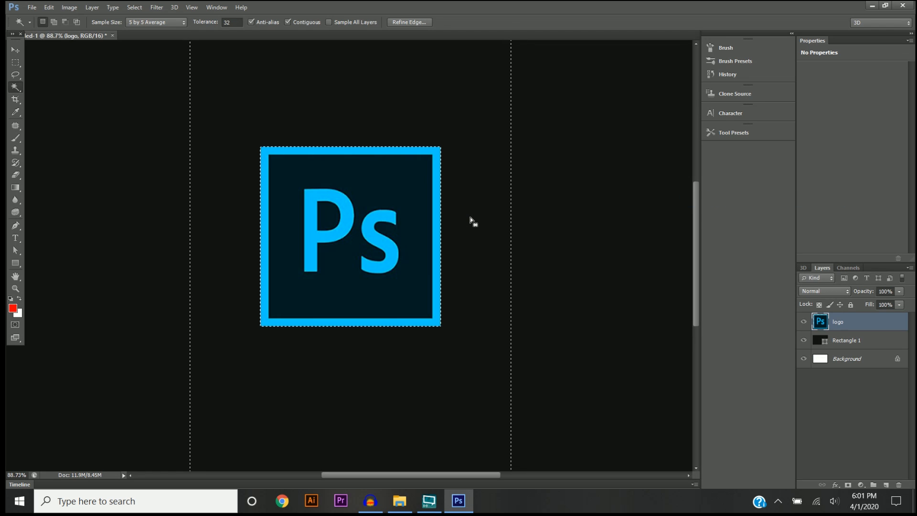
scroll(318, 212, "down", 6)
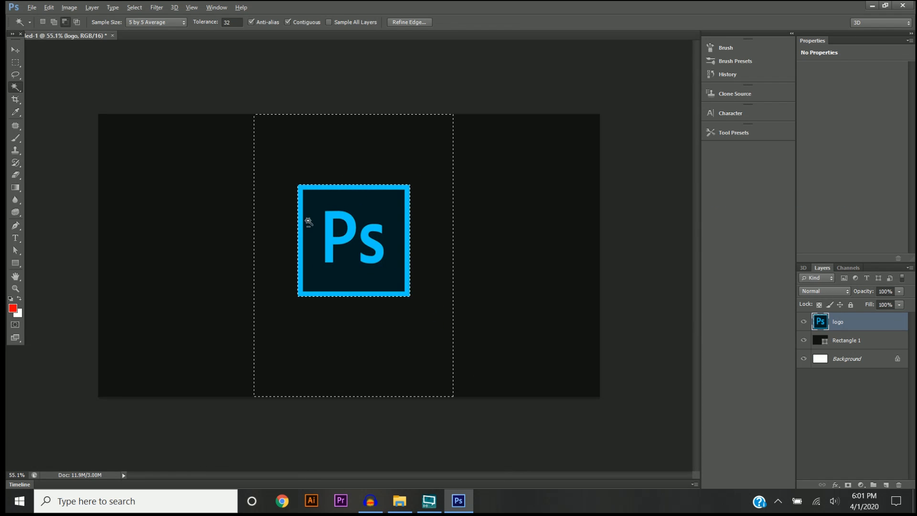
scroll(359, 250, "up", 1)
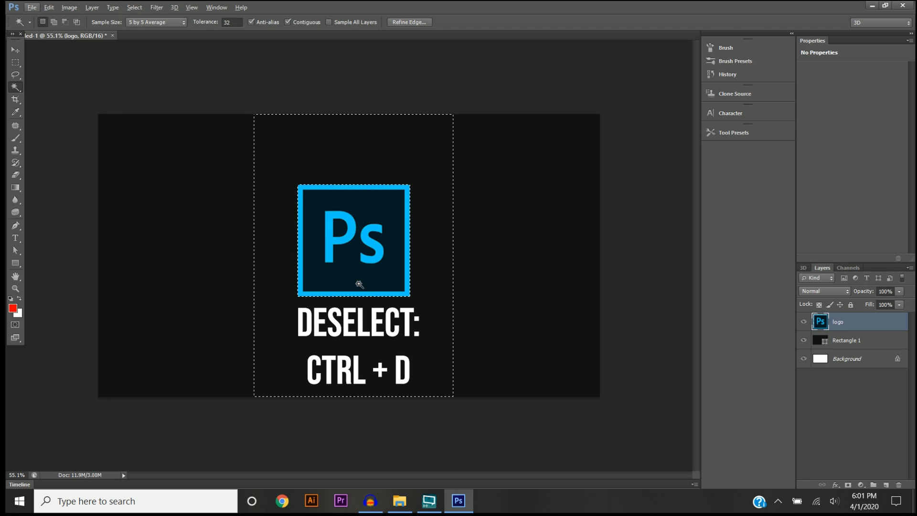
key("ctrl+d")
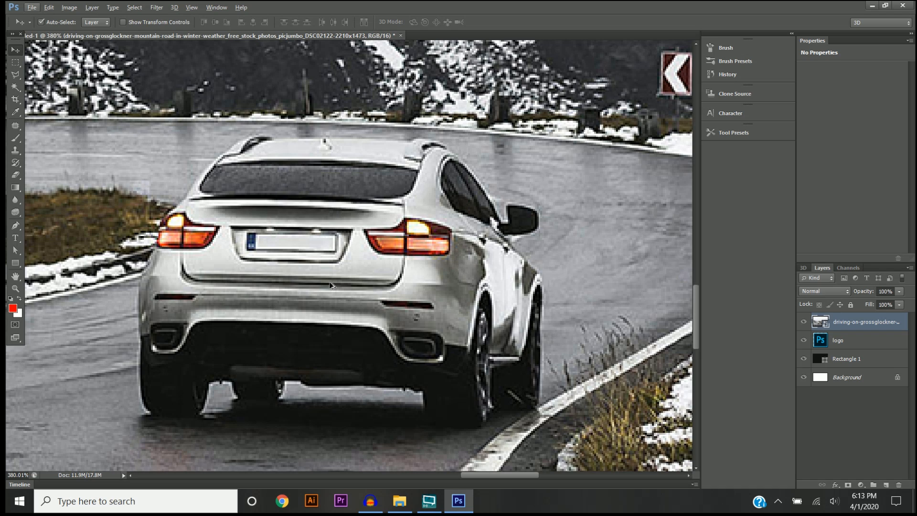
- Trace around the white car with the freehand Lasso Tool and close the outline into a selection
left_click(15, 76)
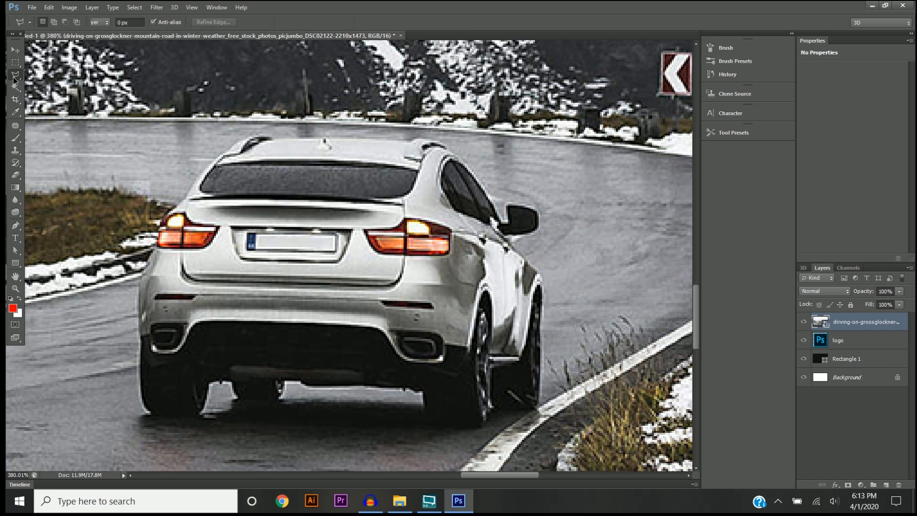
left_click(55, 75)
right_click(19, 79)
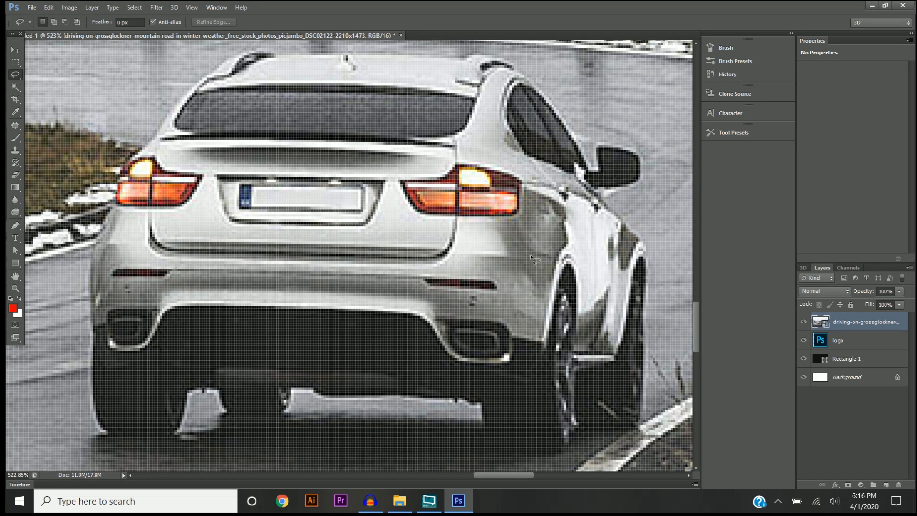
scroll(334, 273, "down", 3)
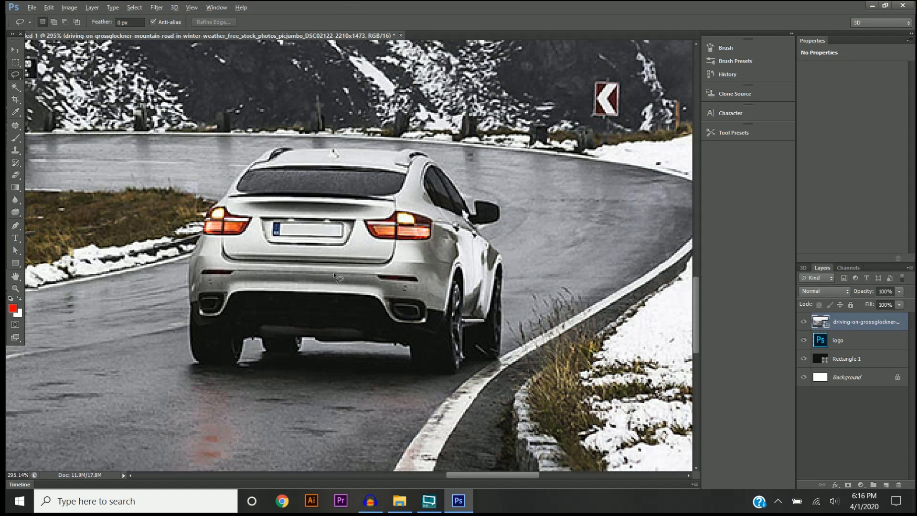
scroll(333, 272, "down", 2)
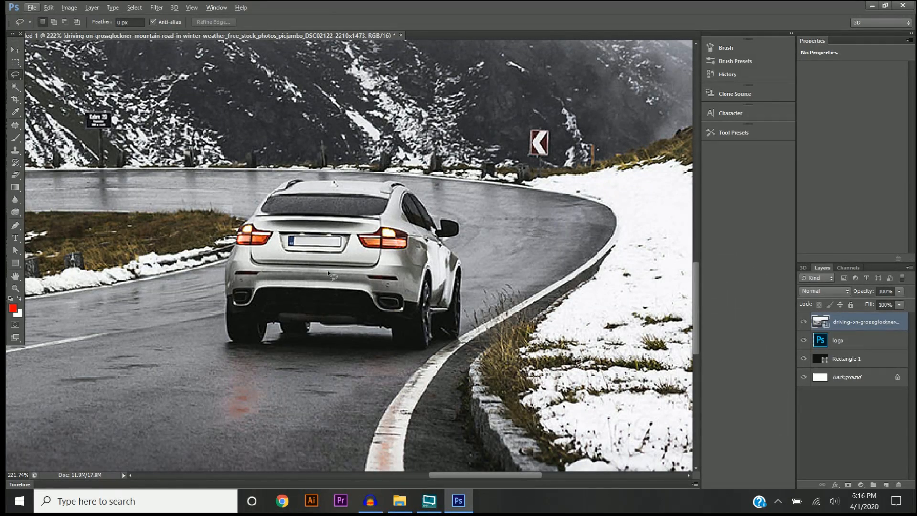
scroll(330, 270, "up", 4)
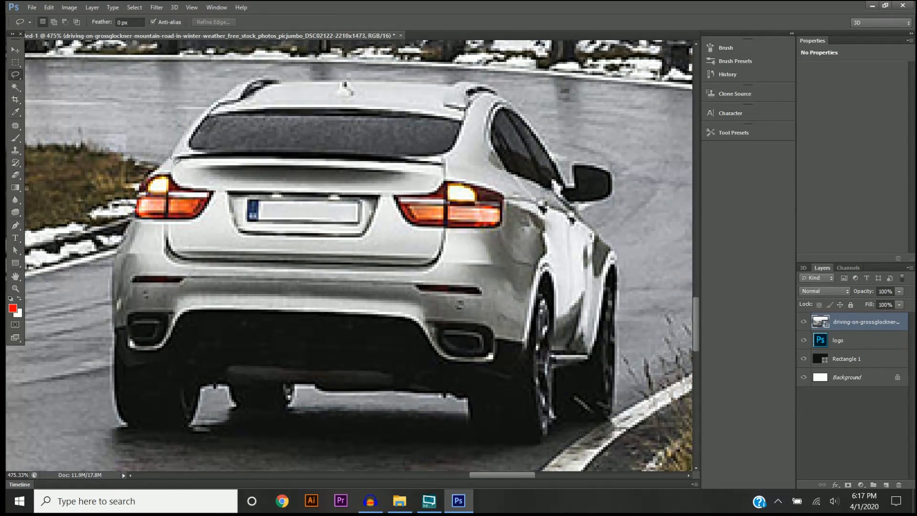
mouse_move(172, 156)
left_mouse_down()
mouse_move(190, 126)
mouse_move(253, 85)
mouse_move(479, 84)
mouse_move(515, 109)
mouse_move(576, 185)
mouse_move(575, 166)
mouse_move(593, 166)
left_mouse_up()
mouse_move(584, 206)
left_mouse_down()
mouse_move(616, 259)
mouse_move(615, 372)
left_mouse_up()
mouse_move(615, 407)
left_mouse_down()
mouse_move(563, 424)
mouse_move(549, 445)
mouse_move(504, 447)
mouse_move(479, 439)
mouse_move(462, 396)
mouse_move(302, 390)
mouse_move(283, 409)
mouse_move(247, 407)
mouse_move(230, 390)
mouse_move(207, 390)
mouse_move(187, 429)
mouse_move(131, 423)
mouse_move(116, 391)
mouse_move(112, 270)
mouse_move(173, 157)
left_mouse_up()
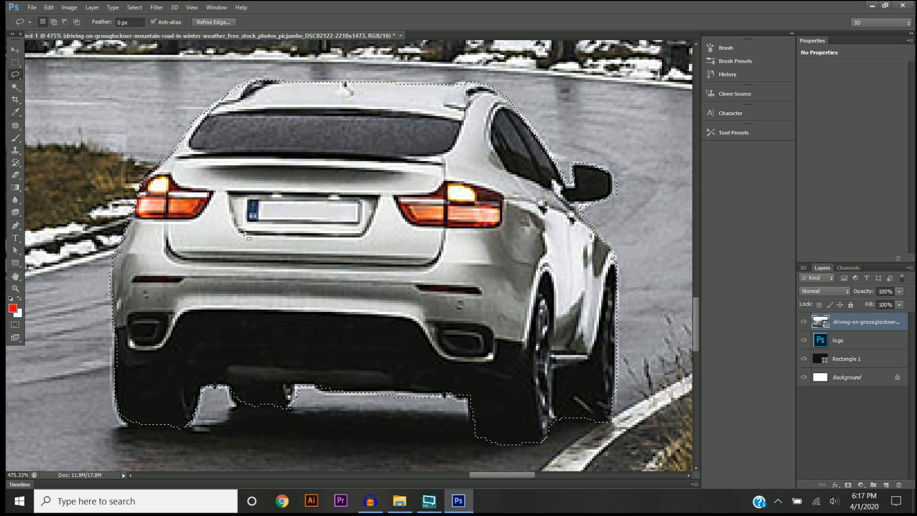
scroll(207, 219, "down", 2)
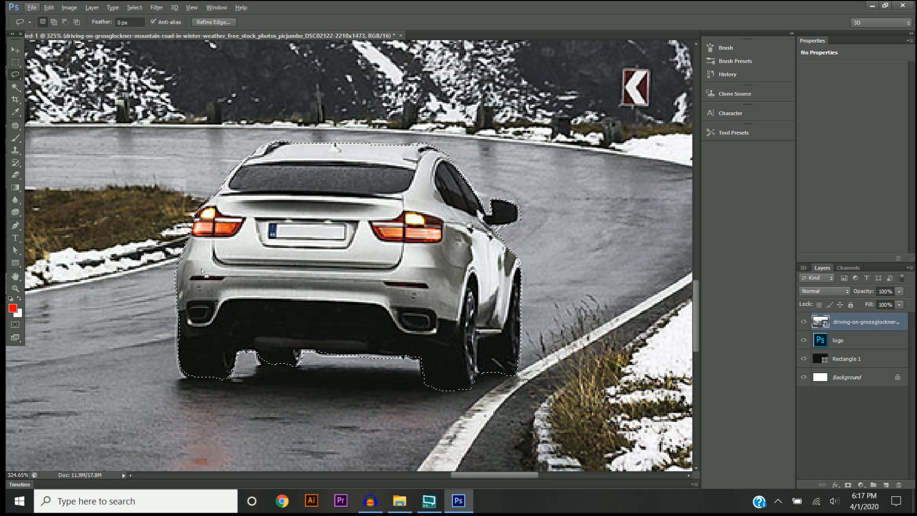
- Invert the lasso selection so that everything around the car is selected
right_click(228, 178)
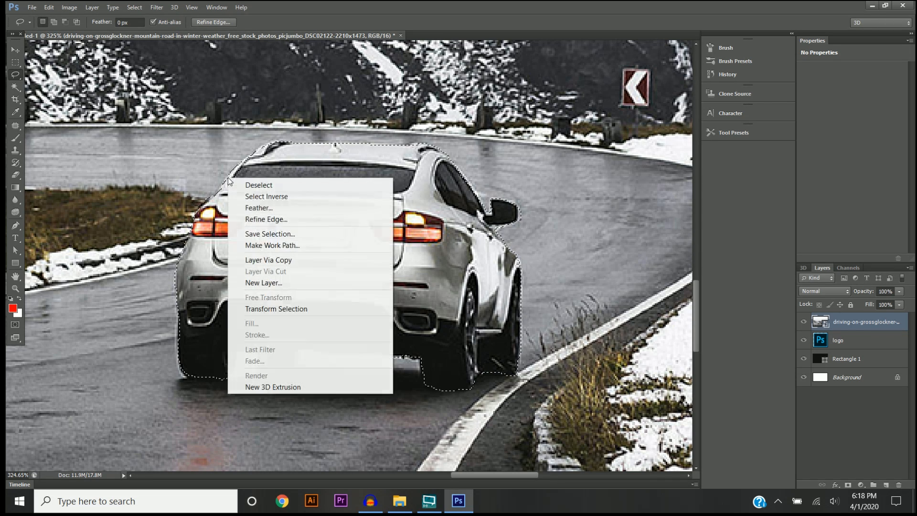
left_click(271, 196)
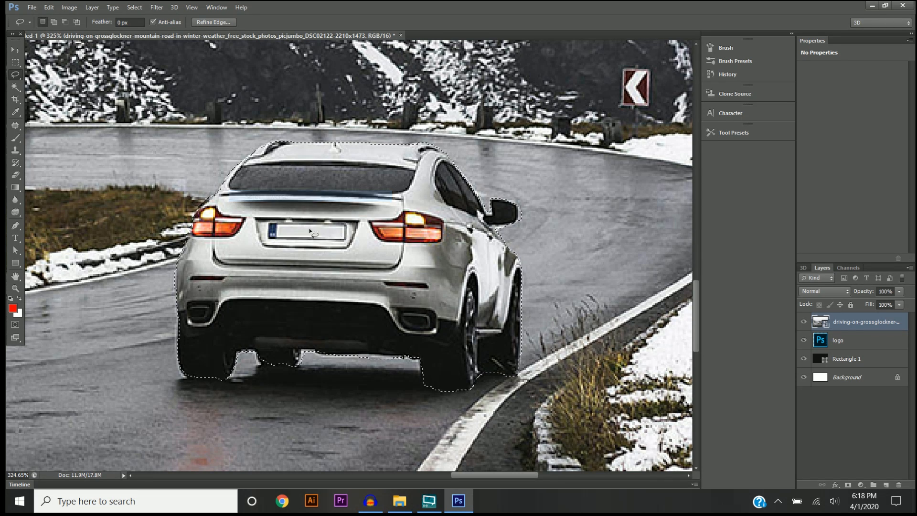
scroll(401, 287, "down", 6)
scroll(404, 289, "up", 6)
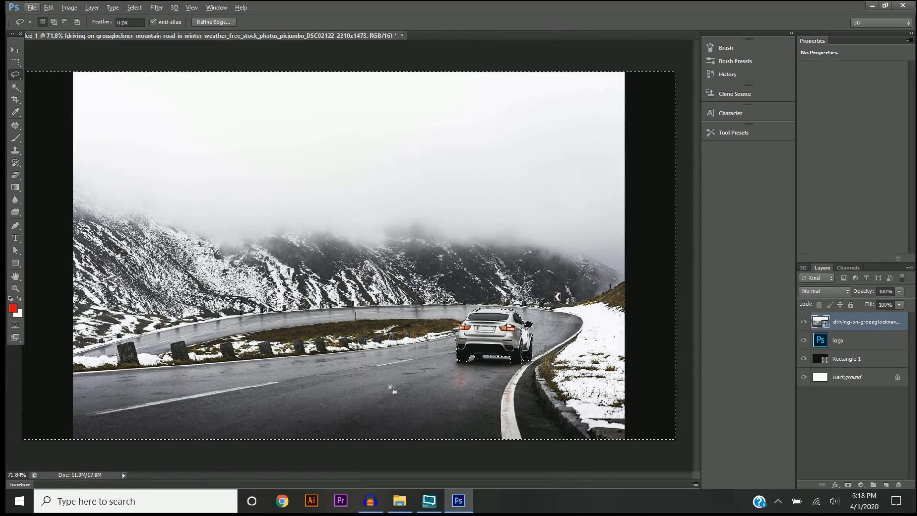
scroll(423, 293, "up", 1)
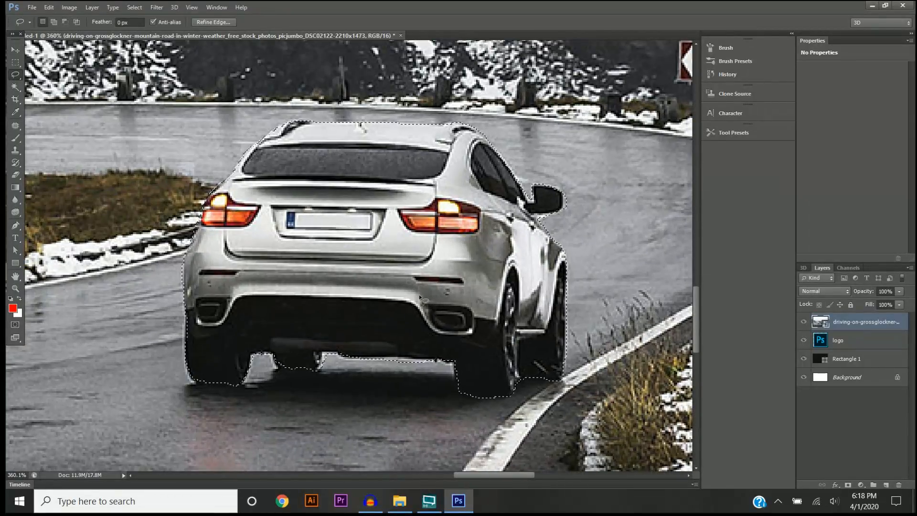
- Rasterize the car photo layer and delete the selected surroundings of the car
right_click(845, 323)
left_click(732, 201)
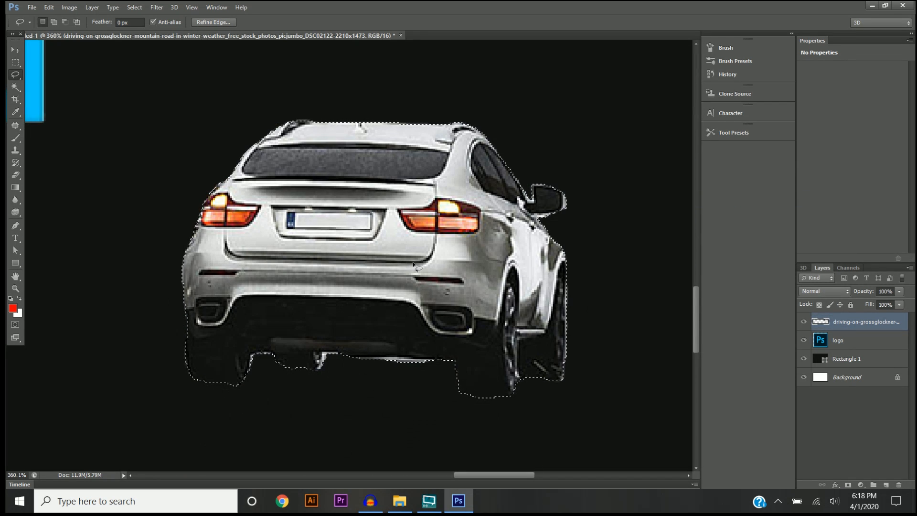
- With the Polygonal Lasso Tool, begin outlining the car from the left rear tyre up along its left side
left_click(16, 76)
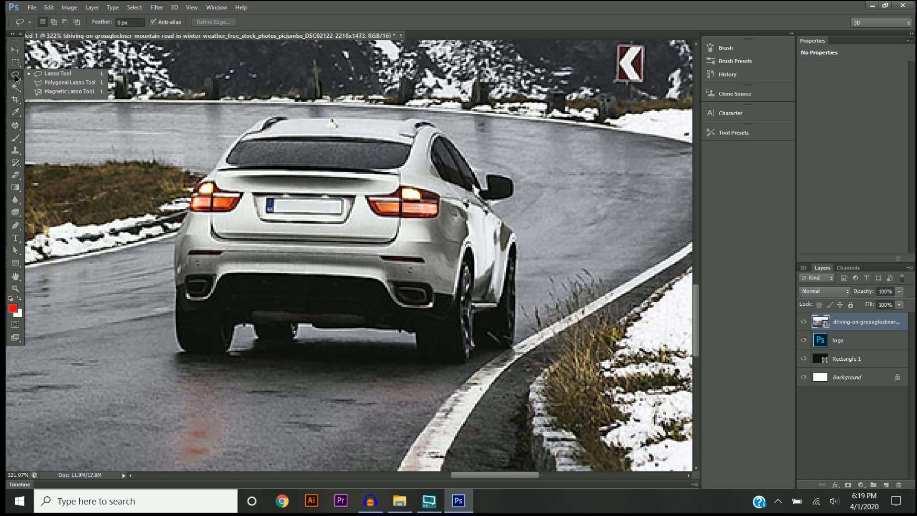
left_click(56, 85)
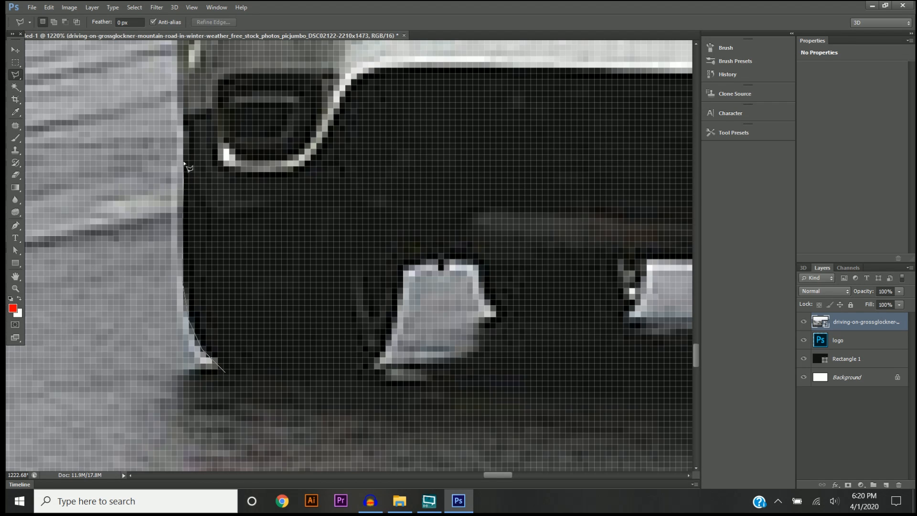
scroll(185, 143, "up", 3)
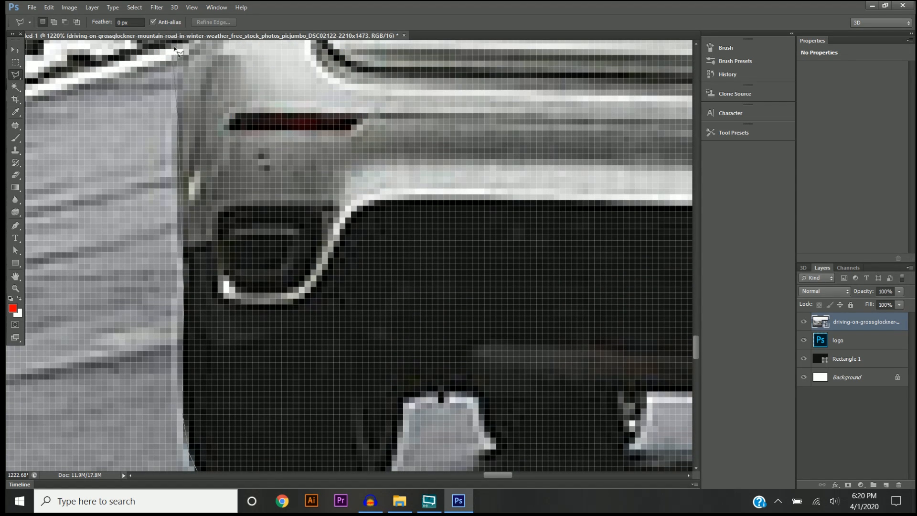
scroll(181, 126, "up", 5)
left_click(187, 250)
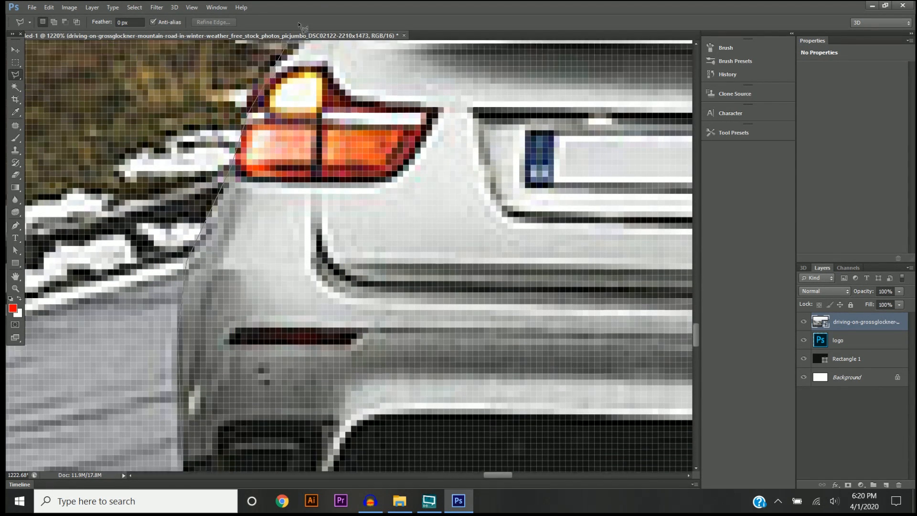
- Continue the polygonal outline along the car's roof and down its right side past the side windows
scroll(292, 62, "up", 5)
scroll(382, 143, "right", 3)
left_click(489, 139)
scroll(492, 144, "right", 10)
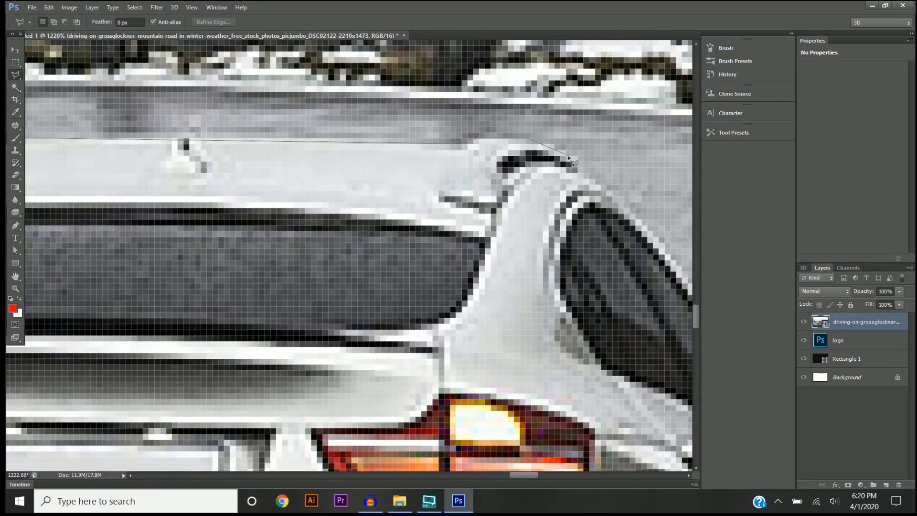
scroll(526, 167, "right", 5)
left_click(454, 253)
left_click(507, 331)
- Continue the polygonal outline down the right front wheel and around the right rear tyre to the underbody
scroll(535, 384, "down", 15)
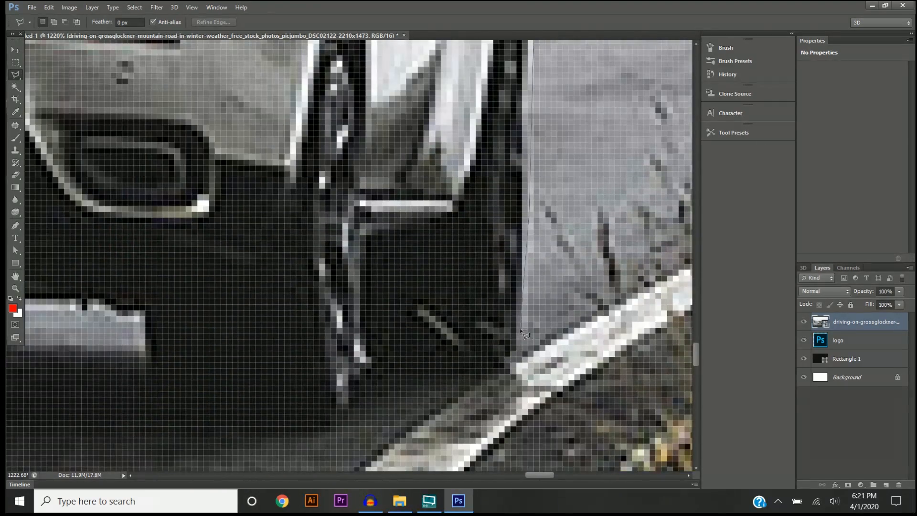
left_click(521, 330)
left_click(511, 361)
left_click(491, 375)
scroll(478, 375, "down", 3)
left_click(395, 295)
left_click(145, 286)
left_click(146, 228)
- Continue the polygonal outline along the lower bumper edge and around the light gap between the wheels
scroll(146, 225, "left", 2)
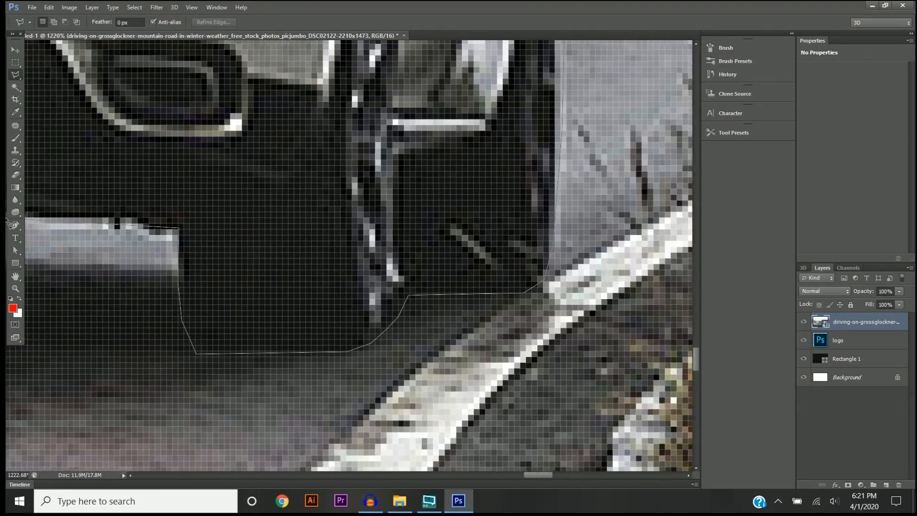
scroll(26, 165, "right", 2)
scroll(89, 218, "left", 3)
left_click(89, 219)
left_click(74, 215)
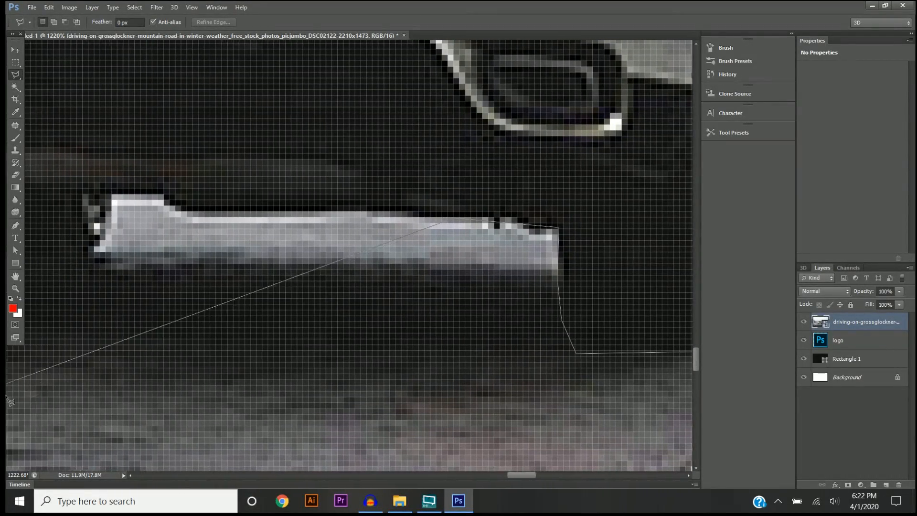
left_click(445, 212)
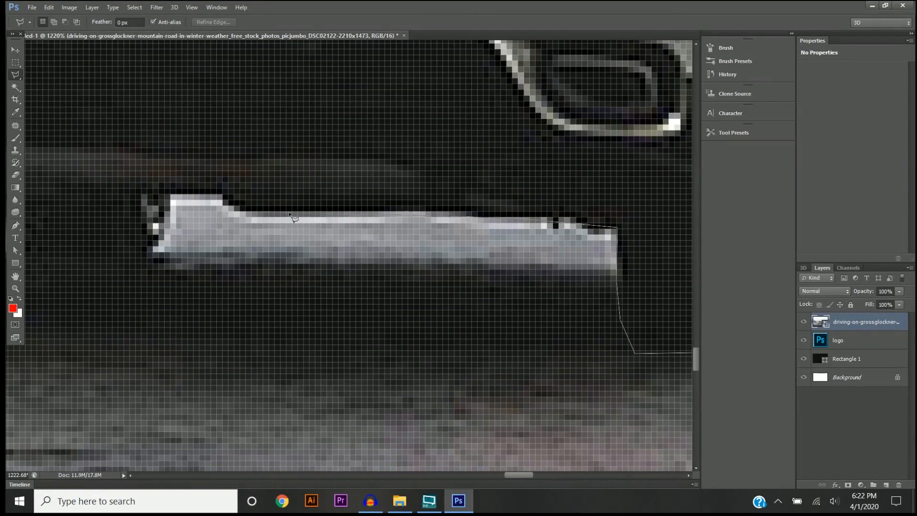
left_click(242, 211)
left_click(223, 205)
left_click(221, 195)
left_click(169, 195)
left_click(151, 249)
left_click(137, 252)
left_click(83, 254)
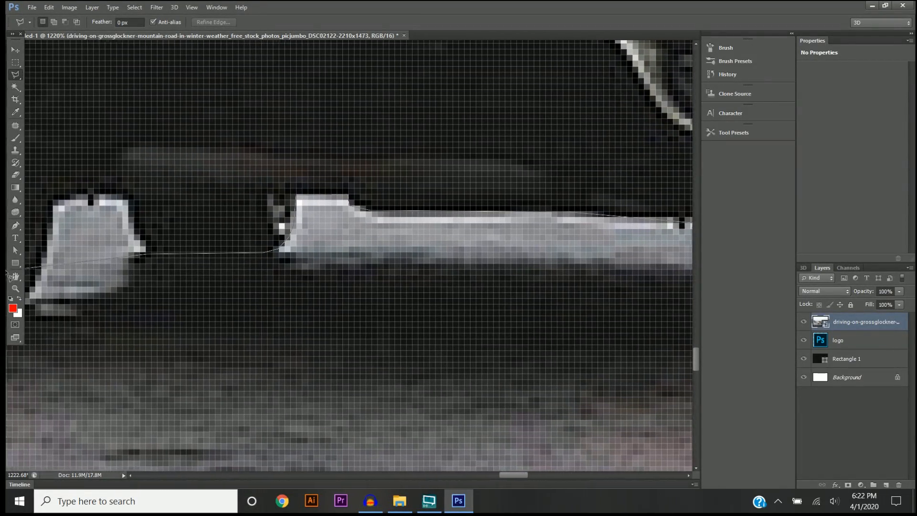
- Outline the small gap beside the left rear tyre and close the polygonal selection around the whole car
left_click(143, 234)
left_click(140, 198)
left_click(95, 198)
left_click(71, 205)
left_click(54, 275)
left_click(38, 298)
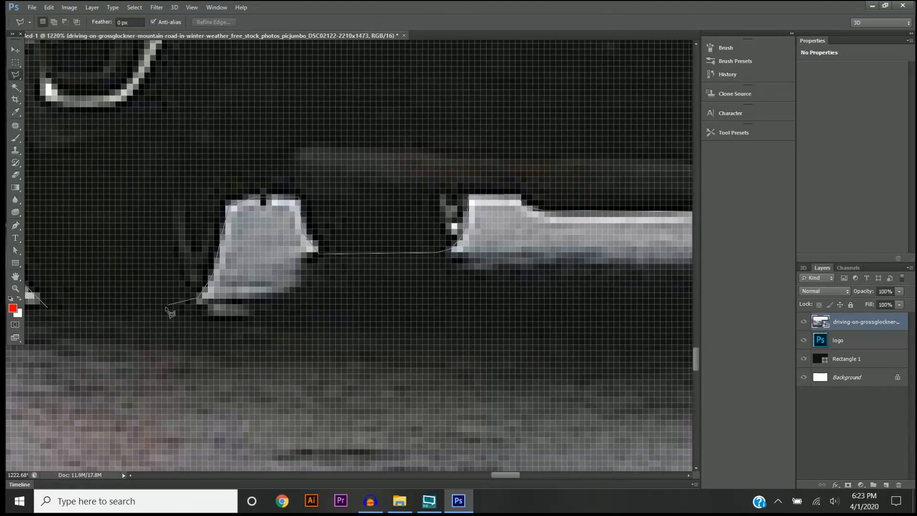
left_click(172, 311)
scroll(163, 370, "down", 5)
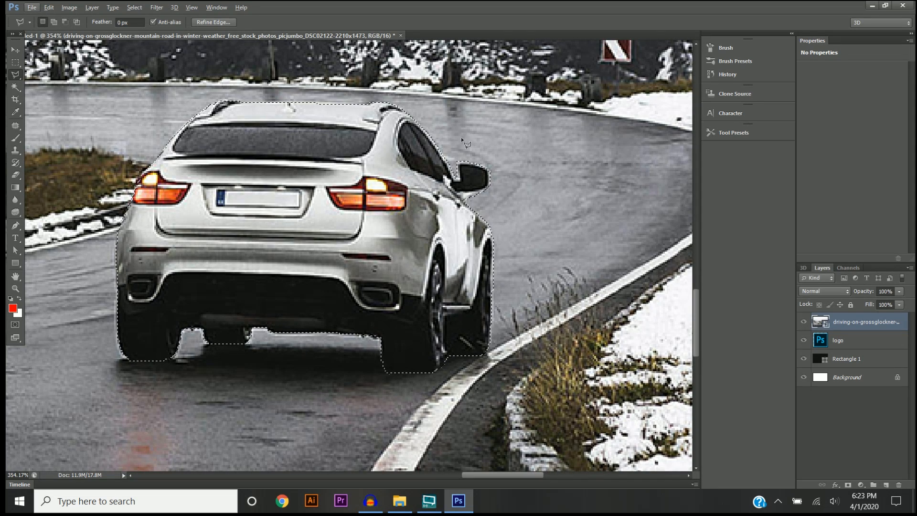
- Invert the polygonal selection to select the surroundings instead of the car
right_click(279, 105)
left_click(300, 121)
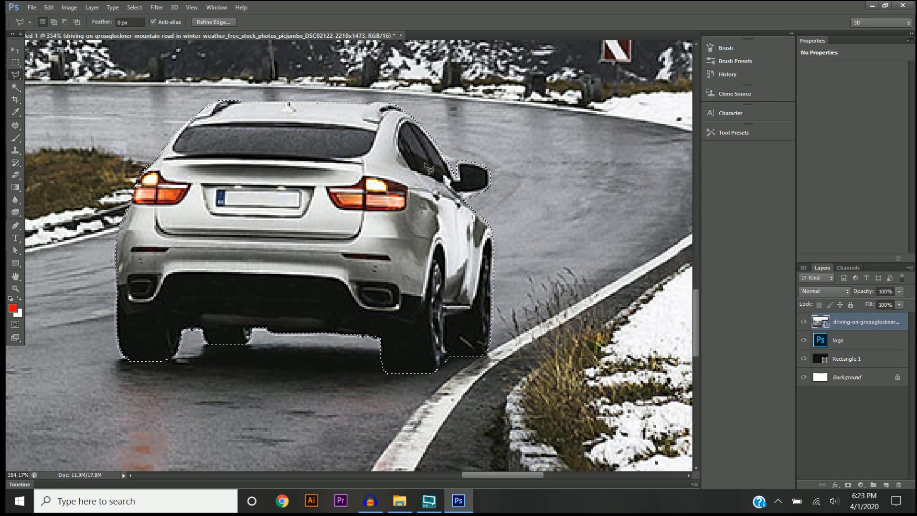
- Rasterize the mountain-road photo layer, then delete everything outside the car's selected outline and deselect
right_click(858, 321)
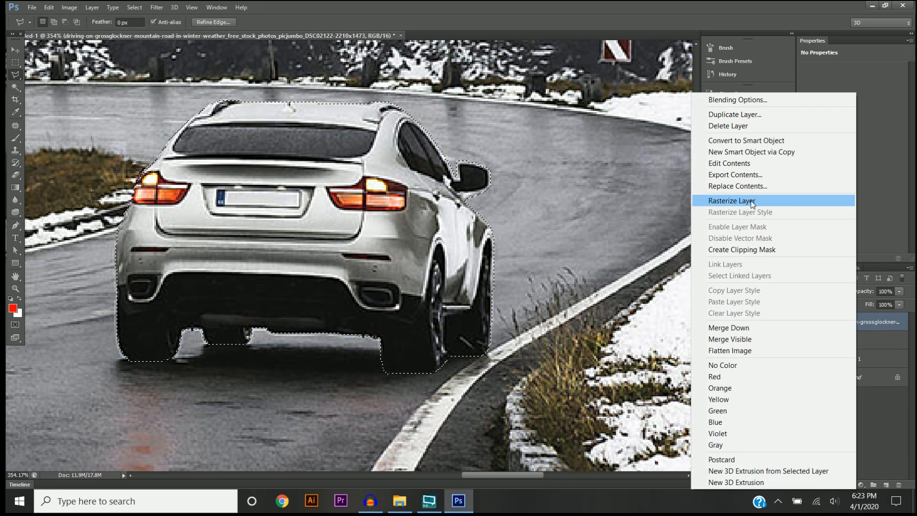
left_click(751, 201)
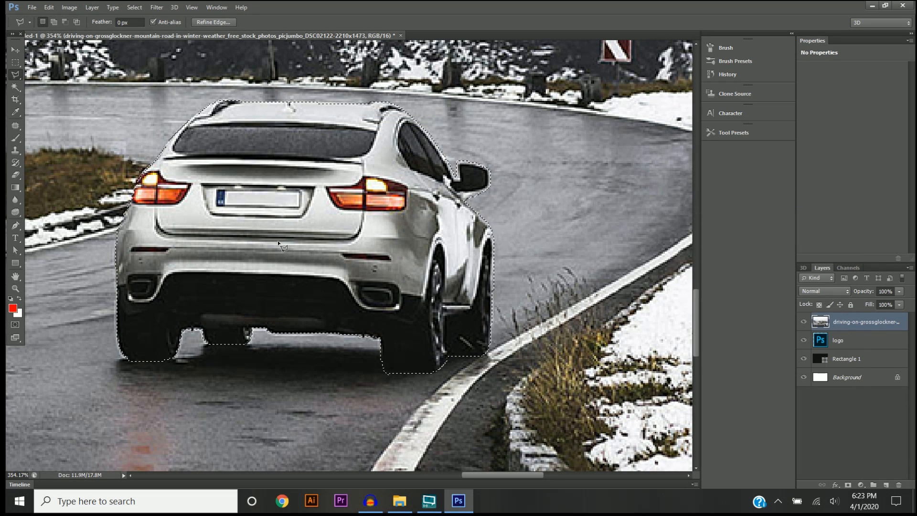
key("Delete")
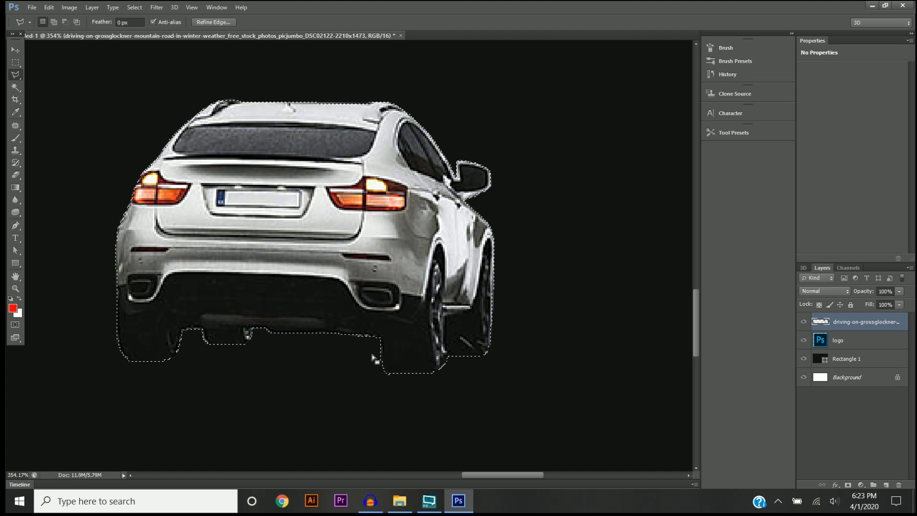
key("ctrl+d")
scroll(289, 281, "down", 5)
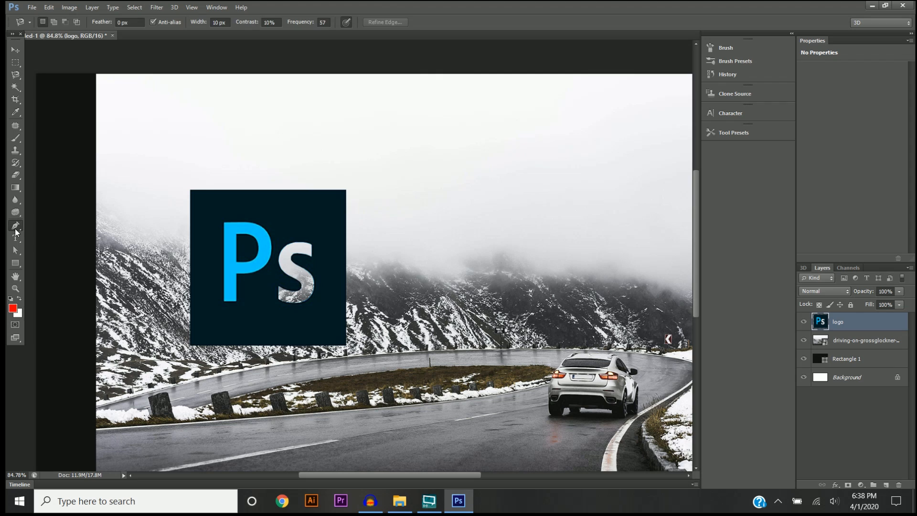
- With the Pen tool, start a path on the logo's letter P, anchoring both bottom corners of its stem
key("p")
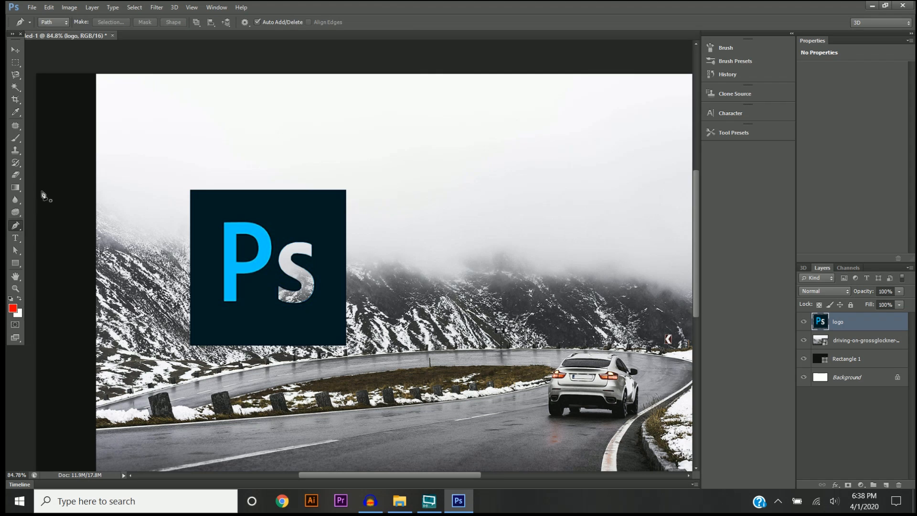
right_click(14, 233)
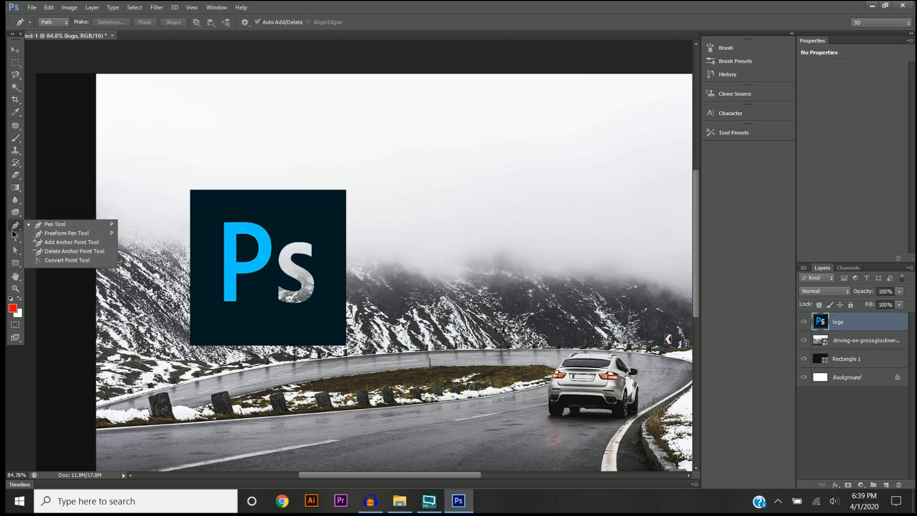
left_click(56, 226)
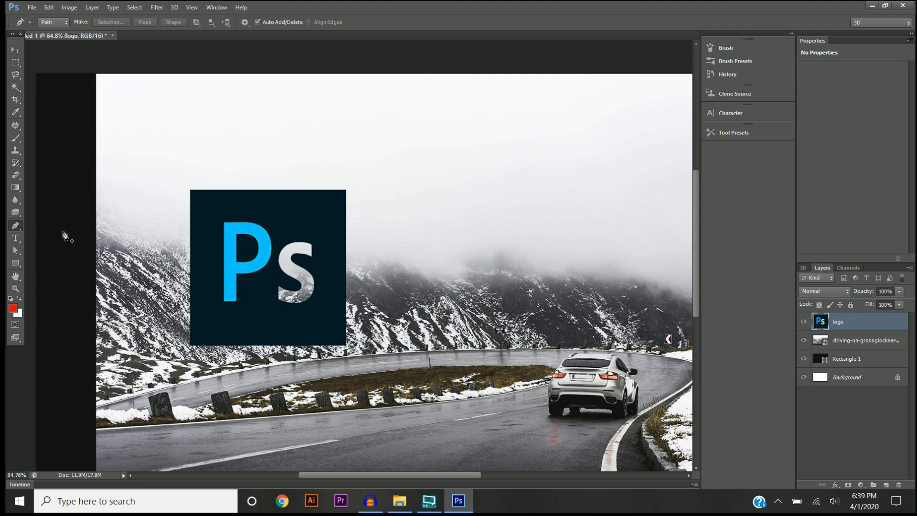
right_click(15, 226)
left_click(56, 226)
scroll(201, 259, "up", 7)
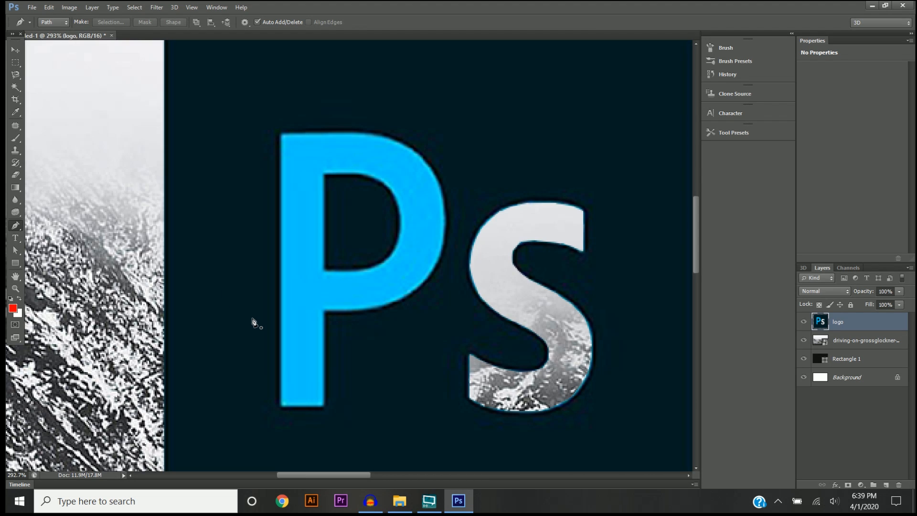
scroll(304, 409, "up", 3)
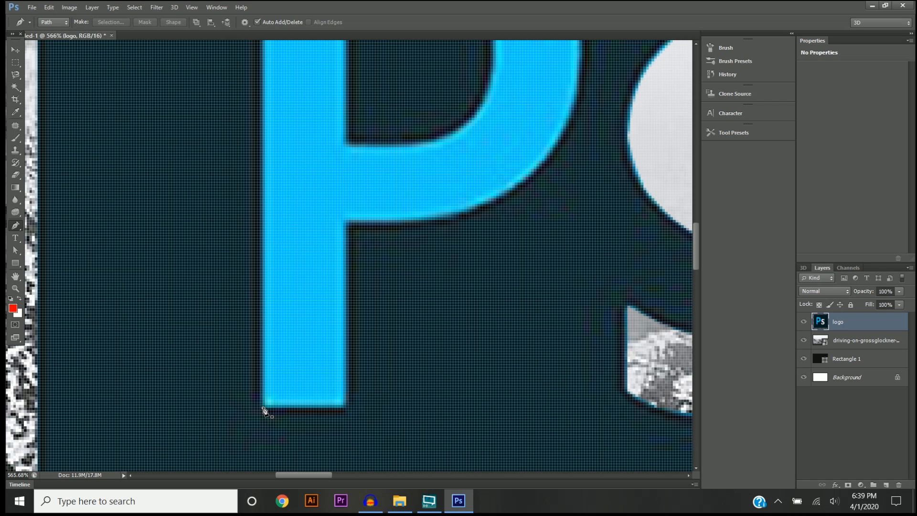
left_click(265, 410)
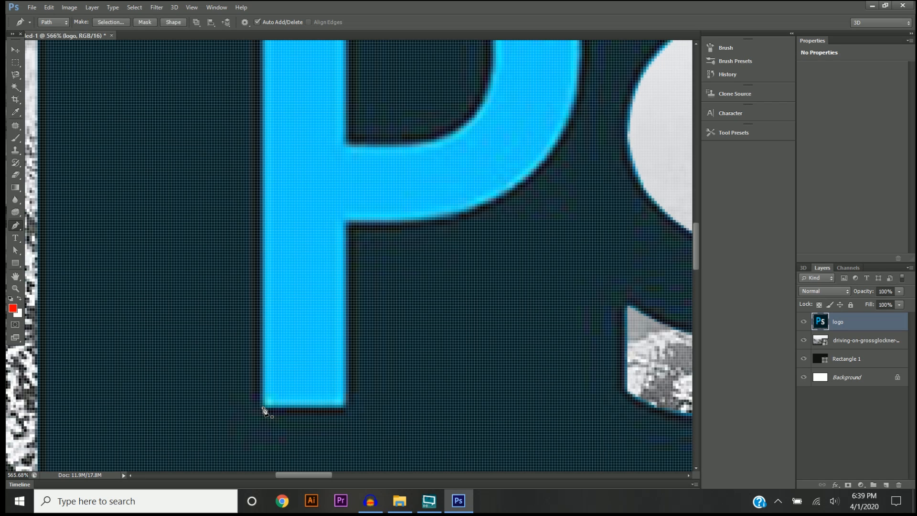
left_click(346, 408)
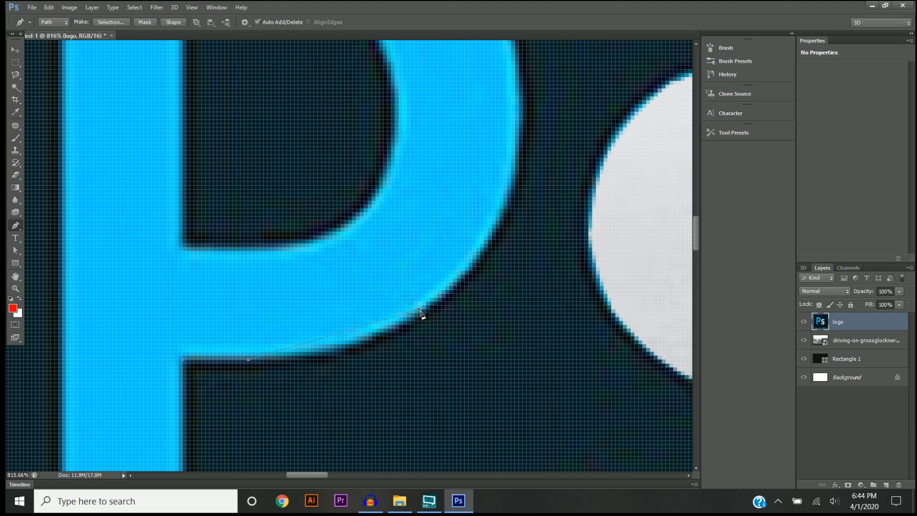
- Add a curved anchor on the lower part of the P's bowl and adjust its handles to follow the outer edge
left_click_drag(419, 310, 426, 311)
left_click_drag(472, 280, 437, 300)
left_click_drag(478, 277, 426, 305)
mouse_move(429, 308)
left_mouse_down()
mouse_move(445, 297)
mouse_move(430, 308)
mouse_move(442, 309)
left_mouse_up()
left_click_drag(458, 304, 445, 292)
left_click_drag(444, 292, 483, 261)
key("ctrl+z")
left_click_drag(422, 315, 475, 269)
- Continue the path around the P's bowl with curved anchors at its outermost point and upper curve
scroll(475, 269, "down", 1)
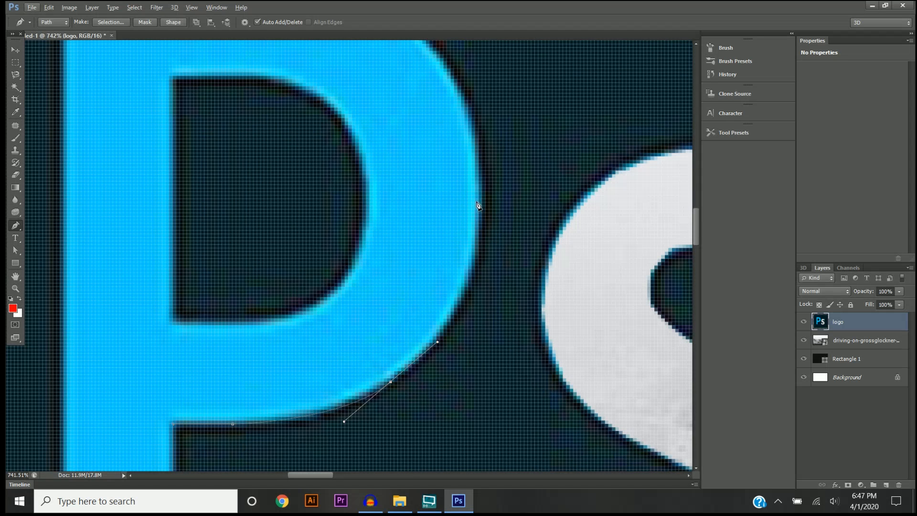
left_click_drag(480, 196, 476, 101)
left_click_drag(537, 329, 589, 441)
left_click_drag(440, 121, 381, 85)
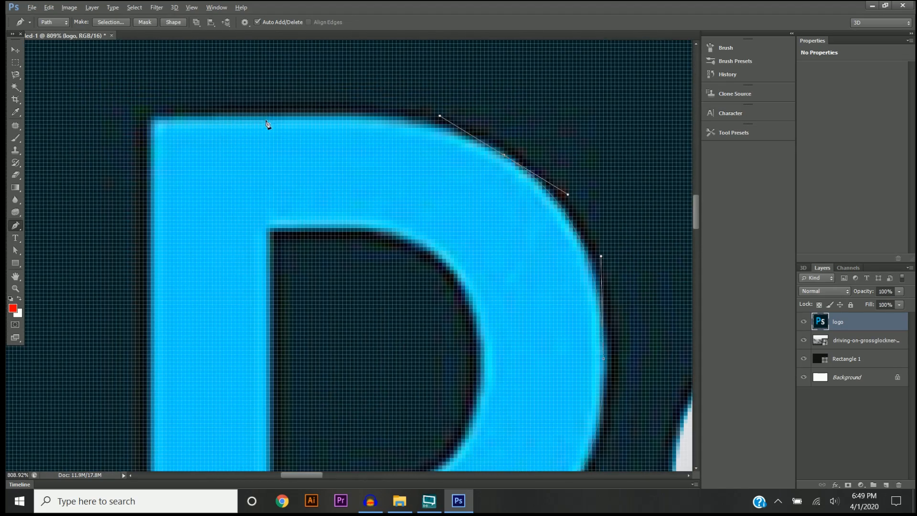
- Run the path along the P's top edge and down the stem, closing it at the starting corner
scroll(271, 127, "down", 3)
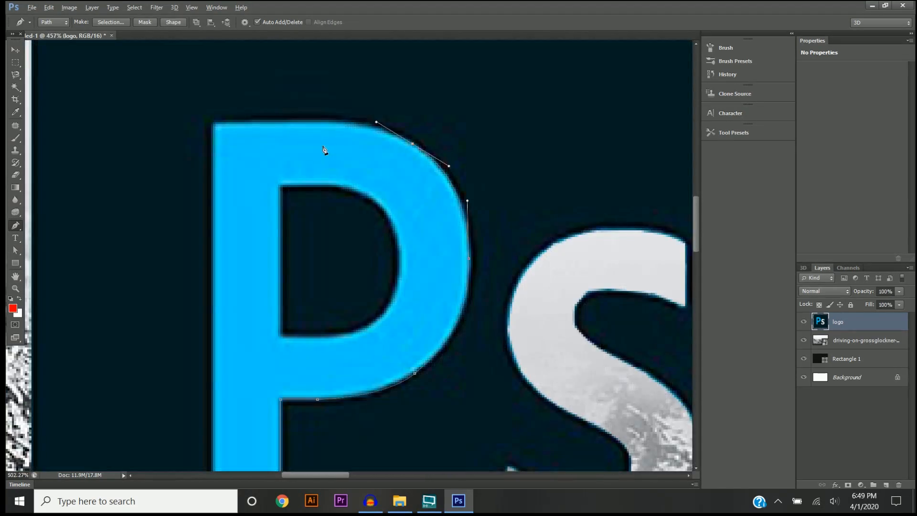
scroll(324, 149, "up", 4)
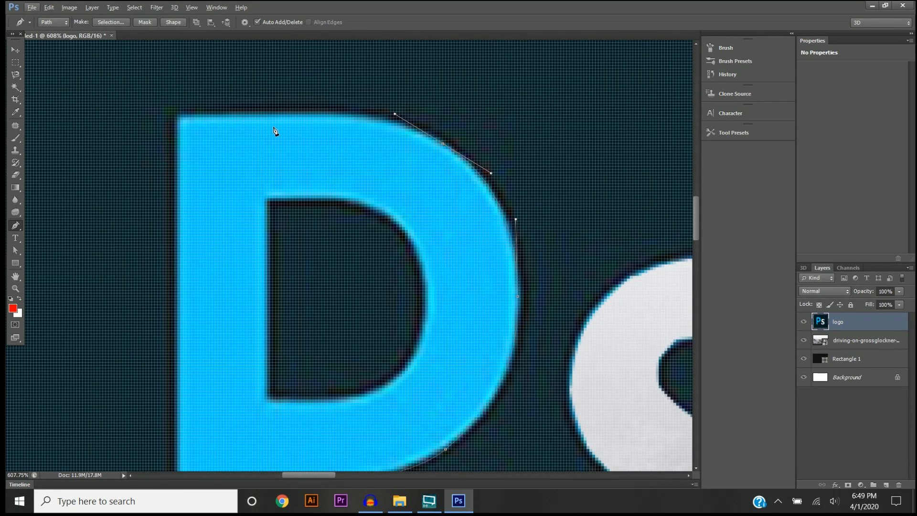
scroll(275, 136, "up", 2)
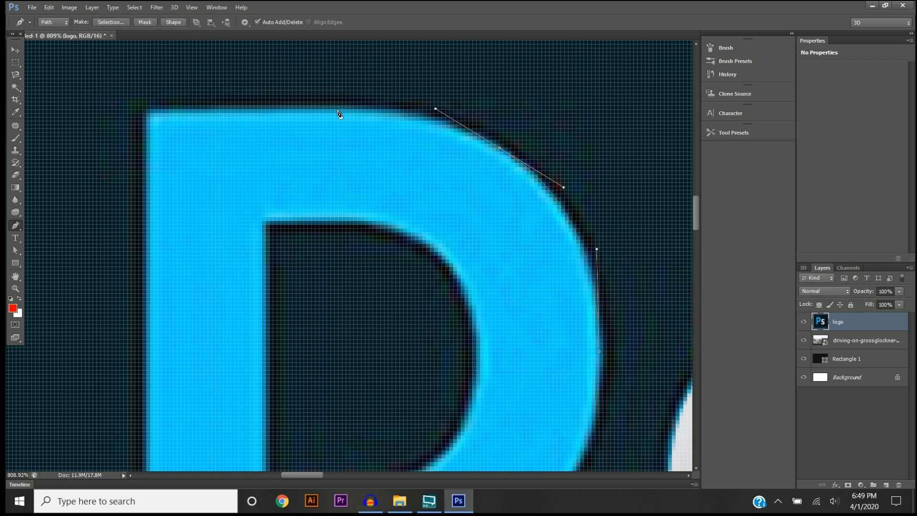
left_click(339, 114)
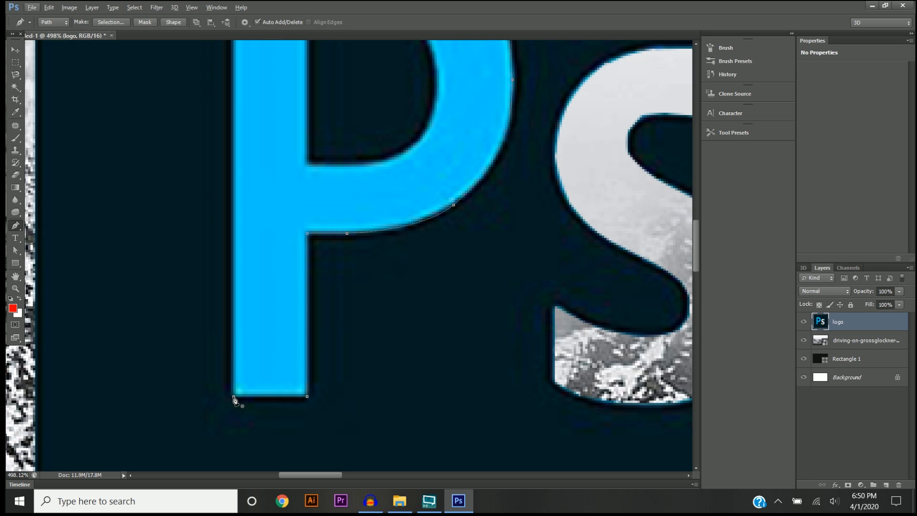
left_click(234, 398)
- Make a new selection from the P path with a feather radius of 5 pixels
scroll(260, 346, "down", 1)
scroll(259, 346, "down", 5)
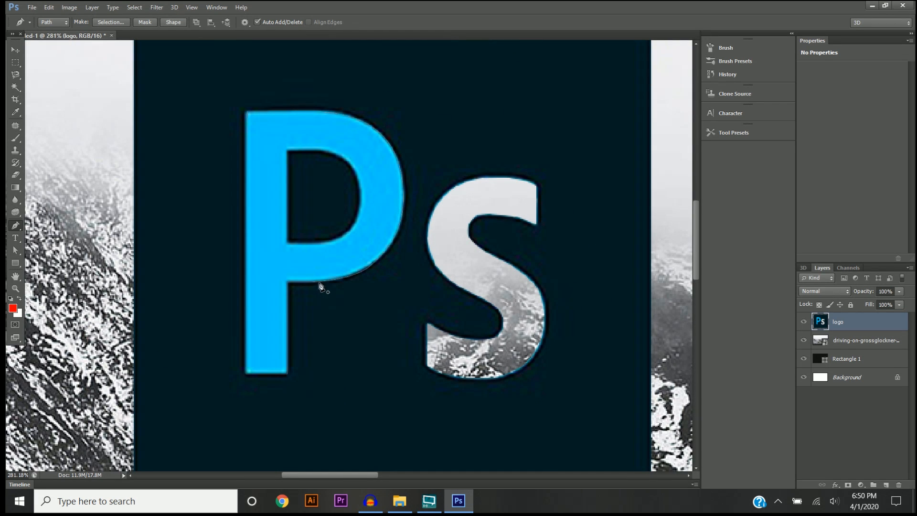
right_click(321, 285)
left_click(362, 94)
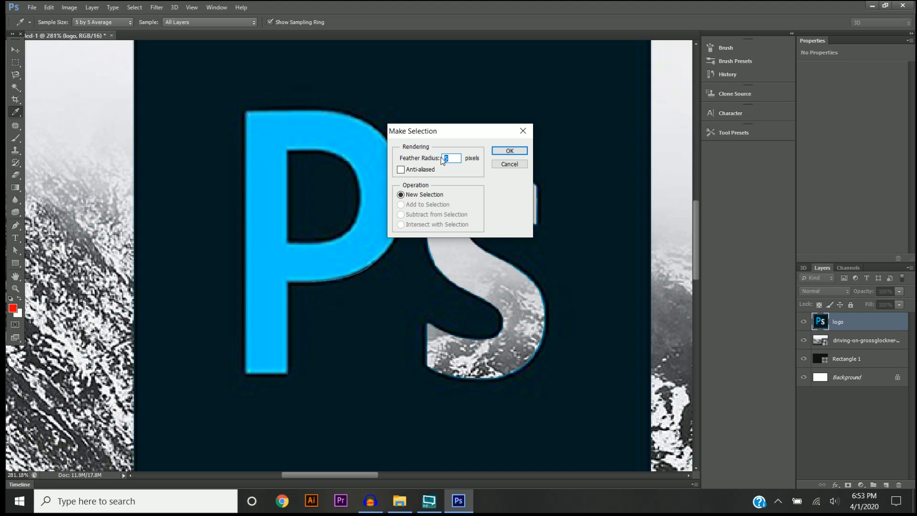
left_click(508, 151)
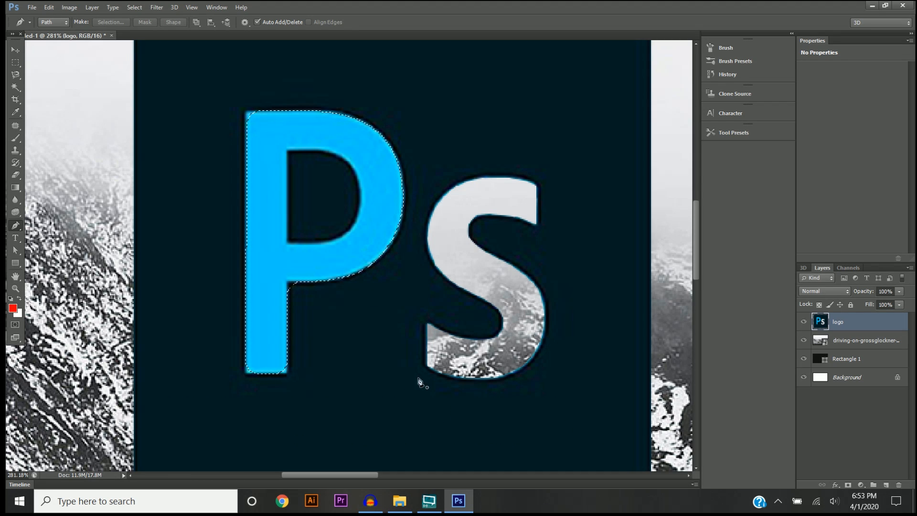
- Try deleting everything outside the feathered P selection on the logo layer and inspect the edges up close
scroll(313, 282, "down", 8)
scroll(303, 280, "down", 3)
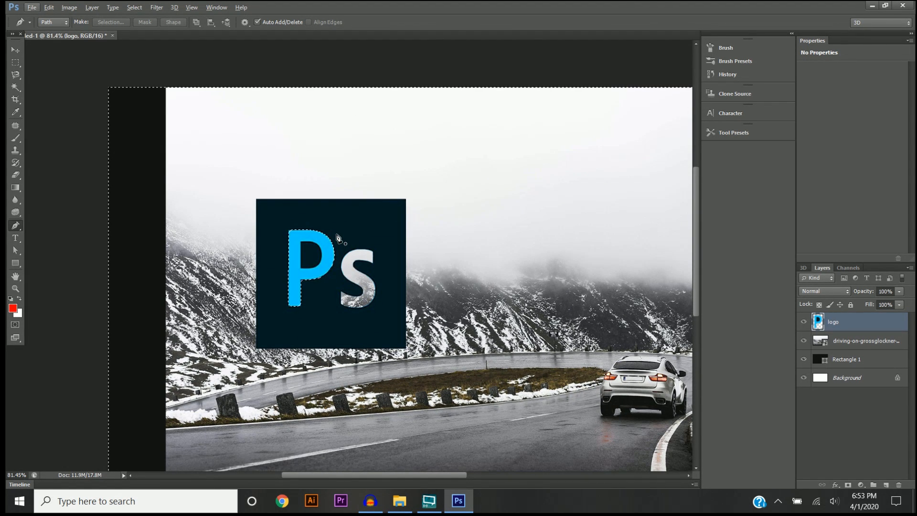
scroll(302, 254, "up", 14)
scroll(299, 329, "up", 3)
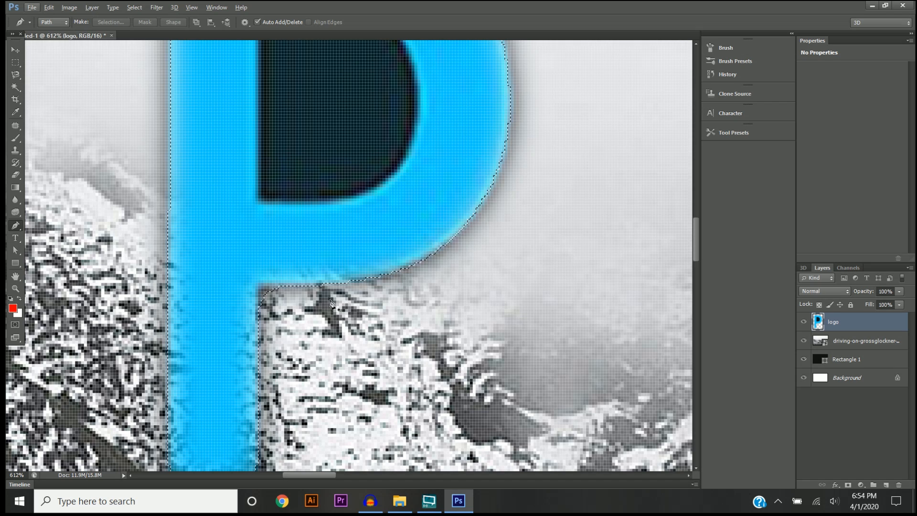
scroll(416, 272, "down", 4)
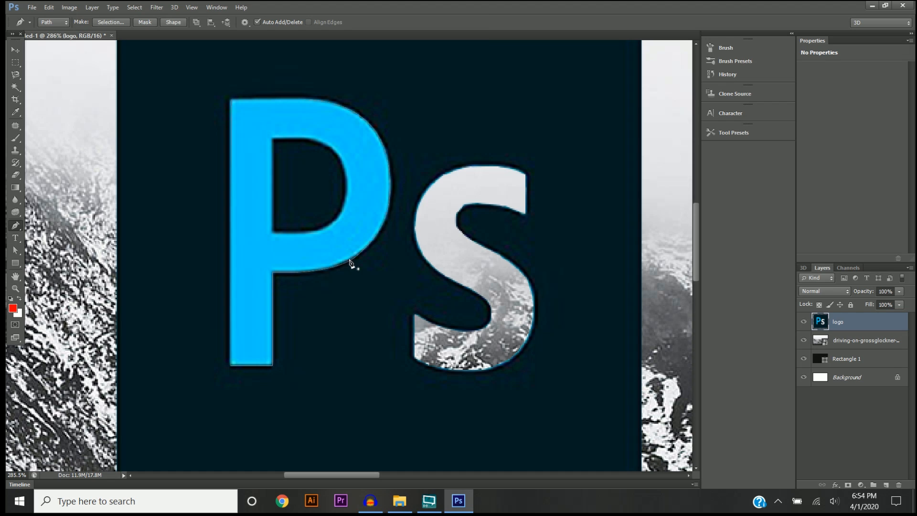
- Make a new selection from the P path with a feather radius of 0 pixels
right_click(351, 261)
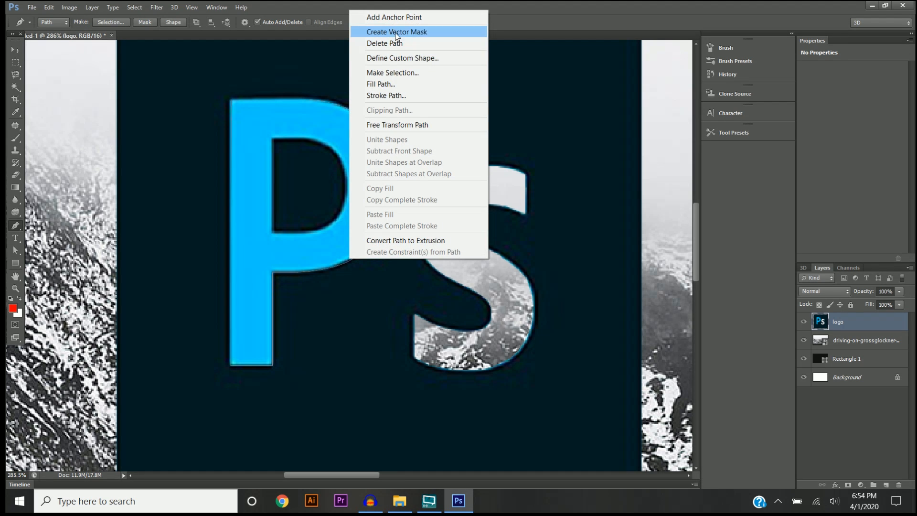
left_click(393, 73)
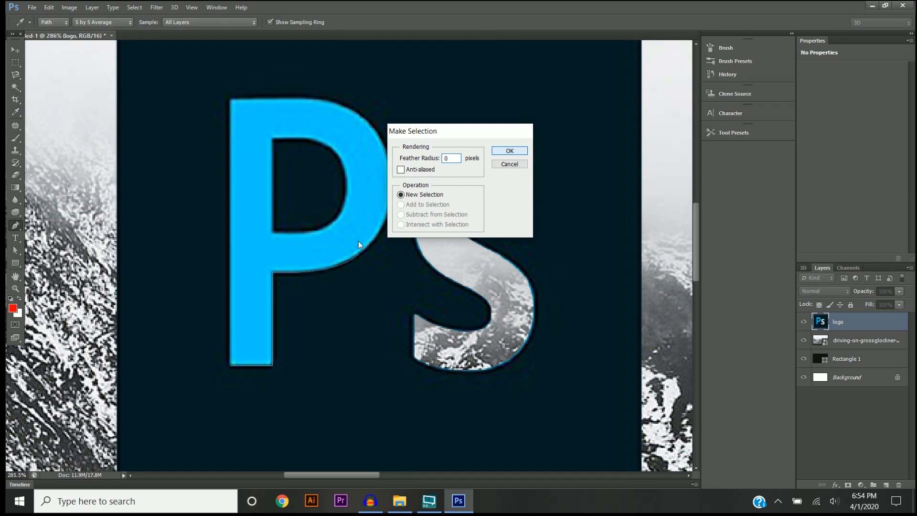
key("Return")
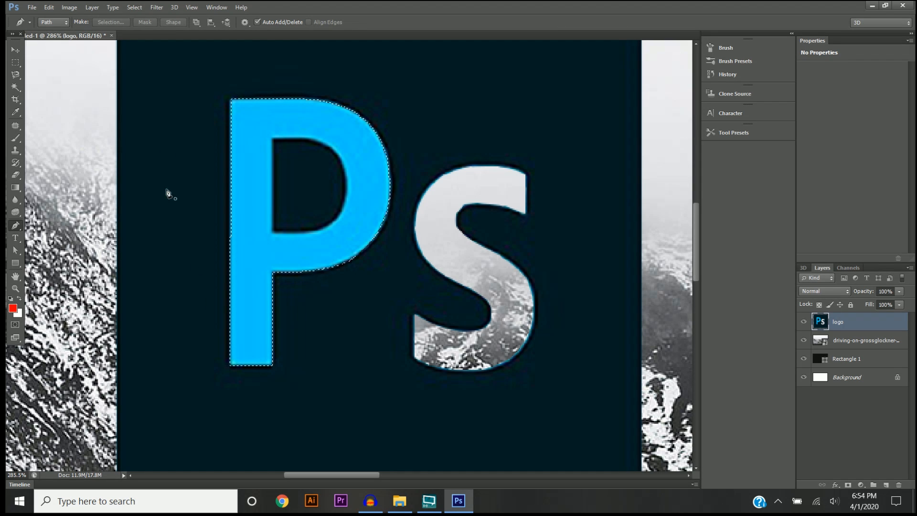
- Invert the P selection and delete the rest of the logo around the letter
key("ctrl+shift+i")
key("Delete")
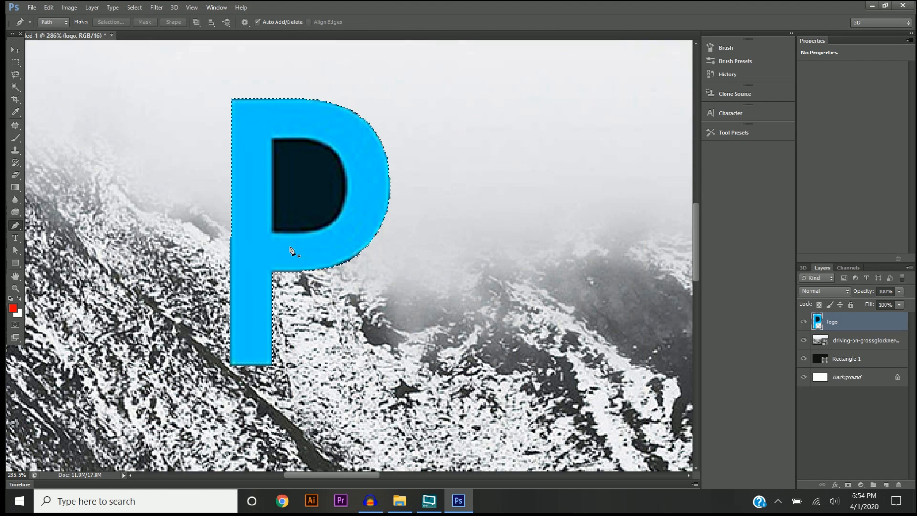
scroll(301, 177, "up", 2)
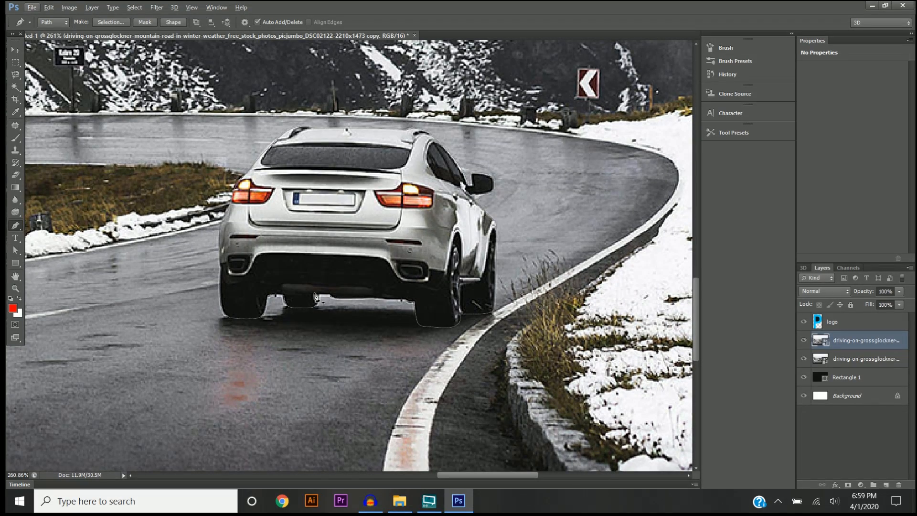
- Make a new selection from the path around the car with a feather radius of 0 pixels
scroll(325, 253, "up", 3)
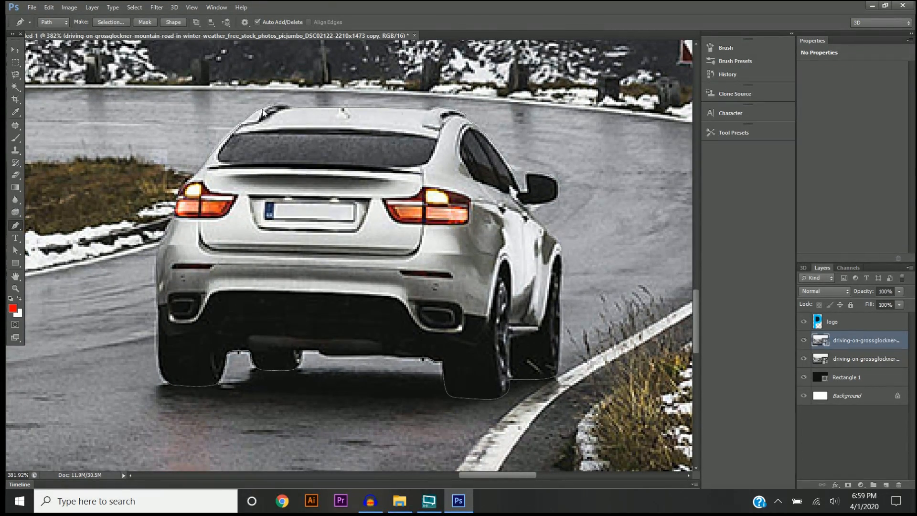
right_click(264, 113)
left_click(297, 171)
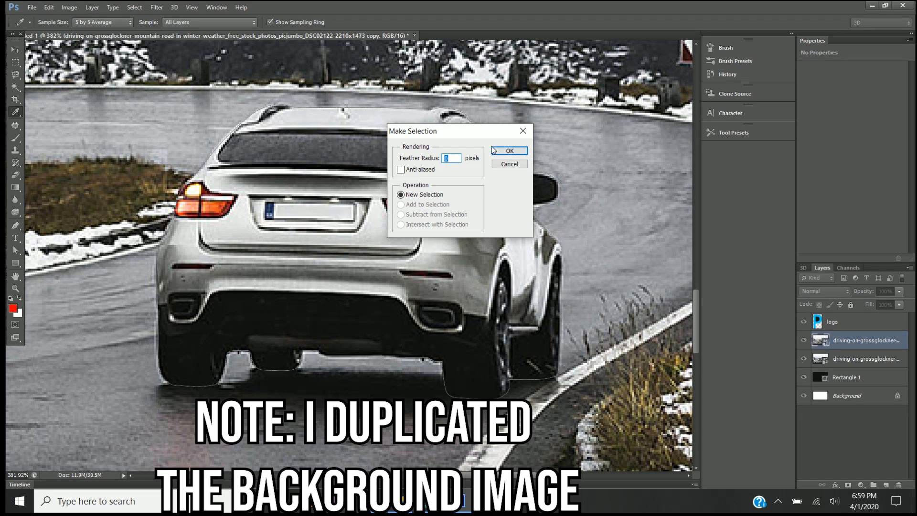
left_click(509, 150)
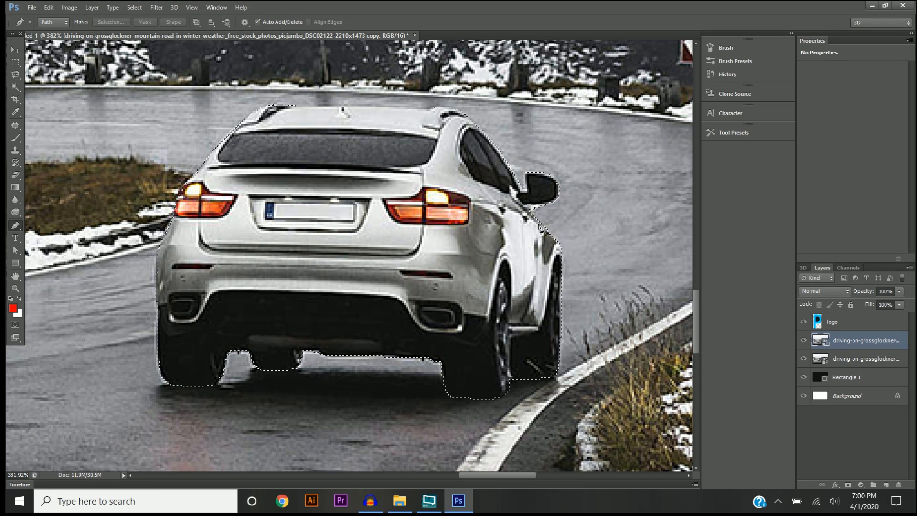
- Rasterize the duplicated road photo layer and delete everything outside the car selection
right_click(834, 343)
left_click(735, 202)
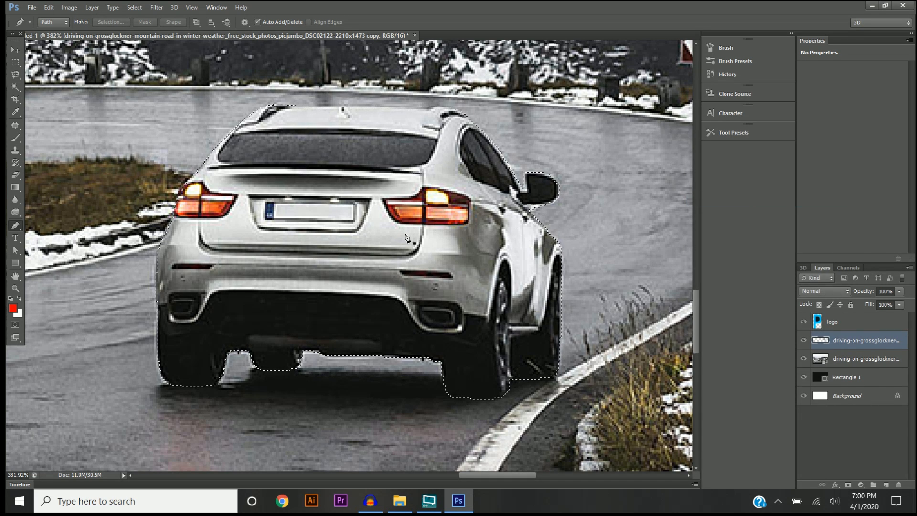
key("ctrl+0")
- Clear the selection around the cut-out car and get ready to move its layer with the Move tool
left_click(16, 49)
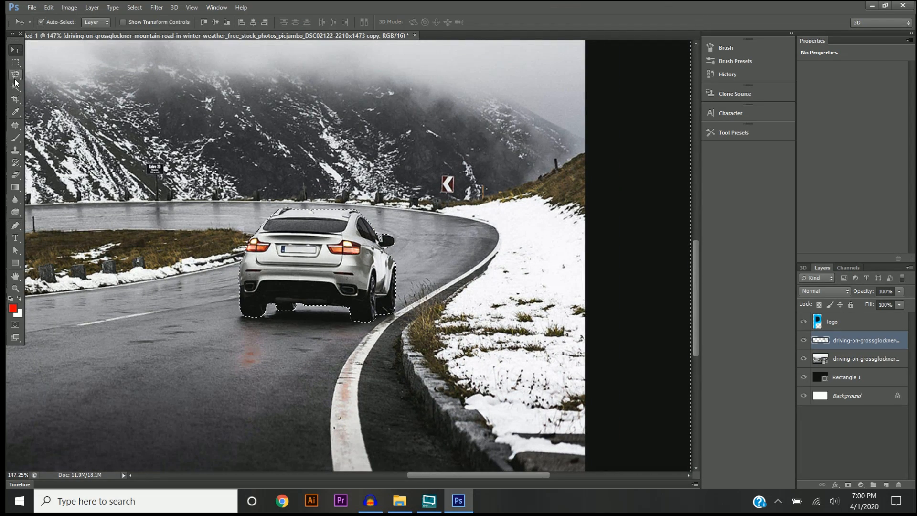
scroll(301, 285, "up", 1)
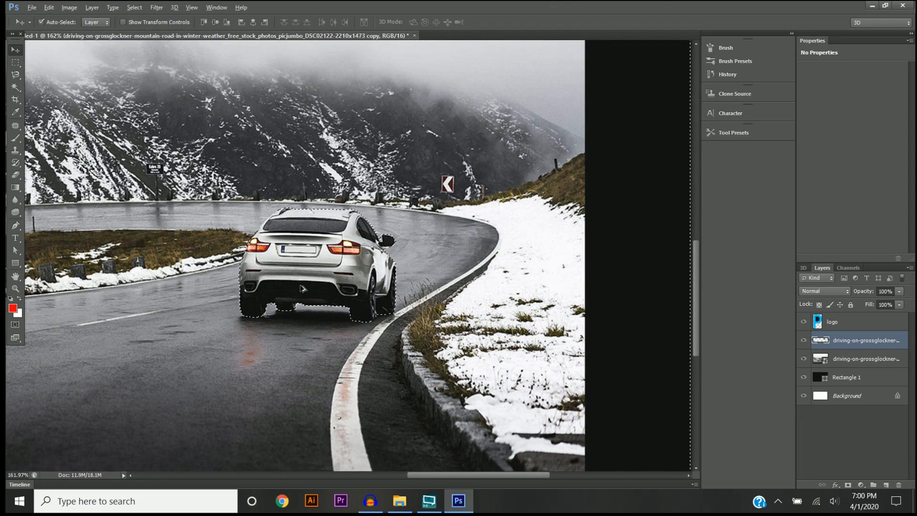
scroll(302, 285, "up", 4)
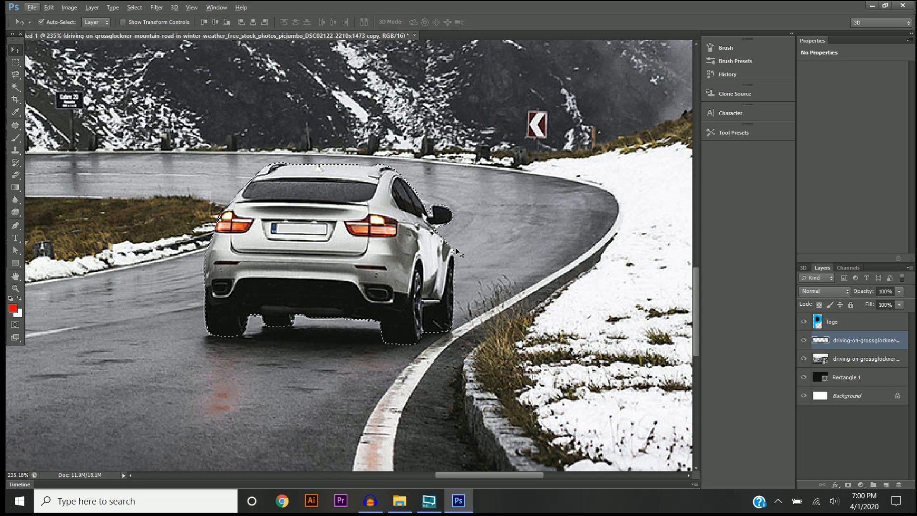
key("ctrl+d")
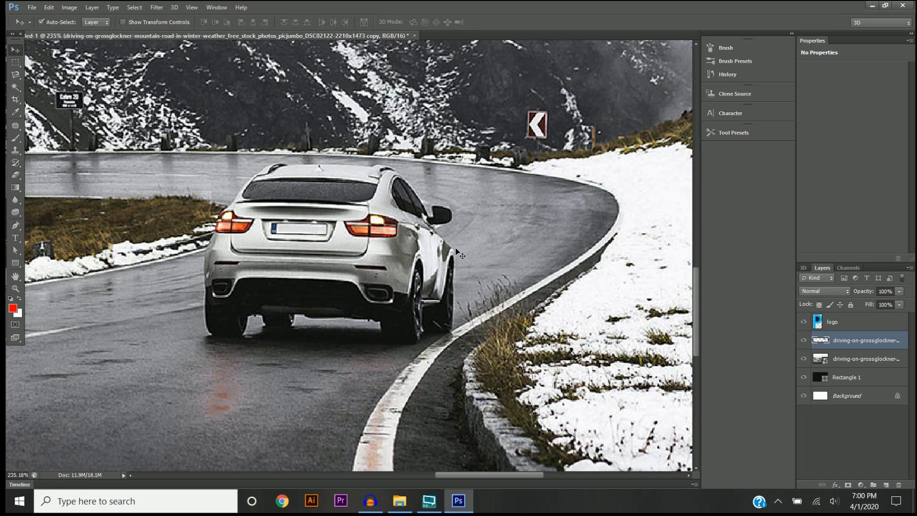
scroll(520, 255, "down", 4)
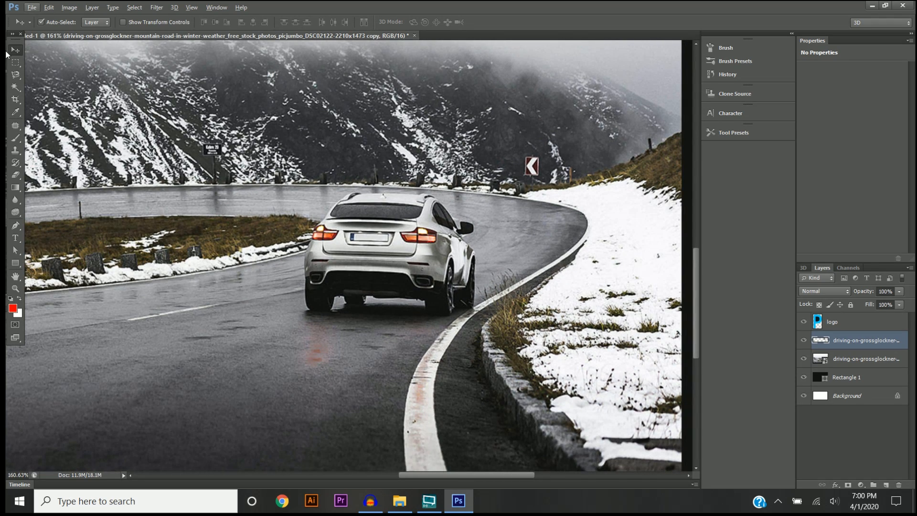
- Move the cut-out car copy away from the original to the road bend just beyond it, near the snowy roadside
left_click_drag(359, 240, 199, 294)
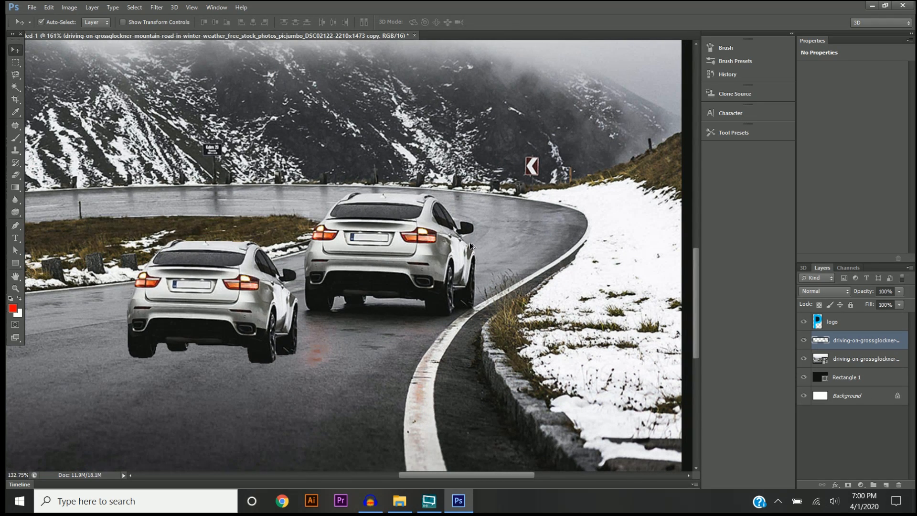
scroll(335, 332, "down", 3)
scroll(336, 331, "up", 1)
left_click_drag(328, 283, 546, 179)
scroll(344, 279, "down", 1)
scroll(399, 302, "up", 3)
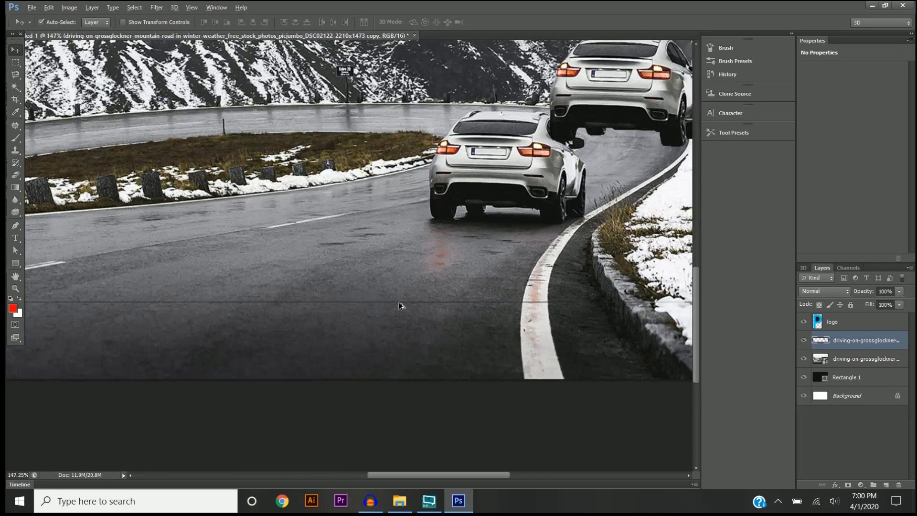
scroll(398, 302, "up", 4)
scroll(399, 302, "down", 6)
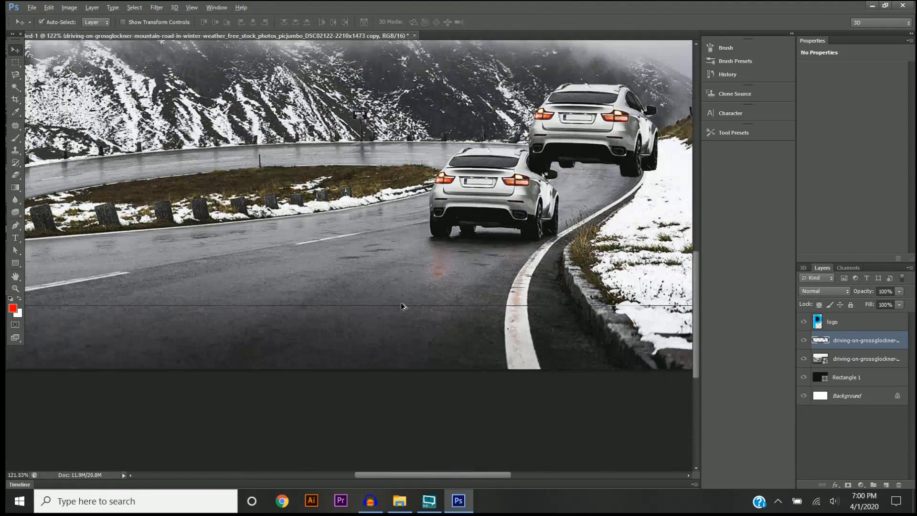
scroll(401, 307, "down", 3)
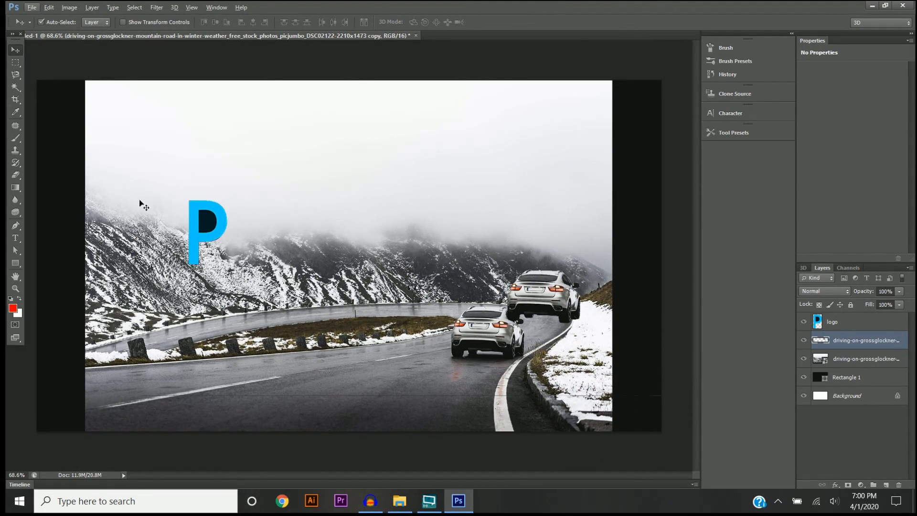
- Outline the stray line across the lower road with the Polygonal Lasso, delete it from the cut-out car layer and deselect
left_click(15, 75)
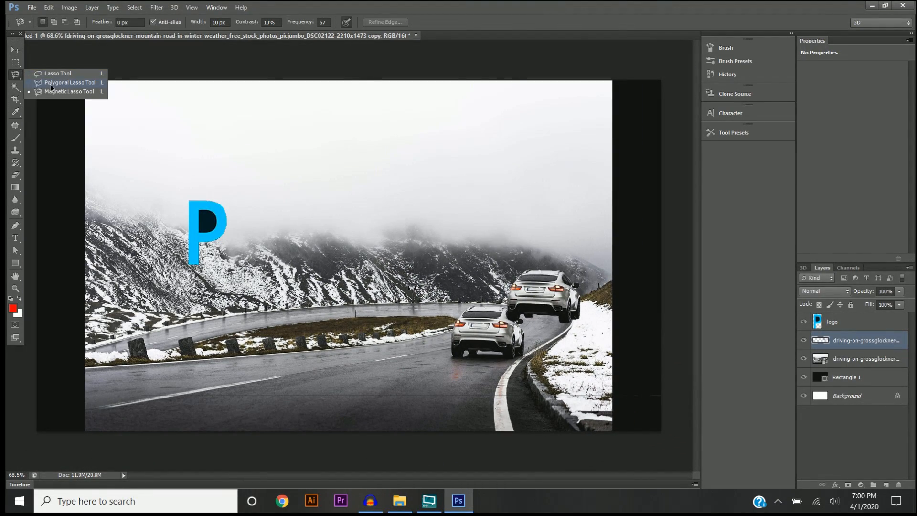
left_click(50, 84)
left_click(59, 363)
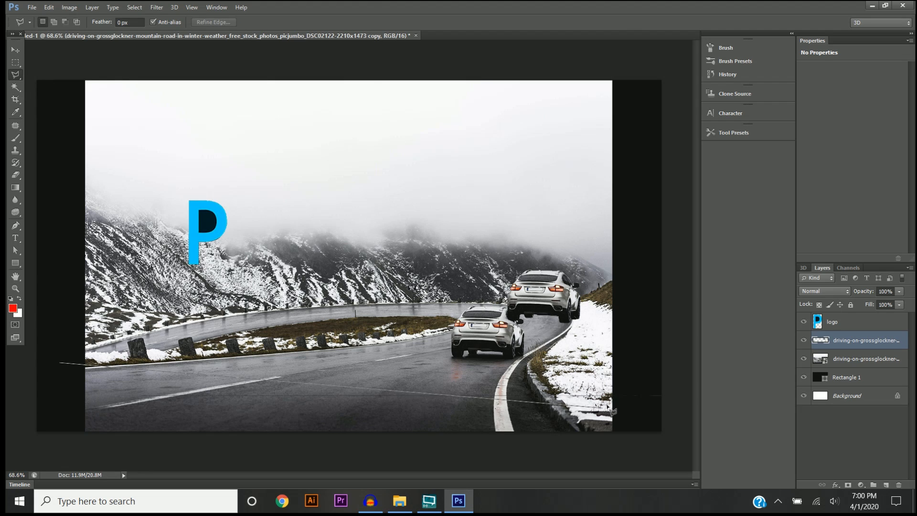
left_click(668, 373)
left_click(670, 420)
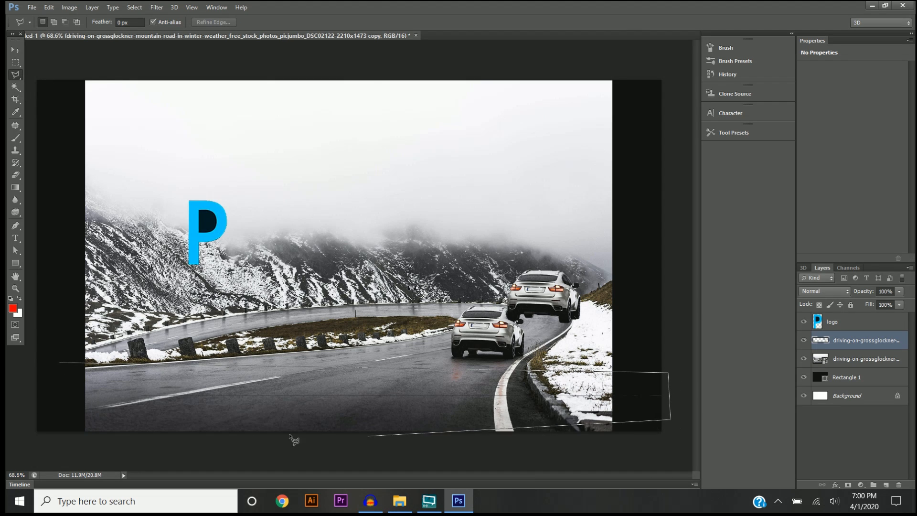
left_click(64, 405)
left_click(59, 363)
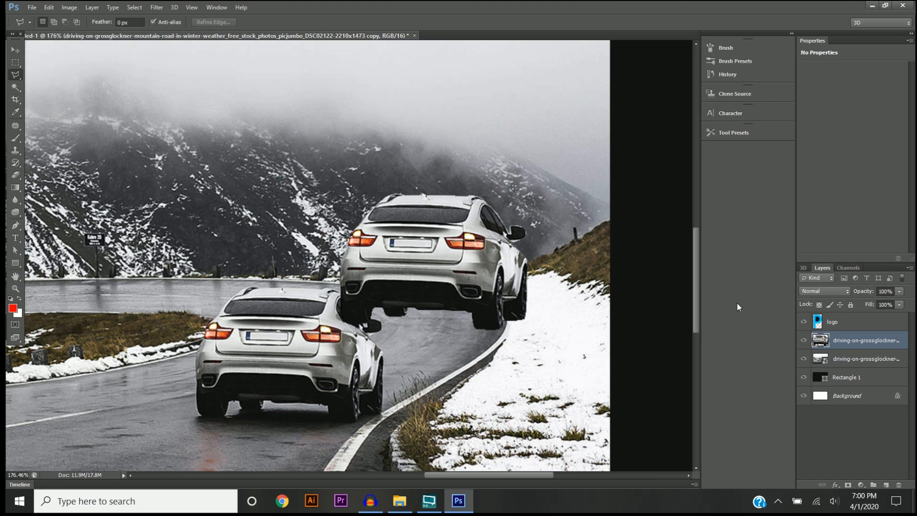
- Flip the cut-out car horizontally
left_click(48, 8)
mouse_move(128, 245)
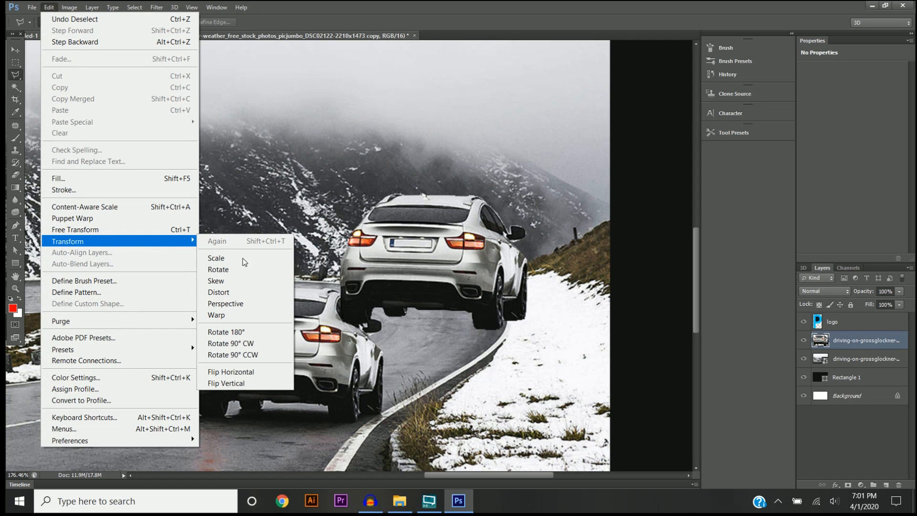
left_click(238, 376)
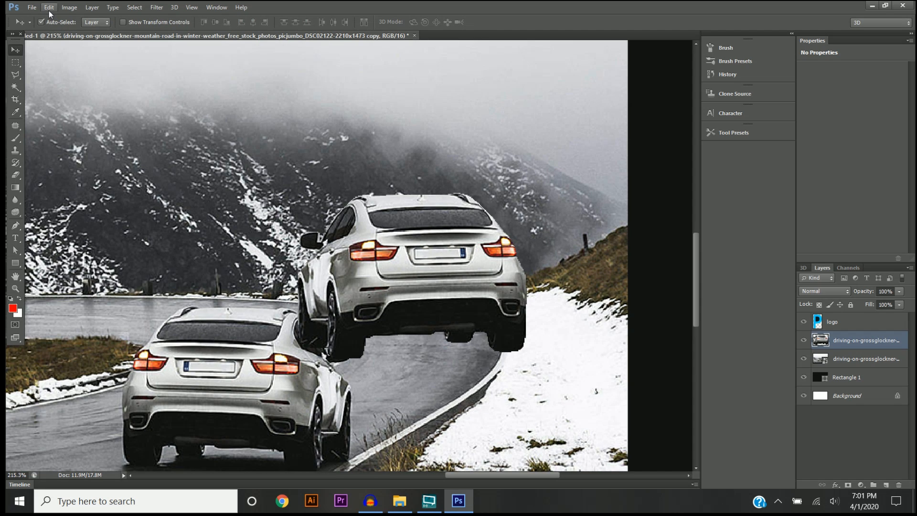
- Scale the flipped car down to about 48% of its width and height and apply the transformation
left_click(48, 8)
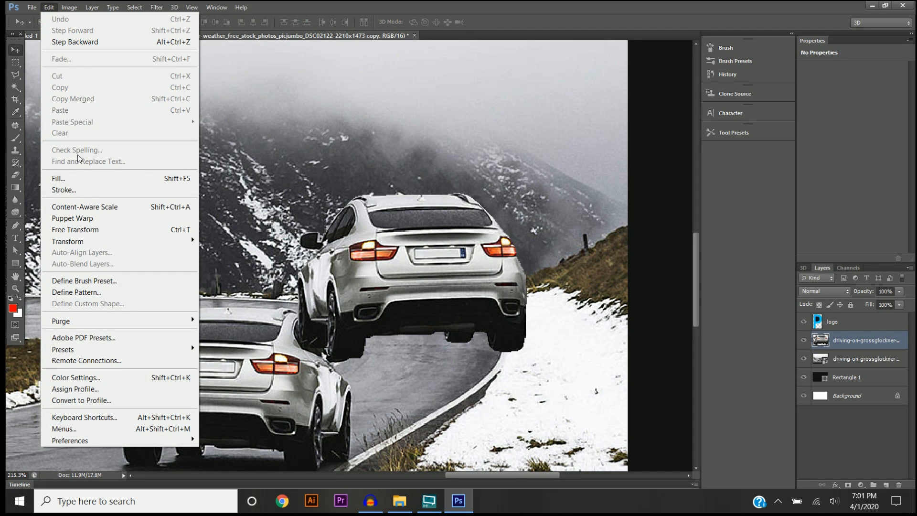
mouse_move(111, 242)
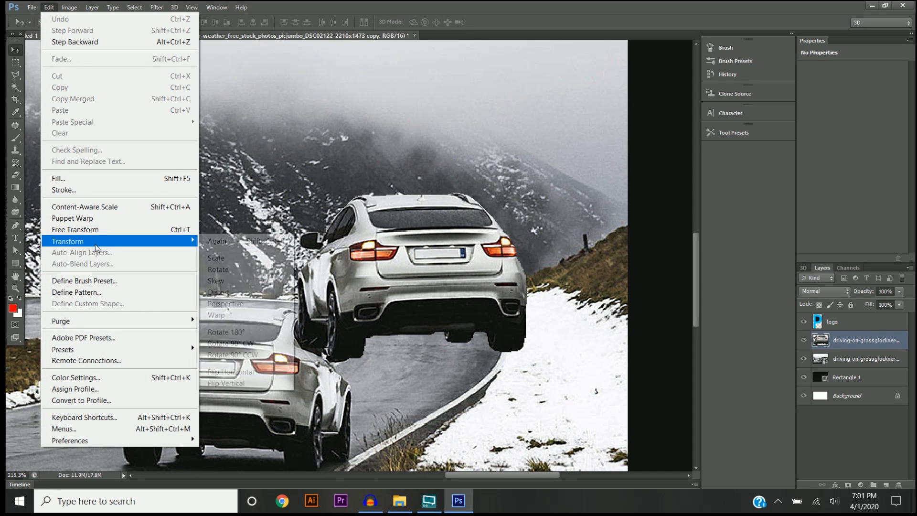
left_click(230, 259)
scroll(489, 227, "up", 3)
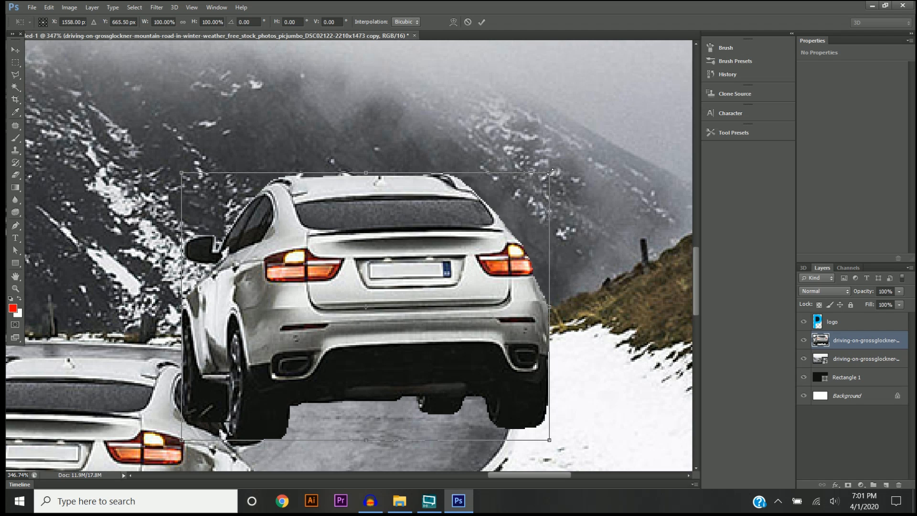
left_click_drag(550, 171, 411, 325)
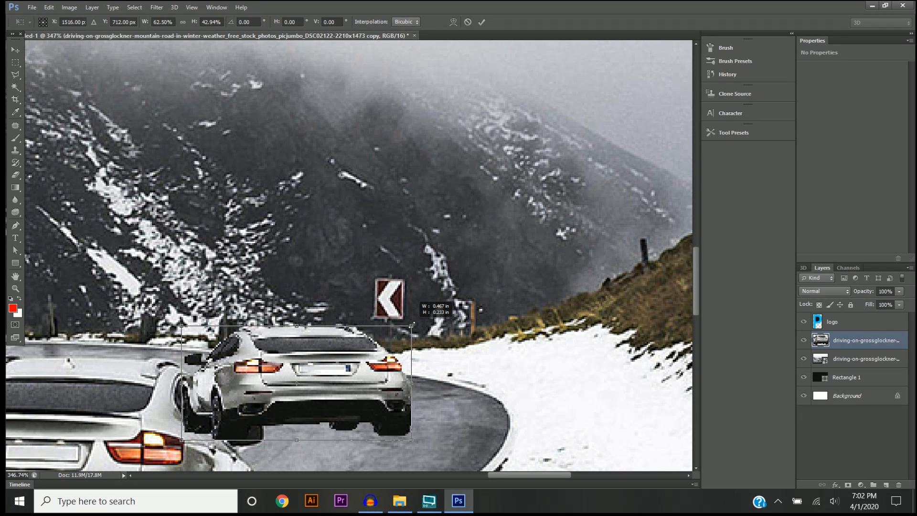
left_click_drag(412, 325, 366, 316)
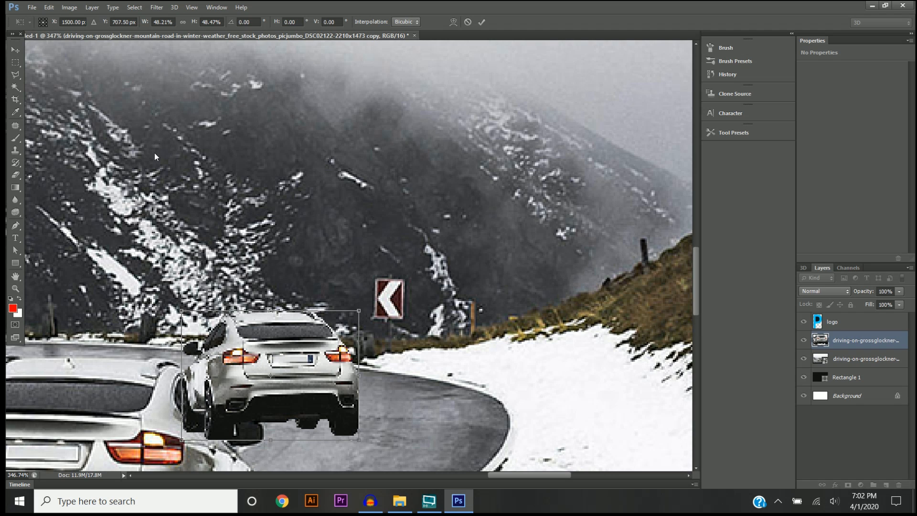
left_click(18, 49)
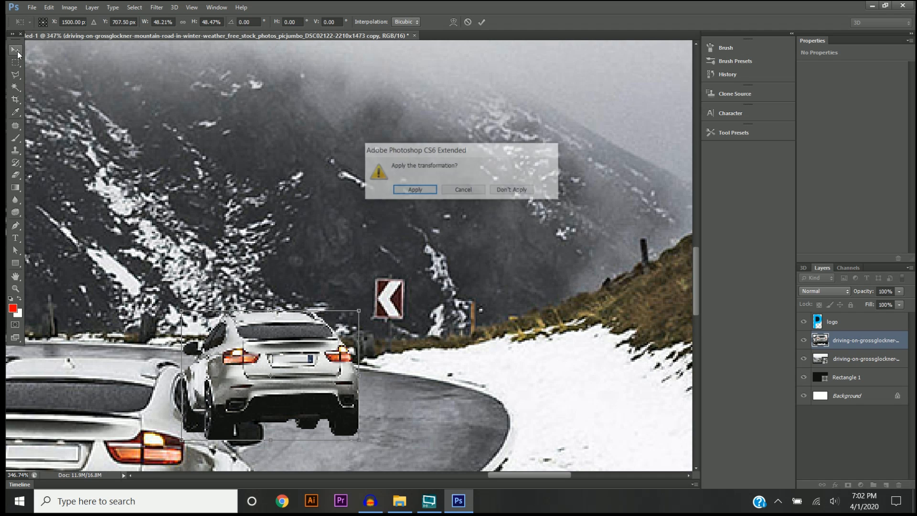
left_click(429, 195)
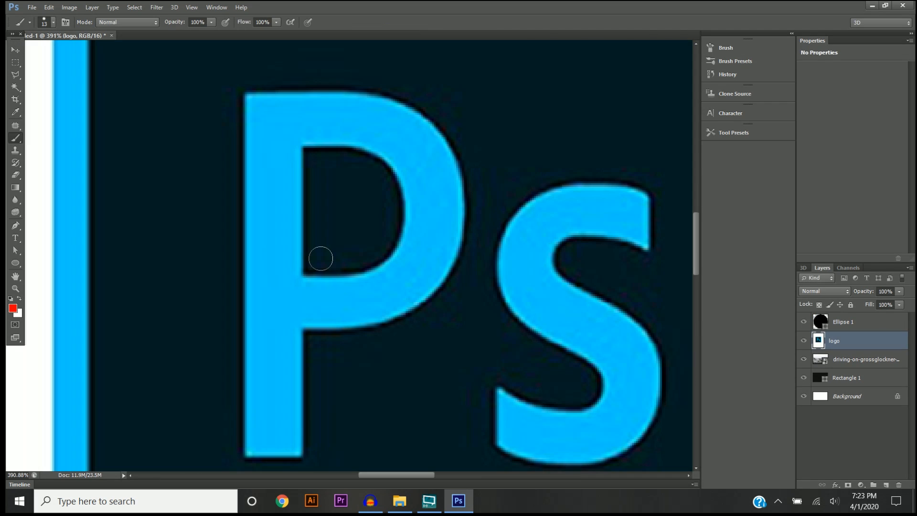
- Trace the outer edge of the logo's letter P with a Pen tool path, curving it around the bowl
left_click(15, 229)
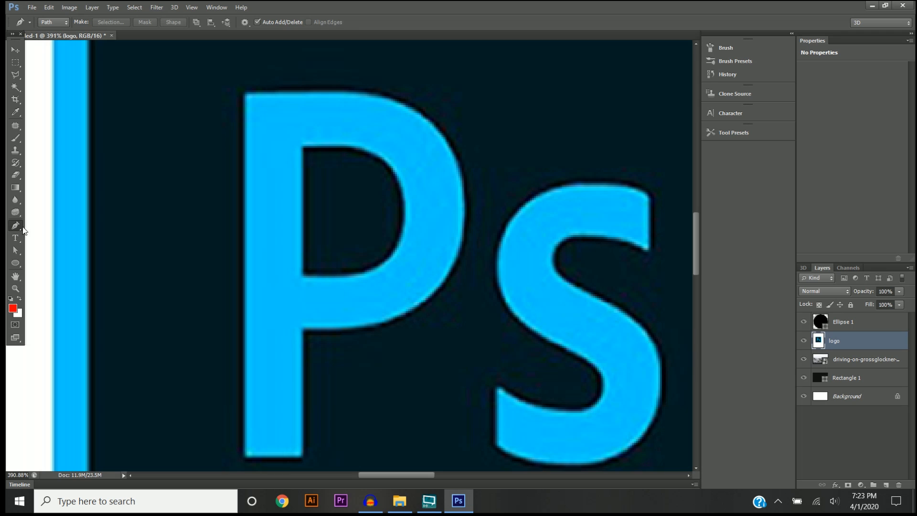
scroll(307, 225, "down", 1)
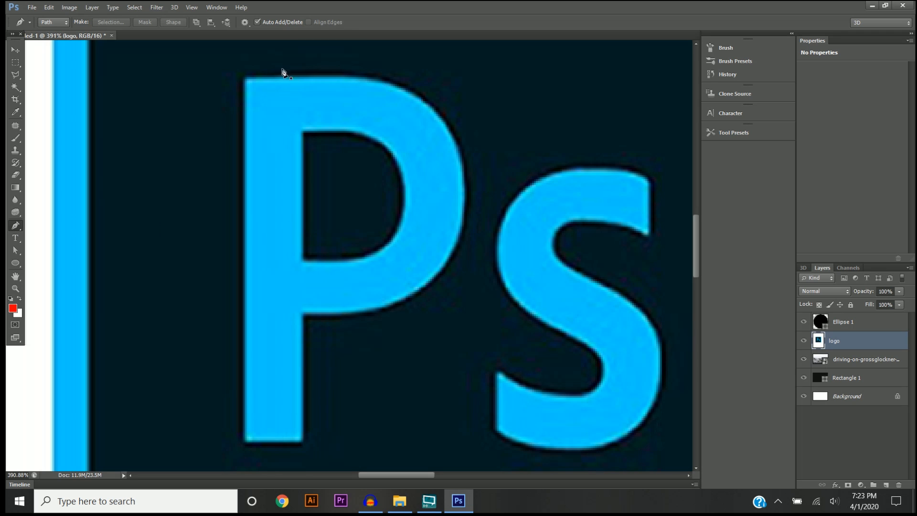
scroll(235, 328, "down", 1)
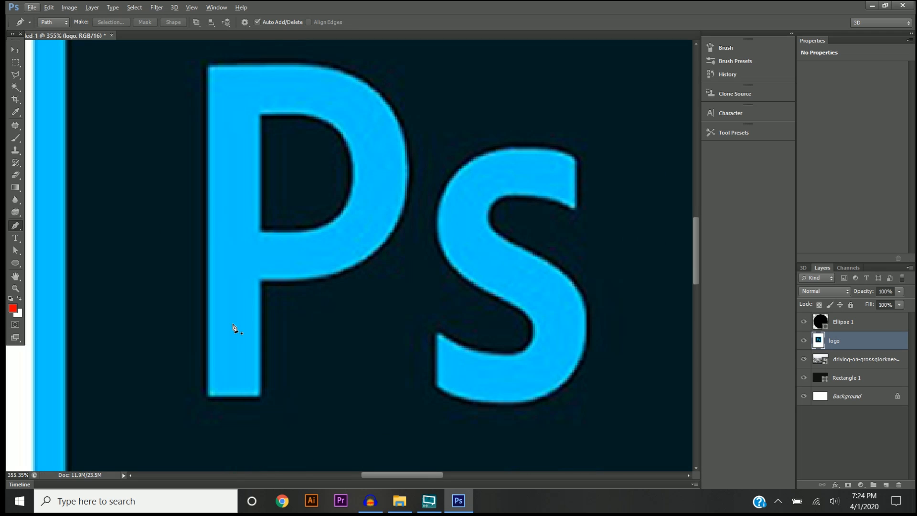
left_click(209, 396)
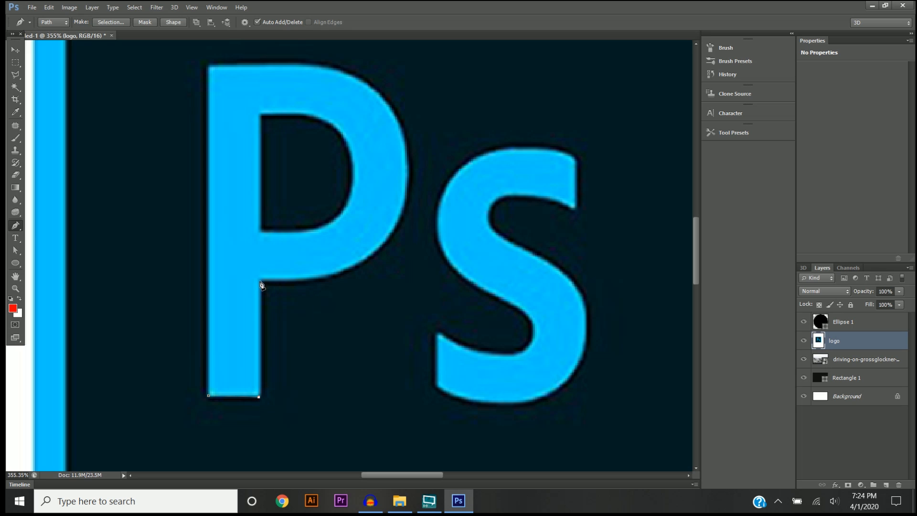
left_click(261, 281)
left_click(288, 280)
left_click_drag(326, 280, 370, 255)
left_click_drag(396, 113, 379, 91)
left_click_drag(329, 69, 296, 63)
left_click(210, 67)
- Turn the path around the P into a new selection with a feather radius of 0 pixels
right_click(332, 68)
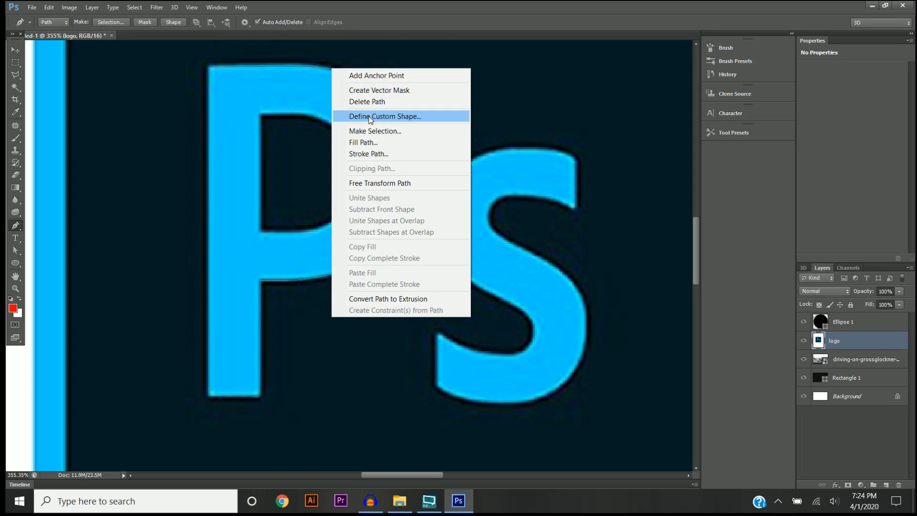
left_click(367, 128)
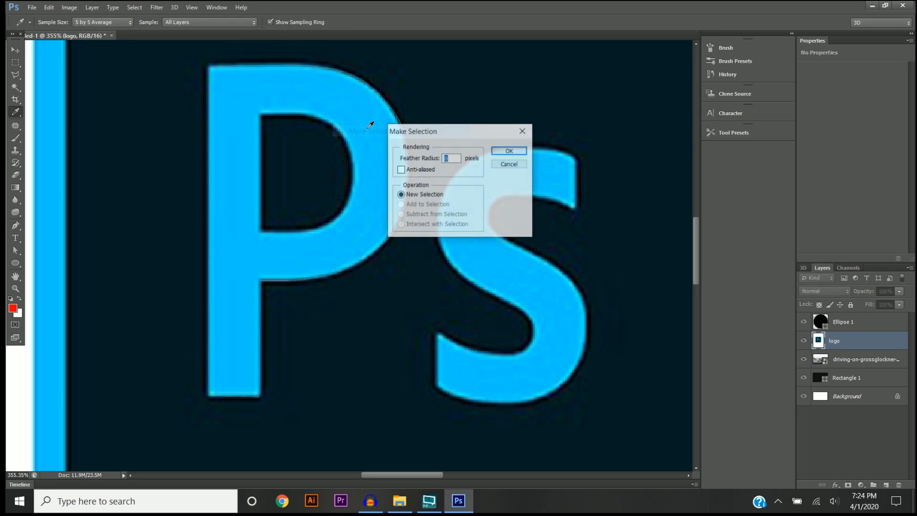
left_click(511, 151)
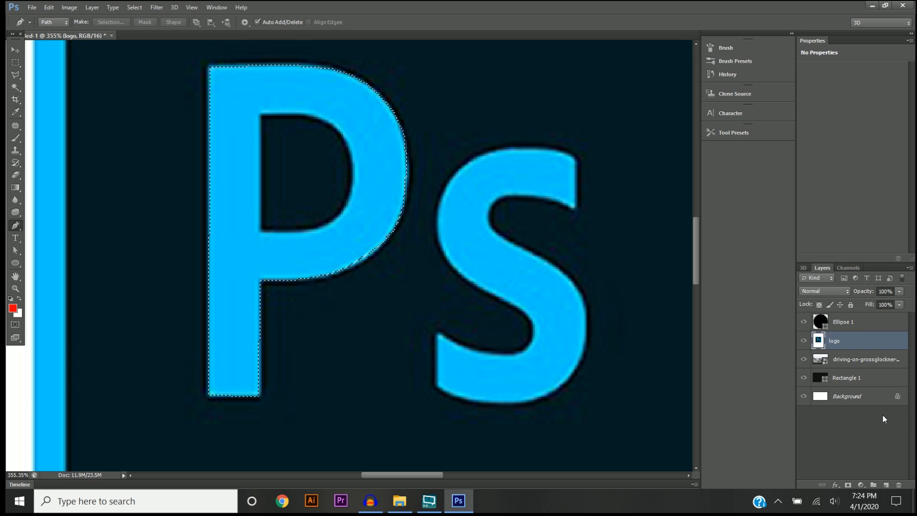
- Add a layer mask to the logo layer that keeps only the selected letter P
left_click(849, 486)
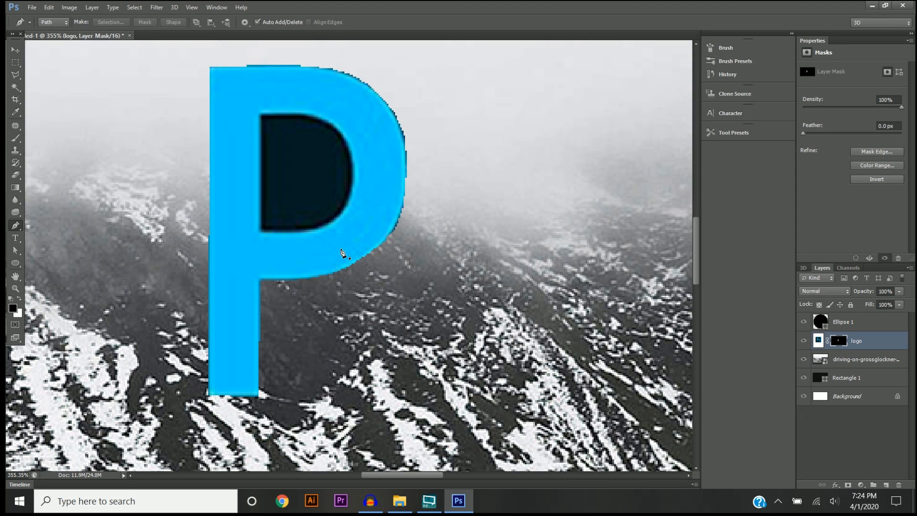
scroll(310, 283, "down", 6)
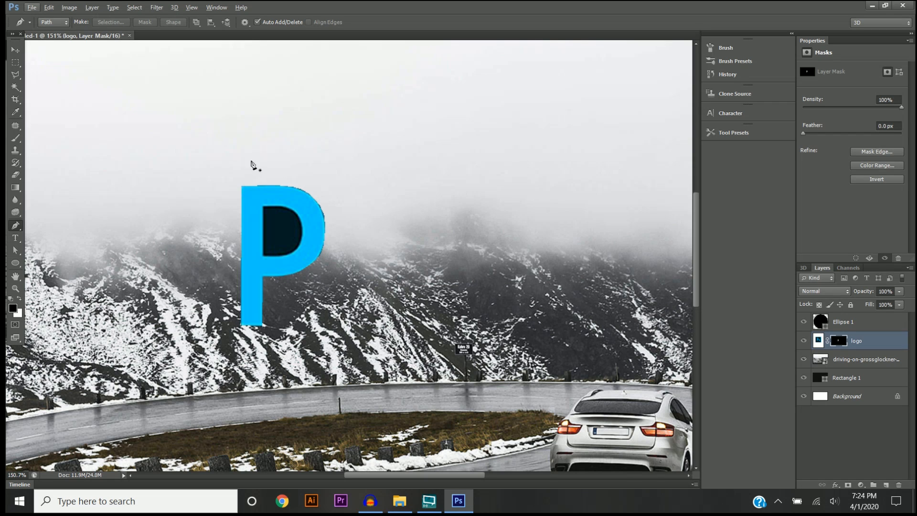
- Paint red brush strokes across the bowl of the P on the logo layer's image instead of its mask
scroll(267, 251, "up", 6)
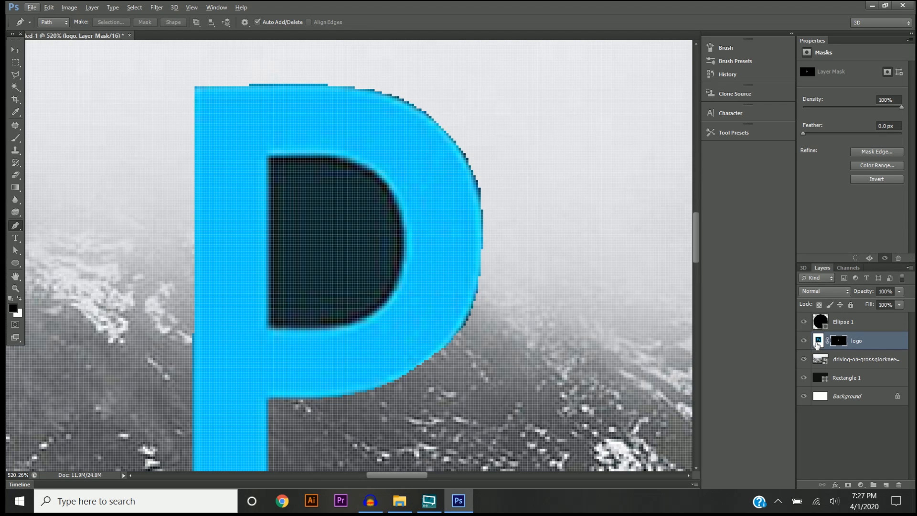
left_click(818, 341)
left_click(14, 142)
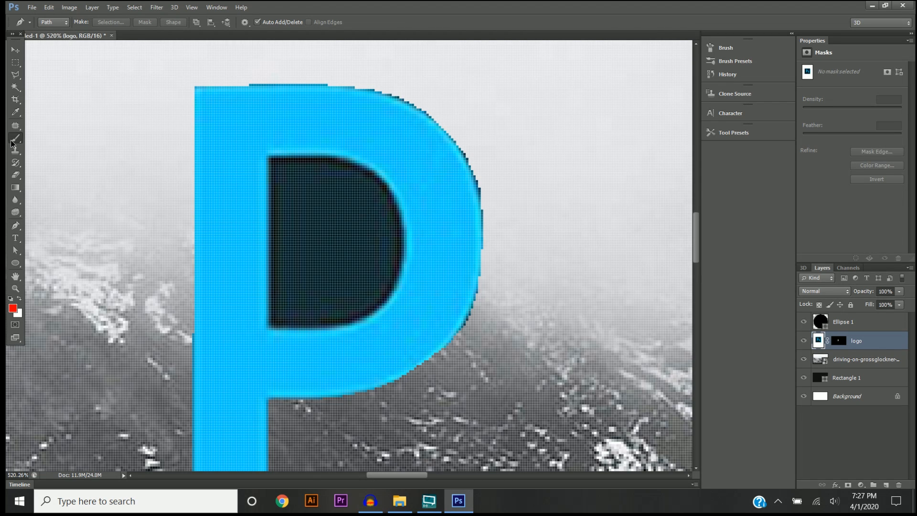
left_click_drag(430, 176, 351, 214)
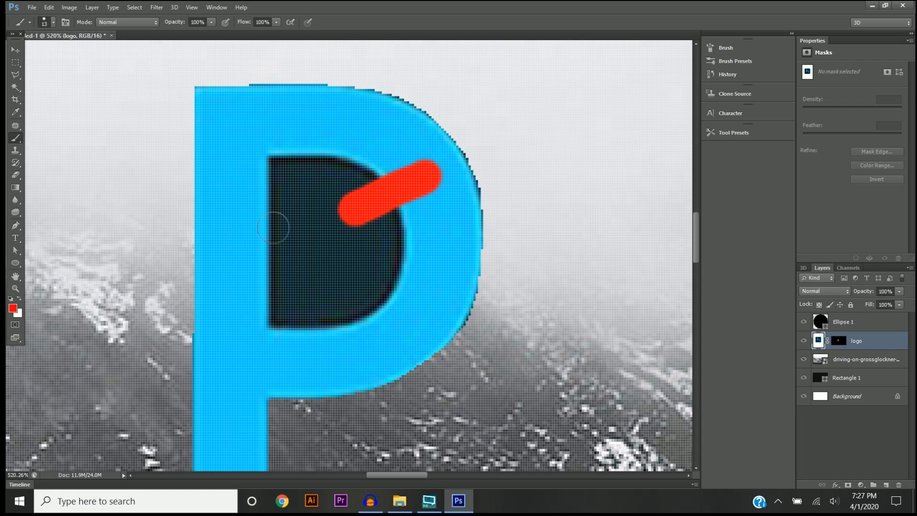
mouse_move(373, 139)
left_mouse_down()
mouse_move(473, 97)
mouse_move(390, 122)
mouse_move(445, 104)
mouse_move(480, 105)
mouse_move(440, 123)
mouse_move(477, 170)
mouse_move(488, 248)
mouse_move(499, 263)
mouse_move(437, 337)
left_mouse_up()
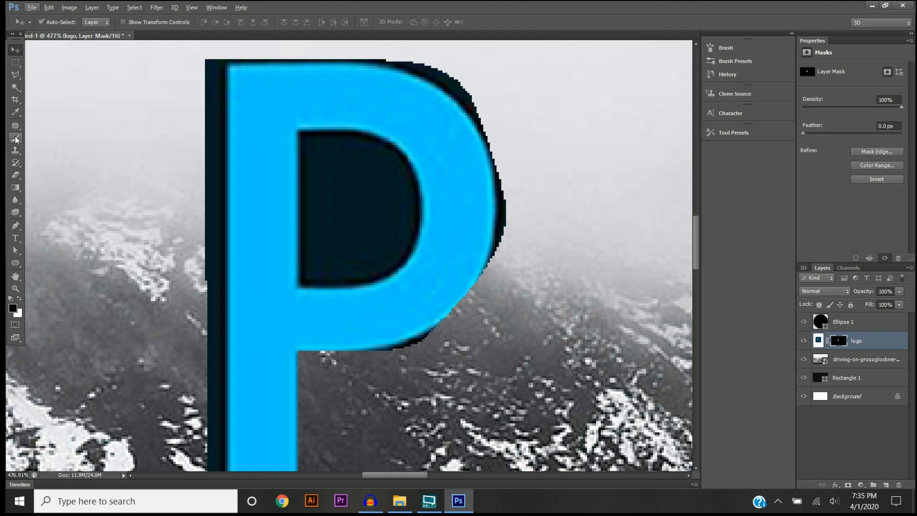
- Paint black on the logo's layer mask with the Brush to hide the dark area inside the P's bowl
left_click(15, 139)
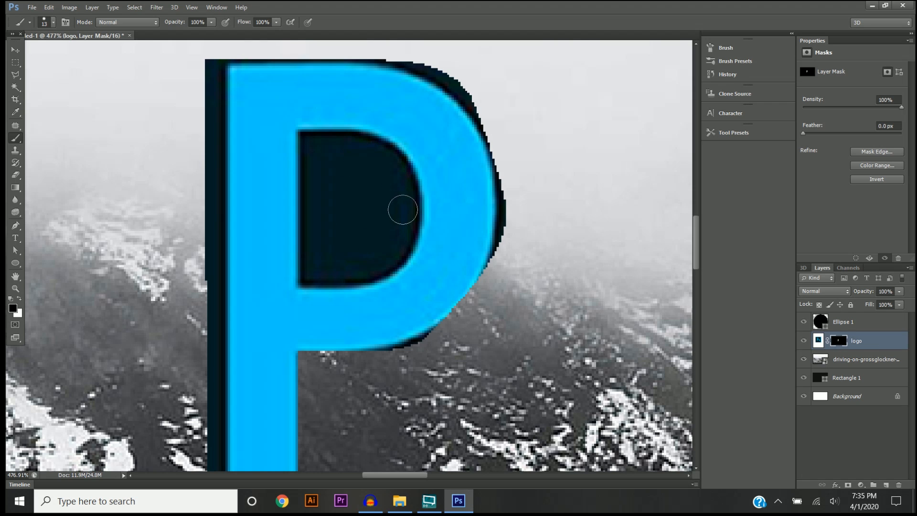
scroll(332, 144, "up", 5)
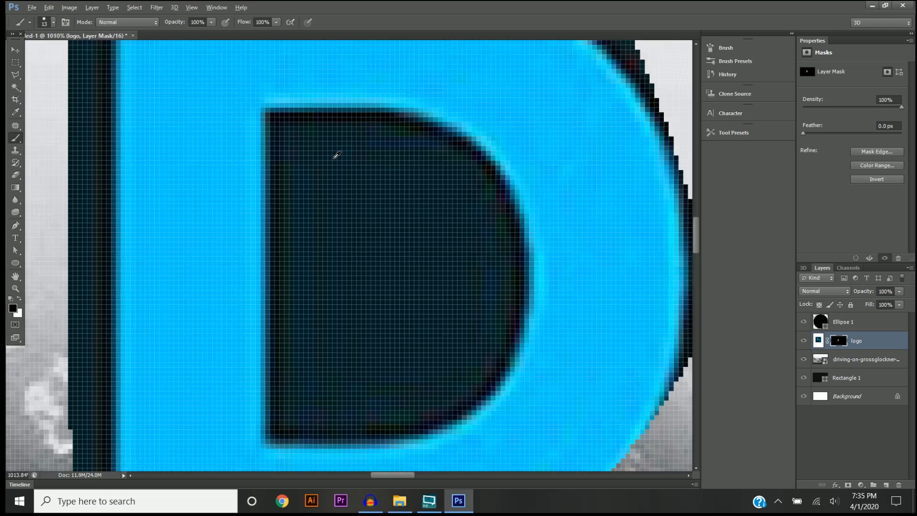
mouse_move(335, 141)
left_mouse_down()
mouse_move(420, 148)
mouse_move(473, 177)
mouse_move(498, 211)
mouse_move(510, 282)
mouse_move(495, 359)
left_mouse_up()
scroll(496, 360, "down", 2)
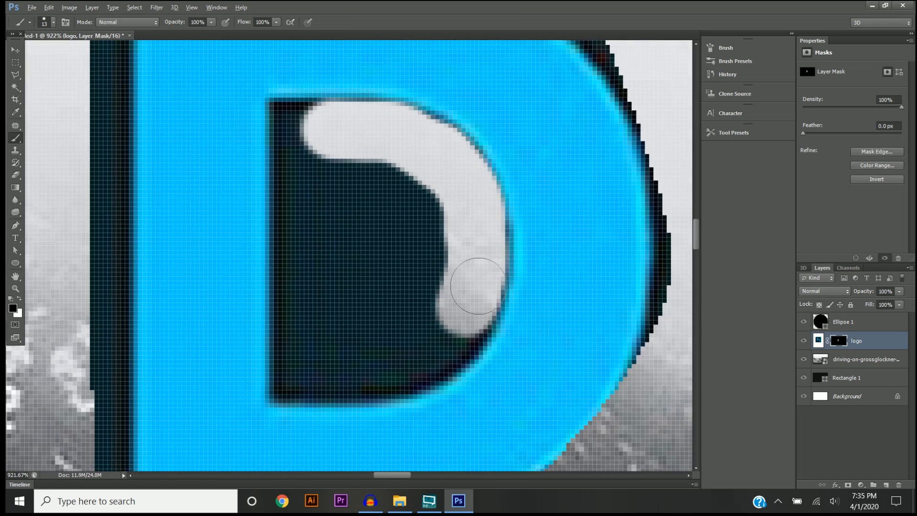
mouse_move(470, 306)
left_mouse_down()
mouse_move(447, 348)
mouse_move(405, 369)
mouse_move(297, 379)
mouse_move(297, 127)
left_mouse_up()
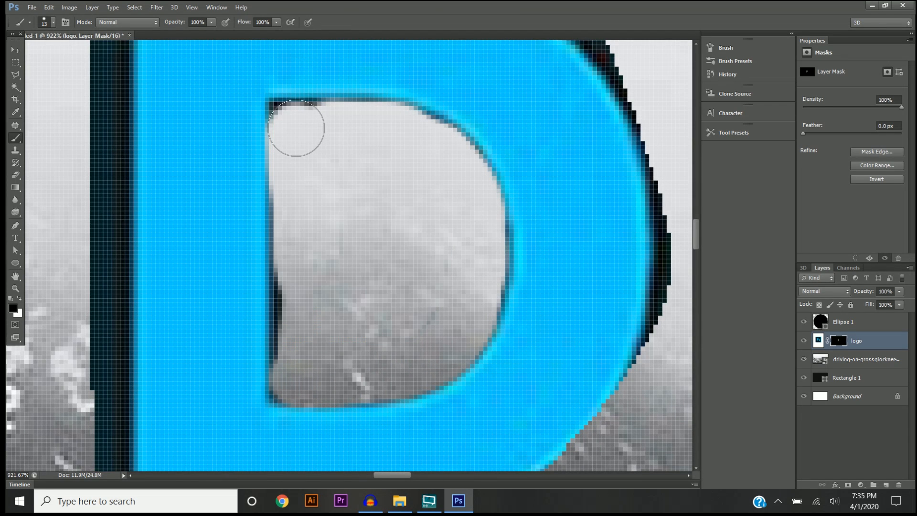
- Reduce the brush to 6 px and mask out the remaining dark fringe along the straight edge and corners of the P's opening
left_click(53, 22)
left_click_drag(33, 53, 22, 53)
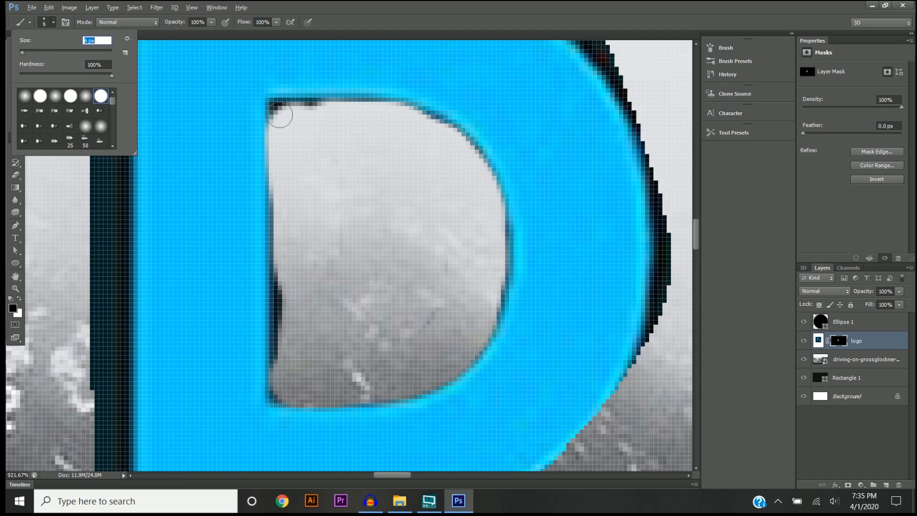
left_click(280, 115)
scroll(282, 109, "up", 9)
scroll(342, 129, "down", 10)
scroll(364, 357, "up", 3)
mouse_move(287, 125)
left_mouse_down()
mouse_move(436, 137)
mouse_move(304, 156)
mouse_move(299, 389)
left_mouse_up()
scroll(296, 390, "down", 3)
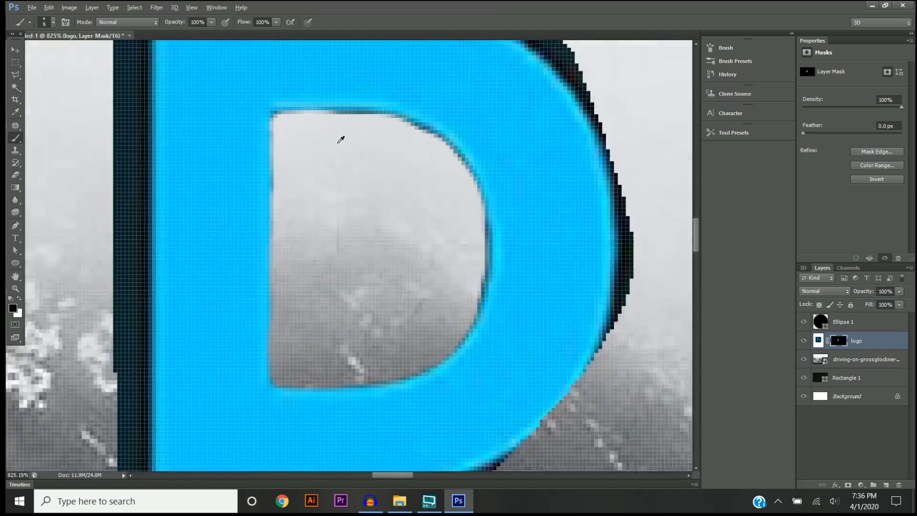
- Mask out the thin dark fringe along the curved inner edge of the P's bowl
scroll(341, 139, "up", 3)
mouse_move(406, 127)
left_mouse_down()
mouse_move(487, 167)
mouse_move(535, 264)
mouse_move(538, 351)
mouse_move(507, 420)
mouse_move(488, 322)
mouse_move(404, 378)
left_mouse_up()
scroll(404, 378, "down", 9)
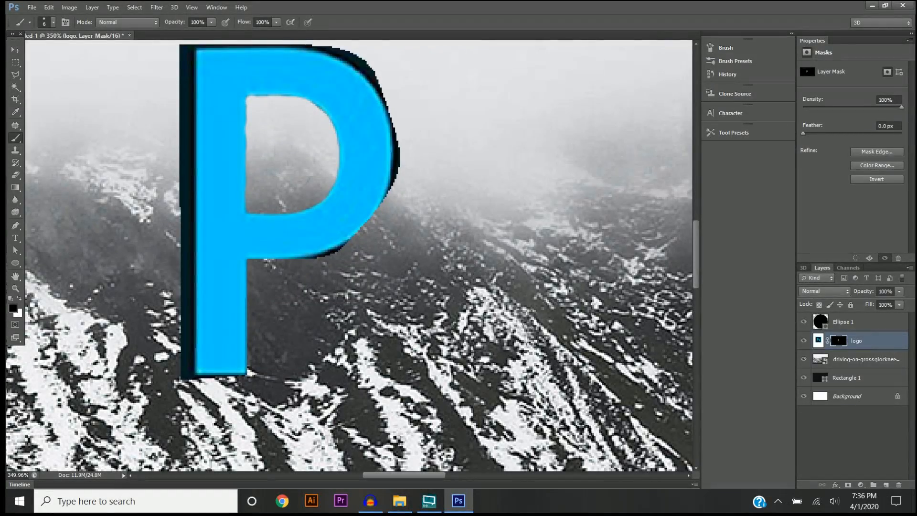
scroll(326, 210, "down", 3)
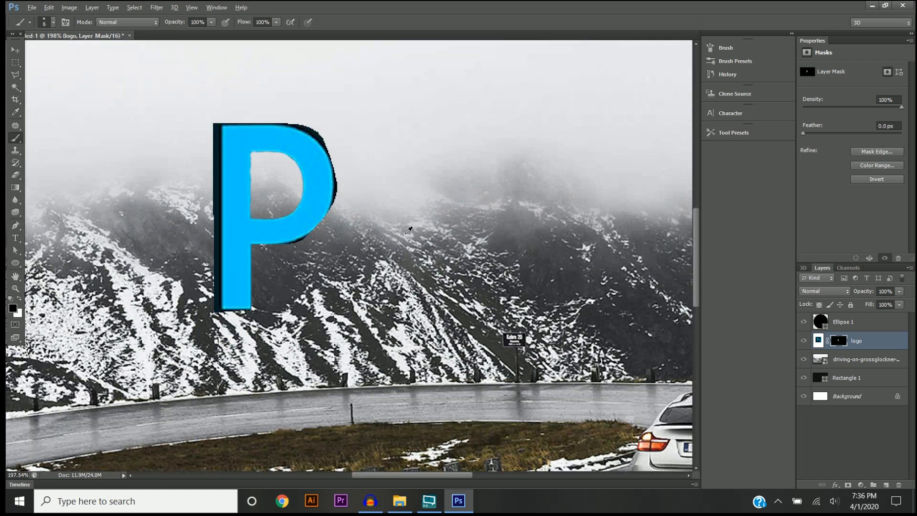
scroll(400, 237, "up", 2)
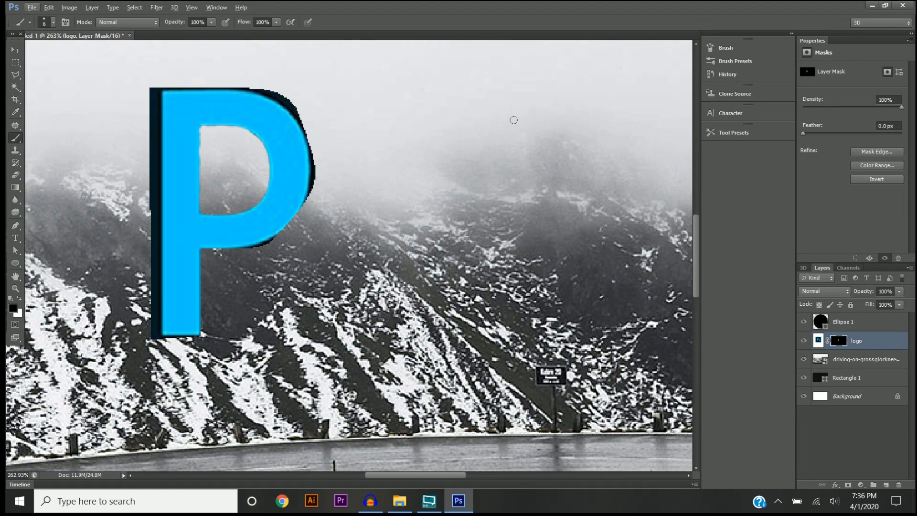
- Erase the logo's mask over the letter S to reveal it, using a hard round 14 px Eraser at 100% opacity
left_click(12, 176)
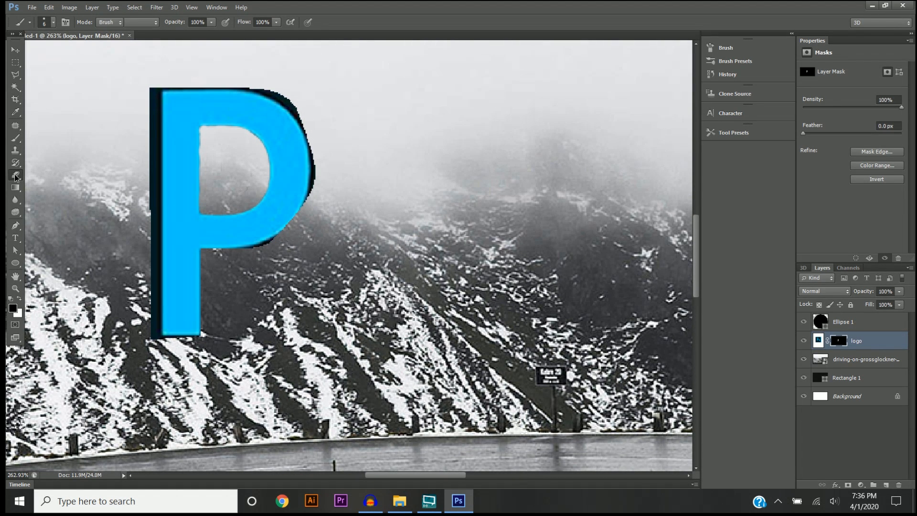
left_click(53, 23)
mouse_move(87, 53)
left_mouse_down()
mouse_move(52, 55)
mouse_move(99, 76)
left_mouse_up()
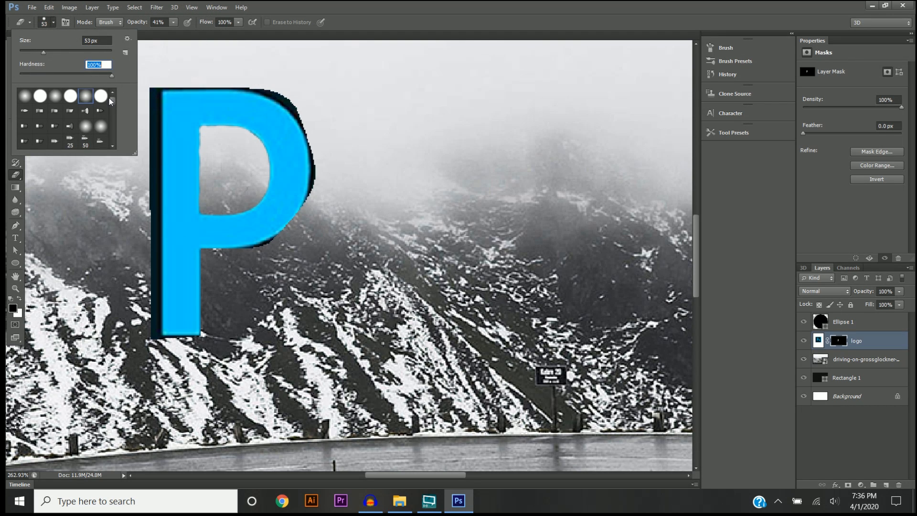
left_click(101, 96)
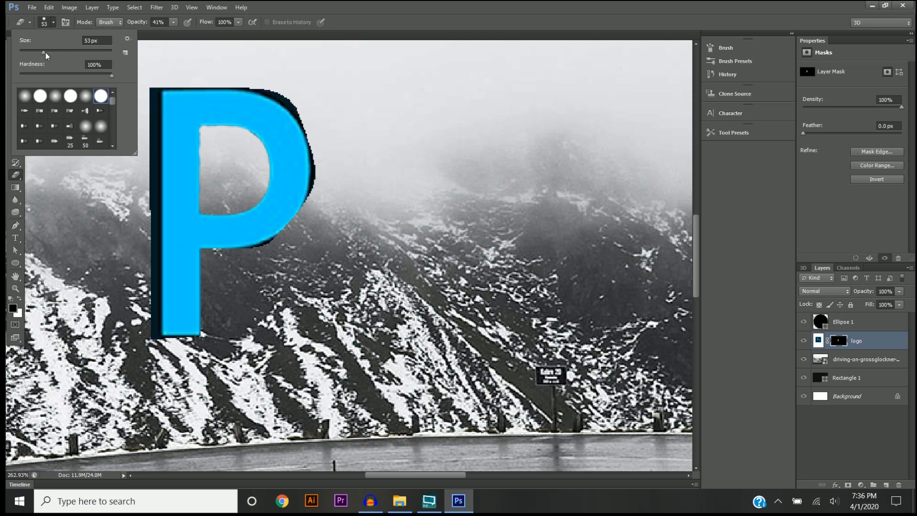
left_click_drag(46, 54, 33, 54)
left_click(412, 234)
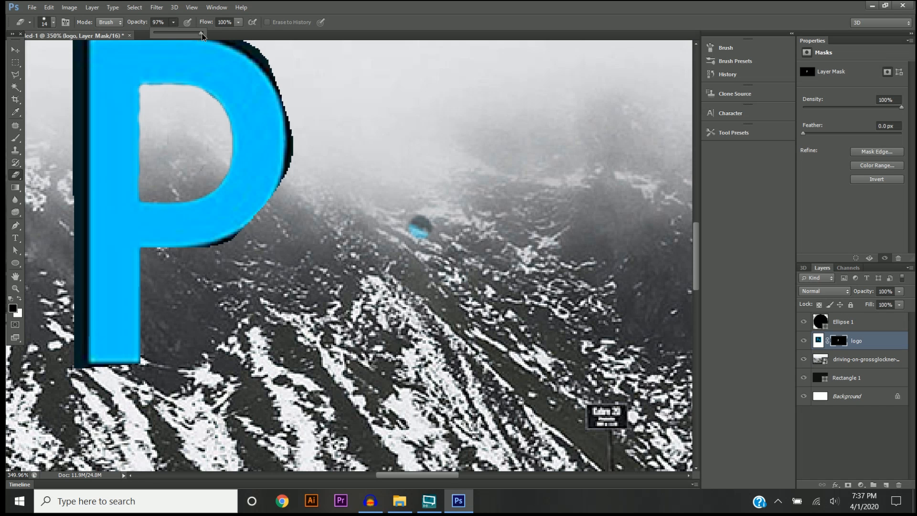
left_click(174, 23)
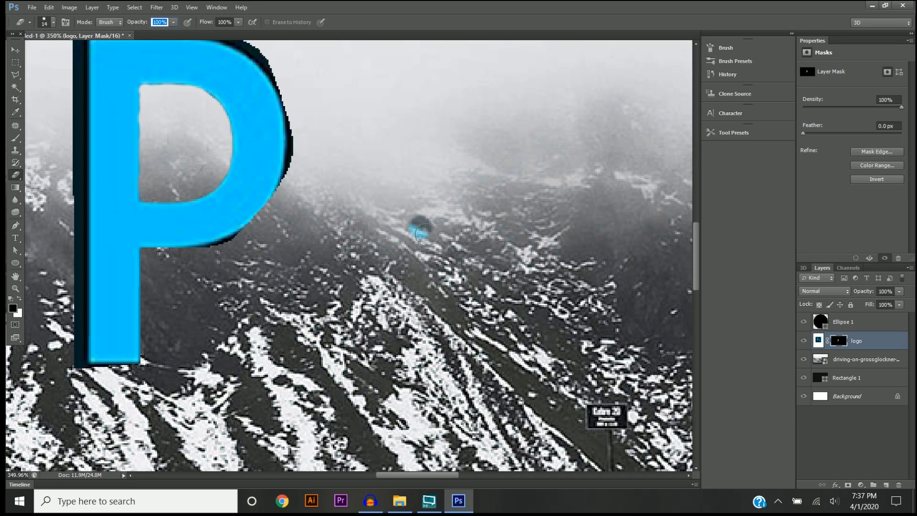
mouse_move(419, 227)
left_mouse_down()
mouse_move(360, 220)
mouse_move(345, 169)
mouse_move(358, 144)
mouse_move(404, 122)
mouse_move(458, 123)
mouse_move(488, 139)
mouse_move(398, 135)
mouse_move(360, 155)
mouse_move(406, 145)
mouse_move(453, 153)
mouse_move(415, 149)
mouse_move(378, 168)
mouse_move(374, 217)
left_mouse_up()
mouse_move(396, 161)
left_mouse_down()
mouse_move(372, 216)
mouse_move(435, 251)
mouse_move(430, 335)
mouse_move(290, 302)
mouse_move(444, 272)
mouse_move(343, 329)
mouse_move(413, 278)
mouse_move(339, 217)
mouse_move(376, 127)
mouse_move(346, 239)
mouse_move(429, 346)
mouse_move(333, 360)
mouse_move(301, 311)
left_mouse_up()
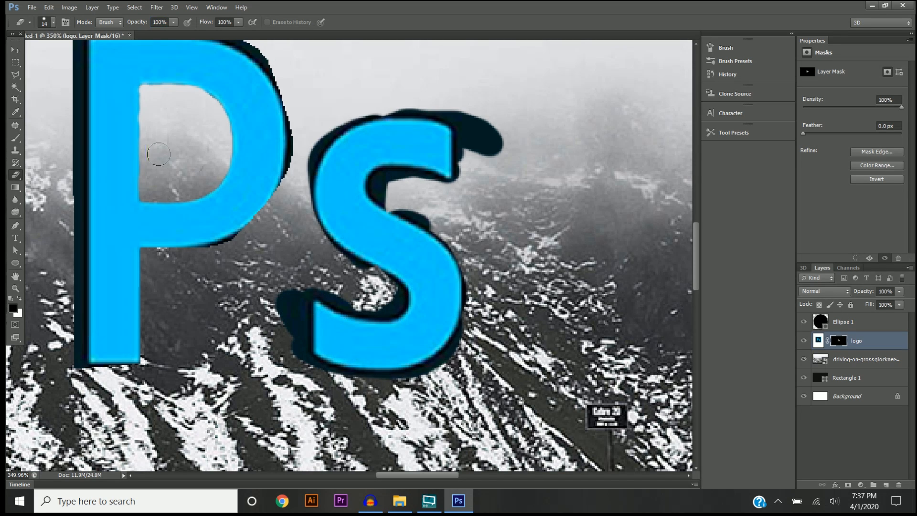
- Paint red brush strokes over parts of the P and the S on the logo layer's image instead of its mask
left_click(16, 138)
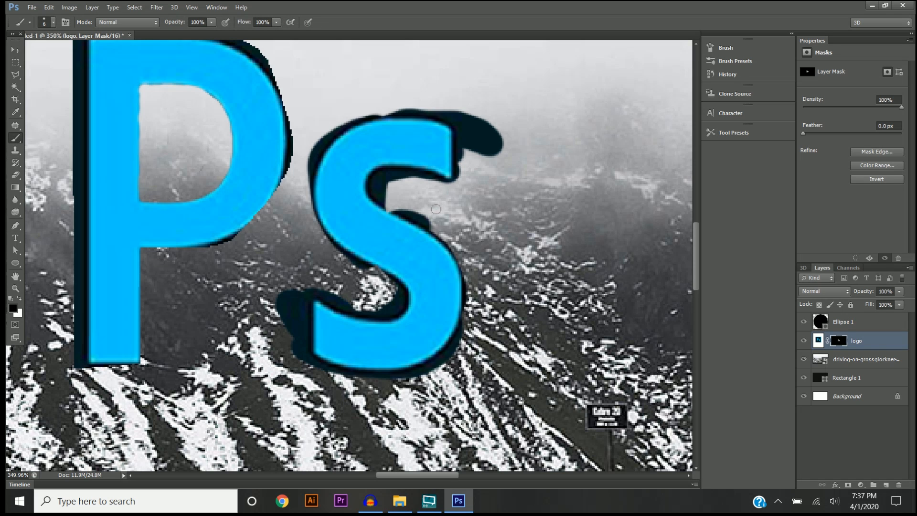
left_click(819, 341)
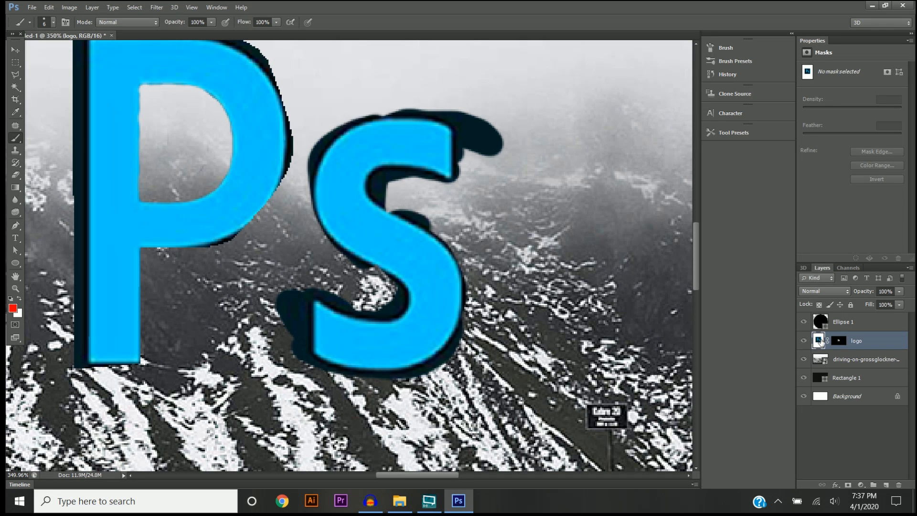
scroll(387, 287, "down", 3)
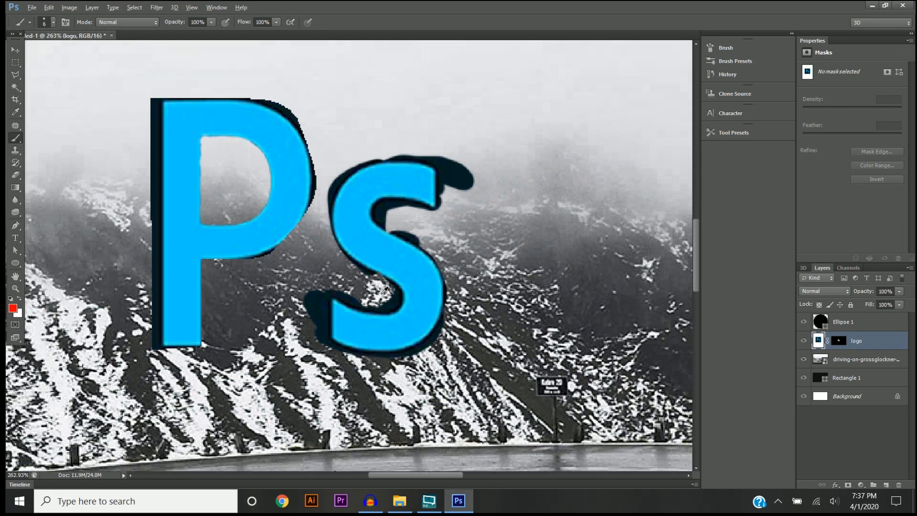
scroll(342, 220, "up", 3)
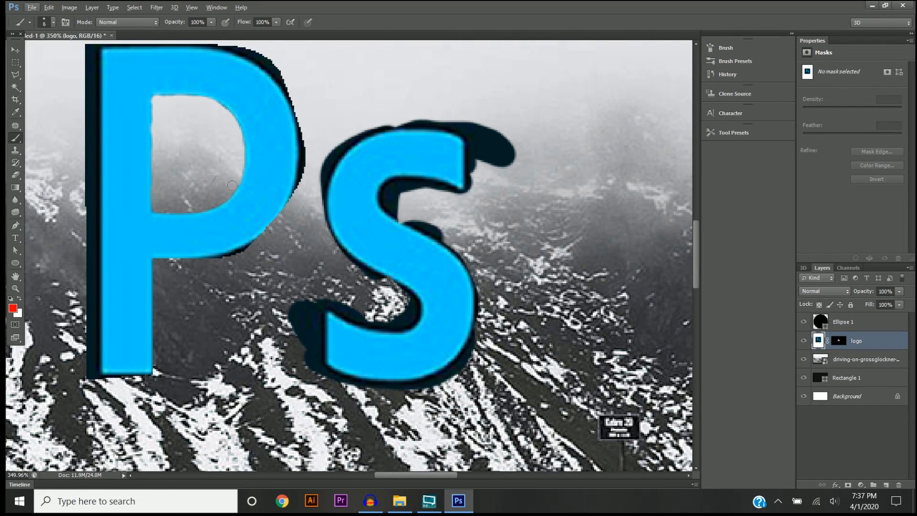
mouse_move(266, 130)
left_mouse_down()
mouse_move(270, 170)
mouse_move(259, 138)
mouse_move(281, 151)
mouse_move(168, 148)
mouse_move(301, 135)
mouse_move(351, 109)
mouse_move(244, 134)
left_mouse_up()
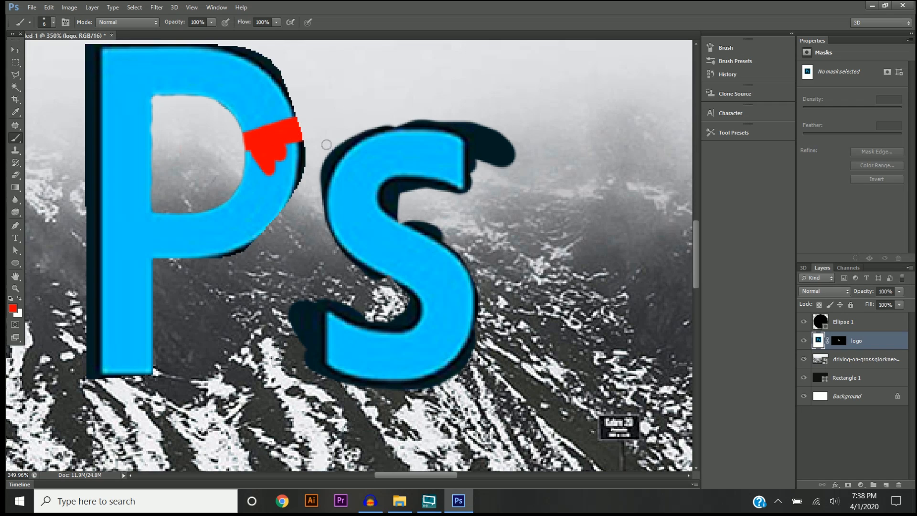
mouse_move(327, 144)
left_mouse_down()
mouse_move(358, 187)
mouse_move(400, 207)
mouse_move(329, 155)
mouse_move(464, 143)
mouse_move(347, 206)
mouse_move(432, 143)
left_mouse_up()
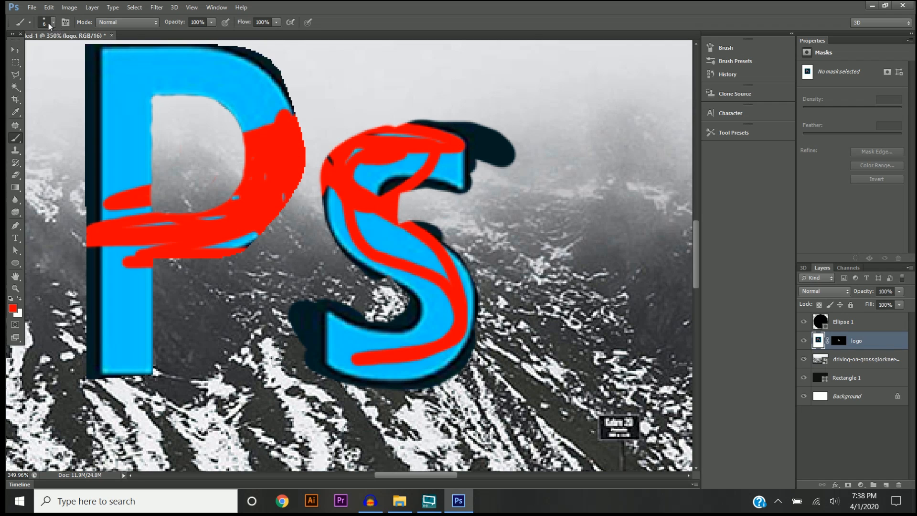
- Enlarge the brush to 135 px and paint the whole visible P and S solid red
left_click(48, 23)
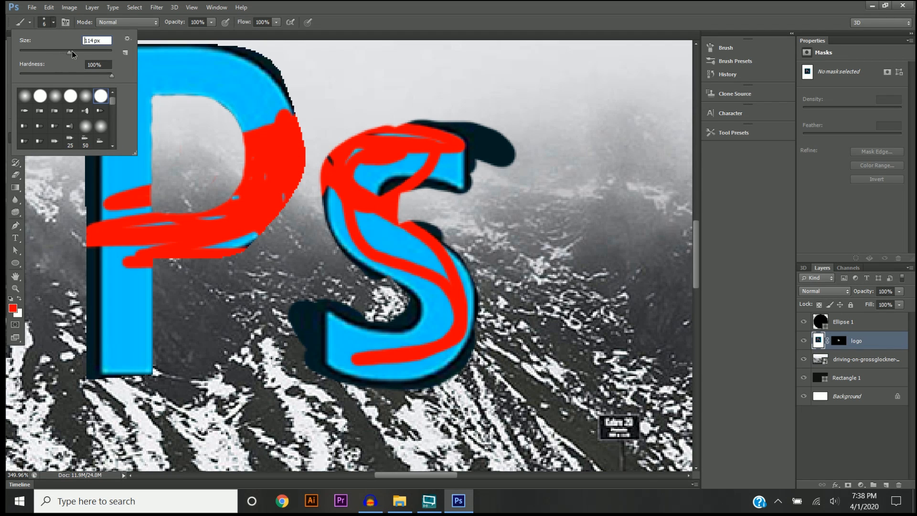
left_click_drag(72, 51, 74, 50)
left_click(185, 223)
scroll(245, 297, "down", 5)
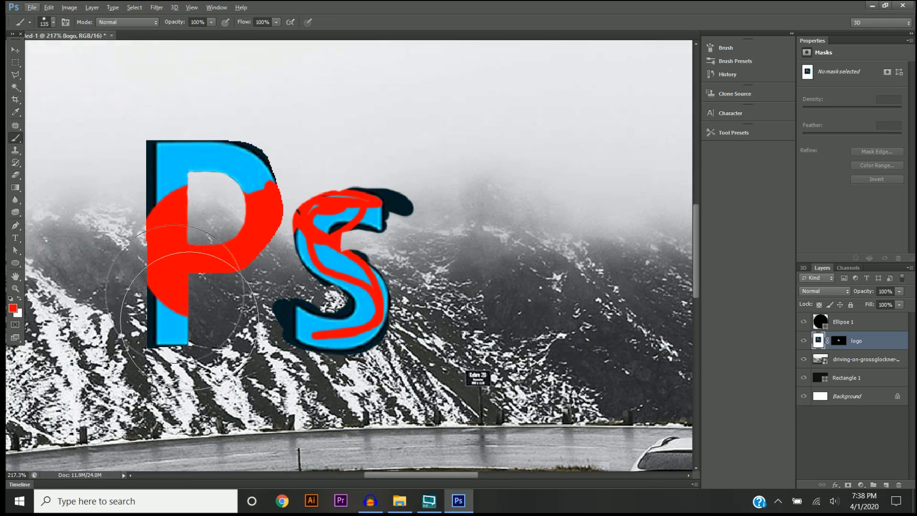
mouse_move(190, 320)
left_mouse_down()
mouse_move(256, 147)
mouse_move(338, 266)
mouse_move(287, 307)
mouse_move(290, 289)
left_mouse_up()
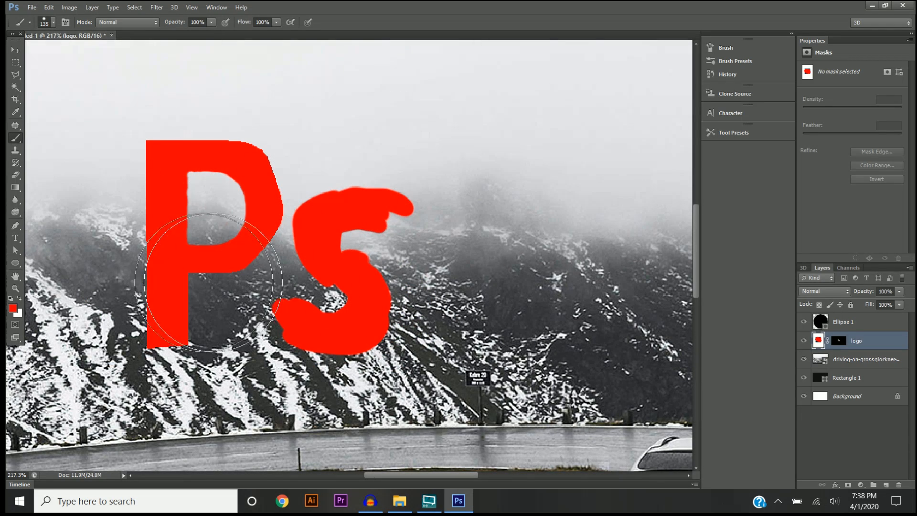
scroll(218, 245, "down", 5)
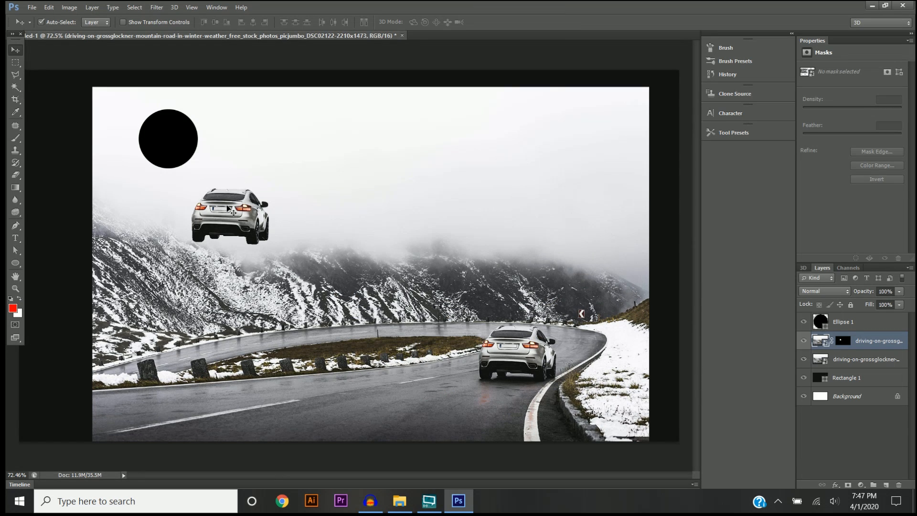
- Move the cut-out car copy slightly within the sky below the black circle
mouse_move(229, 209)
left_mouse_down()
mouse_move(303, 360)
mouse_move(335, 364)
mouse_move(230, 189)
mouse_move(219, 208)
mouse_move(231, 215)
left_mouse_up()
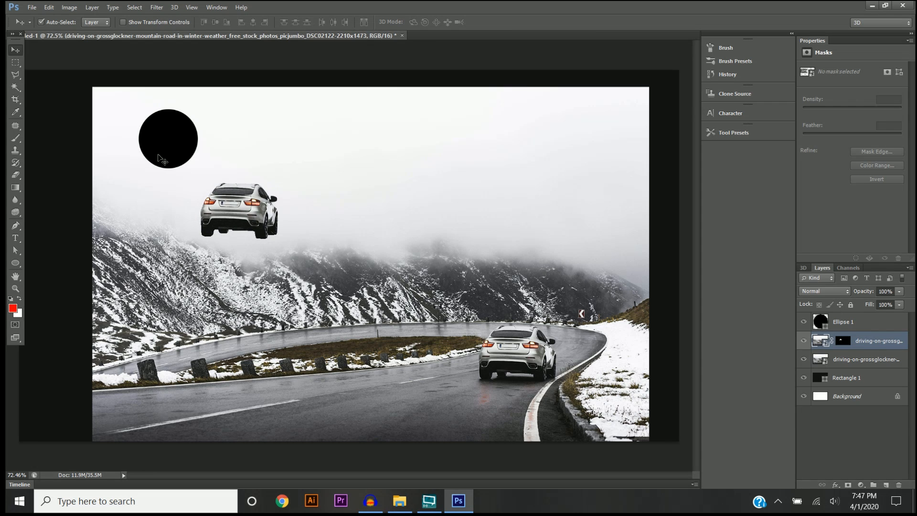
- Switch to the Brush tool and set its foreground color to black (000000)
scroll(165, 160, "up", 5)
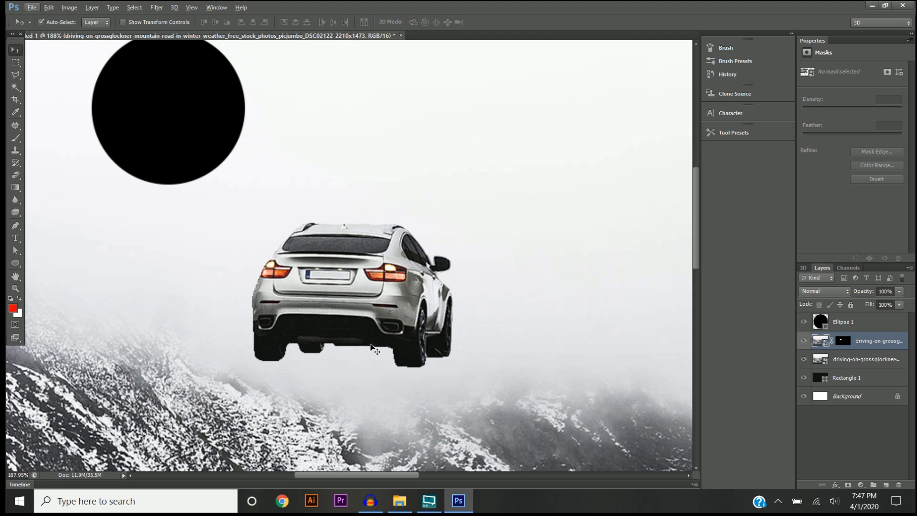
scroll(394, 266, "up", 3)
key("b")
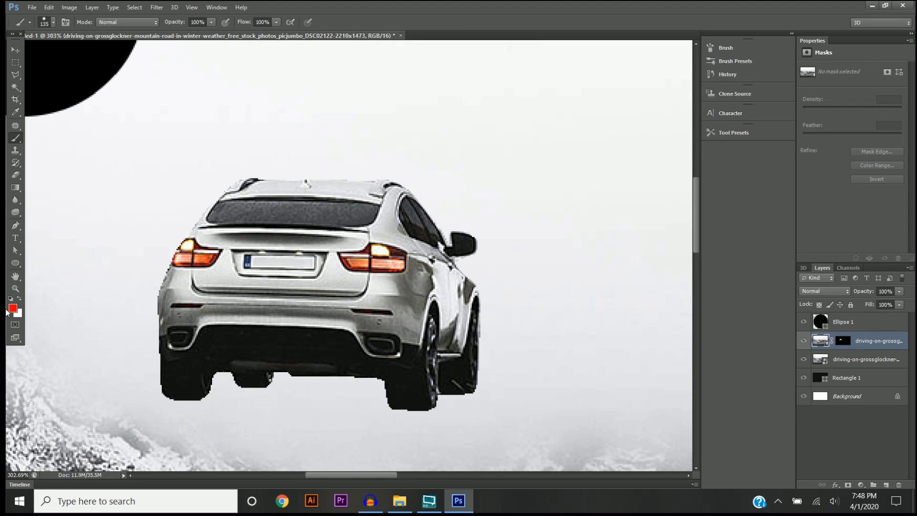
left_click(13, 312)
left_click_drag(496, 280, 479, 309)
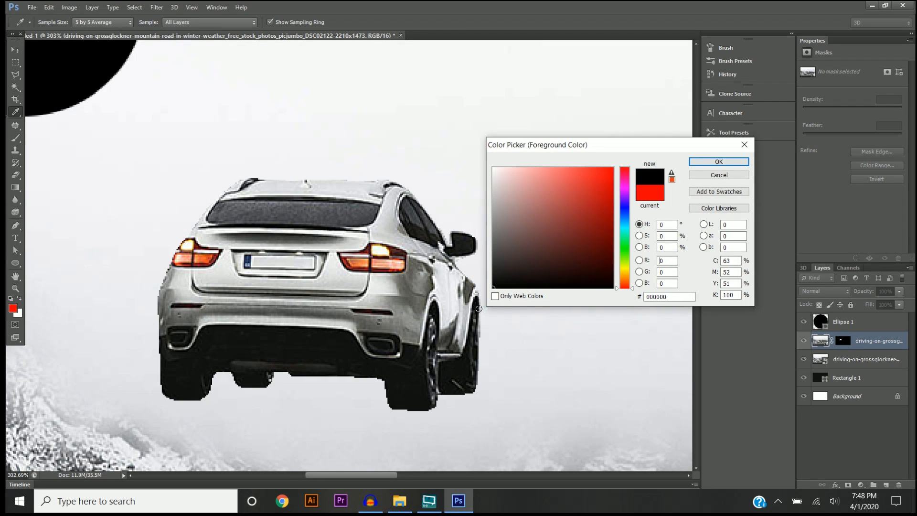
left_click(718, 161)
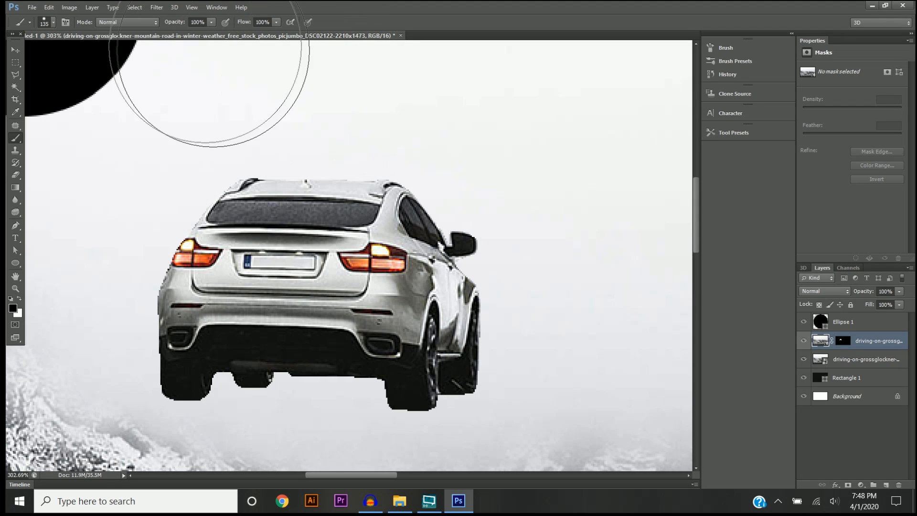
- Set the Brush to a soft round 6 px tip with 0% hardness and 24% opacity for work on the cut-out car
left_click(211, 22)
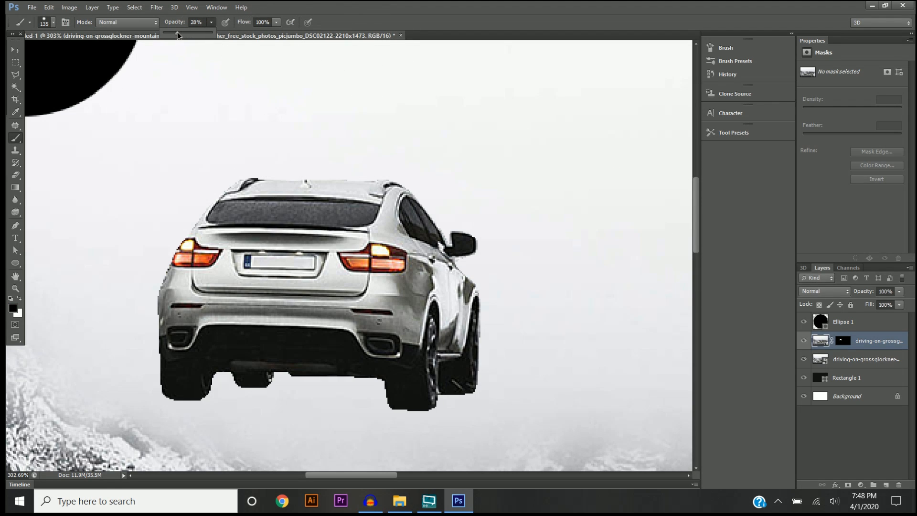
left_click(210, 22)
left_click(53, 22)
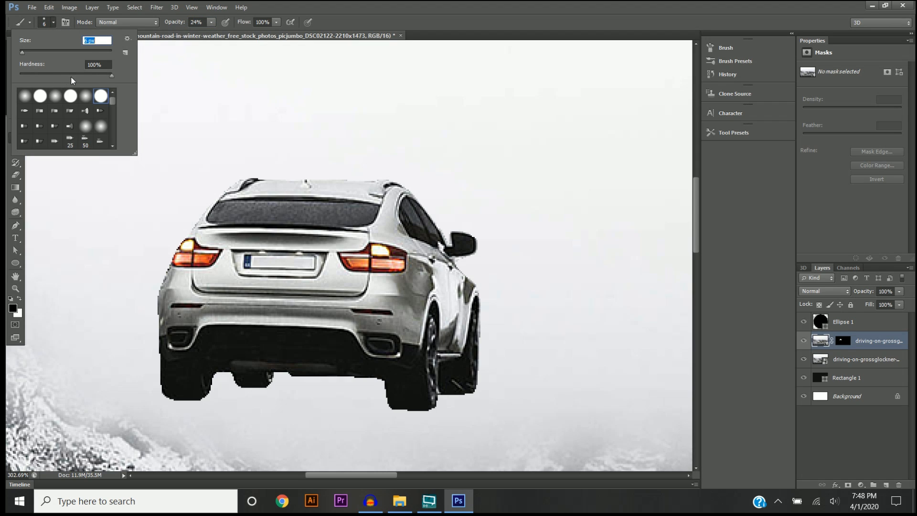
left_click(87, 99)
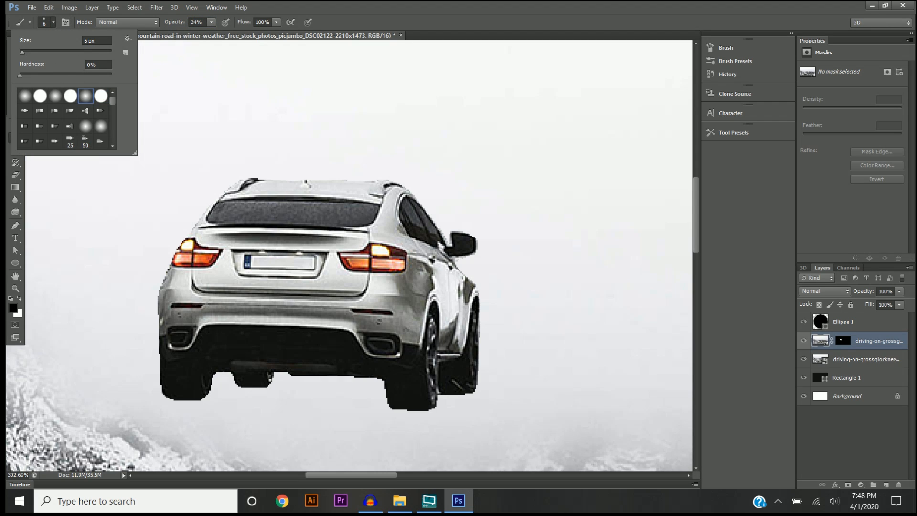
key("alt")
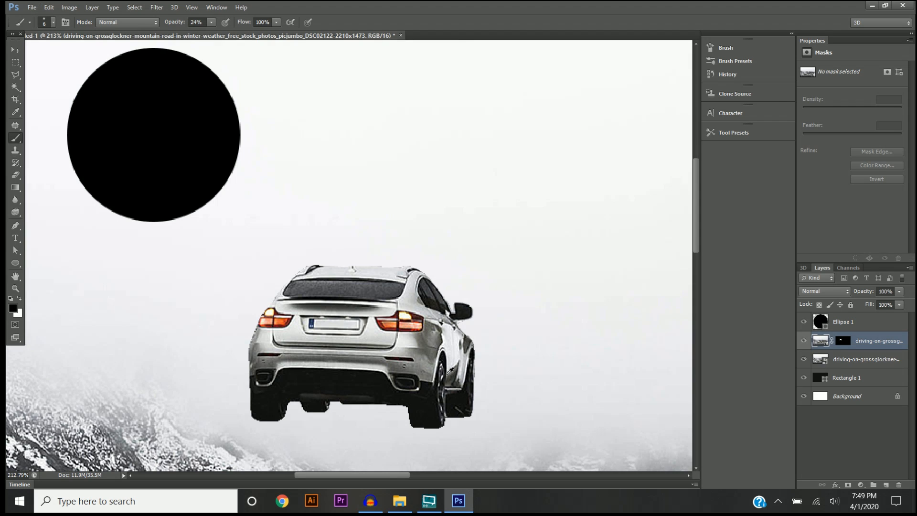
scroll(450, 371, "up", 5)
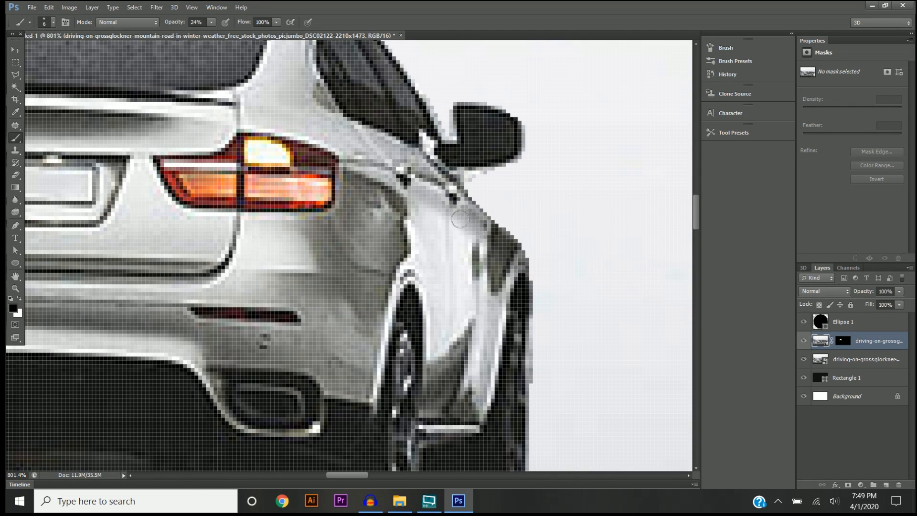
- Paint soft black strokes over the cut-out car's right side panel, rear bumper corner and rear wheel area to darken them
mouse_move(460, 219)
left_mouse_down()
mouse_move(355, 182)
mouse_move(350, 204)
left_mouse_up()
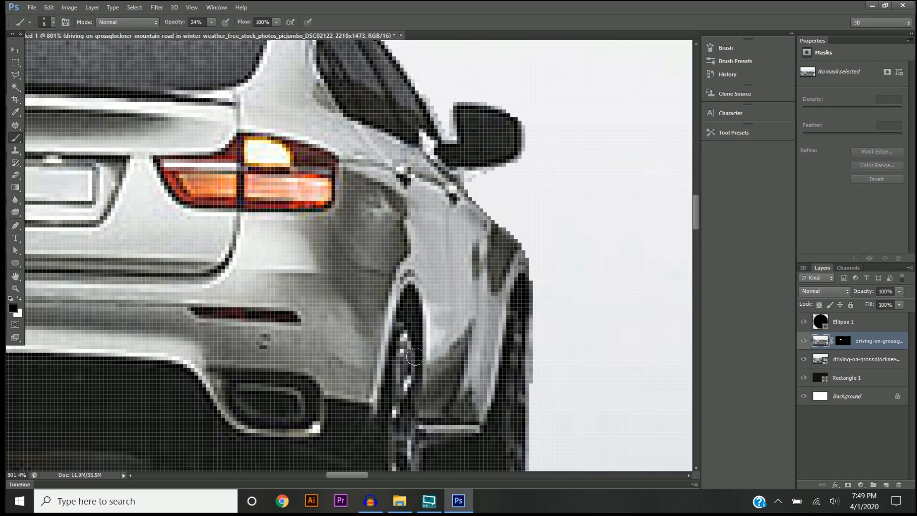
mouse_move(373, 369)
left_mouse_down()
mouse_move(376, 327)
mouse_move(398, 393)
left_mouse_up()
left_click_drag(435, 311, 412, 441)
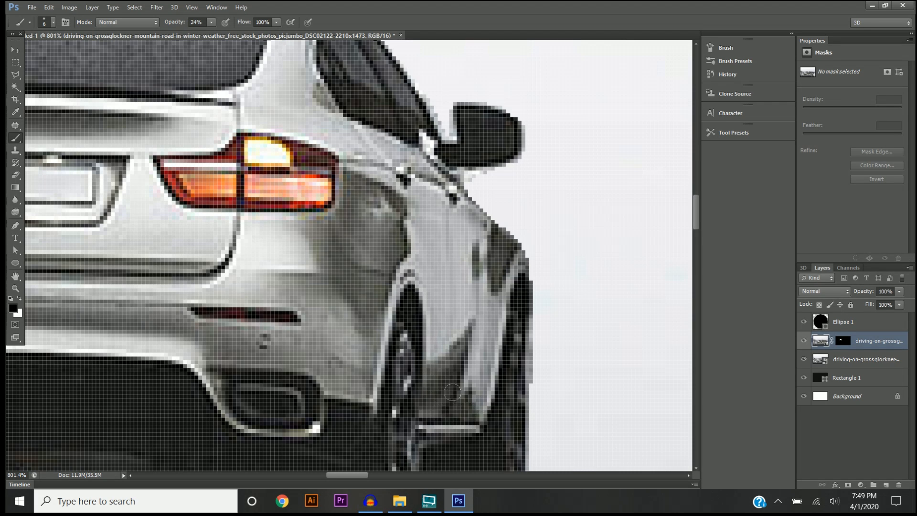
scroll(504, 290, "down", 5)
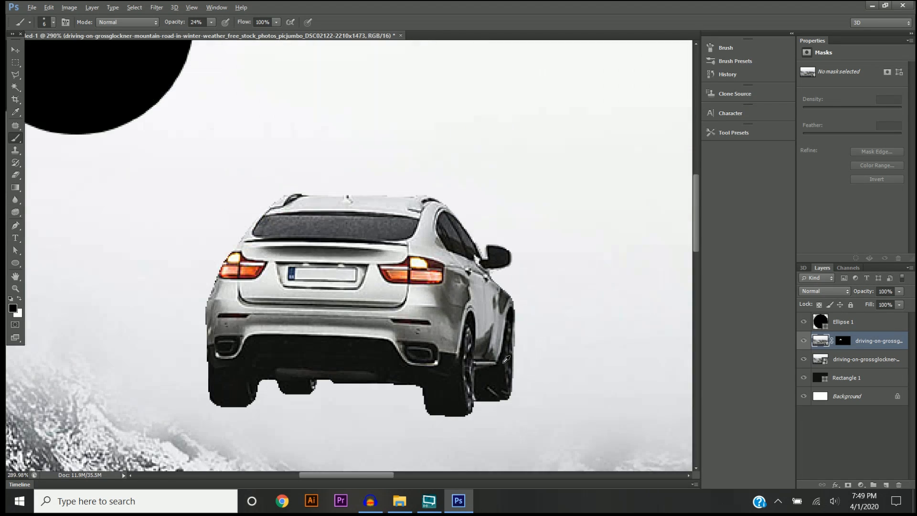
- Swap the foreground color to white and dab the brush on the cut-out car's left tail light
scroll(233, 254, "up", 2)
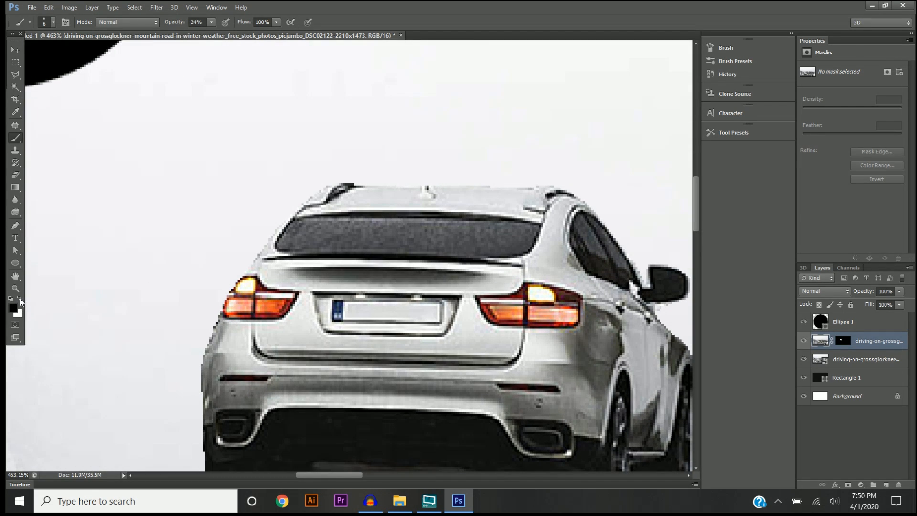
left_click(20, 299)
left_click(243, 287)
scroll(297, 240, "down", 2)
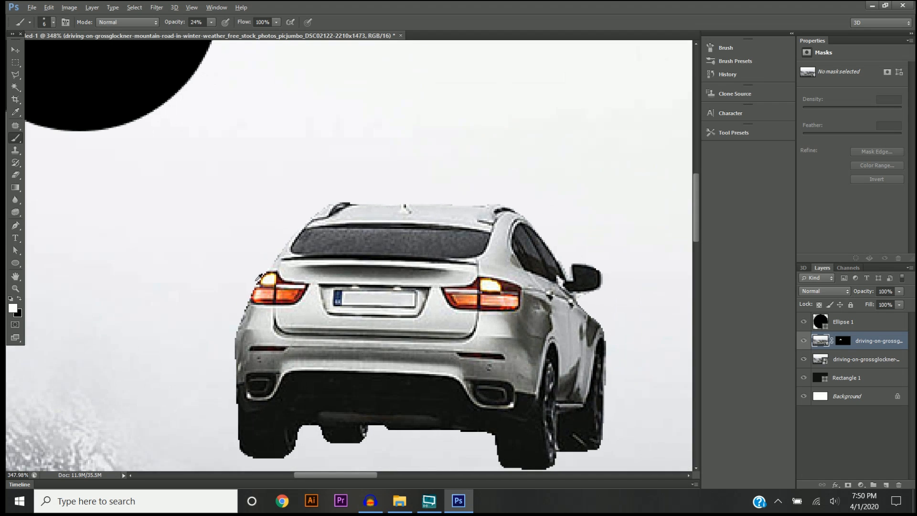
- Enlarge the brush to 29 px and dab white along the cut-out car's edge above the left tail light
scroll(234, 375, "up", 4)
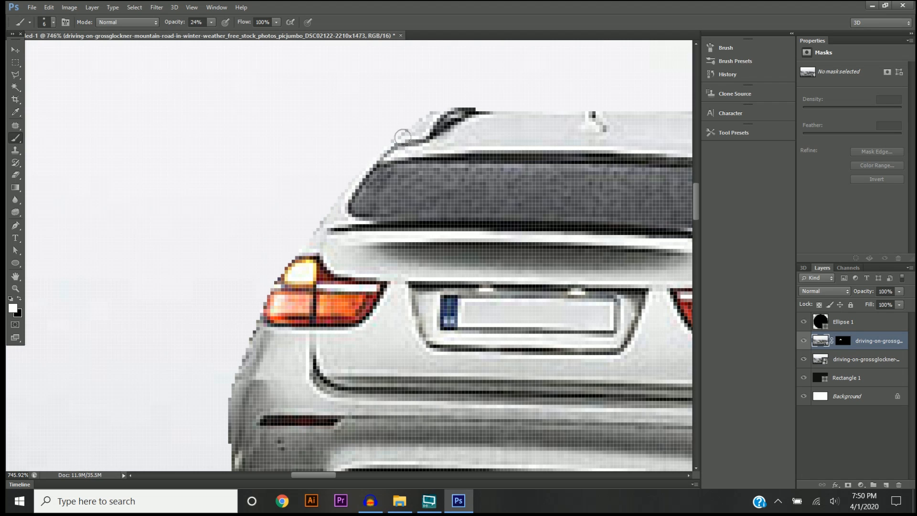
left_click(53, 22)
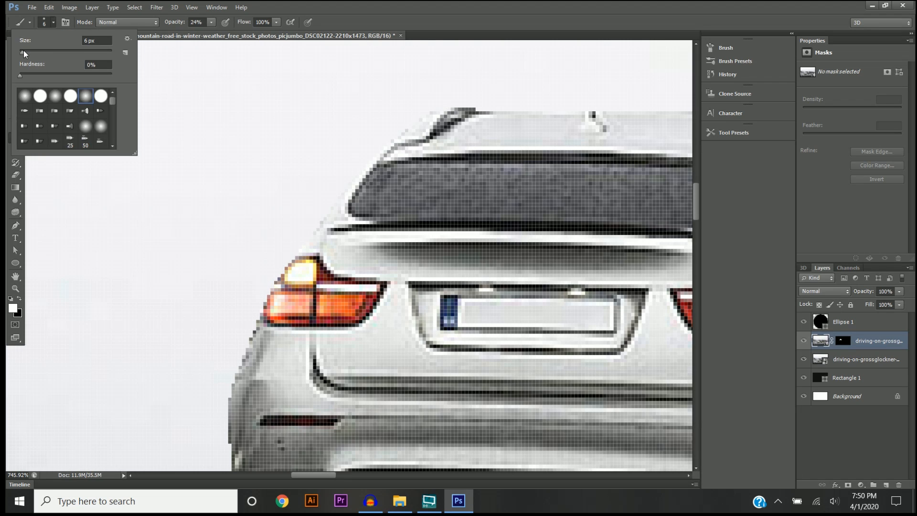
left_click_drag(32, 55, 33, 54)
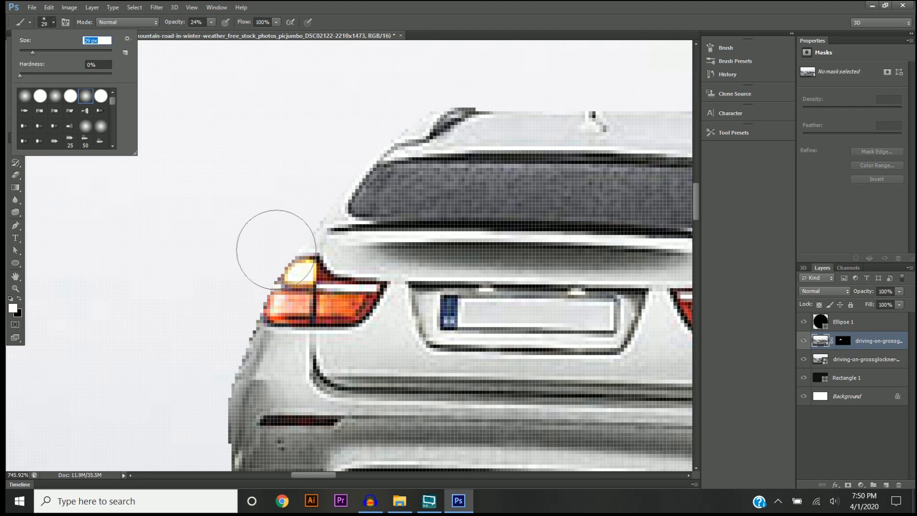
left_click(305, 217)
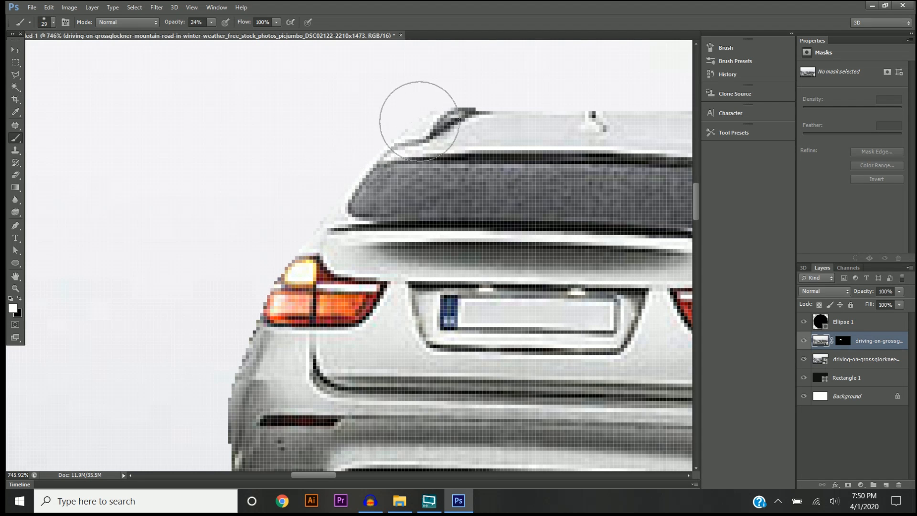
scroll(275, 270, "down", 6)
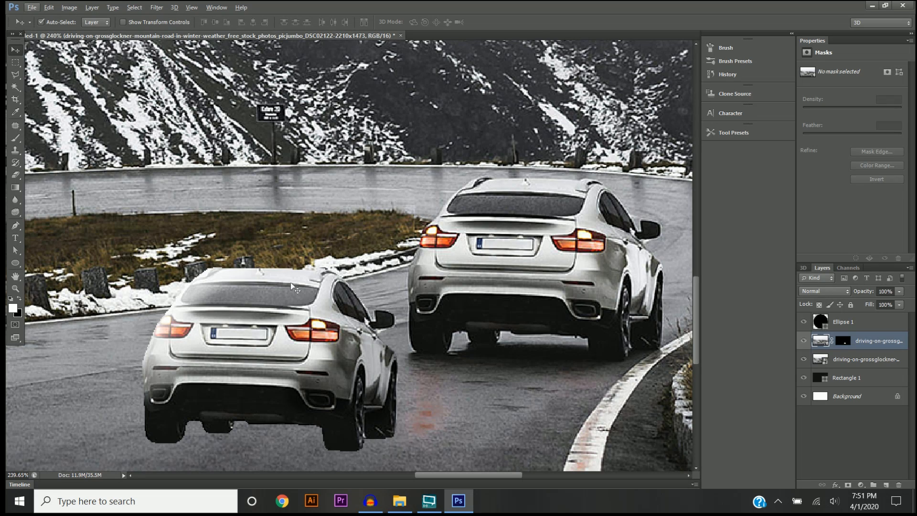
- Move the cut-out white car copy up the road beside the original car and across toward it
left_click_drag(291, 284, 288, 191)
scroll(335, 238, "down", 3)
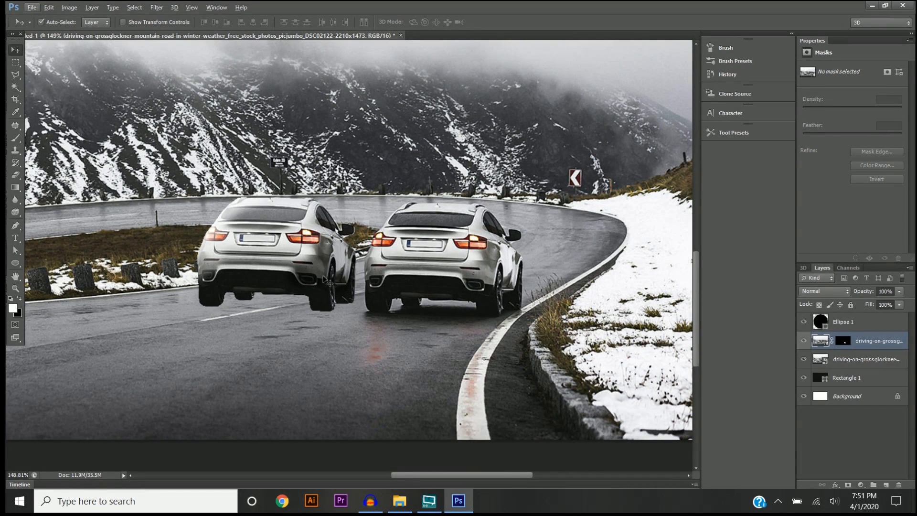
left_click_drag(329, 283, 496, 284)
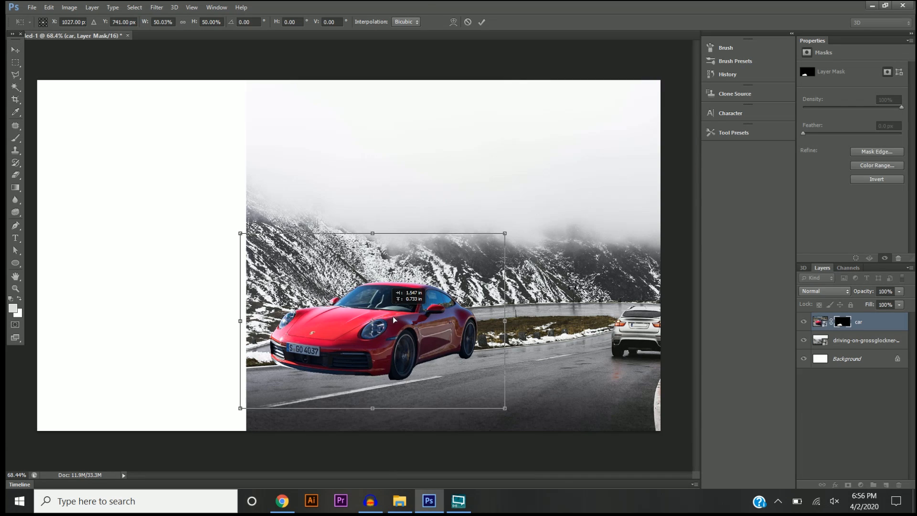
- Scale the masked red car to about 40%, place it on the road in the foreground and apply the transformation
left_click_drag(387, 315, 401, 328)
left_click_drag(519, 245, 467, 278)
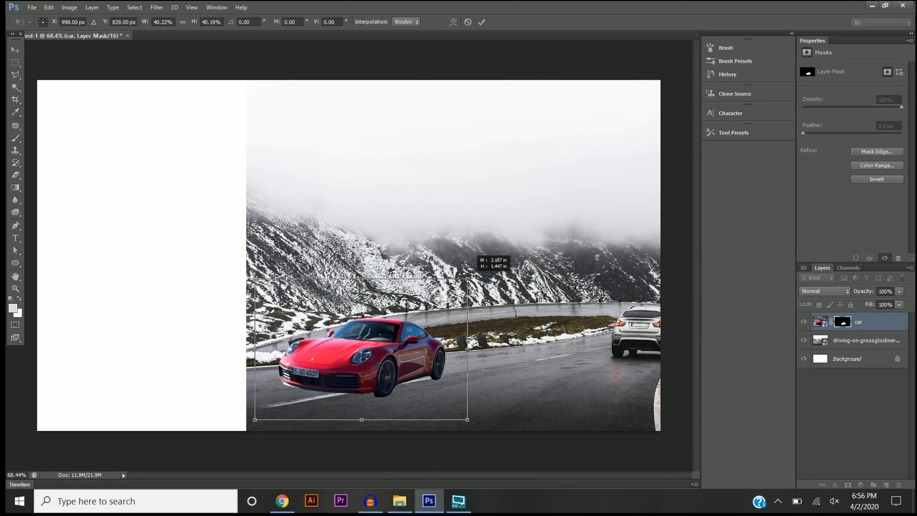
left_click(19, 52)
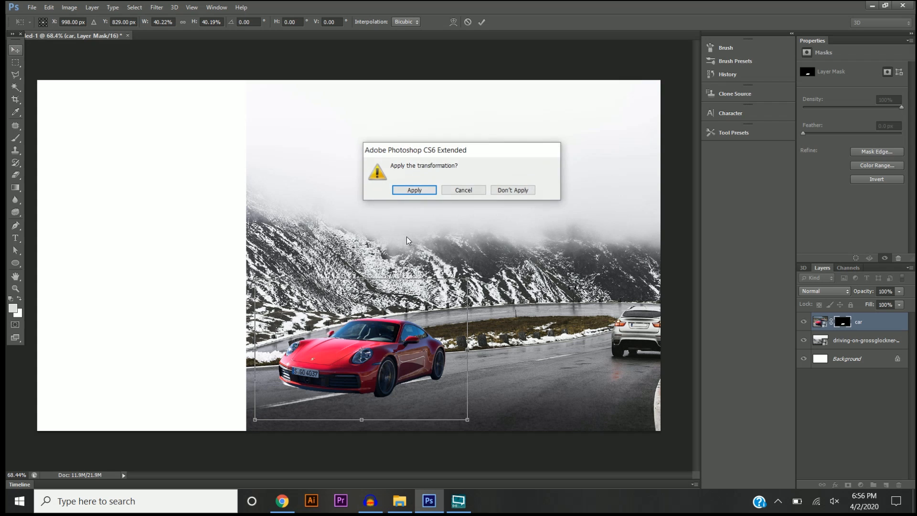
left_click(414, 191)
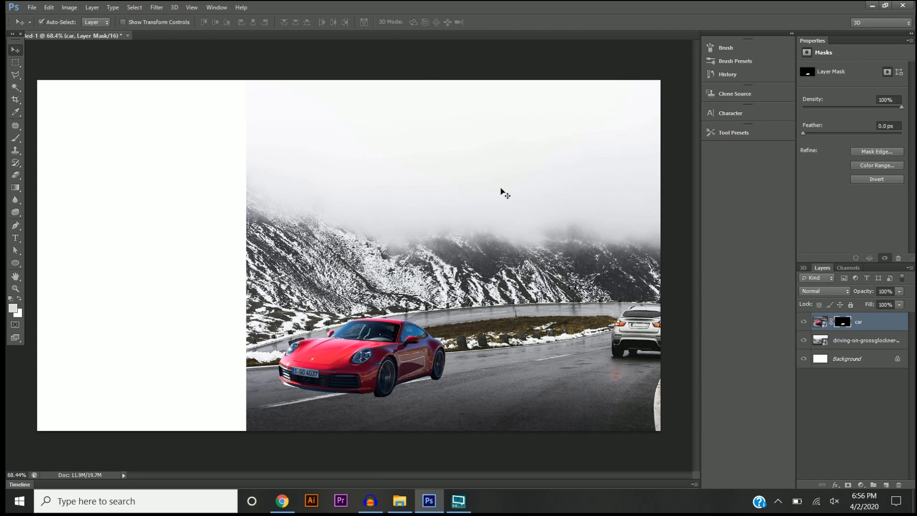
- Move the mountain-road photo layer left across the canvas and start Free Transform on it
left_click(847, 341)
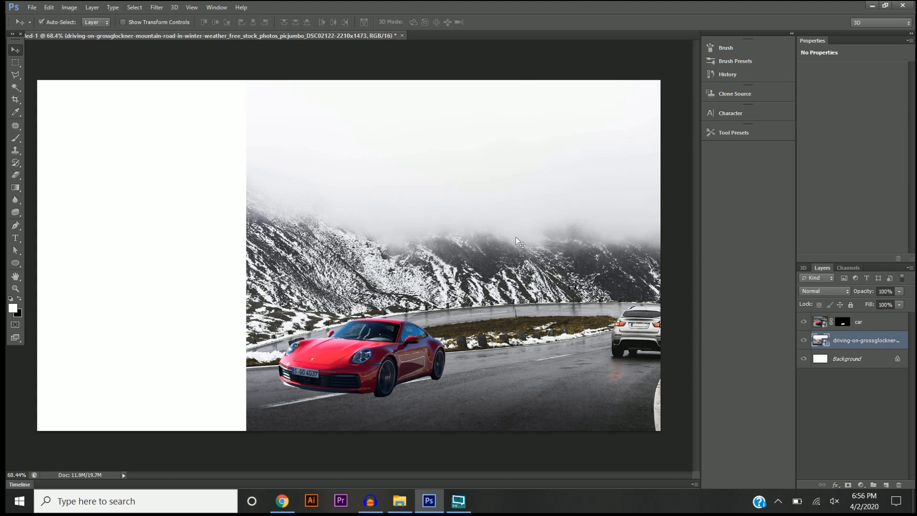
left_click_drag(501, 237, 297, 233)
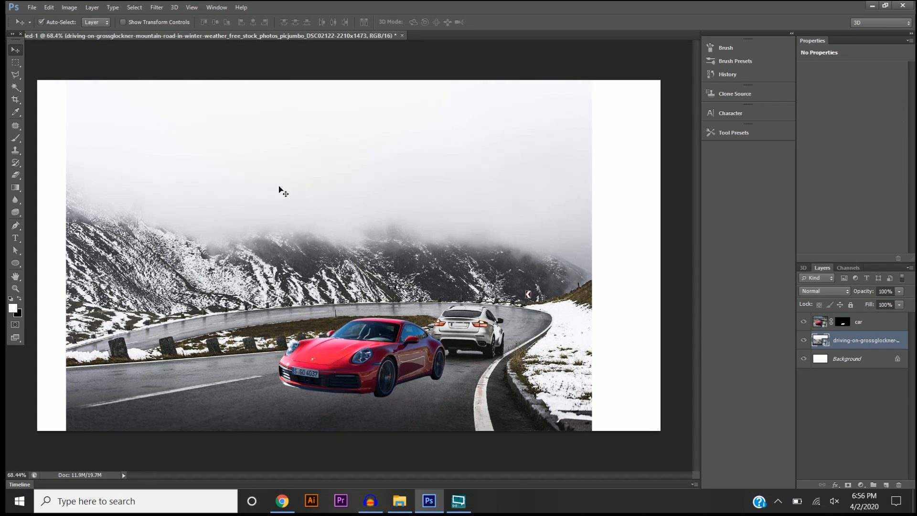
left_click(49, 7)
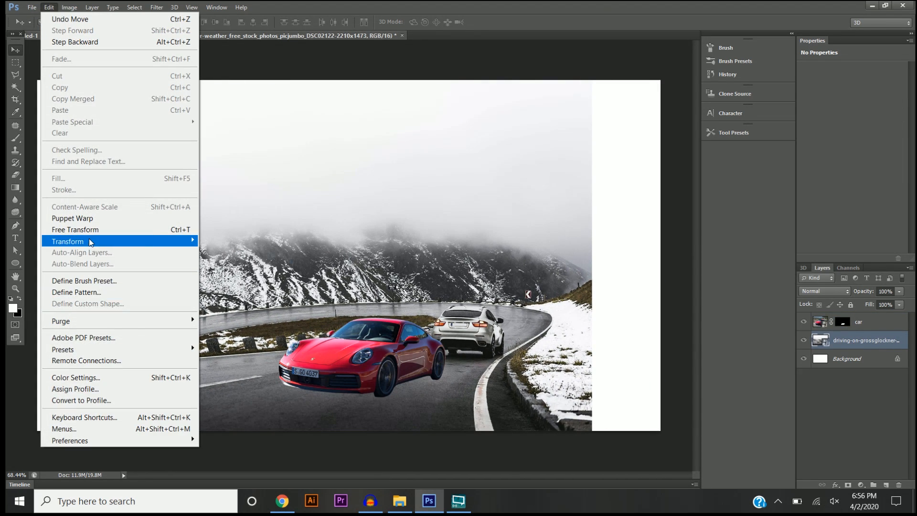
left_click(81, 231)
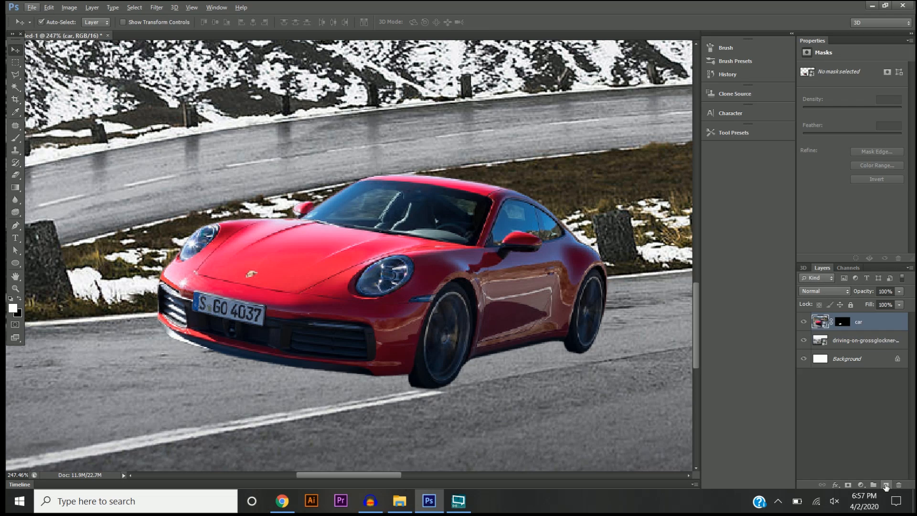
- Add a new layer beneath the car layer and paint a soft black shadow under the red car with the 29 px brush
left_click(886, 485)
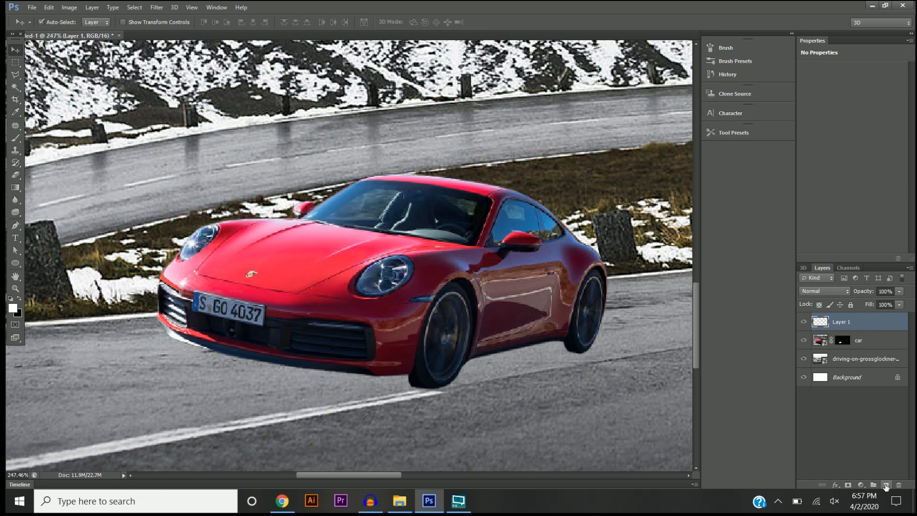
left_click_drag(848, 323, 850, 348)
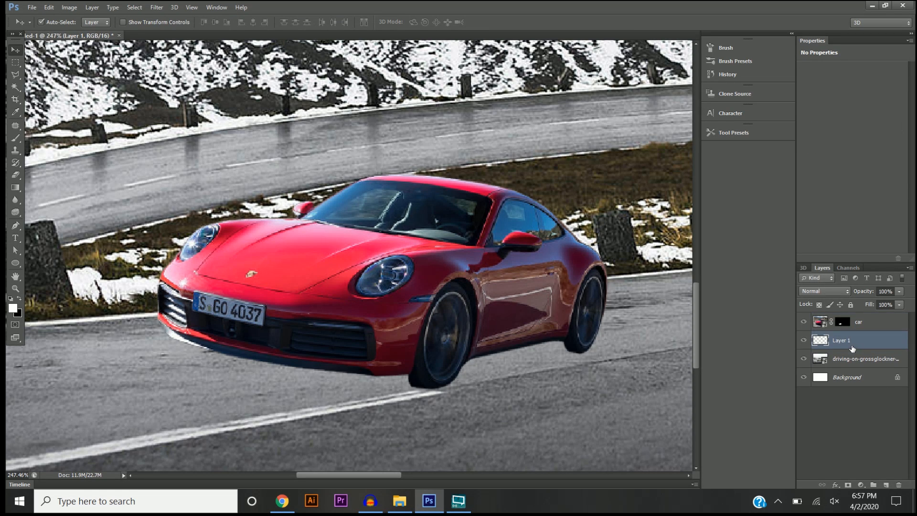
left_click(16, 138)
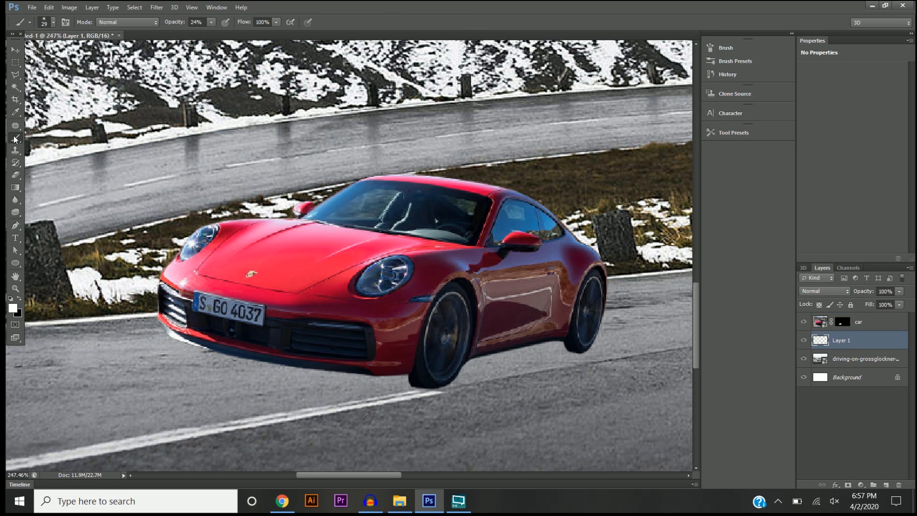
left_click(54, 23)
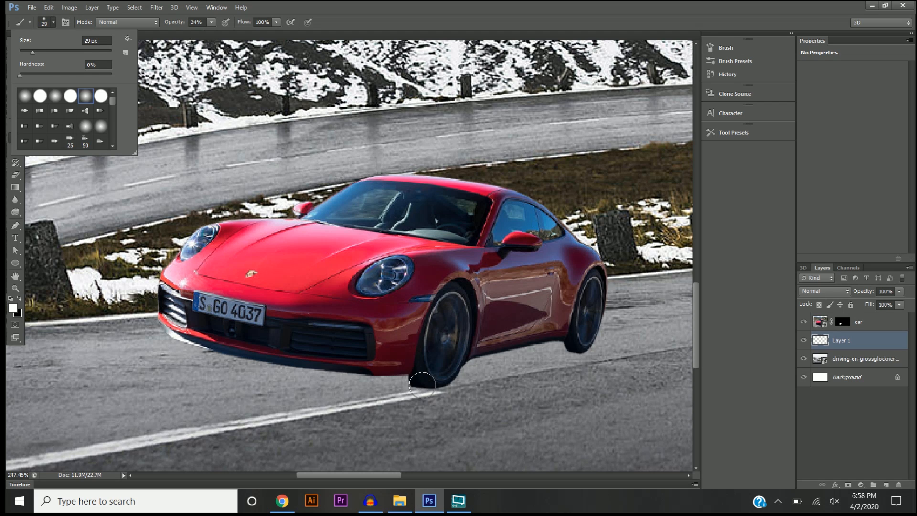
left_click(407, 385)
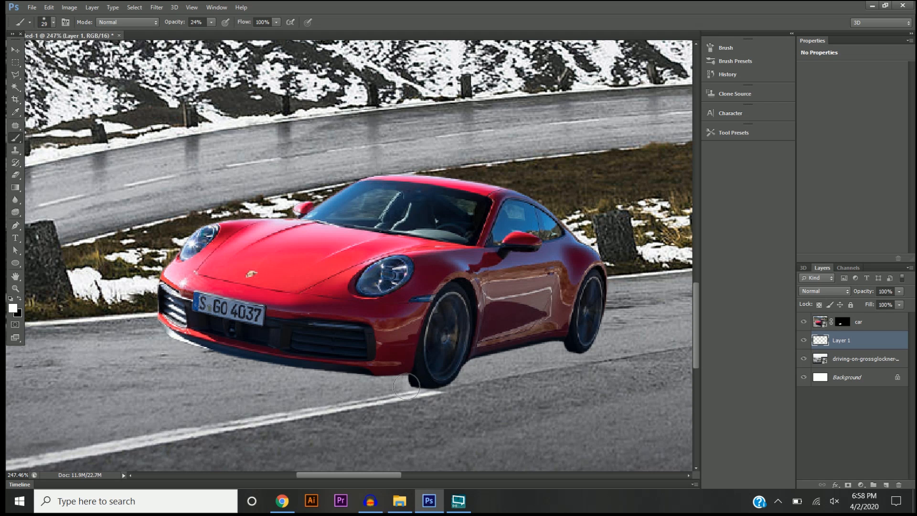
left_click(19, 300)
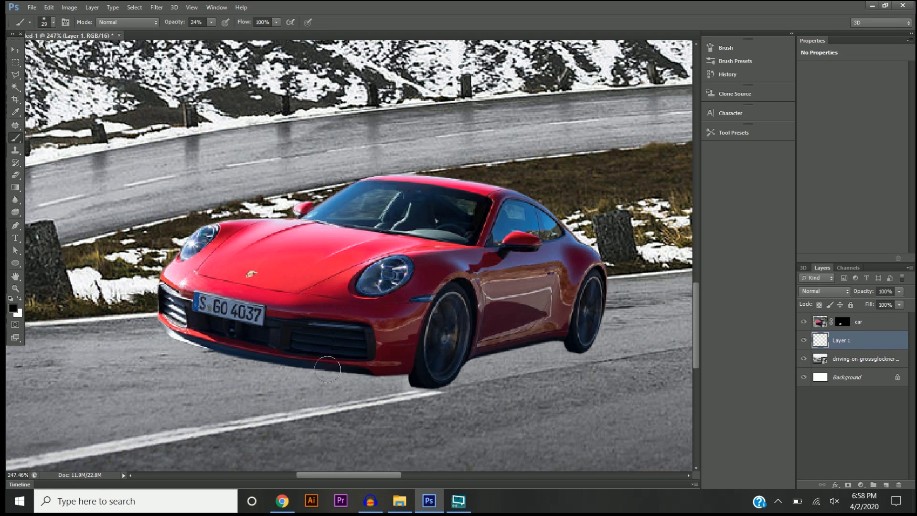
mouse_move(415, 382)
left_mouse_down()
mouse_move(170, 344)
mouse_move(375, 385)
mouse_move(567, 350)
mouse_move(469, 362)
mouse_move(541, 344)
mouse_move(433, 369)
mouse_move(327, 371)
mouse_move(188, 338)
mouse_move(405, 371)
mouse_move(310, 371)
mouse_move(183, 337)
mouse_move(450, 358)
mouse_move(551, 341)
mouse_move(433, 369)
mouse_move(558, 342)
mouse_move(443, 367)
mouse_move(300, 369)
mouse_move(186, 342)
mouse_move(411, 373)
mouse_move(535, 342)
left_mouse_up()
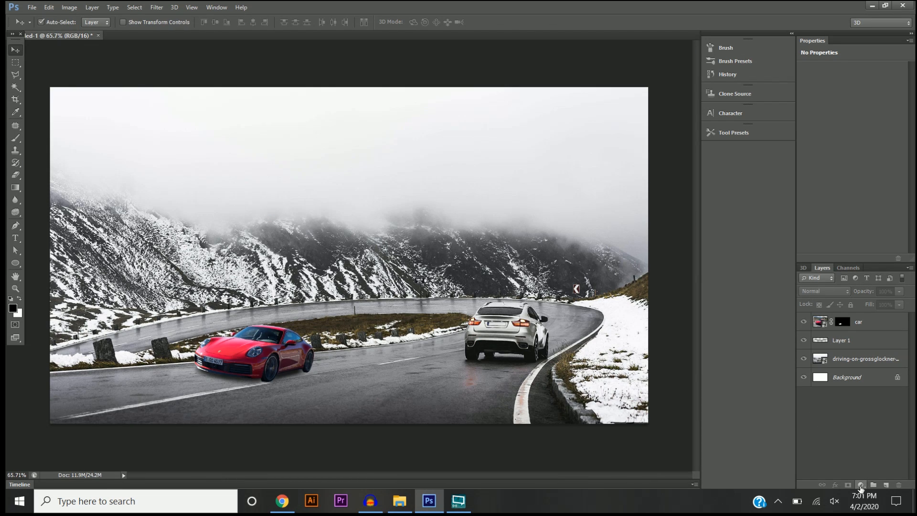
- Add a Color Lookup adjustment layer above the car layer
left_click(861, 487)
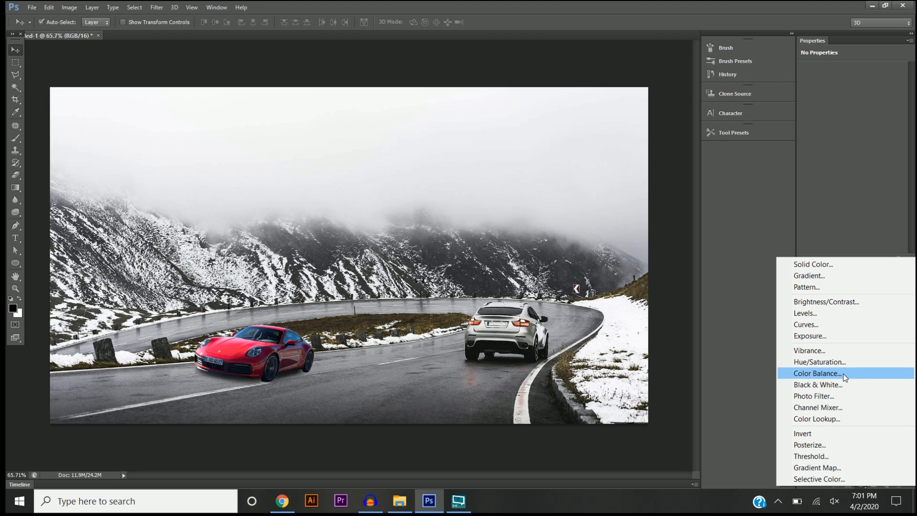
left_click(818, 421)
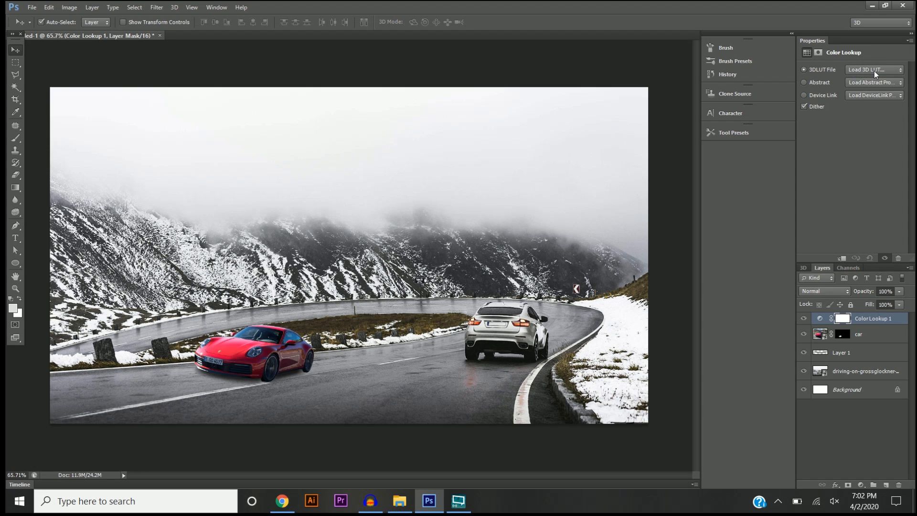
- Try the Crisp_Warm.look and FoggyNight.3DL looks as the 3D LUT of the Color Lookup adjustment
left_click(887, 71)
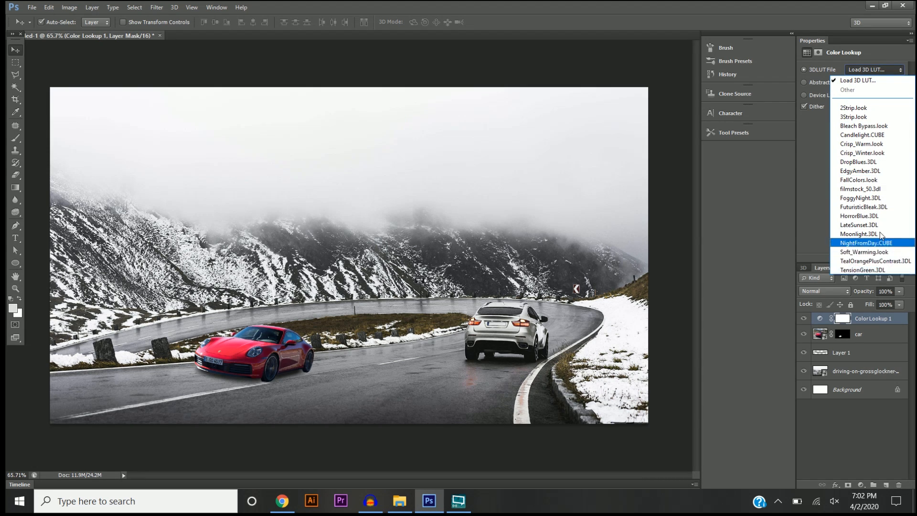
left_click(859, 144)
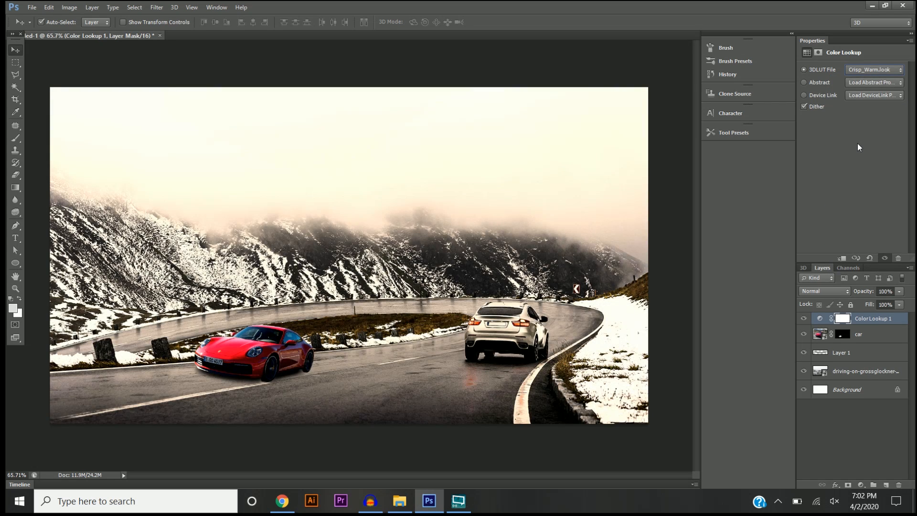
left_click(878, 70)
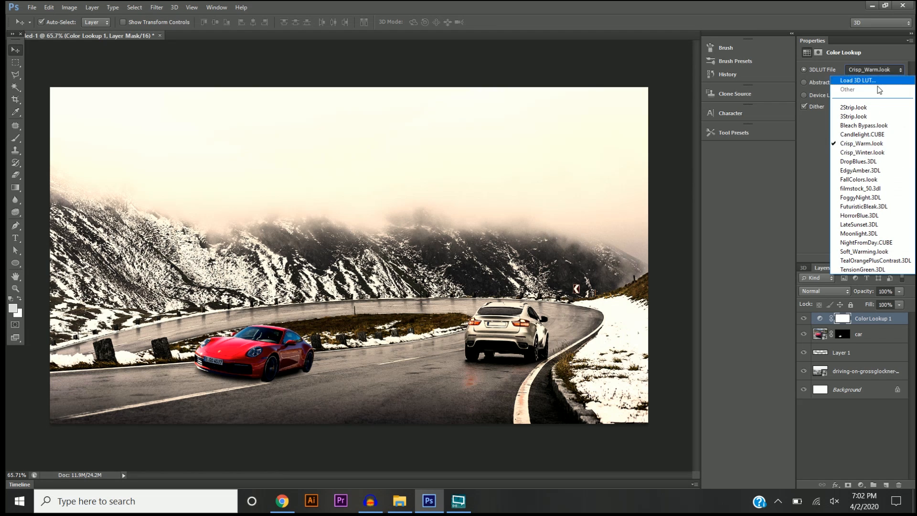
left_click(864, 199)
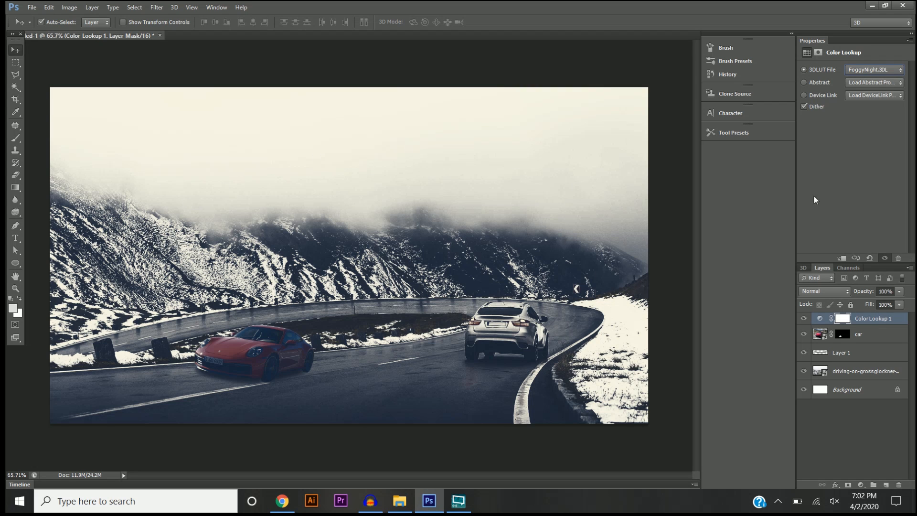
- Set the Color Lookup's 3D LUT to HorrorBlue.3DL and move the adjustment layer below the car layer
left_click(870, 69)
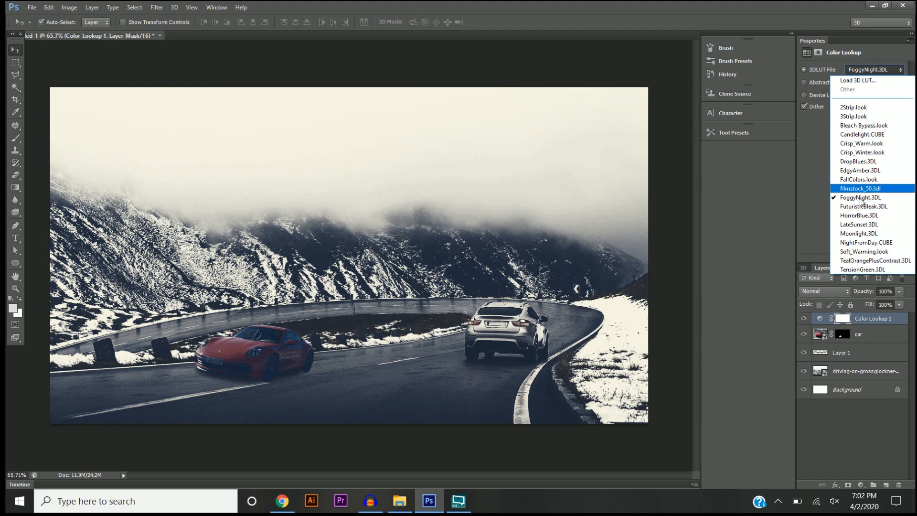
left_click(860, 215)
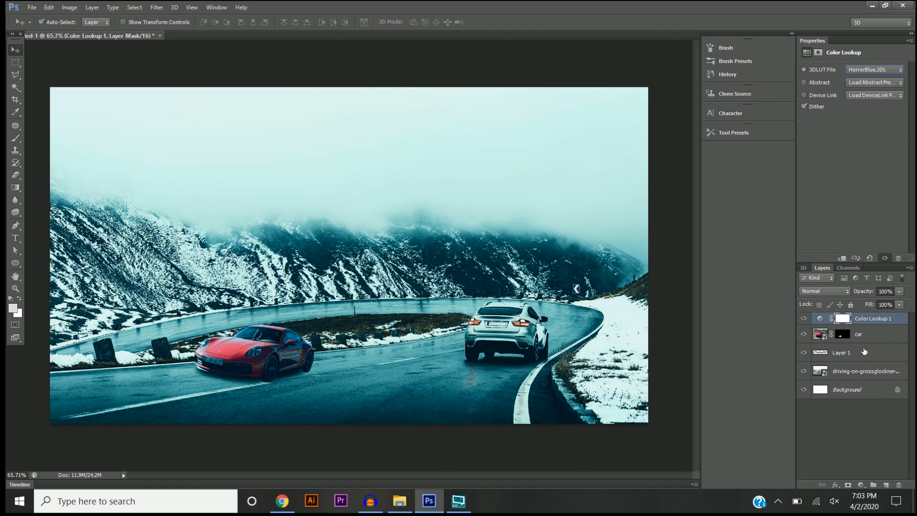
left_click_drag(866, 320, 865, 345)
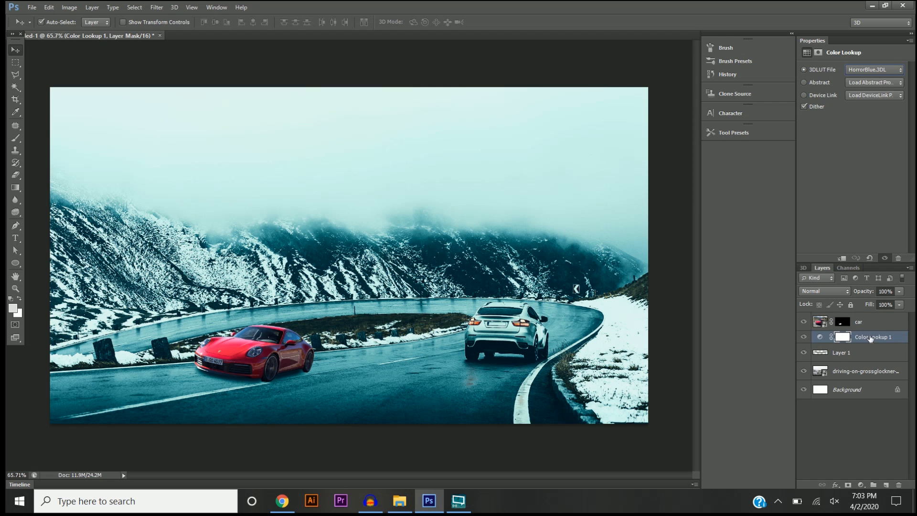
- Try the Color Lookup adjustment beneath Layer 1, and move it above the car layer to test it as a clipping mask
left_click_drag(871, 337, 860, 375)
left_click_drag(861, 352, 862, 353)
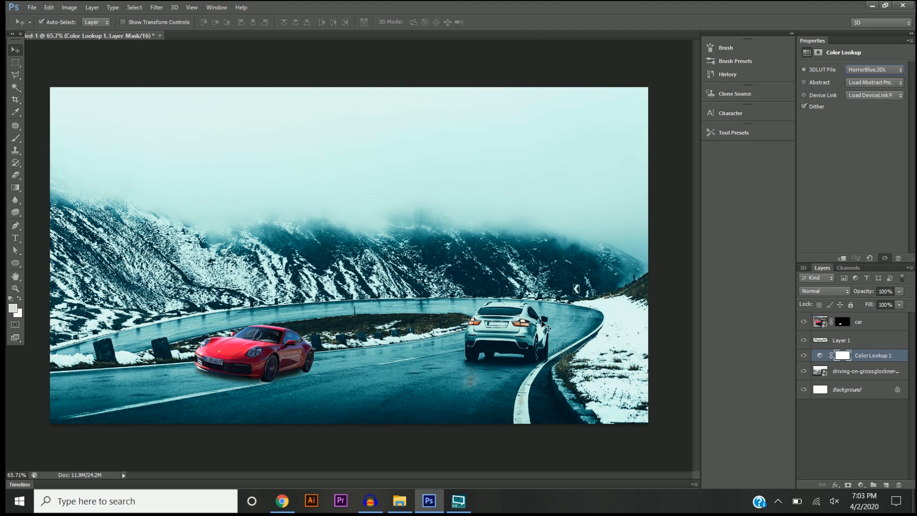
left_click_drag(861, 356, 859, 316)
left_click_drag(864, 357, 864, 315)
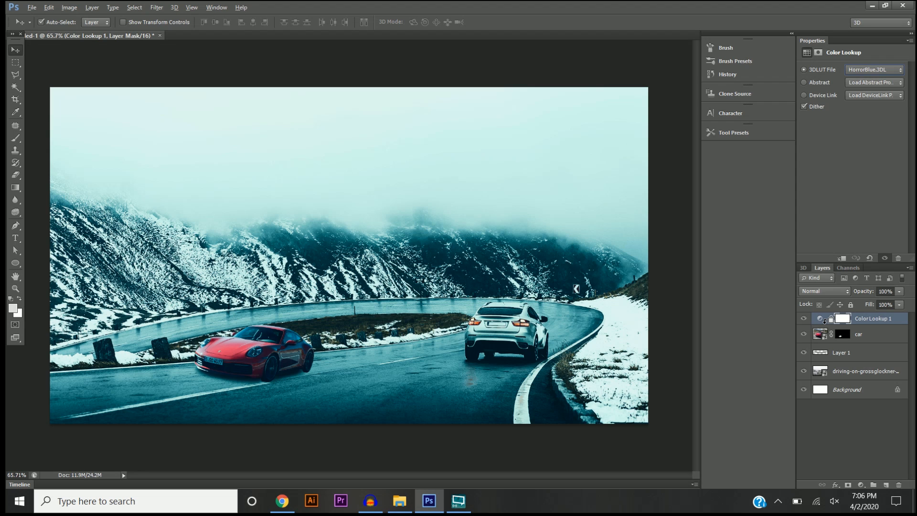
left_click(825, 321, "alt")
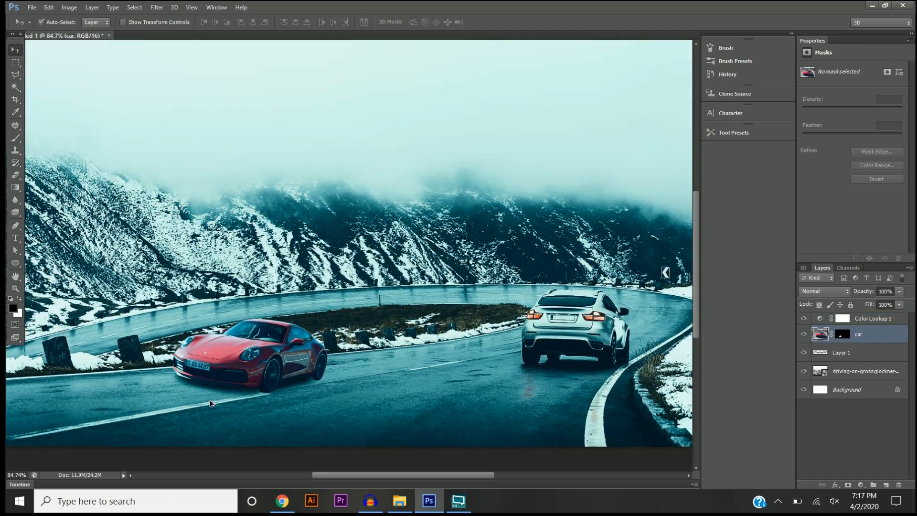
- Adjust the car layer's Hue/Saturation, trying saturation at -100 and +100, and shift the hue to turn the red car yellow
scroll(210, 382, "up", 7)
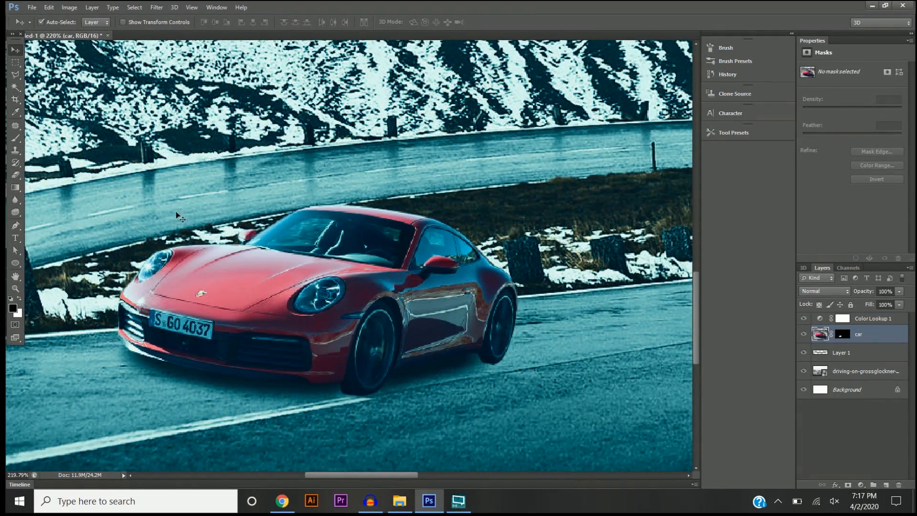
left_click(72, 11)
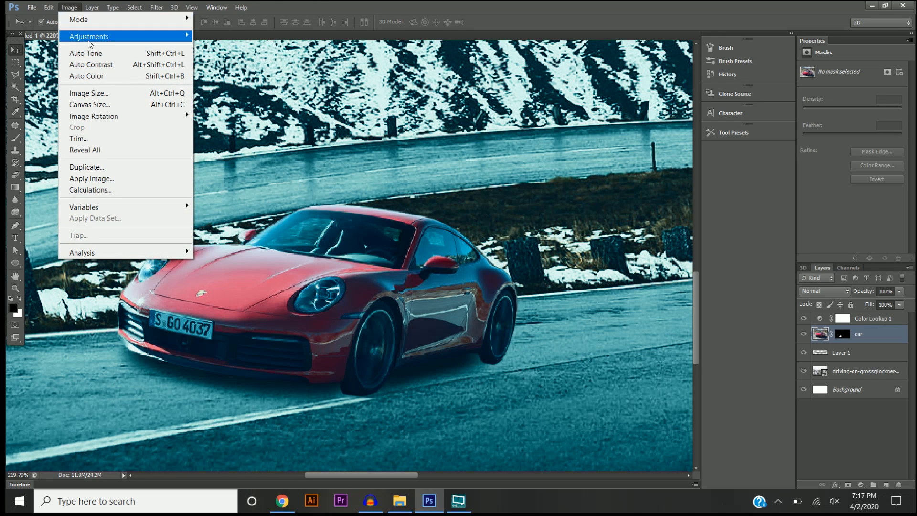
mouse_move(91, 36)
left_click(228, 98)
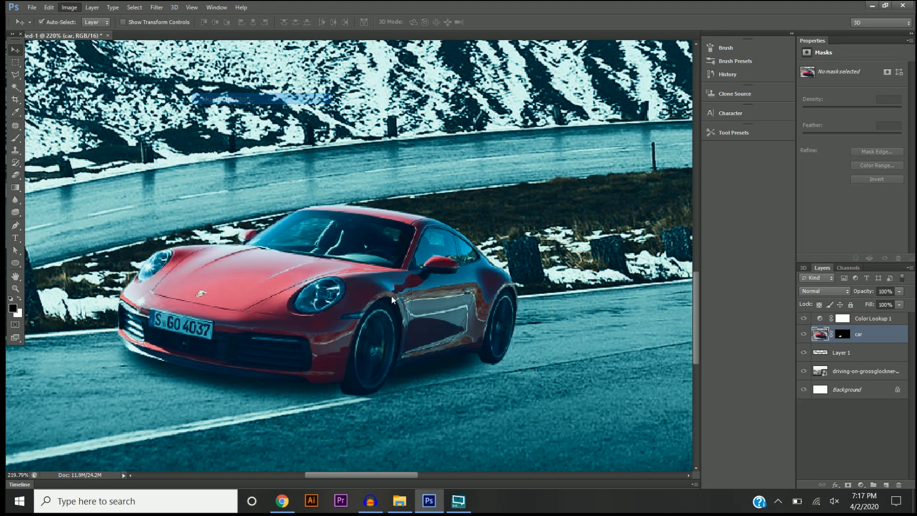
left_click_drag(376, 82, 584, 58)
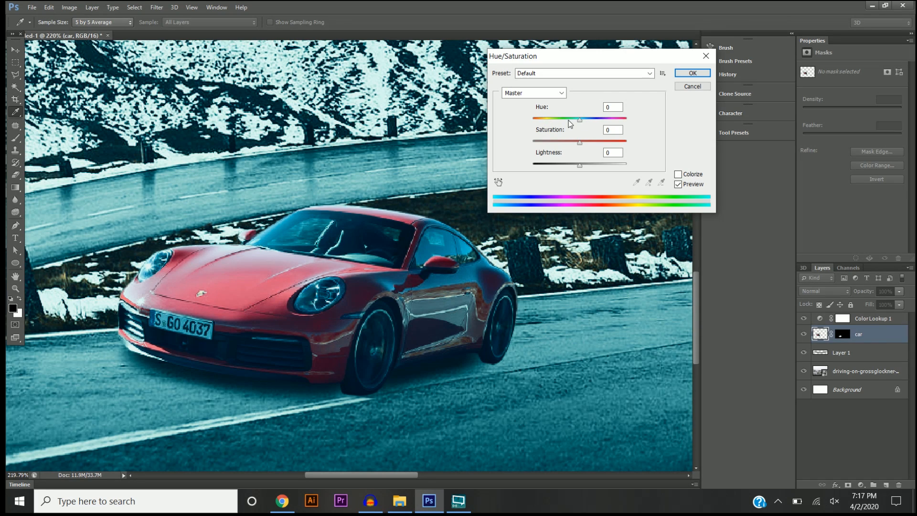
left_click(580, 143)
left_click_drag(581, 143, 534, 142)
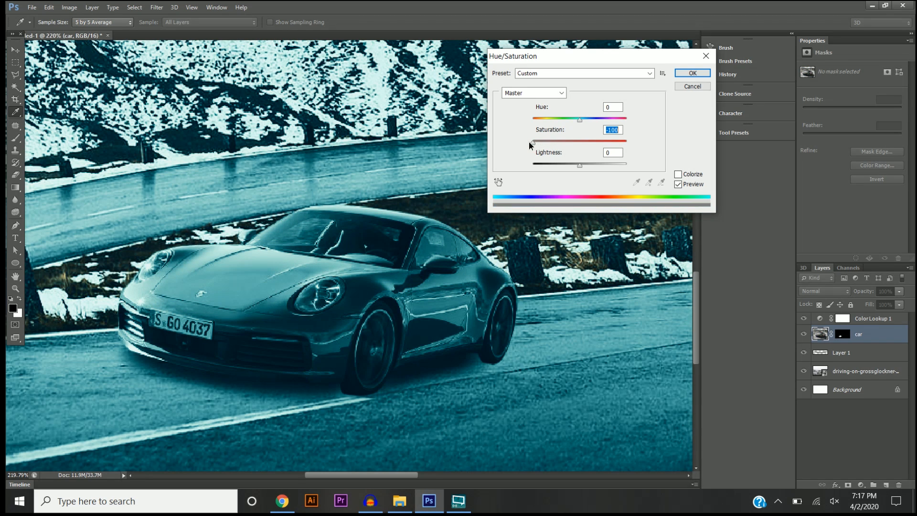
left_click_drag(528, 142, 623, 141)
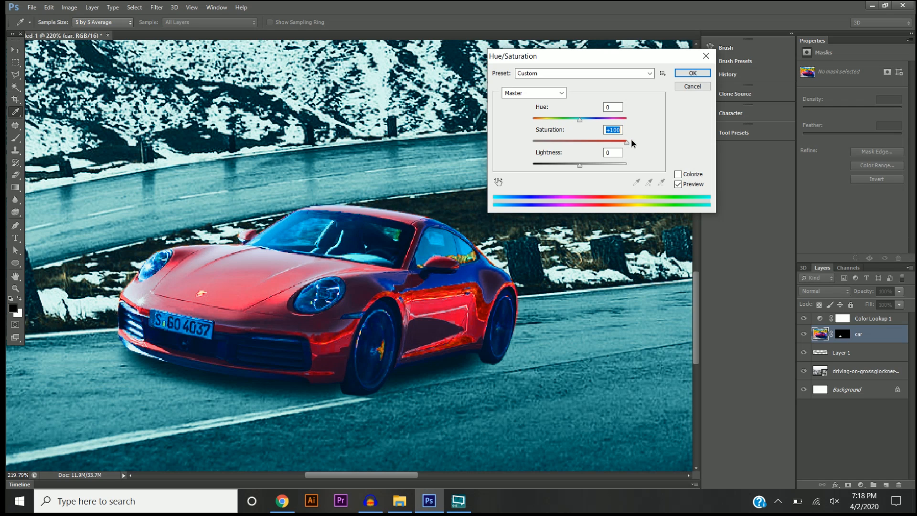
left_click_drag(602, 142, 584, 146)
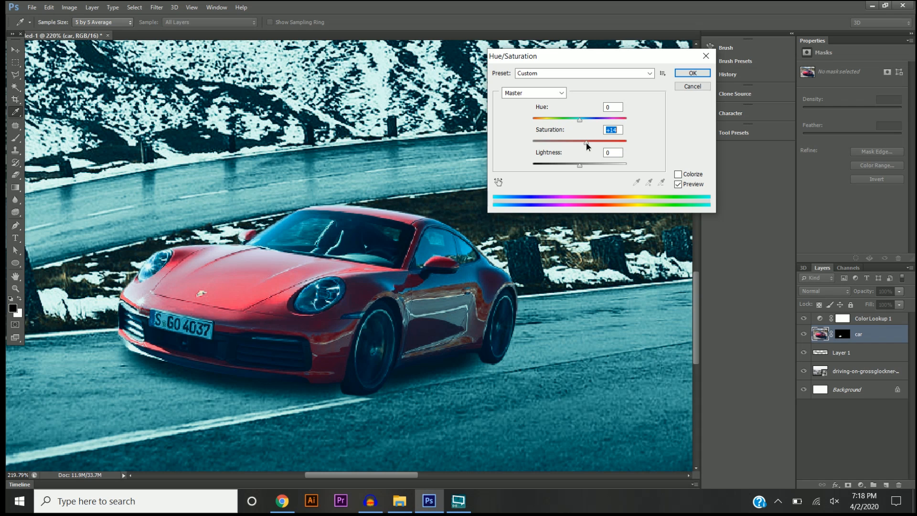
left_click_drag(580, 120, 608, 122)
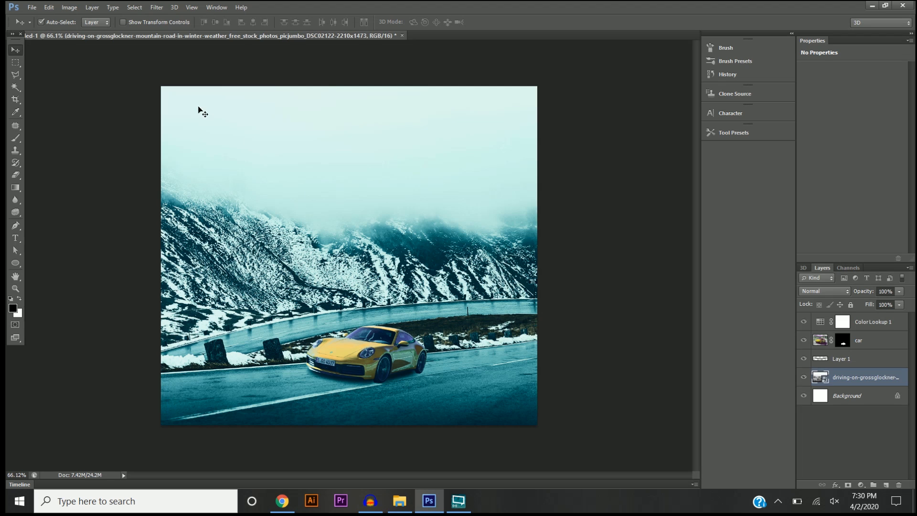
- Apply a Gaussian Blur with a 3.1 pixel radius to the mountain-road photo layer
left_click(156, 7)
mouse_move(171, 128)
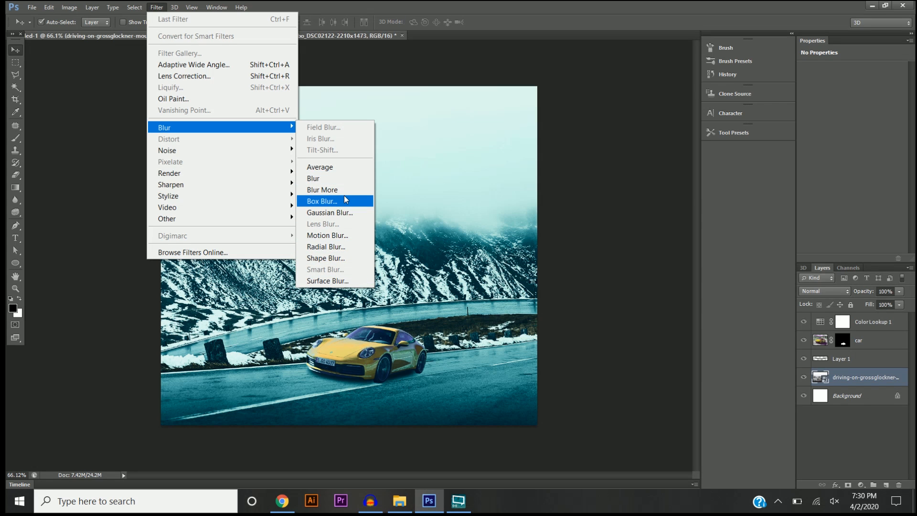
left_click(319, 214)
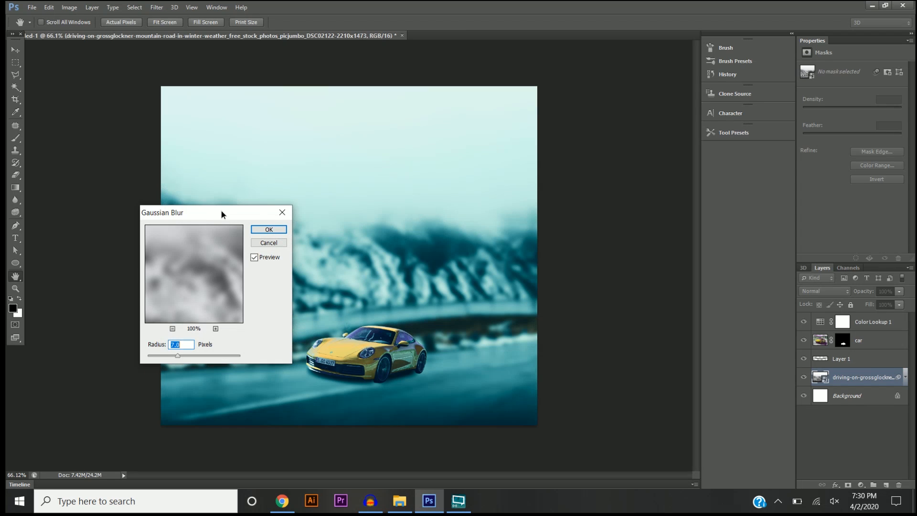
left_click_drag(221, 211, 142, 143)
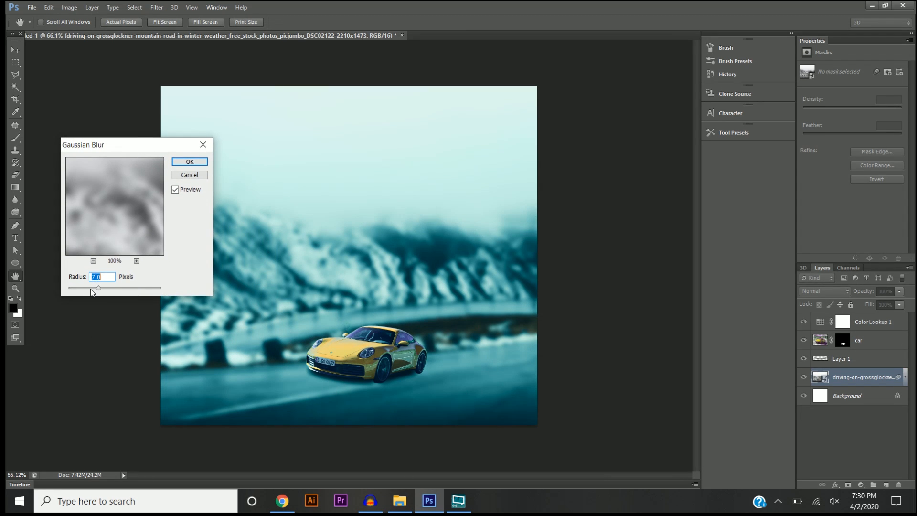
left_click_drag(93, 292, 85, 293)
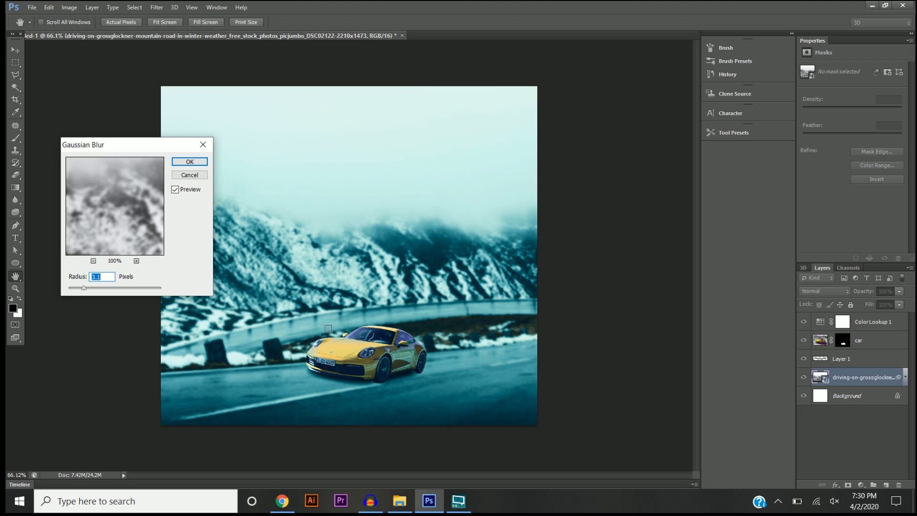
left_click(200, 164)
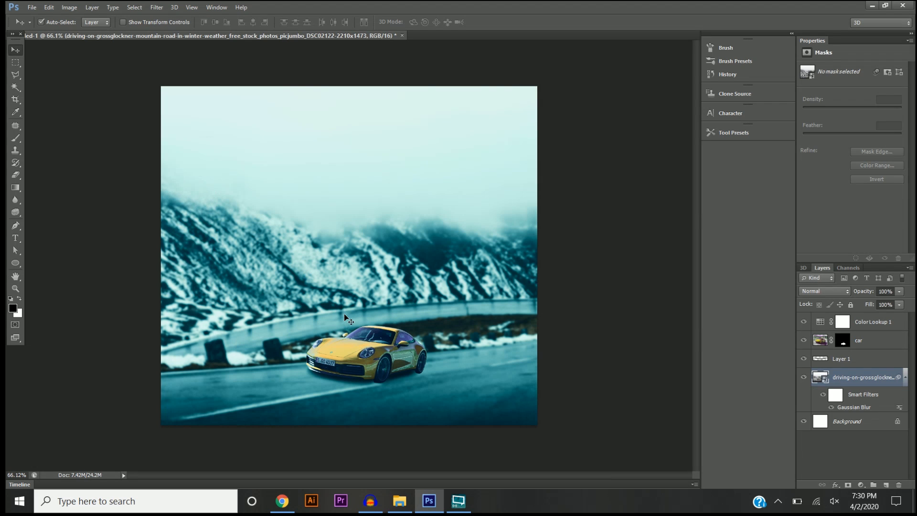
- Apply the Motion Blur filter to the car layer
scroll(342, 316, "down", 1)
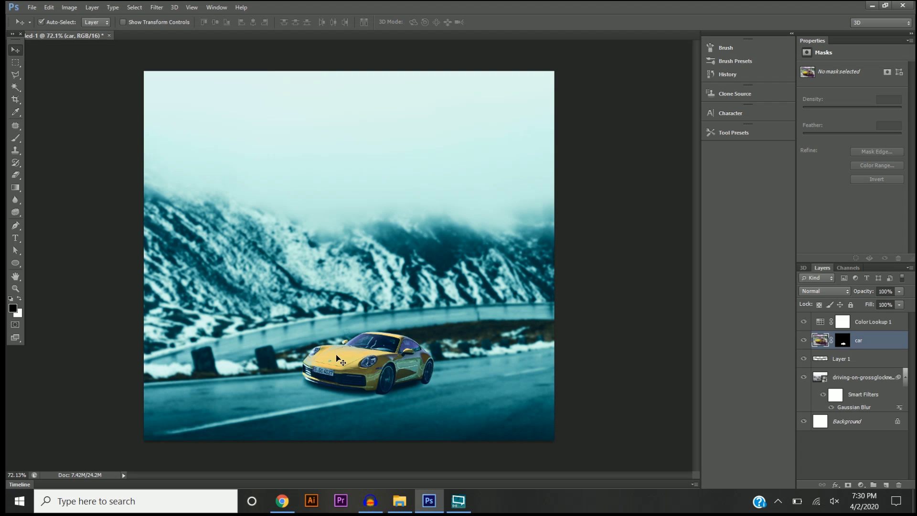
left_click(157, 7)
left_click(156, 7)
left_click(156, 8)
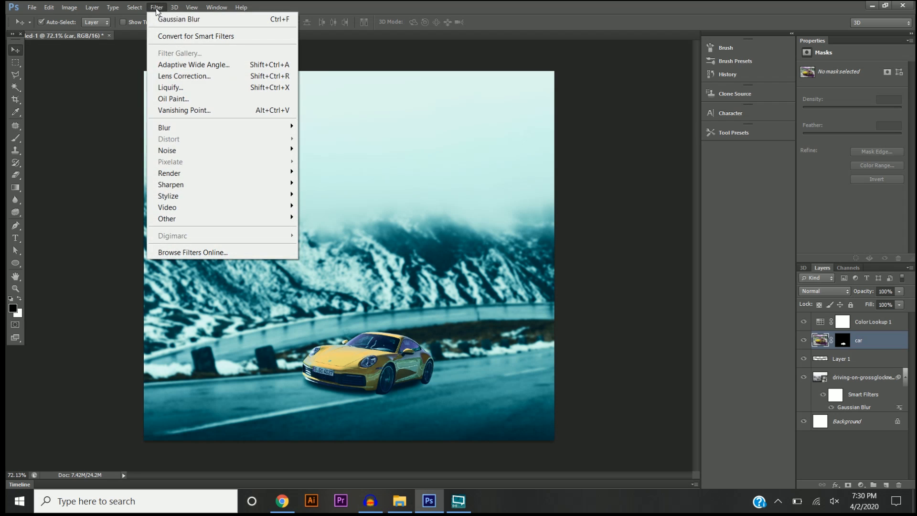
mouse_move(171, 129)
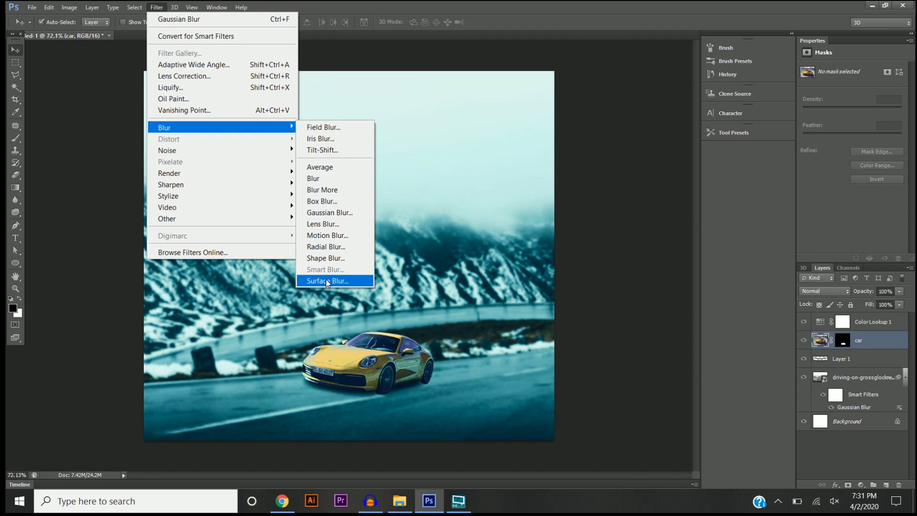
left_click(328, 235)
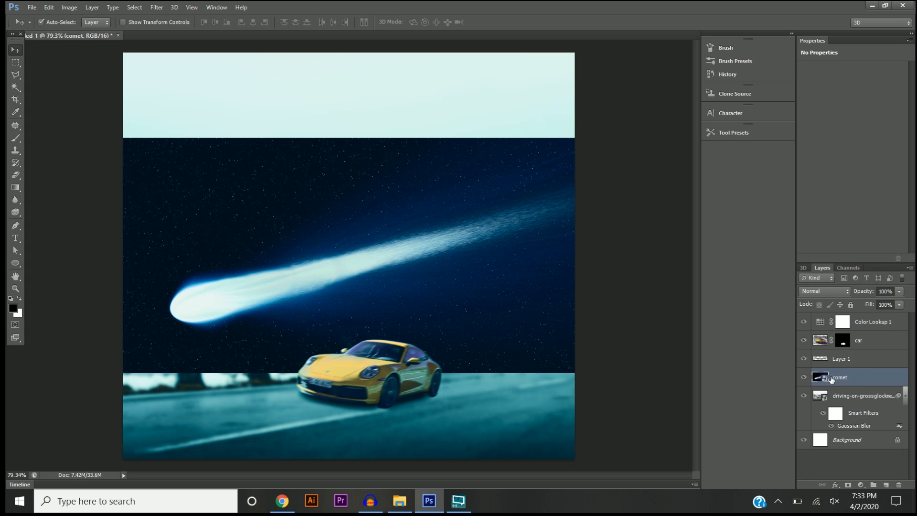
- Set the comet layer's blend mode to Color Dodge and inspect the photo's edge in the sky
left_click(827, 291)
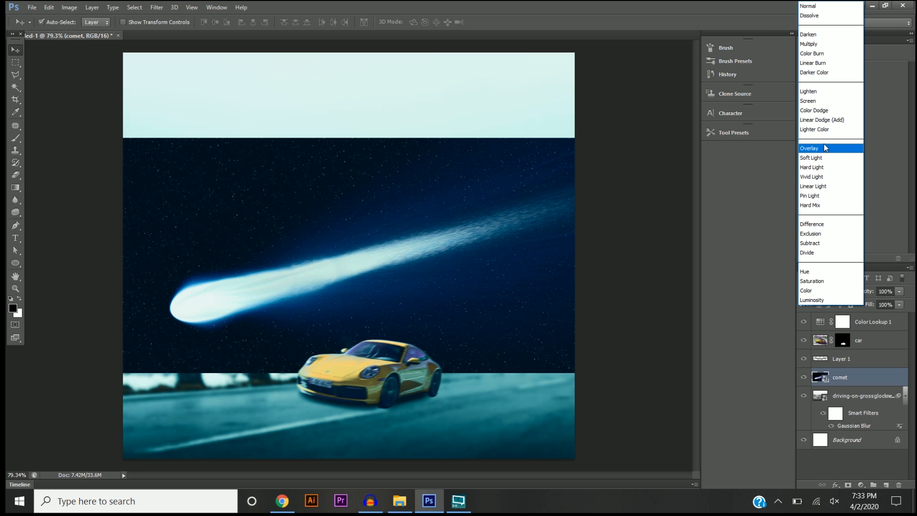
left_click(815, 111)
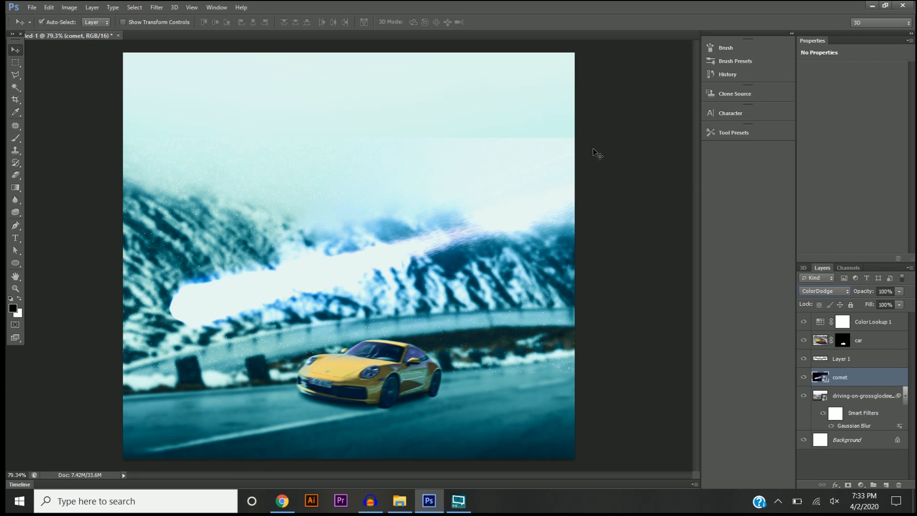
key("alt")
scroll(559, 153, "up", 3)
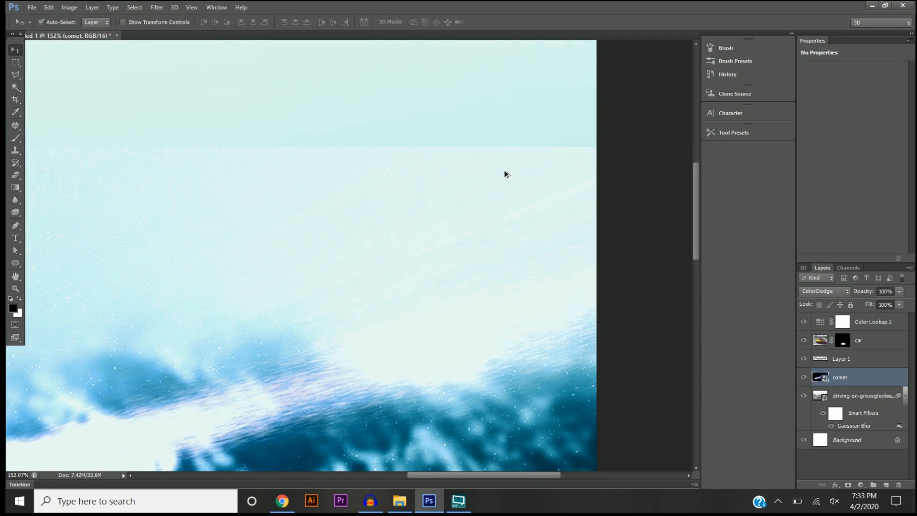
scroll(506, 174, "down", 3)
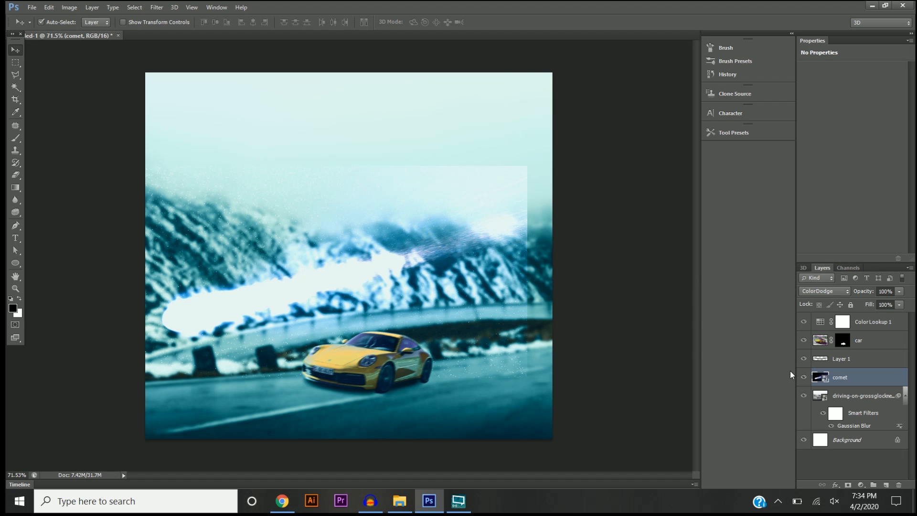
- Rasterize the comet layer and soften its hard upper-right edge in the sky using a soft 246 px Eraser at 35% opacity
right_click(848, 380)
left_click(740, 200)
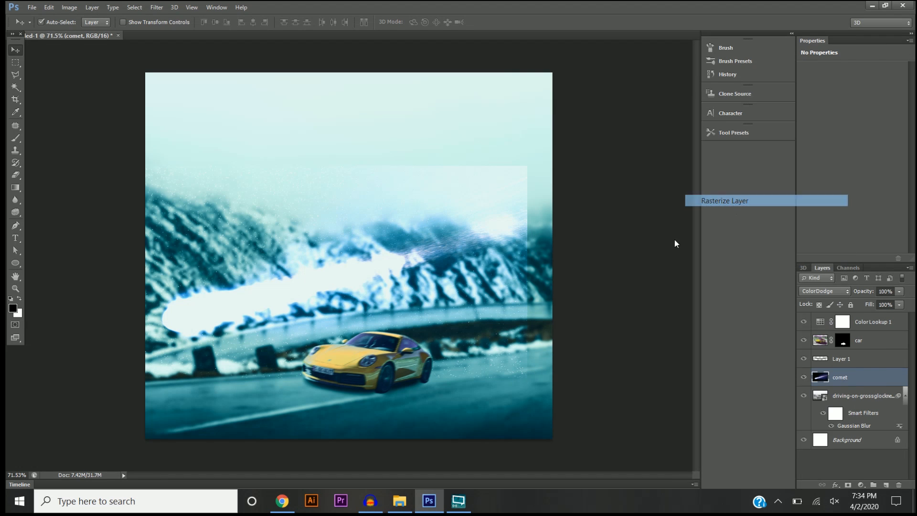
left_click(15, 176)
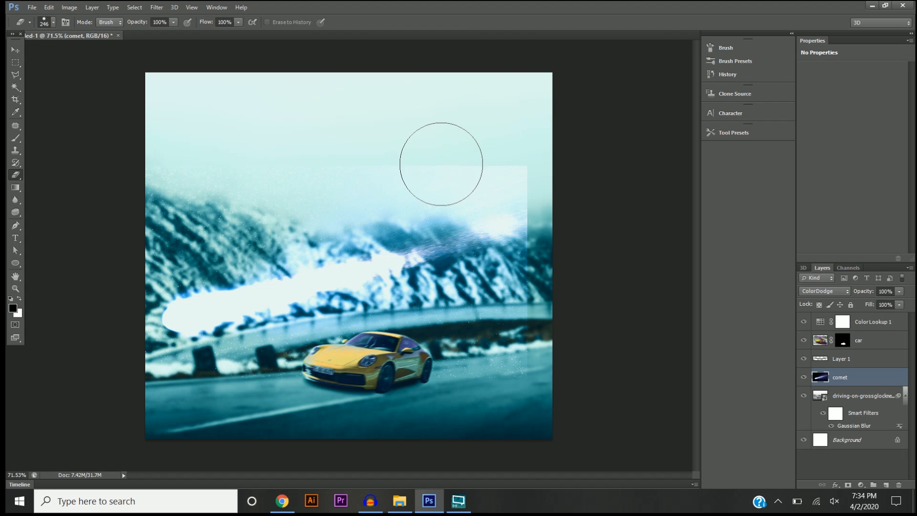
left_click(53, 23)
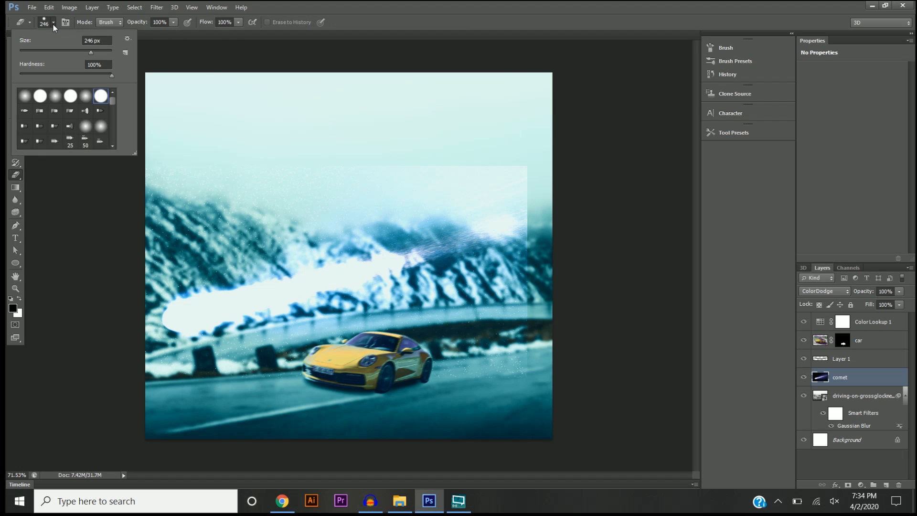
left_click(88, 96)
left_click_drag(175, 24, 144, 32)
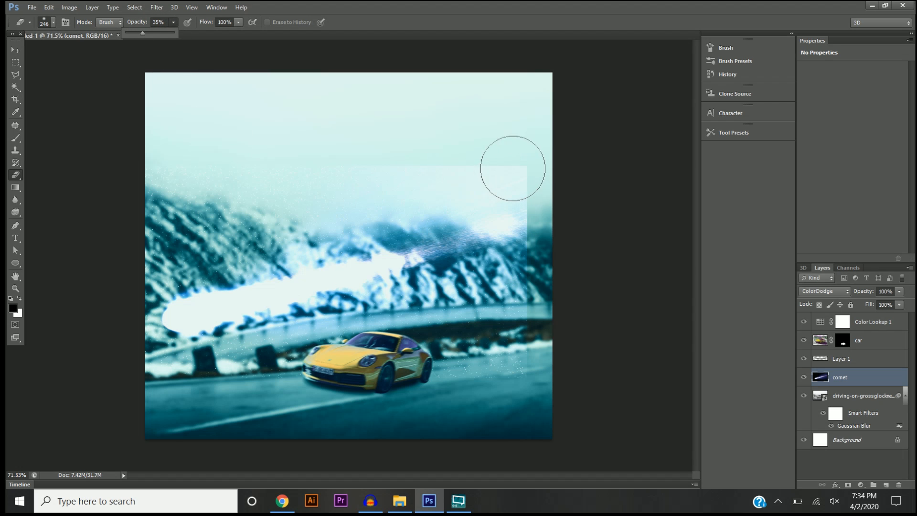
mouse_move(439, 165)
left_mouse_down()
mouse_move(527, 163)
mouse_move(262, 159)
mouse_move(350, 151)
mouse_move(489, 159)
mouse_move(144, 182)
mouse_move(484, 164)
mouse_move(228, 156)
mouse_move(530, 161)
mouse_move(194, 163)
mouse_move(533, 161)
mouse_move(556, 258)
mouse_move(535, 368)
mouse_move(531, 156)
mouse_move(544, 244)
mouse_move(535, 279)
mouse_move(530, 185)
mouse_move(526, 205)
left_mouse_up()
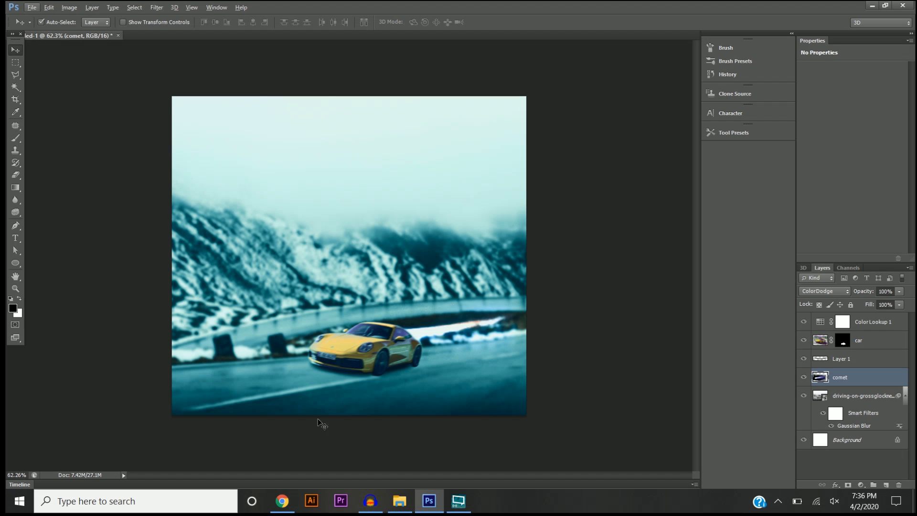
- Switch to Chrome and browse DaFont's Techno Sci-fi and Basic Sans serif font categories
left_click(288, 505)
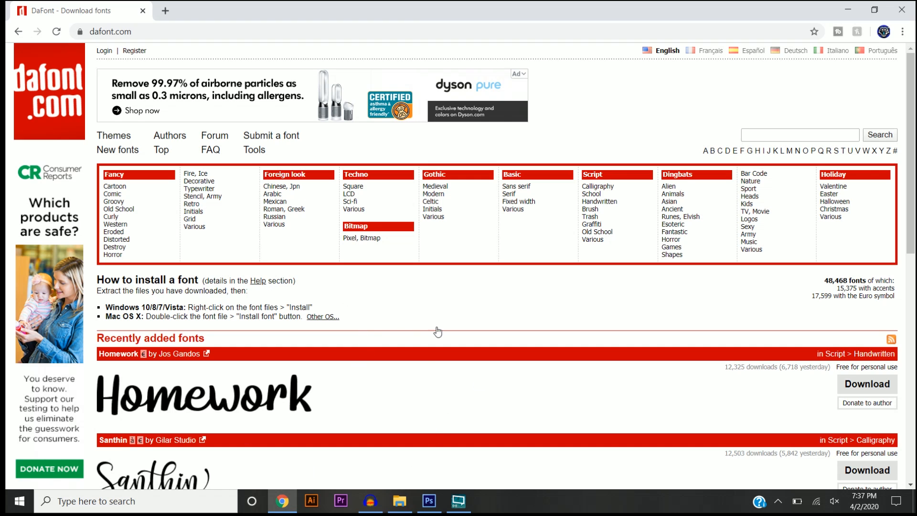
left_click(352, 201)
scroll(420, 234, "down", 3)
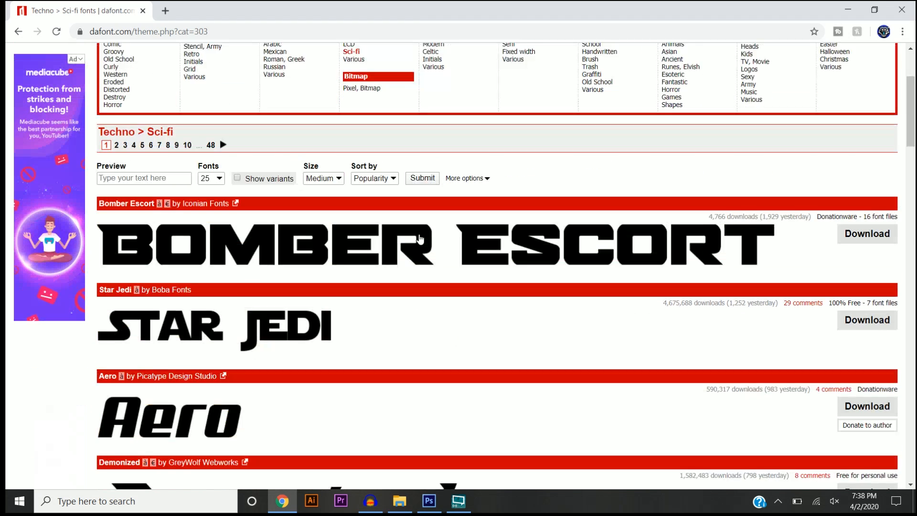
scroll(434, 250, "up", 4)
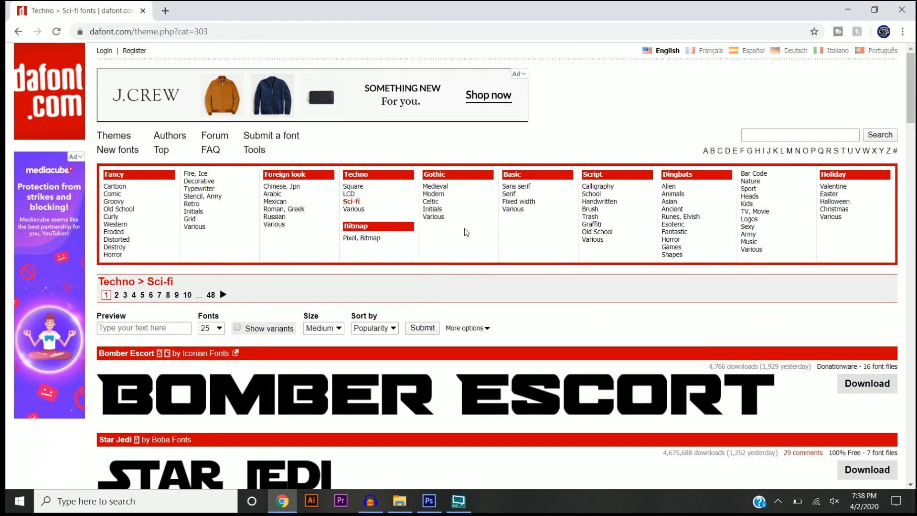
left_click(509, 186)
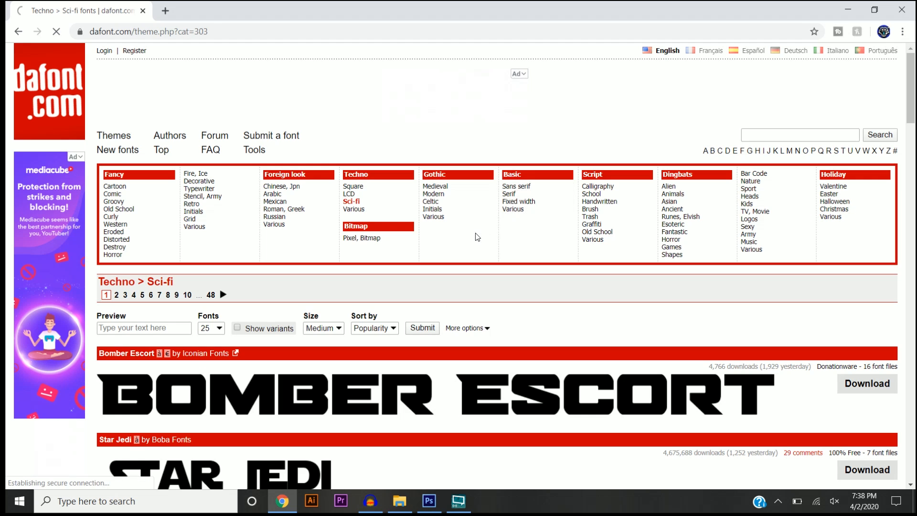
scroll(475, 237, "down", 4)
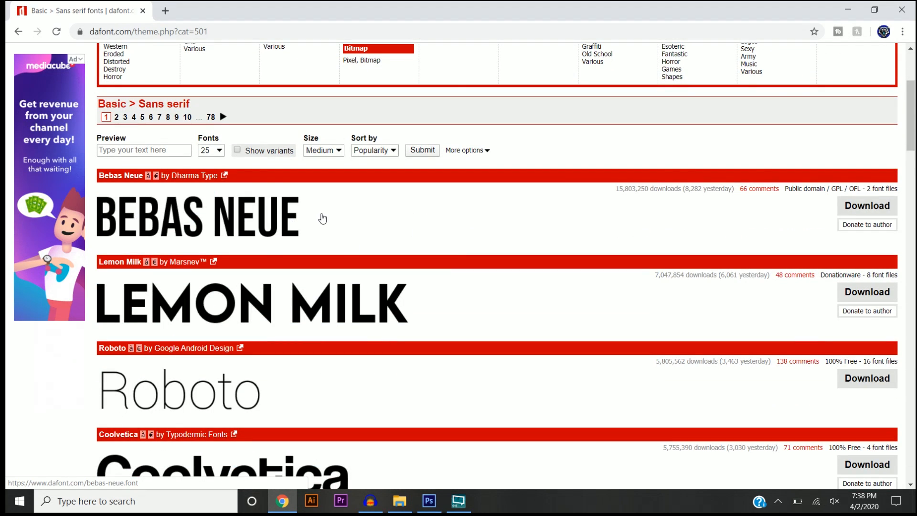
scroll(406, 221, "down", 4)
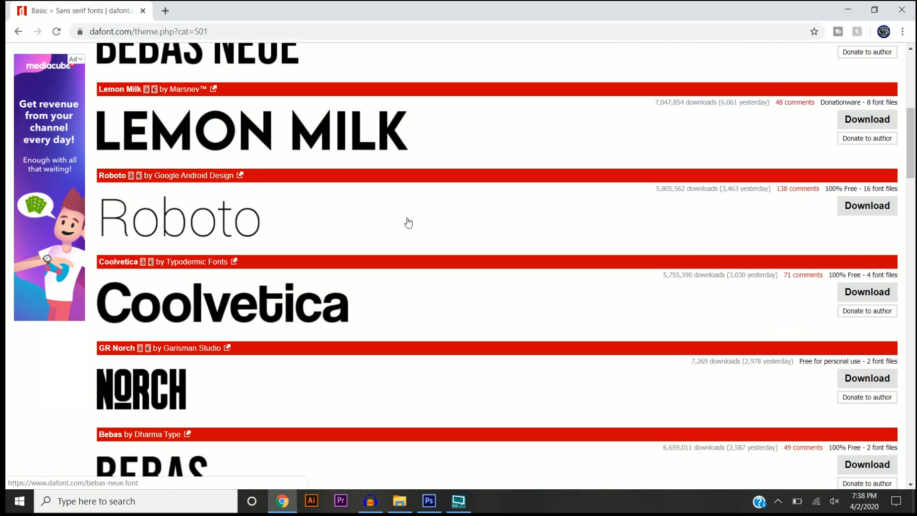
- Browse the sans serif font list and download the GR Norch font
scroll(396, 216, "down", 3)
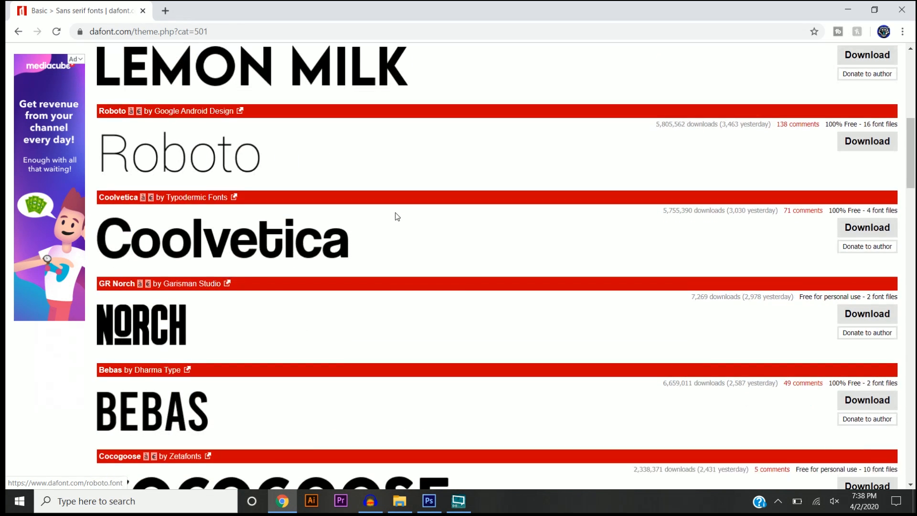
scroll(396, 216, "down", 3)
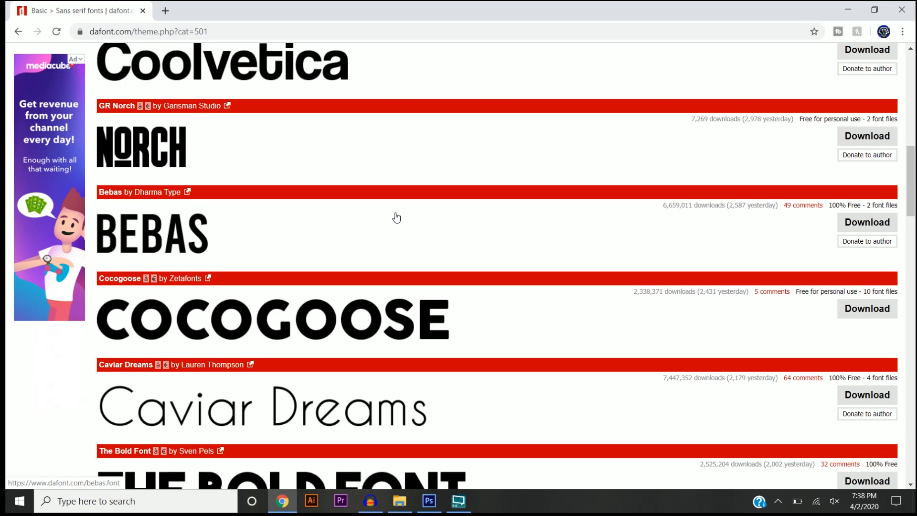
scroll(396, 218, "down", 3)
scroll(395, 217, "up", 8)
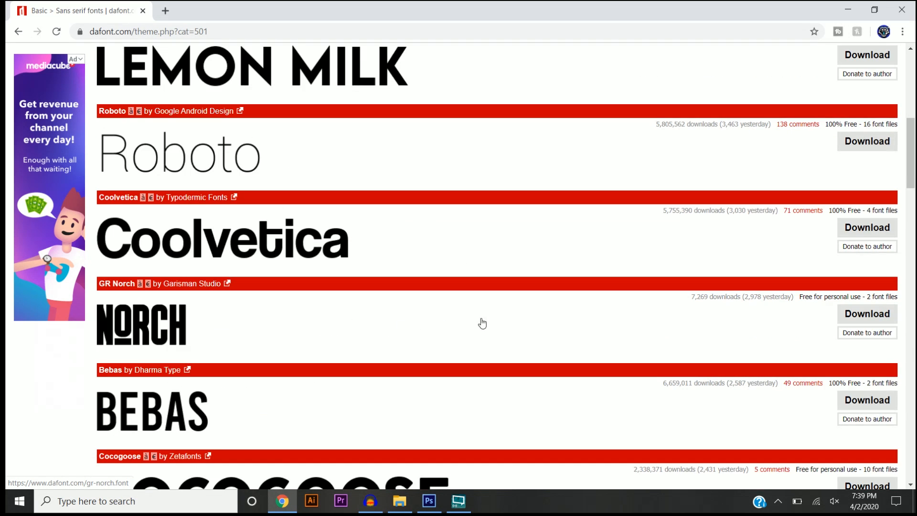
left_click(854, 316)
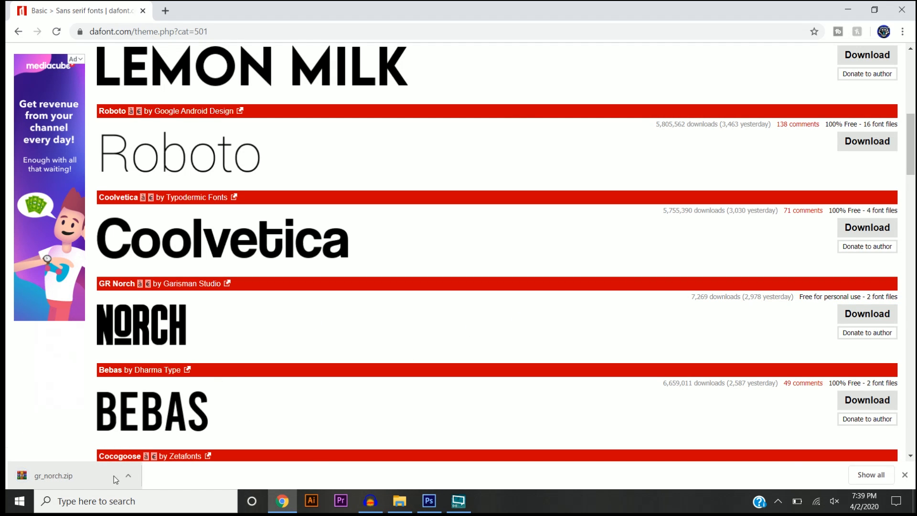
- Show the downloaded gr_norch.zip in its folder and minimize the other open windows
left_click(128, 475)
left_click(148, 436)
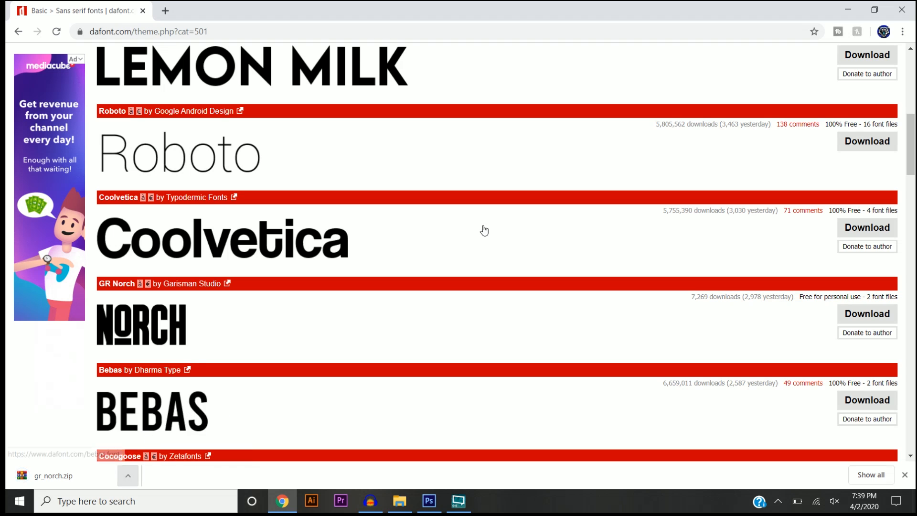
left_click(848, 9)
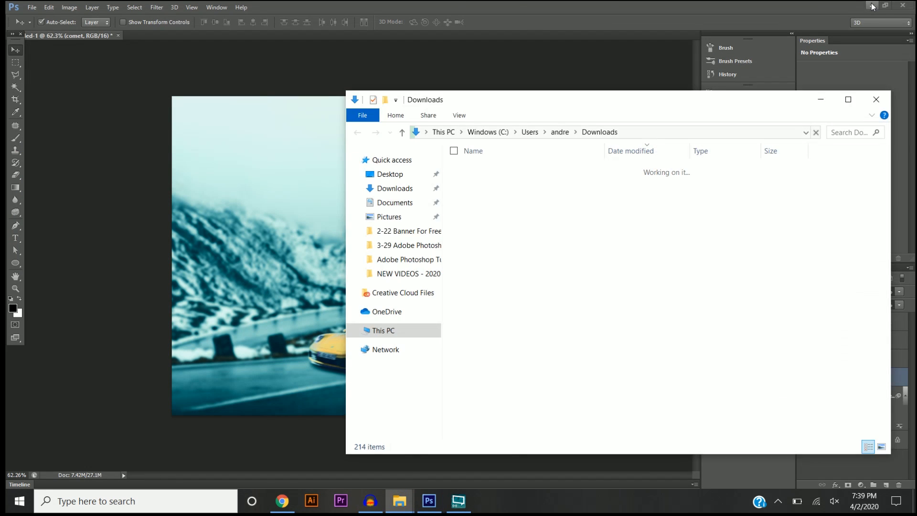
left_click(872, 5)
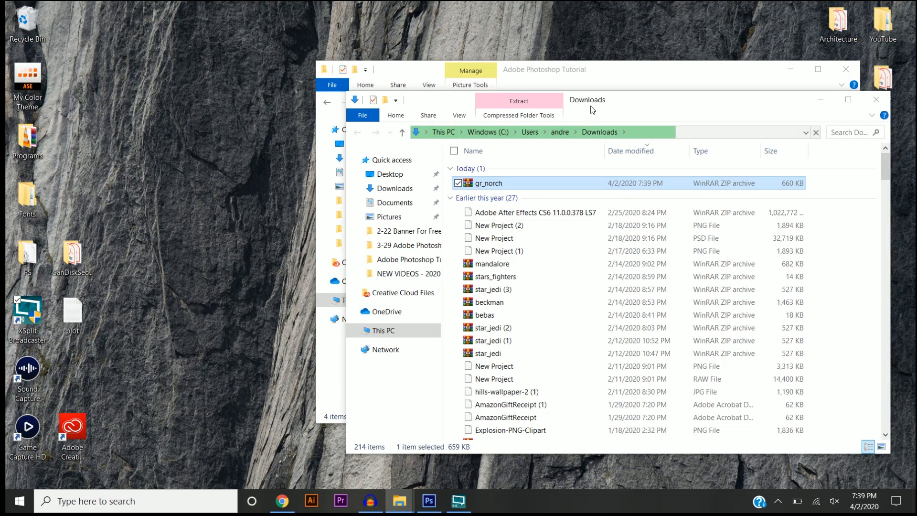
left_click_drag(593, 110, 493, 129)
left_click(788, 70)
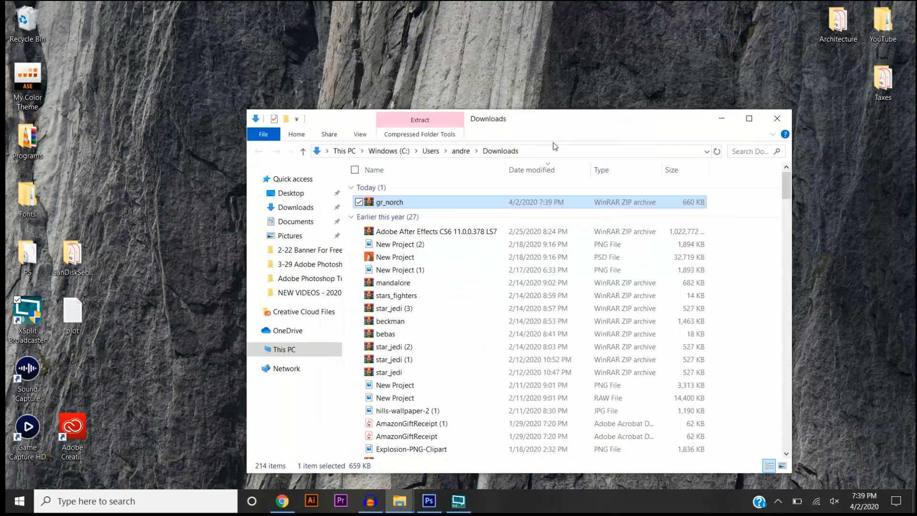
left_click_drag(554, 129, 418, 103)
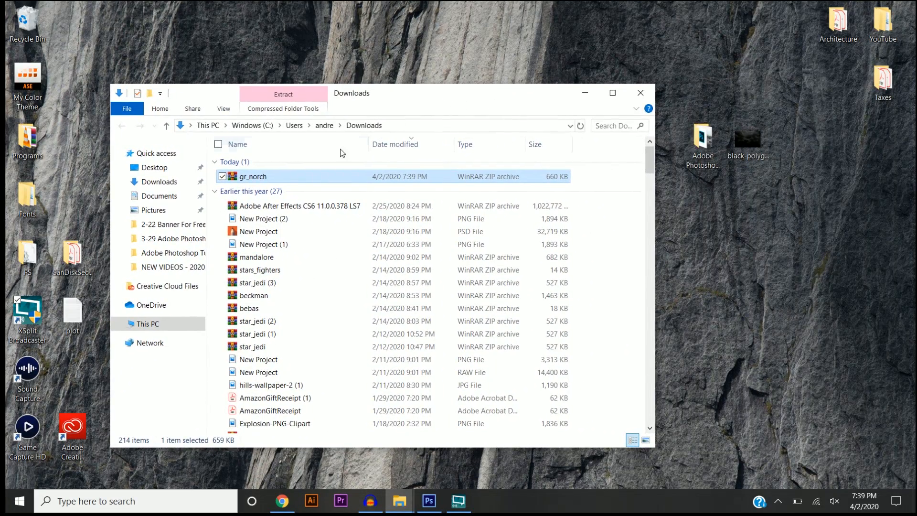
- Open the gr_norch.zip archive and install the GR NORCH.ttf TrueType font
left_click_drag(256, 179, 524, 142)
left_click(640, 93)
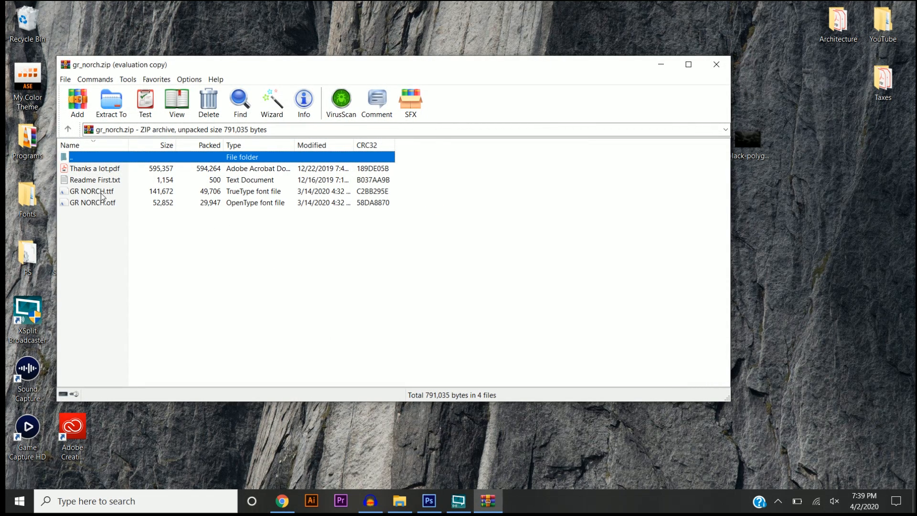
double_click(248, 193)
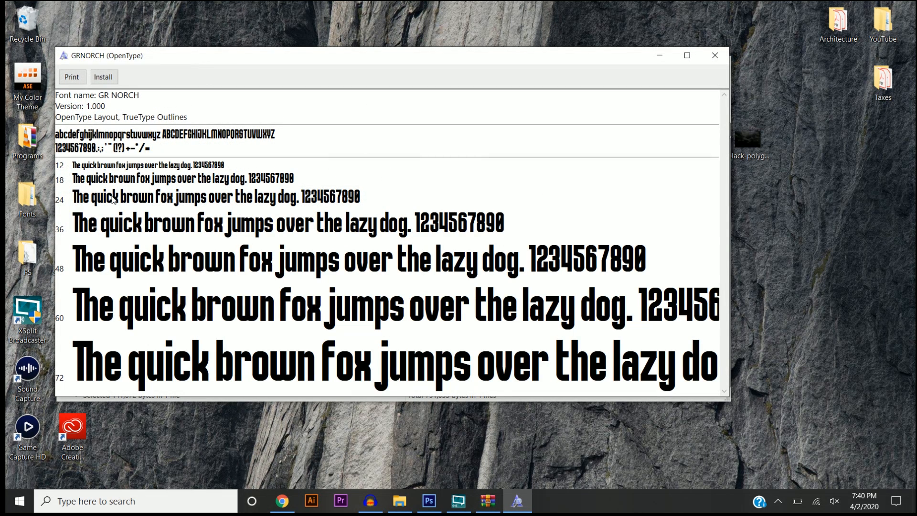
left_click(105, 80)
left_click(715, 55)
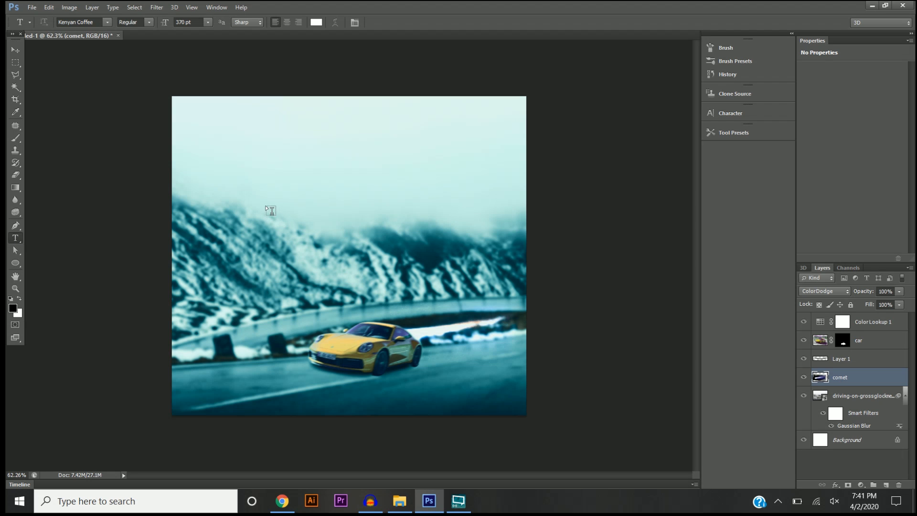
- Switch to Photoshop, start a text layer over the mountains and set its font to GR NORCH
left_click(267, 207)
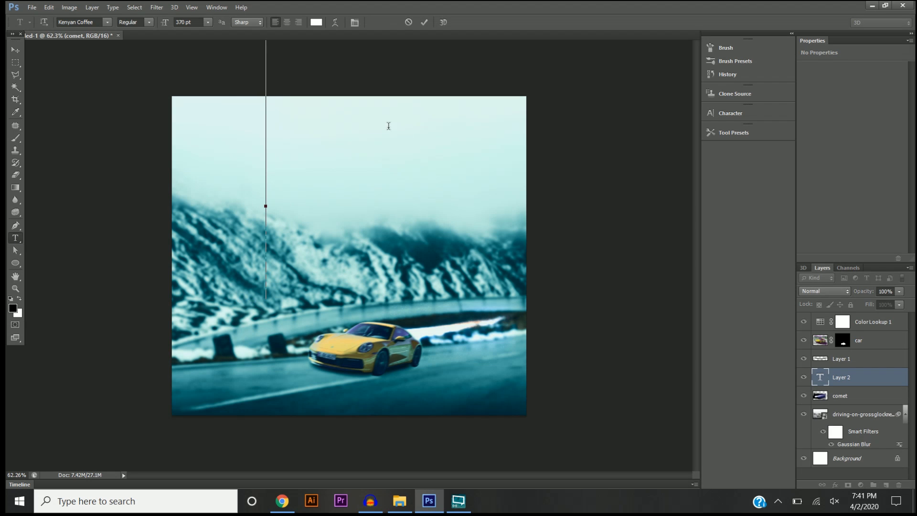
left_click(109, 22)
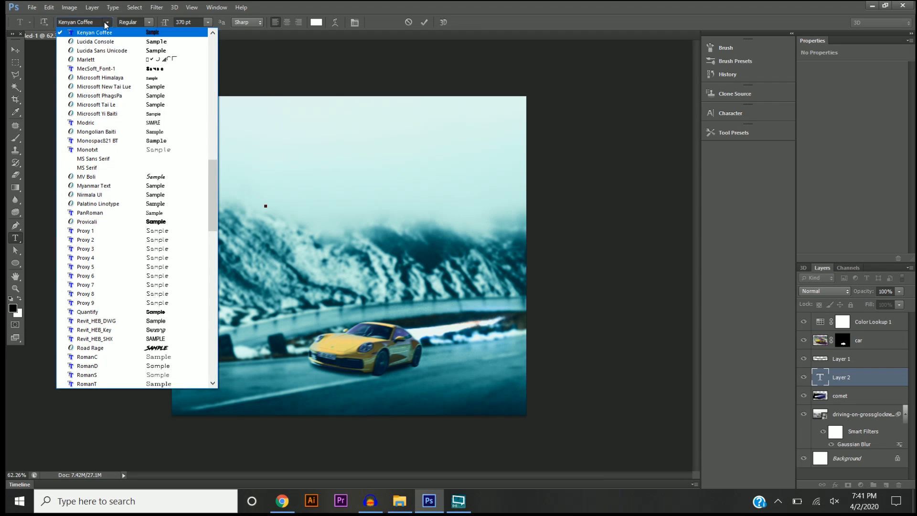
scroll(143, 204, "up", 11)
scroll(143, 204, "up", 1)
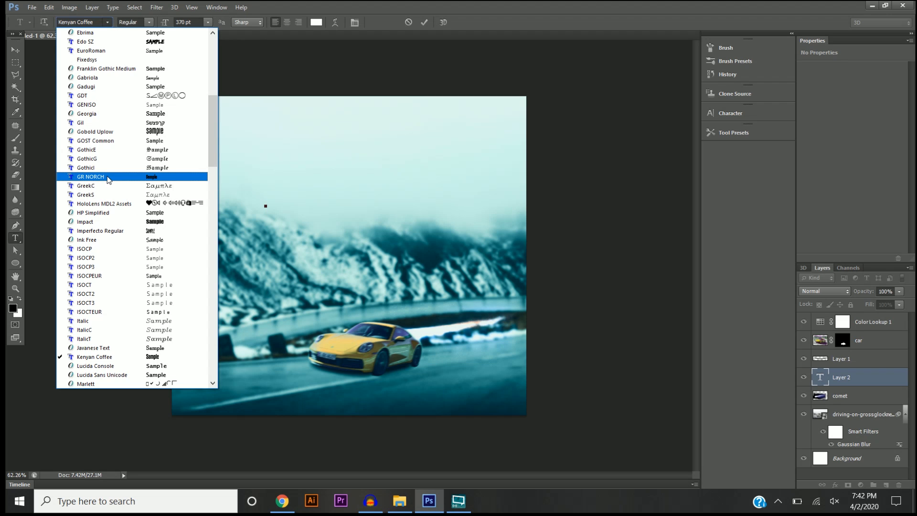
left_click(112, 177)
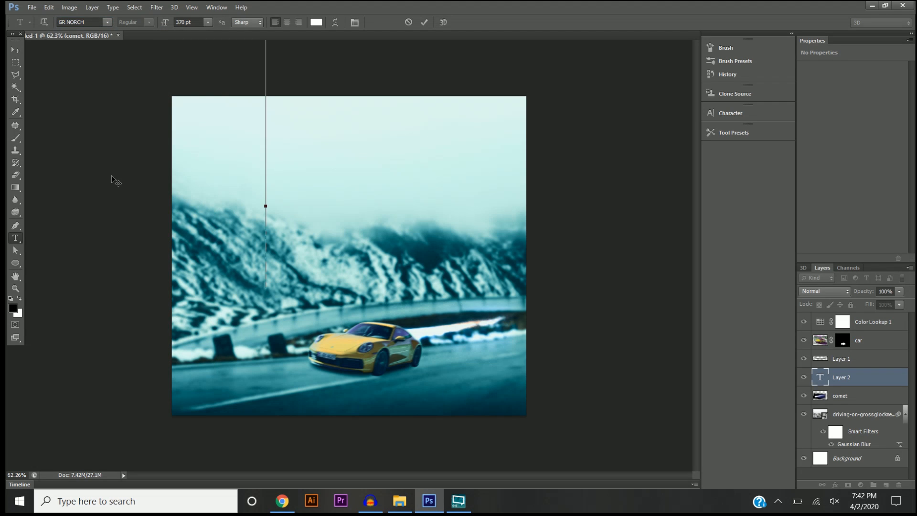
- Set the text size to 200 pt, enter "havoc" and move the word down across the mountains
left_click(207, 22)
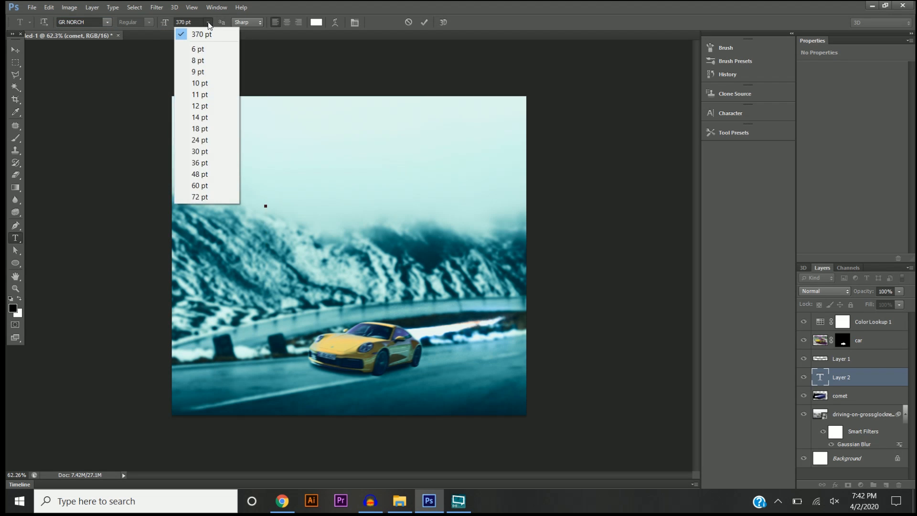
left_click(188, 21)
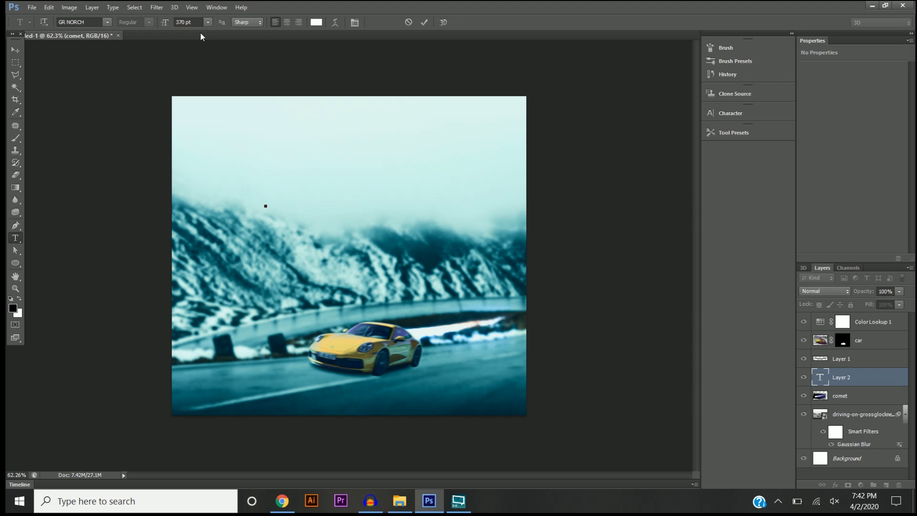
left_click_drag(186, 22, 172, 24)
type("20")
key("Return")
type("navoc")
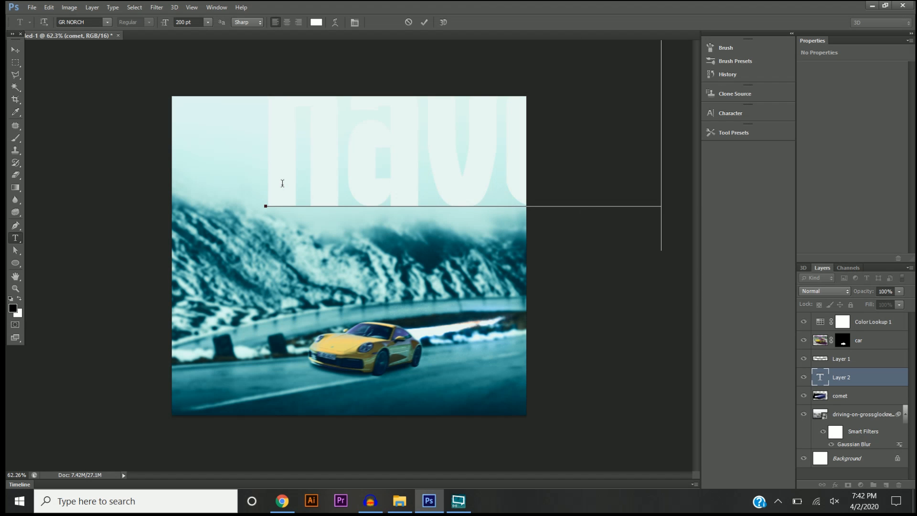
left_click(15, 50)
left_click_drag(385, 157, 278, 242)
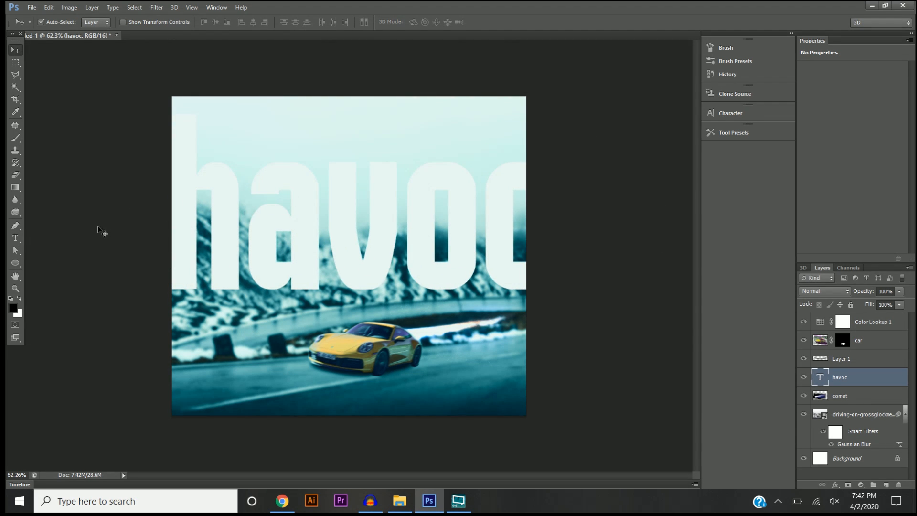
- Set the text size to 150 pt, retype the word as "HAV0C" and center it above the car
left_click(15, 239)
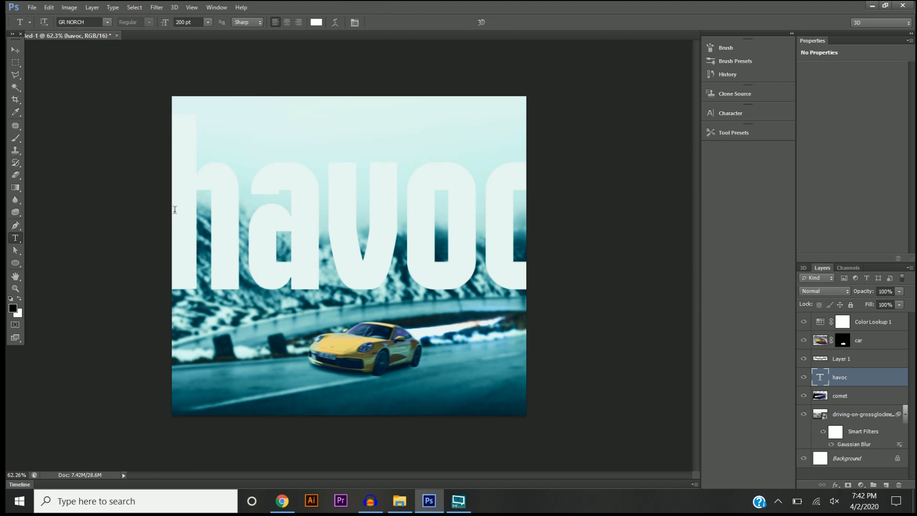
left_click_drag(170, 213, 578, 206)
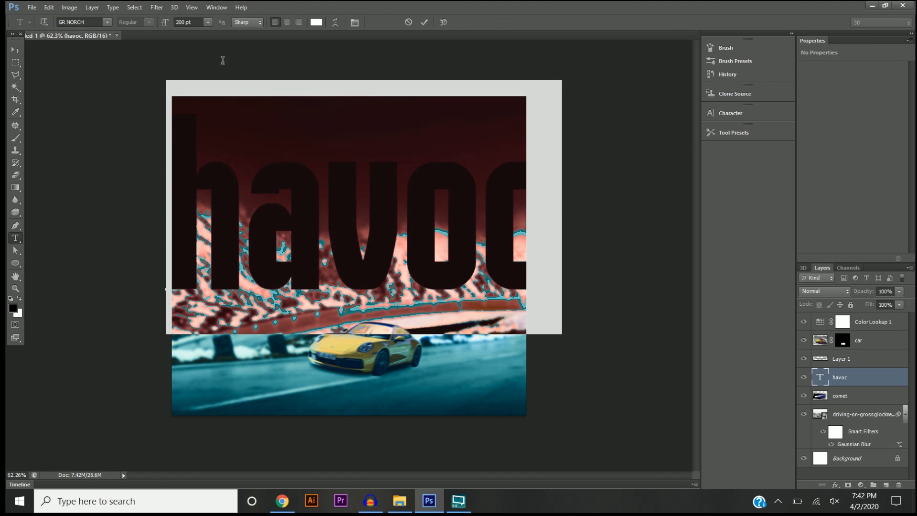
left_click(185, 22)
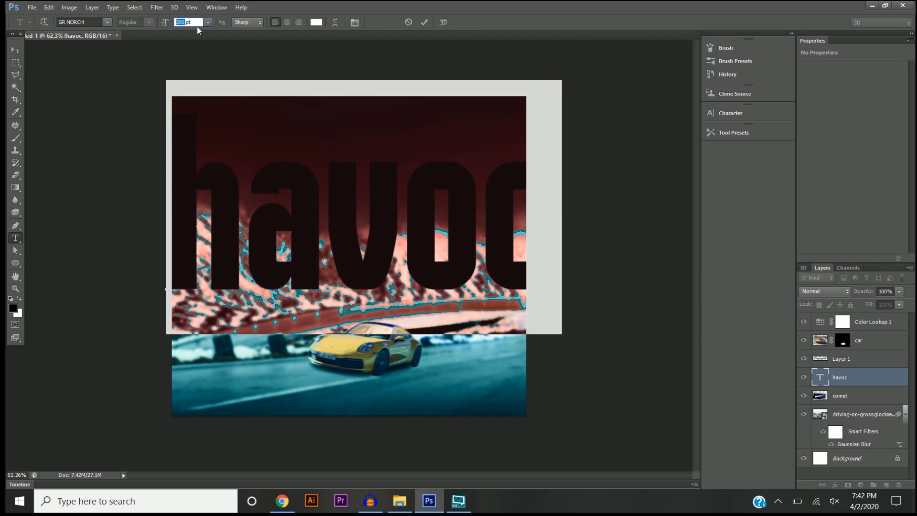
type("150")
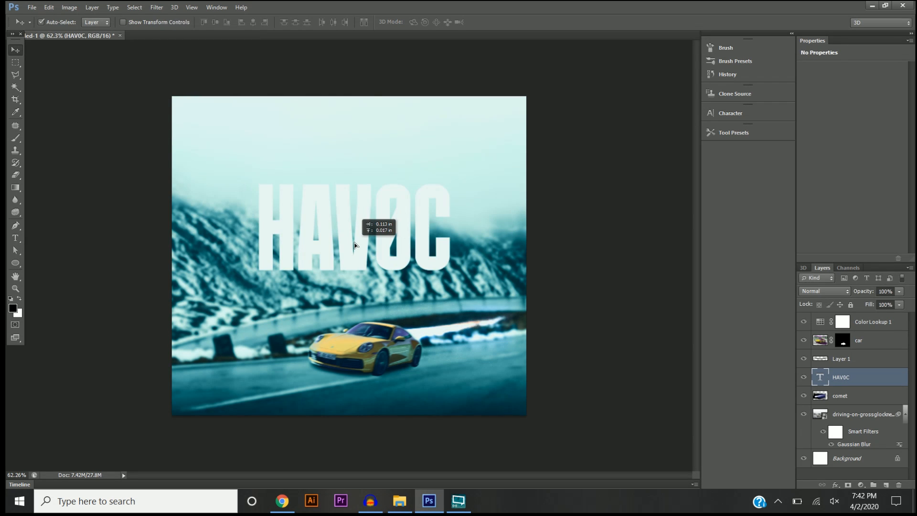
left_click_drag(354, 242, 352, 243)
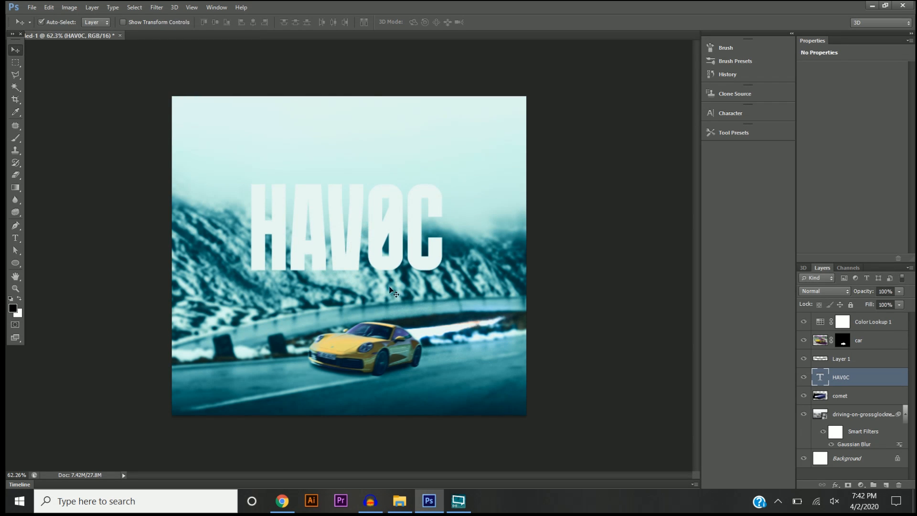
- Add a black 3 px outside Stroke layer style to the HAV0C text
right_click(849, 378)
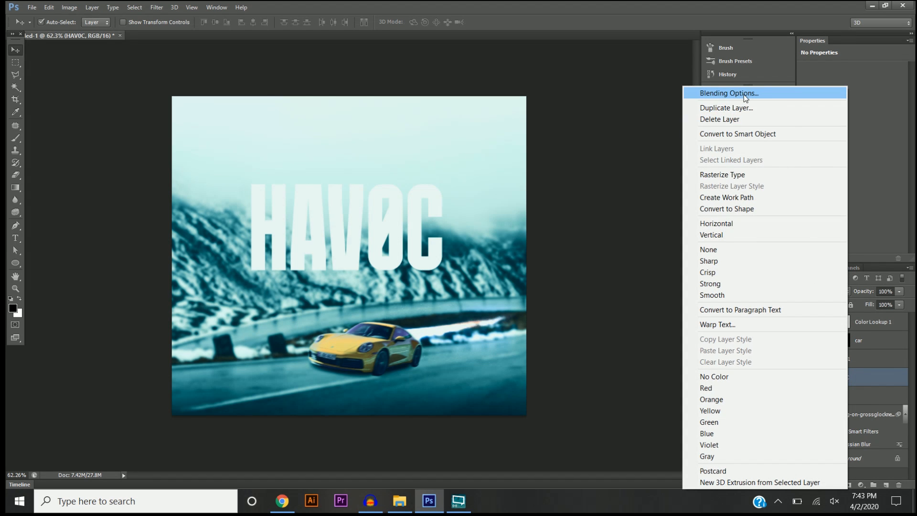
left_click(746, 95)
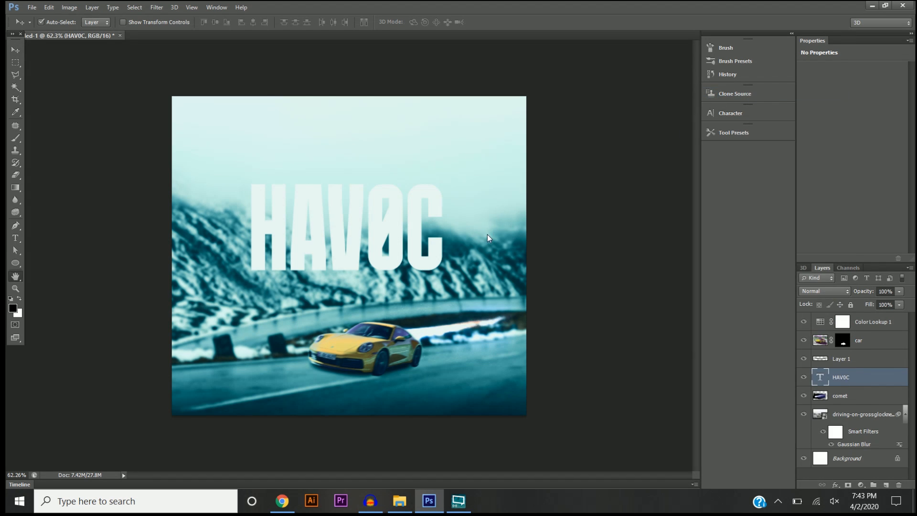
left_click_drag(656, 125, 578, 103)
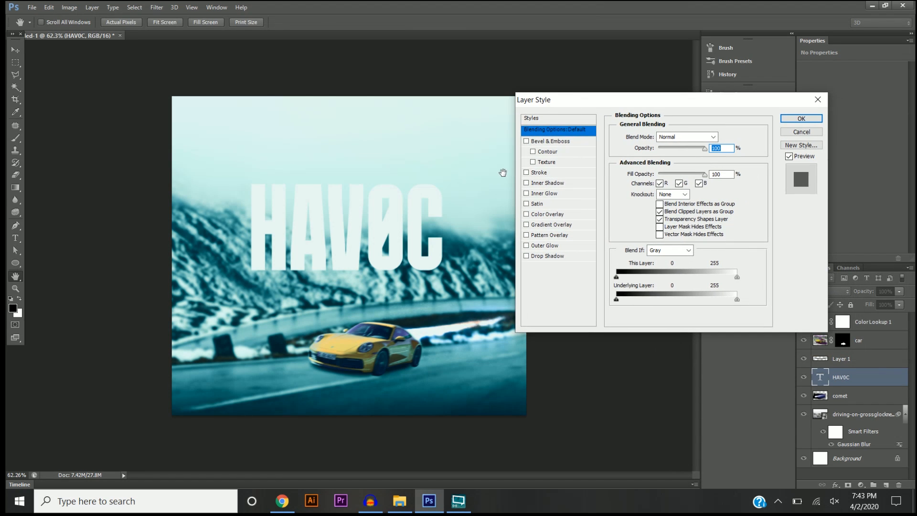
left_click(527, 173)
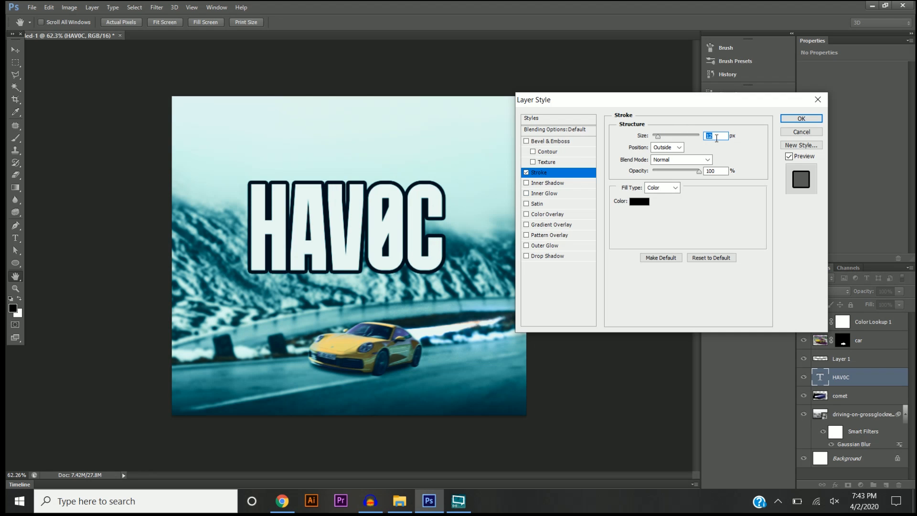
type("2")
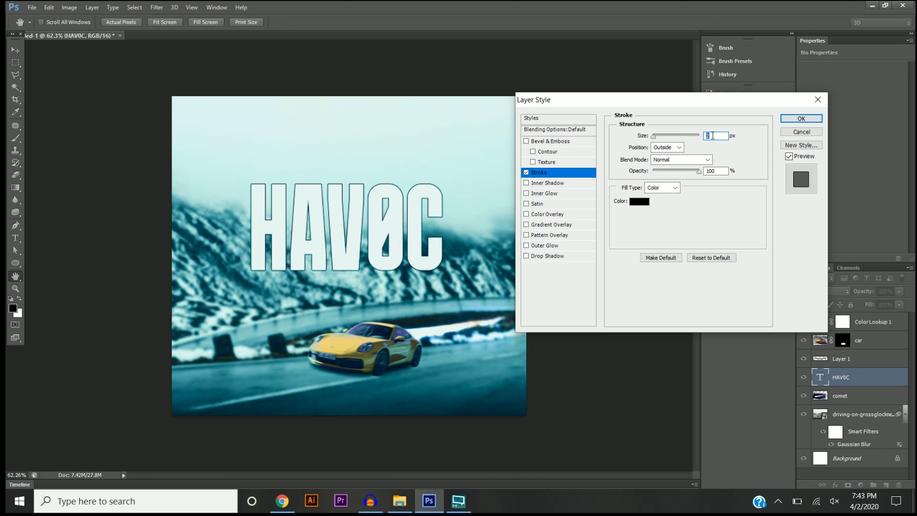
type("3")
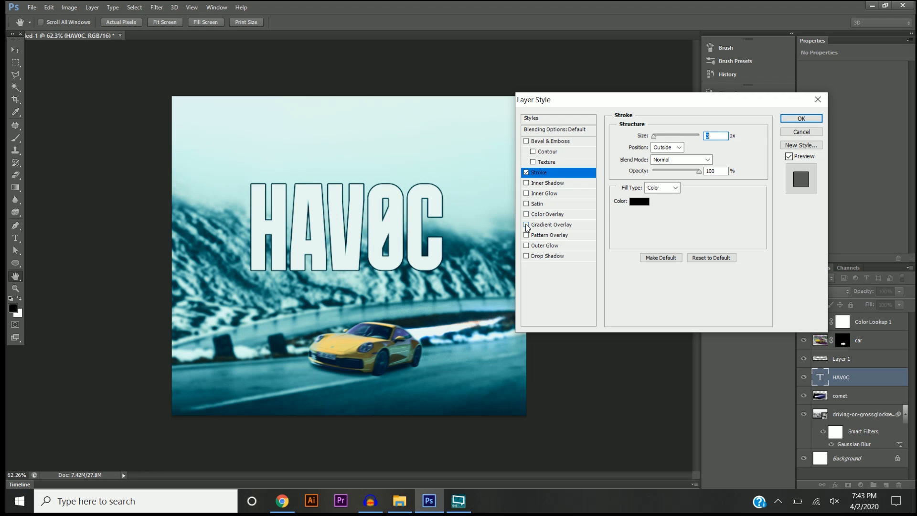
- Add a linear Gradient Overlay to the HAV0C text and set the gradient's starting color stop to orange-yellow ffc000
left_click(527, 225)
left_click(546, 225)
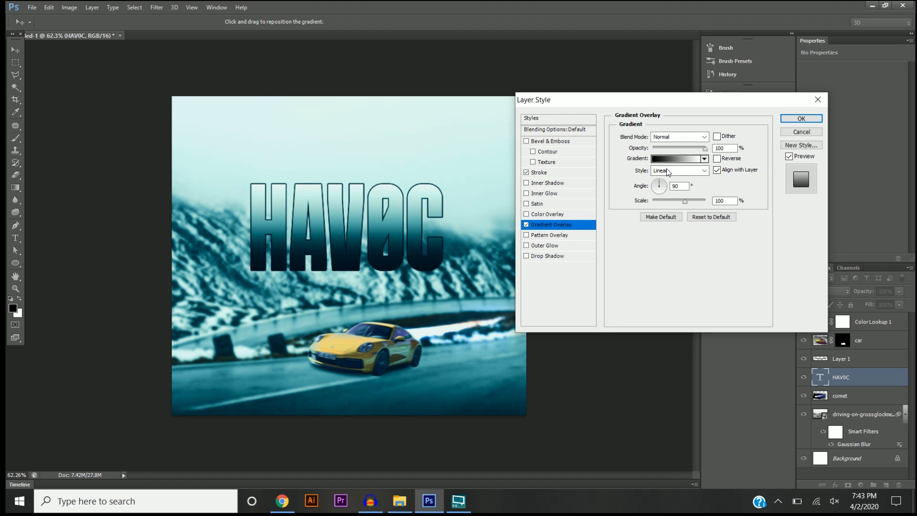
left_click(657, 159)
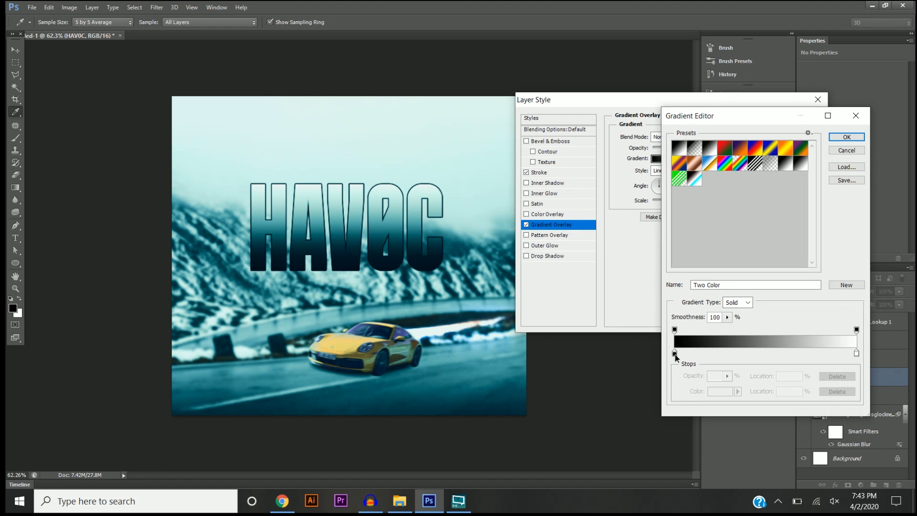
double_click(675, 353)
left_click(625, 269)
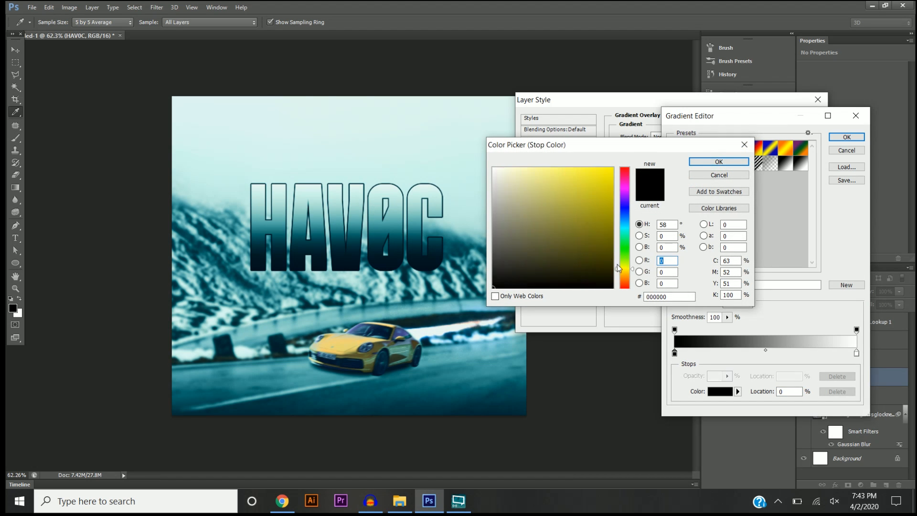
left_click(613, 168)
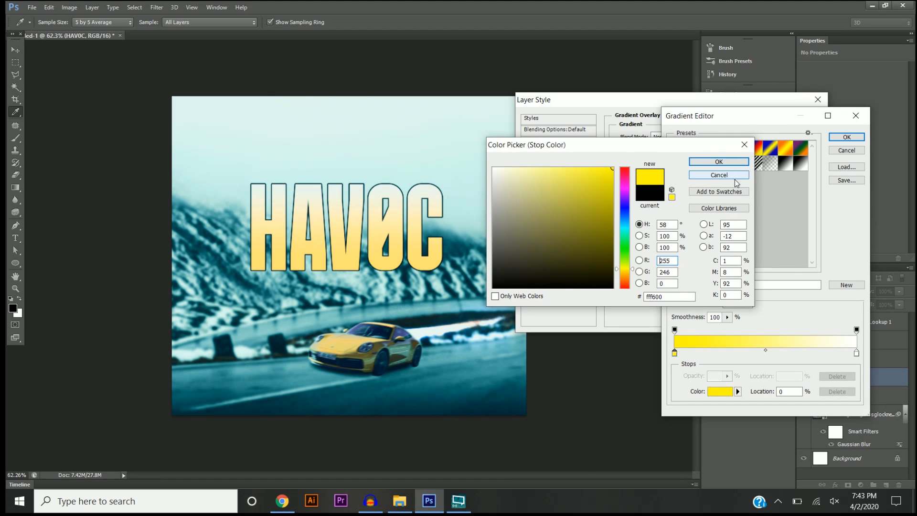
left_click(435, 245)
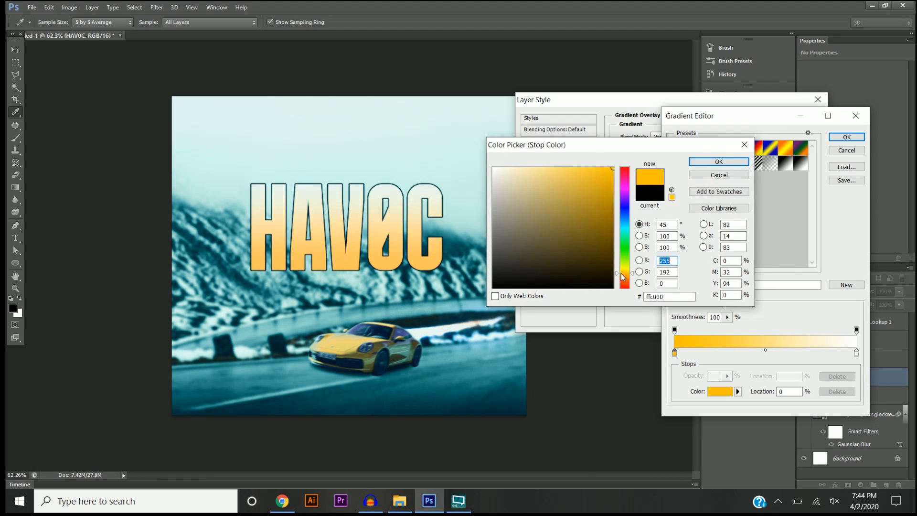
left_click(719, 162)
- Set the gradient's end color stop to bright yellow fff000
double_click(857, 354)
left_click(626, 271)
left_click(613, 168)
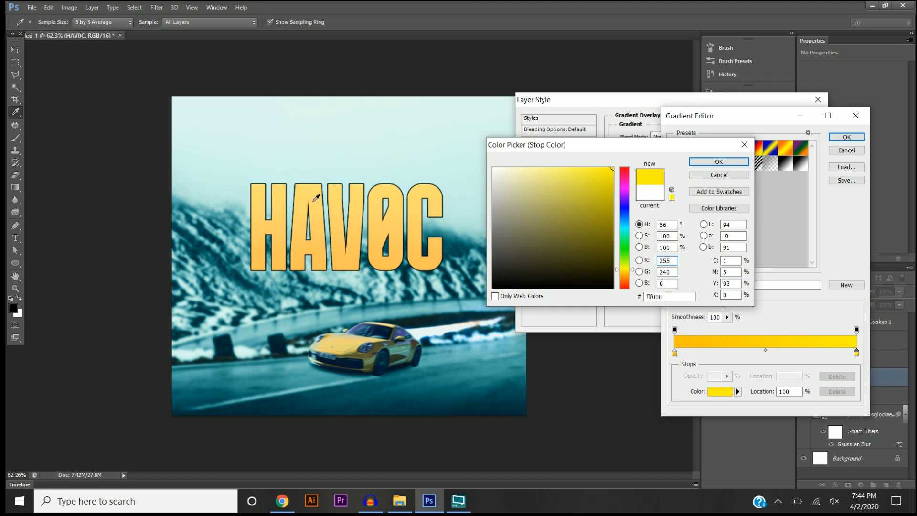
left_click(720, 161)
- Darken the gradient's starting color stop to e0a900, accept the gradient and tilt its angle
double_click(675, 354)
left_click(613, 183)
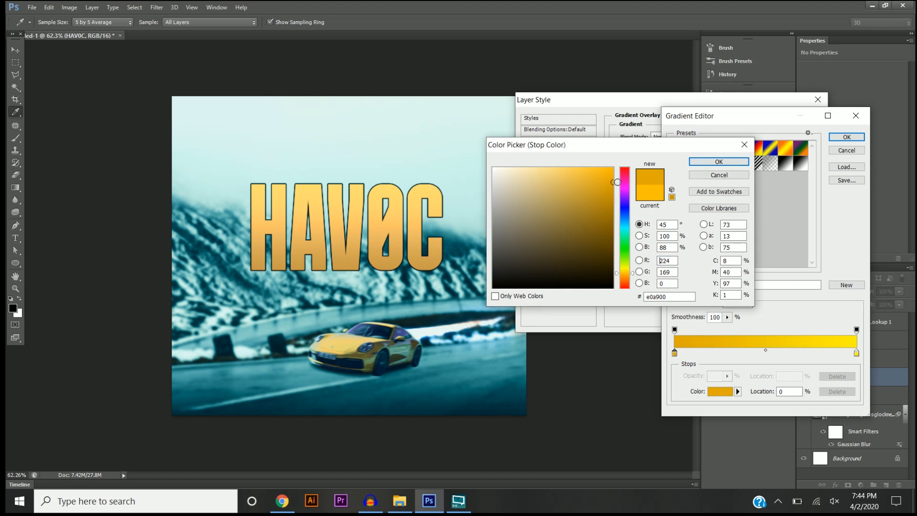
left_click(719, 162)
left_click(848, 137)
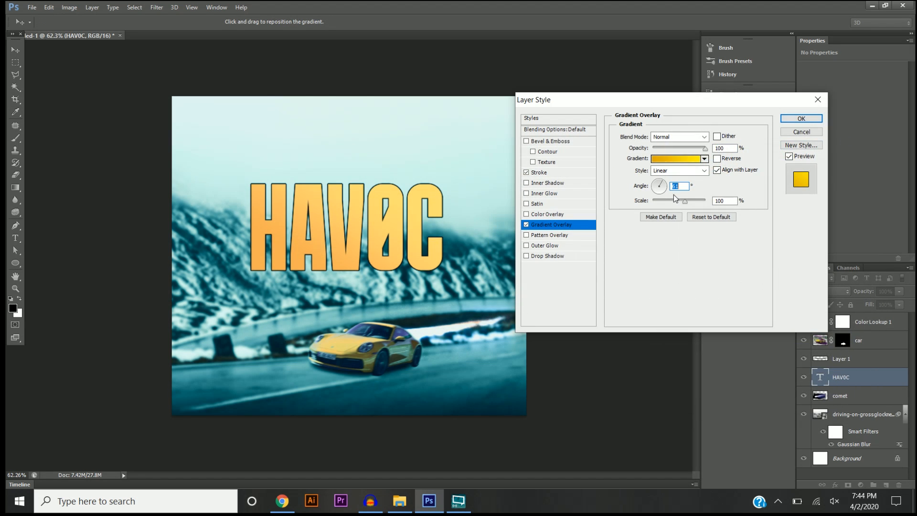
- Add a black Multiply Drop Shadow to the HAV0C text with distance 14 px, spread about 36% and size 21 px
left_click(527, 257)
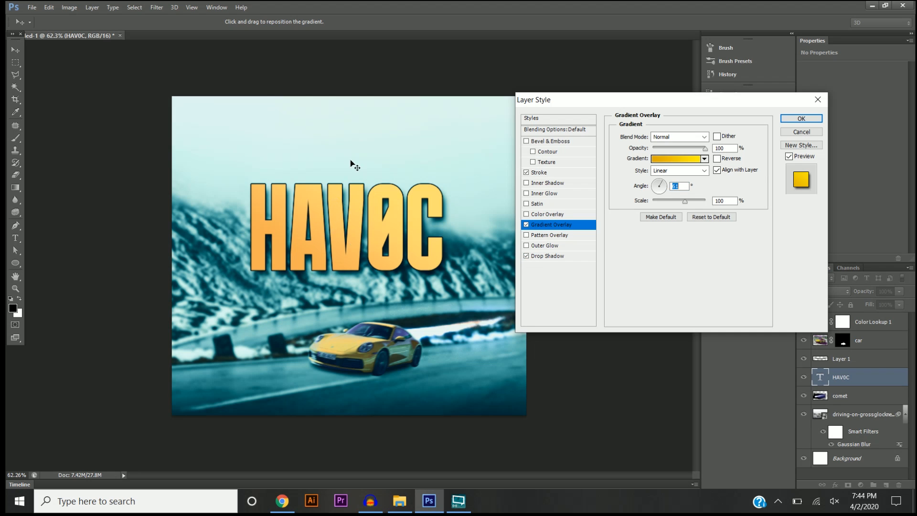
left_click(546, 258)
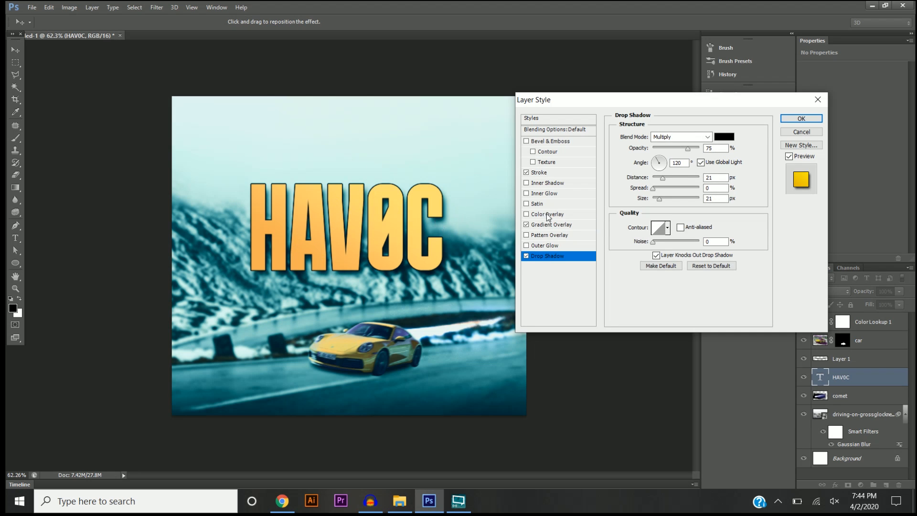
left_click_drag(664, 179, 660, 180)
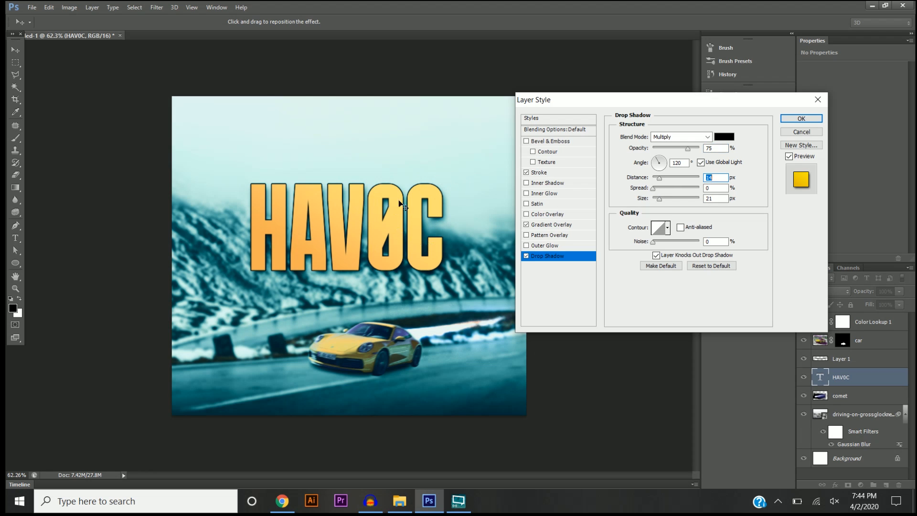
left_click_drag(652, 189, 669, 188)
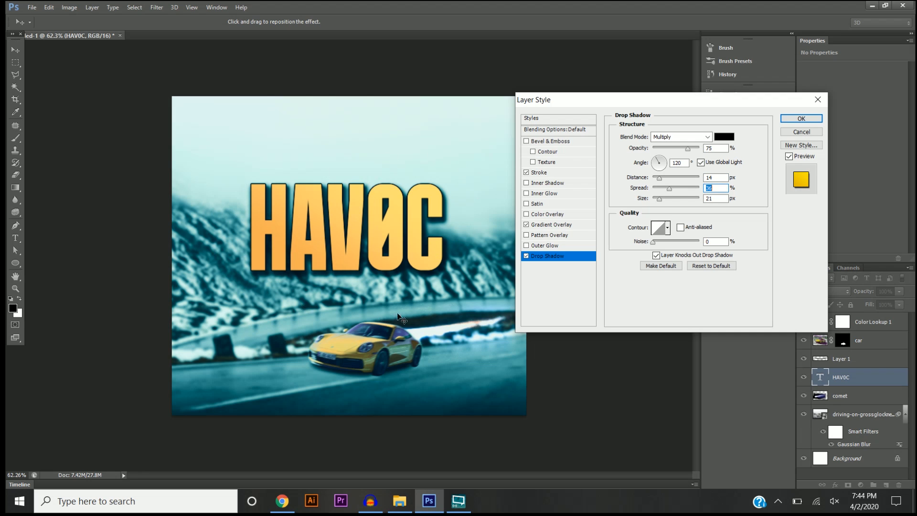
mouse_move(659, 199)
left_mouse_down()
mouse_move(667, 199)
mouse_move(659, 199)
left_mouse_up()
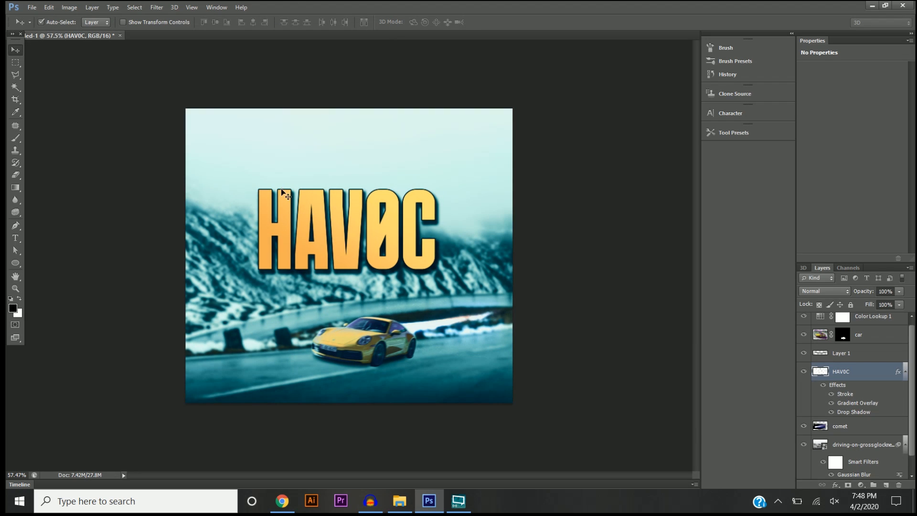
- Warp the top of the HAV0C text by pulling both upper corners up and inward and curving the upper edge down between them
left_click(49, 7)
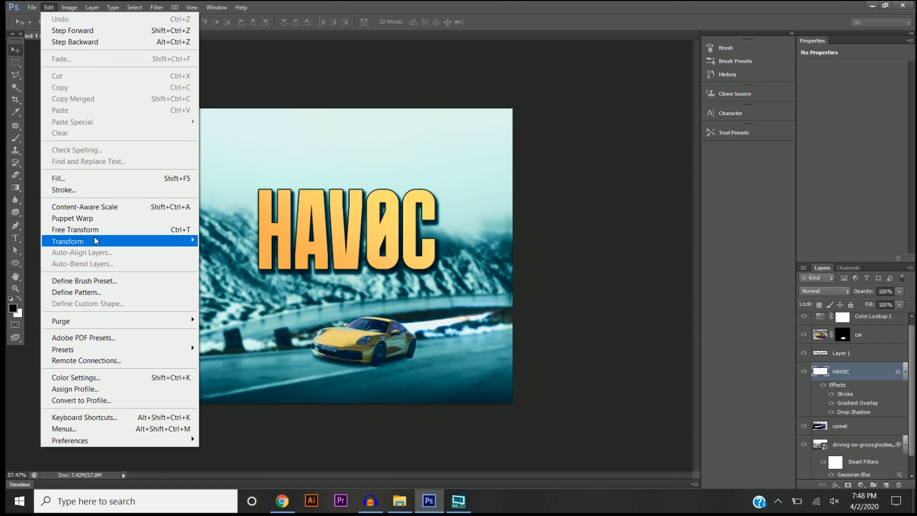
mouse_move(96, 241)
left_click(224, 315)
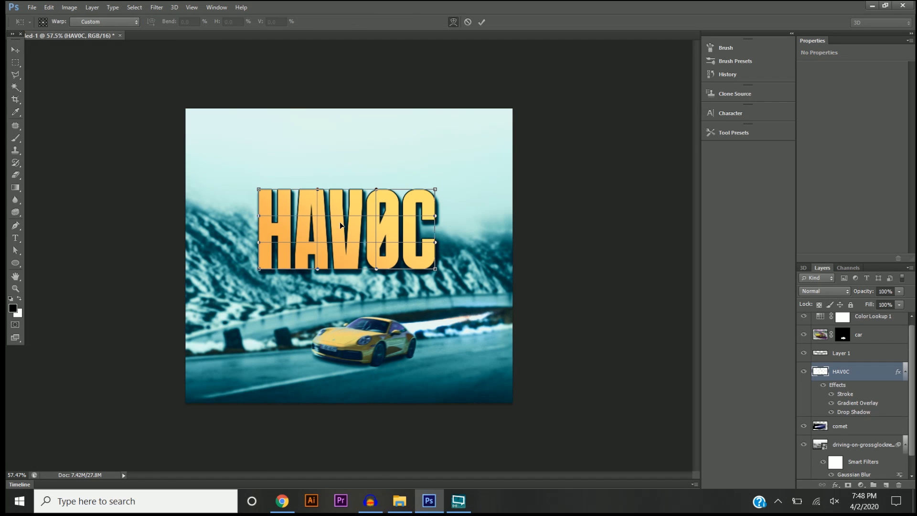
scroll(340, 225, "up", 5)
scroll(337, 136, "up", 2)
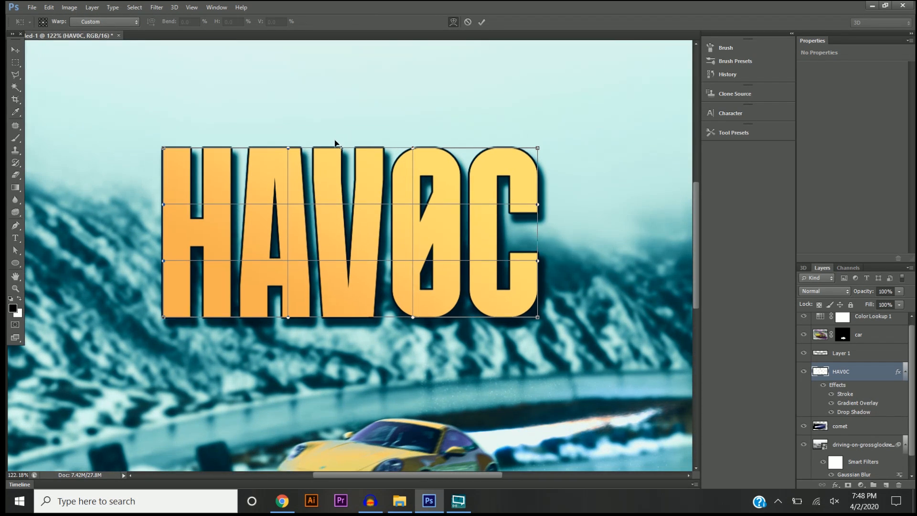
scroll(339, 158, "down", 1)
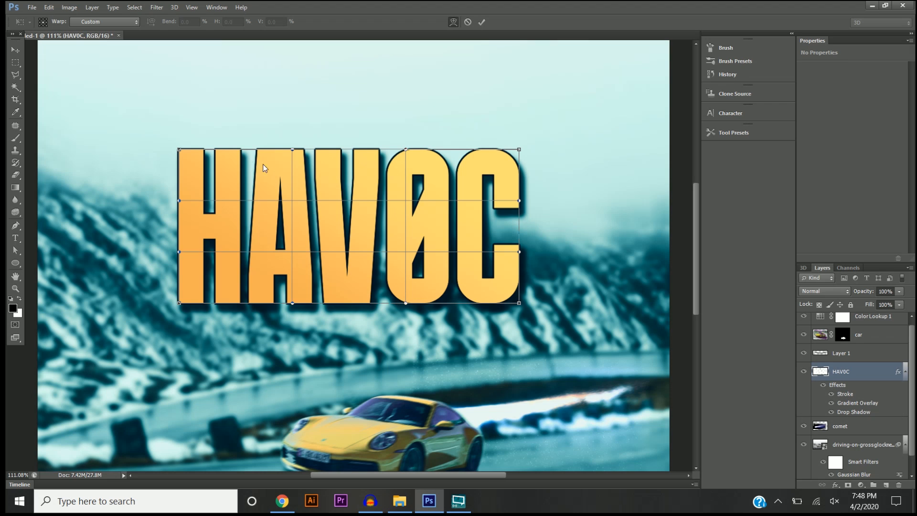
left_click_drag(180, 150, 199, 123)
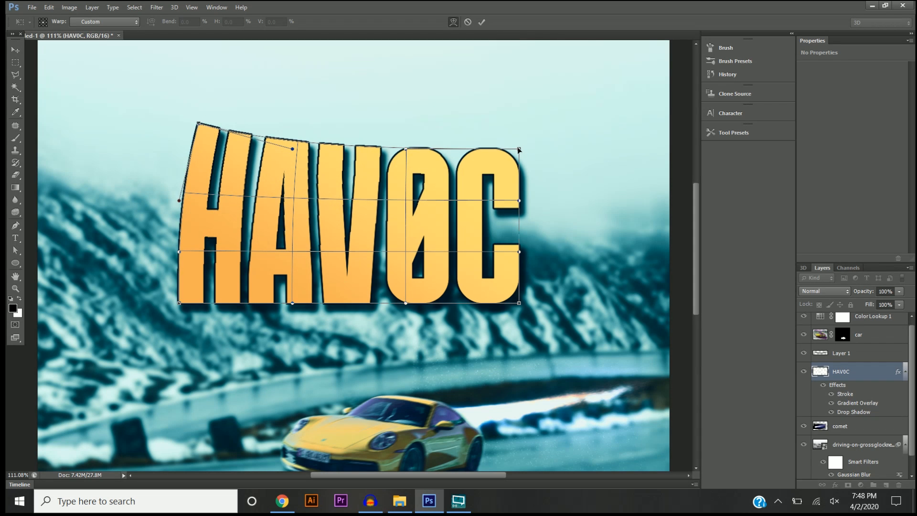
left_click_drag(519, 148, 511, 113)
left_click_drag(406, 151, 408, 177)
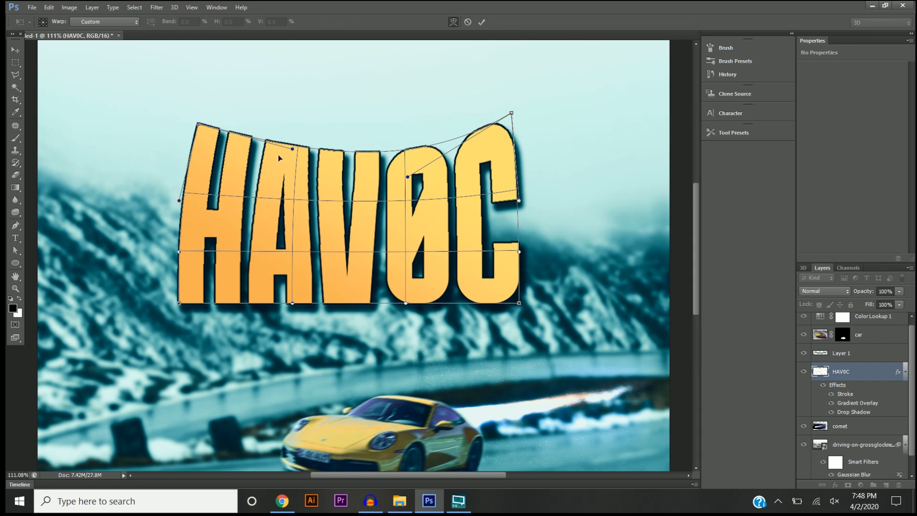
left_click_drag(293, 148, 285, 166)
- Pull both lower corners of the HAV0C warp outward to widen the base of the word, and apply the warp
left_click_drag(179, 303, 133, 302)
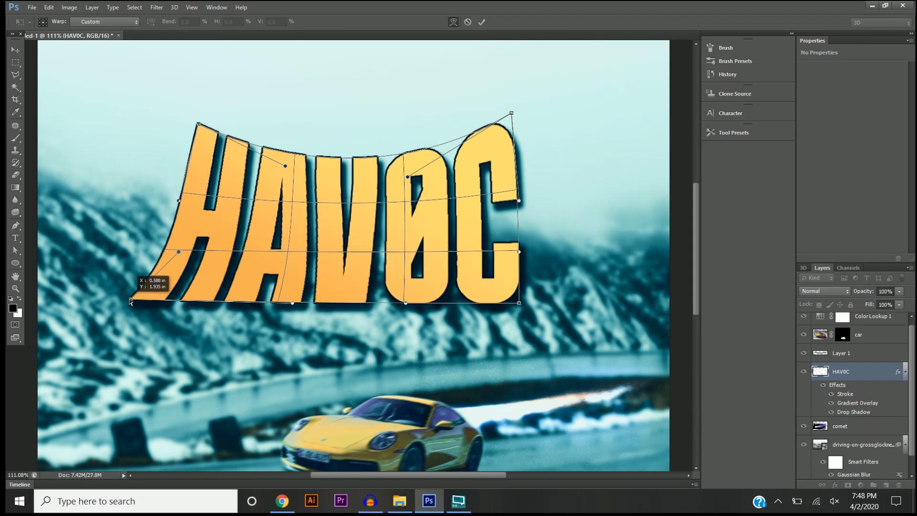
left_click_drag(519, 303, 563, 305)
scroll(562, 302, "down", 3)
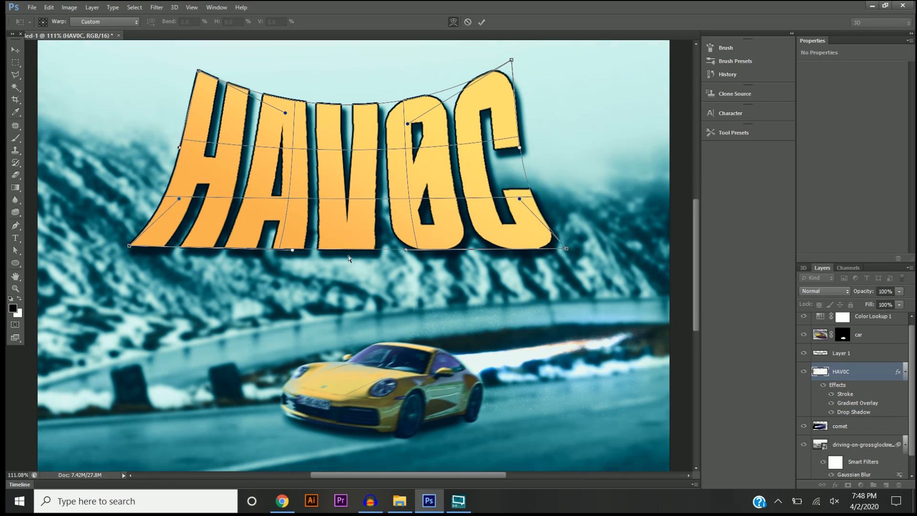
key("v")
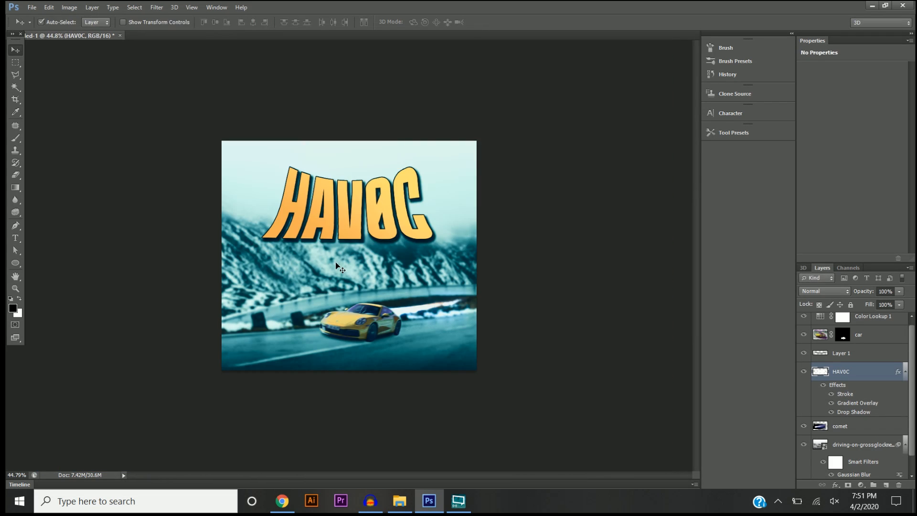